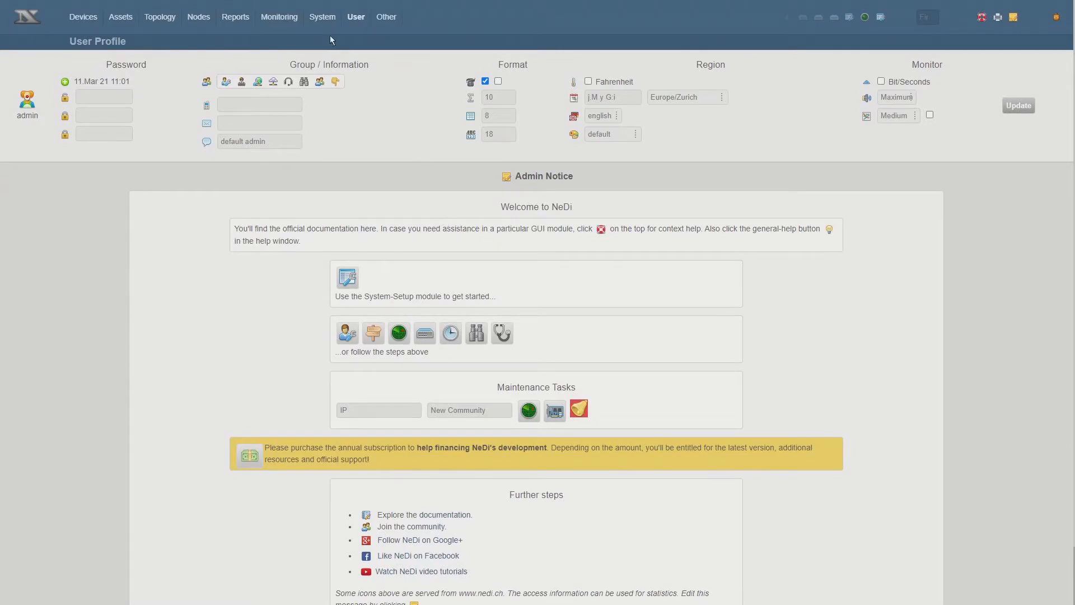
Add a second SNMP community alongside public in System Setup.
mouse_move(323, 25)
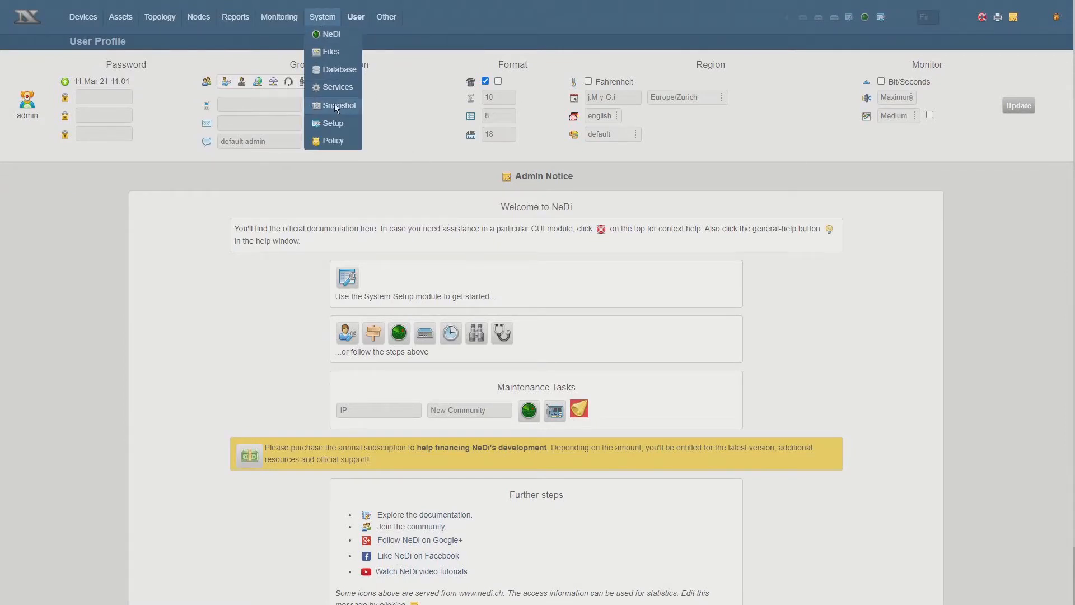
left_click(335, 121)
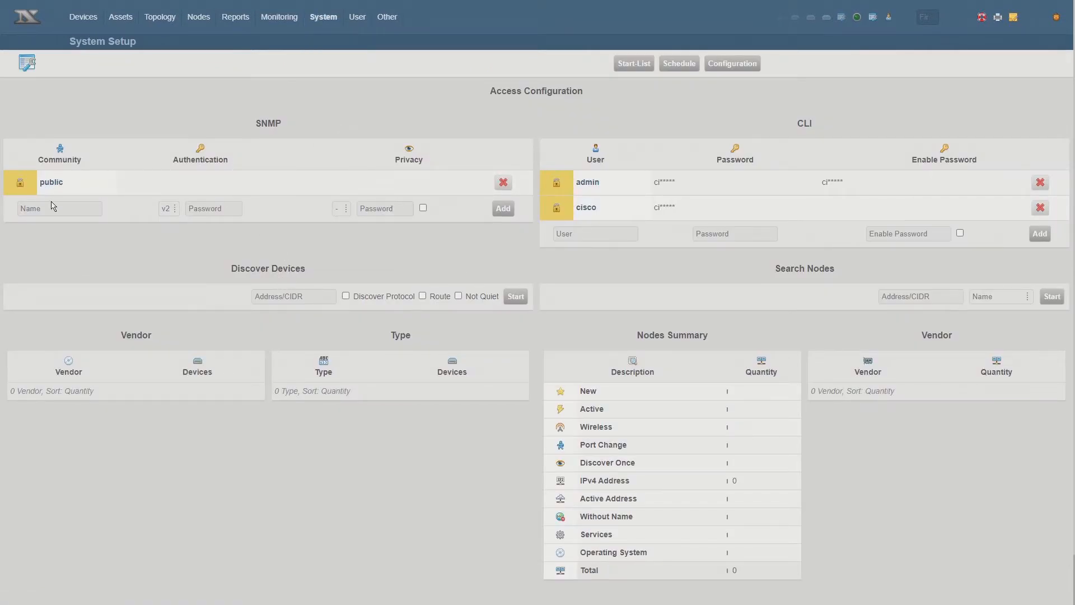
double_click(63, 189)
left_click(56, 211)
key("Return")
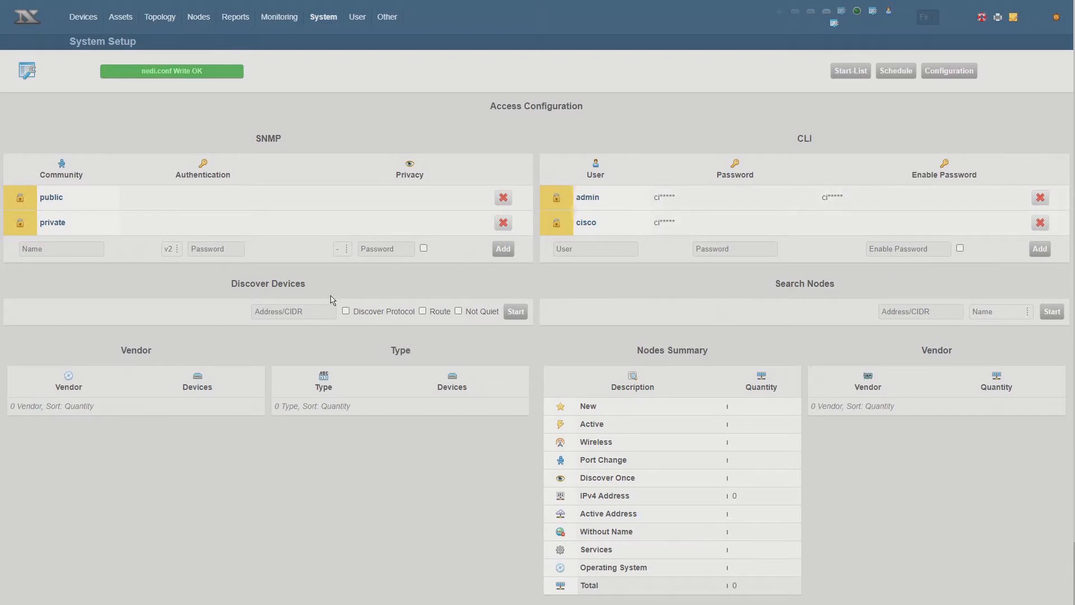
Start device discovery on the 10.10.10.0/28 range.
left_click(307, 312)
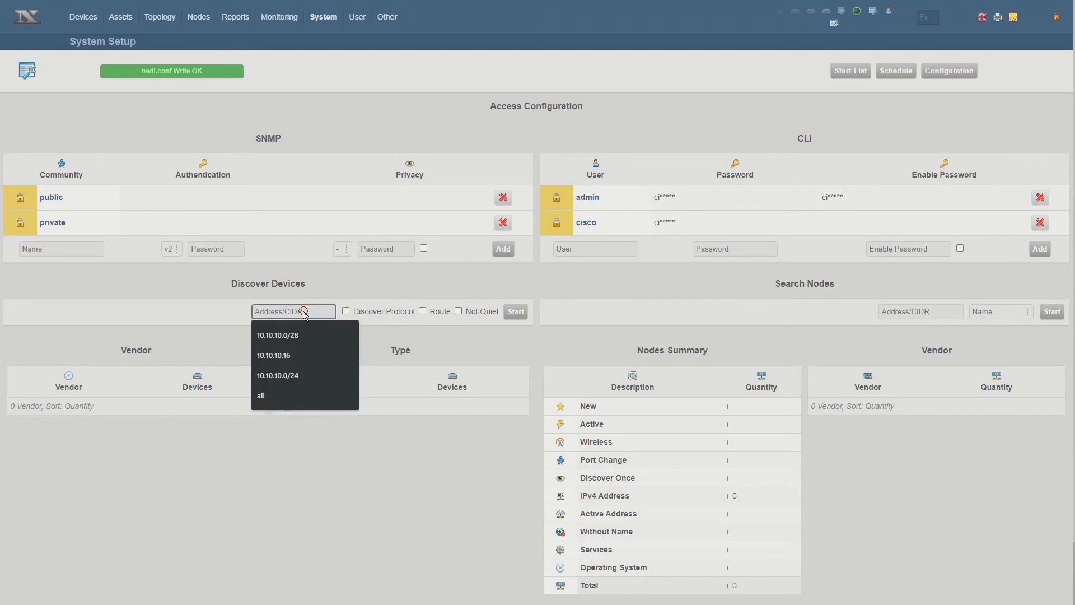
left_click(286, 339)
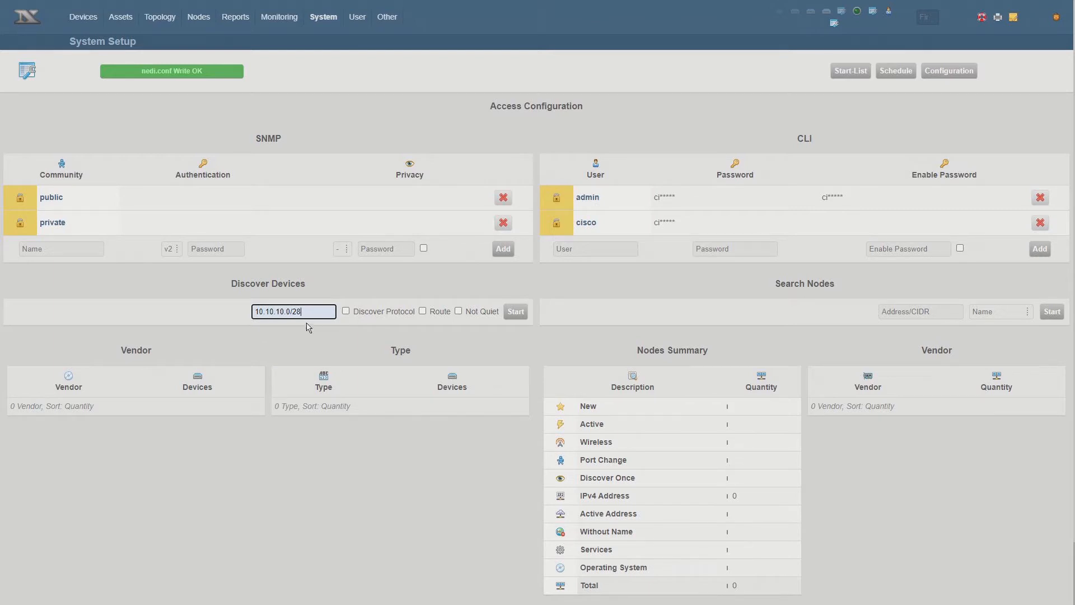
left_click(515, 312)
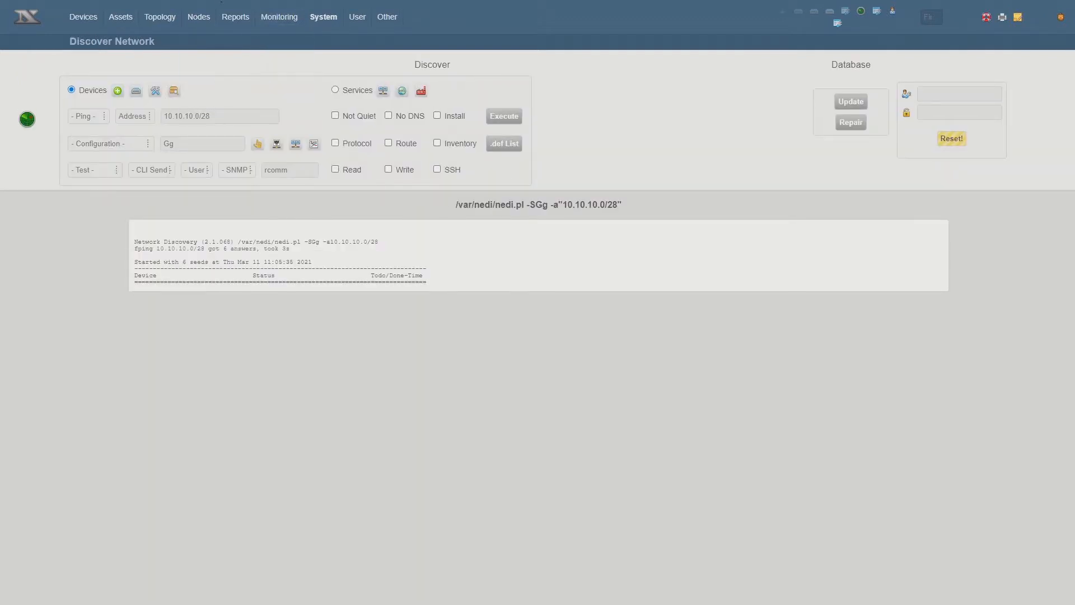
Let discovery finish with 6 devices, then review the vendor and type tables in System Setup.
left_click(232, 1)
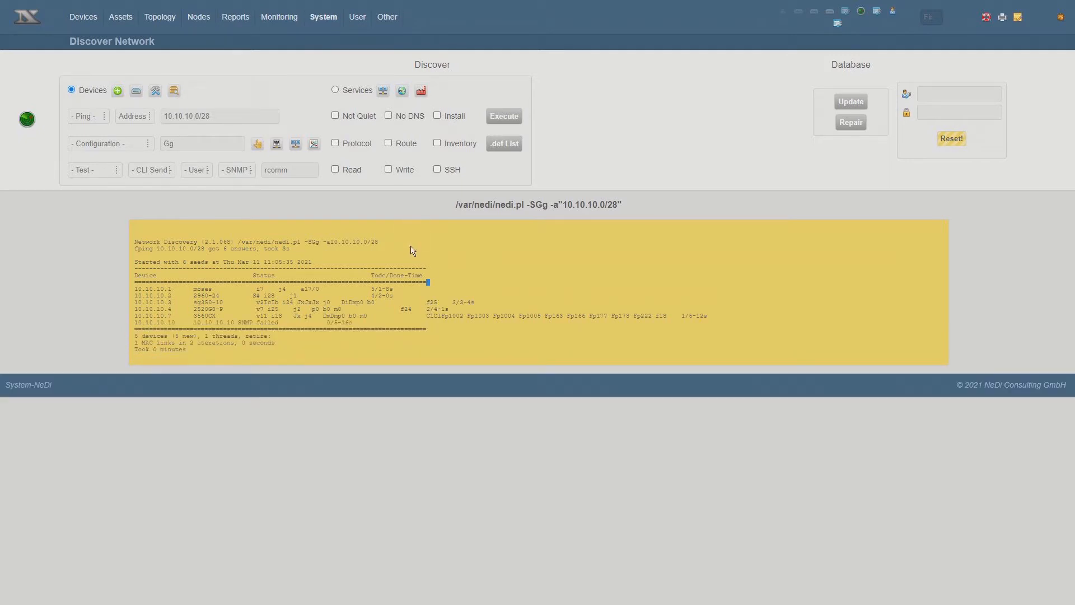
left_click(401, 59)
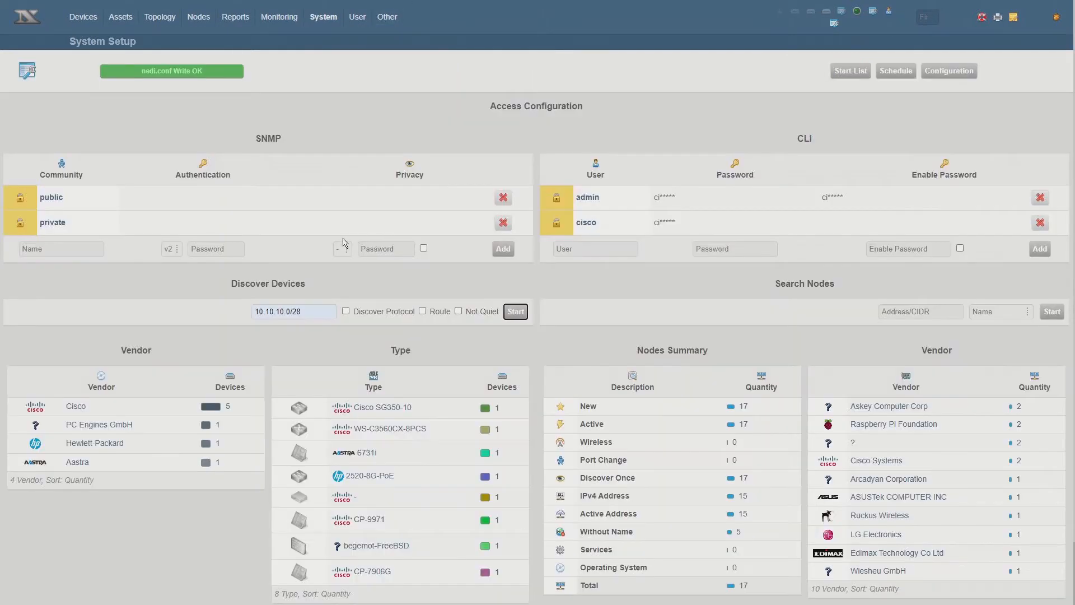
List devices with the SysObjID column and open the .def editor for 1.3.6.1.4.1.9.1.694.
scroll(492, 538, "down", 2)
scroll(535, 546, "up", 2)
mouse_move(84, 22)
left_click(87, 42)
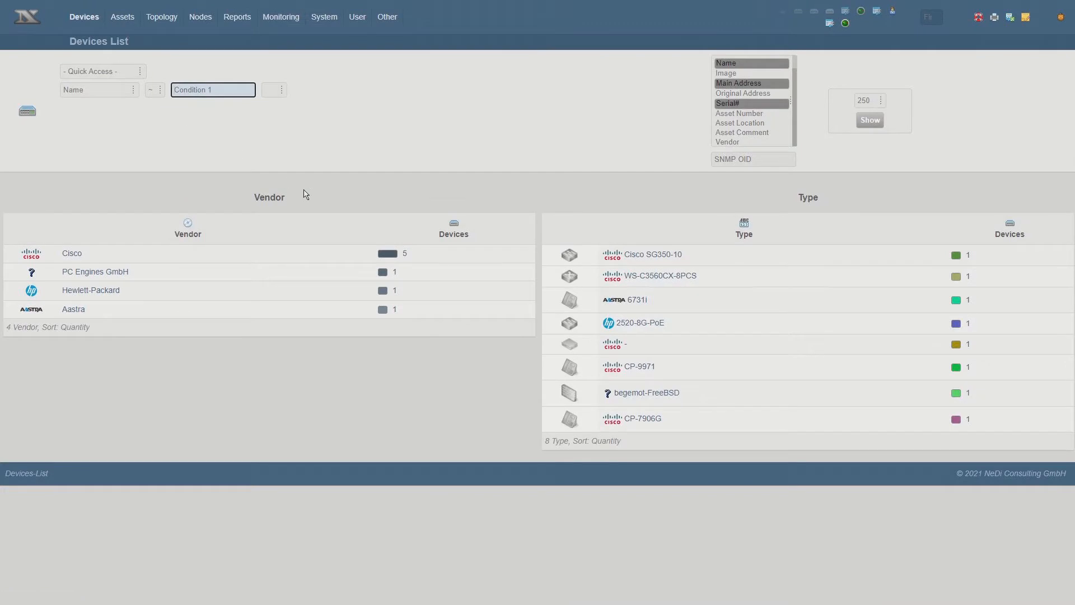
left_click(870, 119)
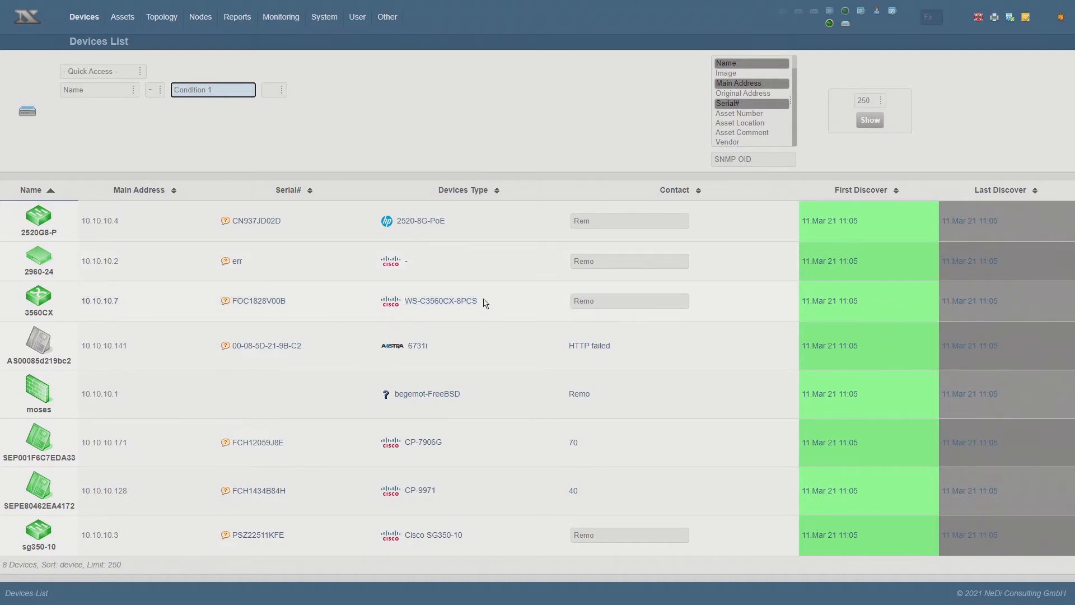
scroll(735, 118, "down", 5)
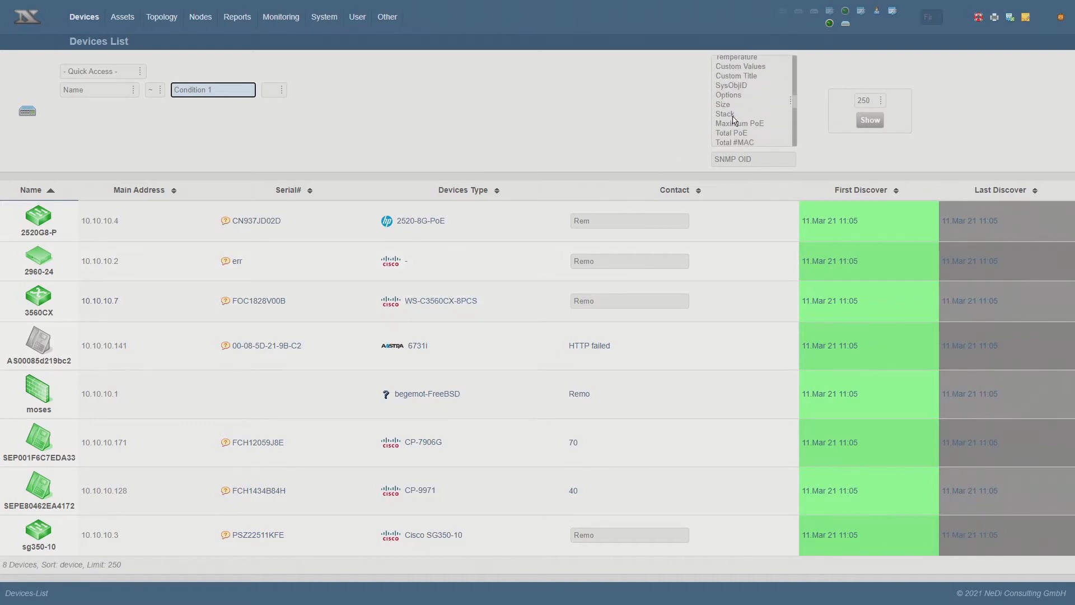
left_click(742, 86)
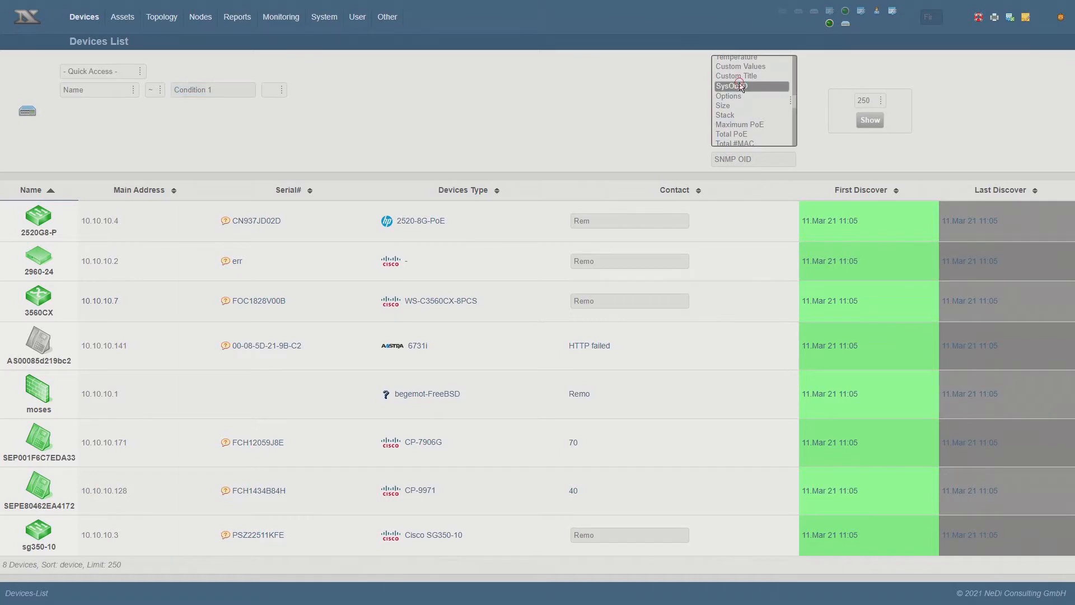
left_click(870, 120)
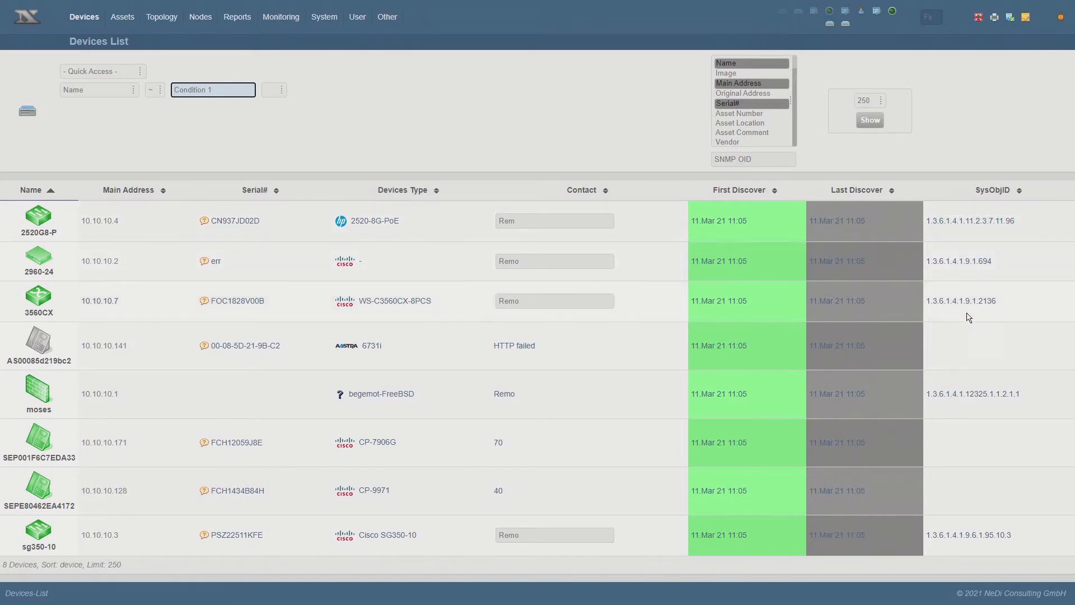
left_click(980, 264)
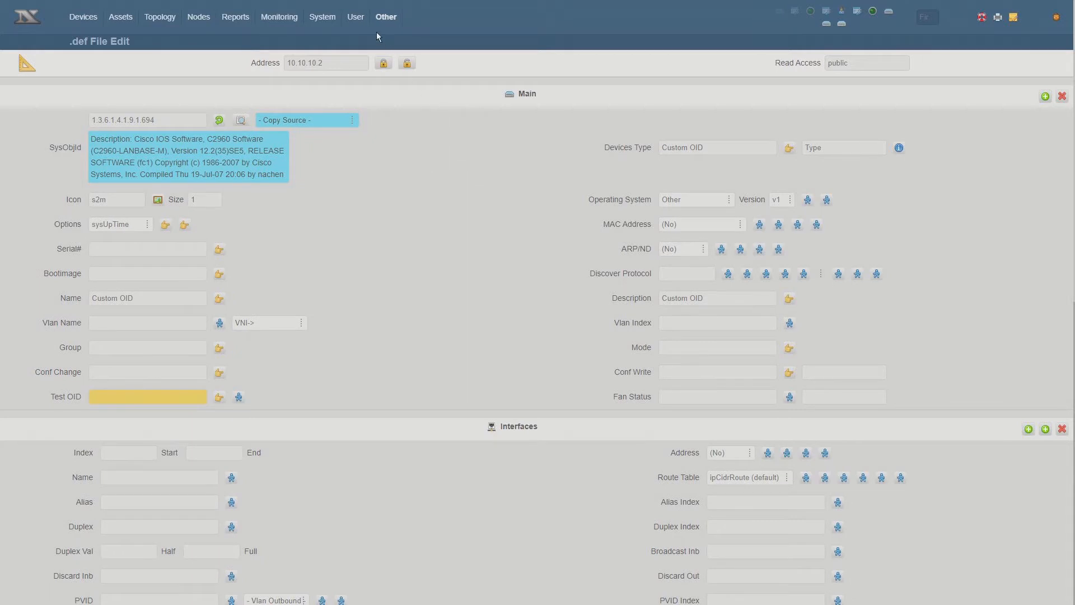
mouse_move(382, 25)
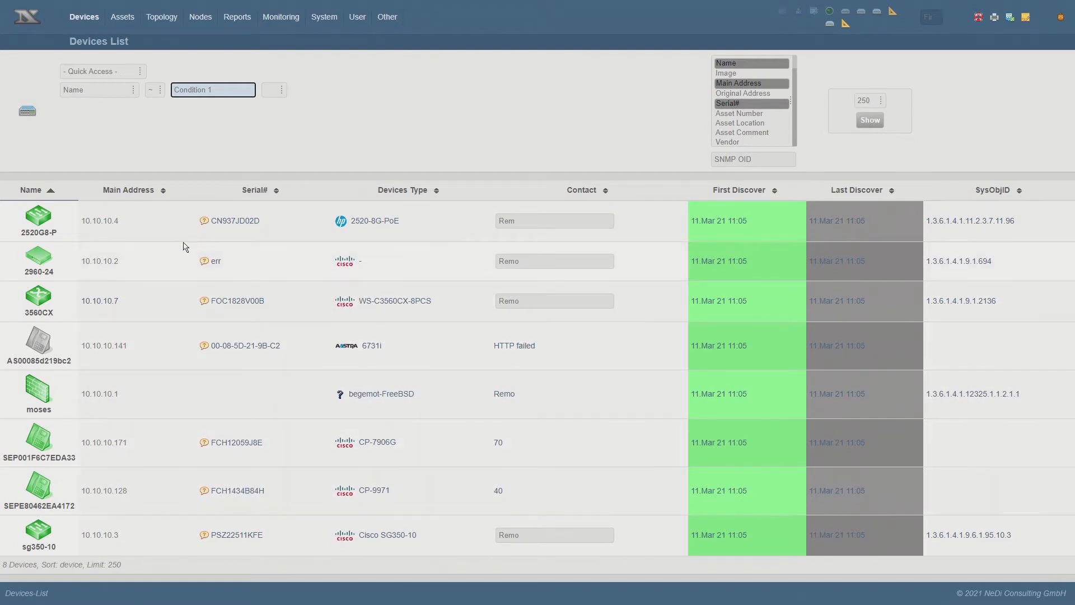
left_click(49, 254)
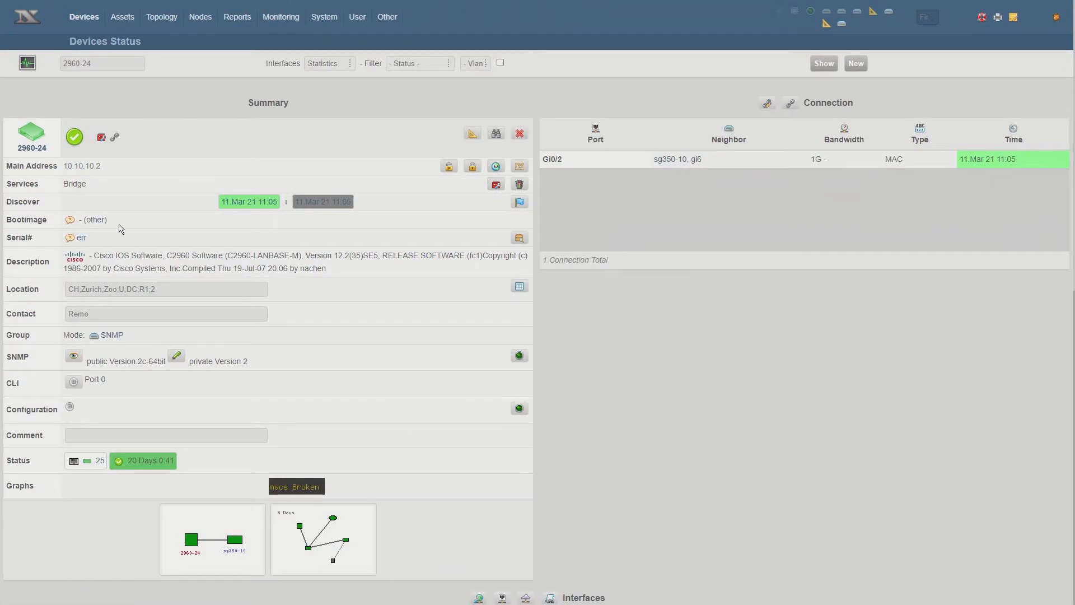
left_click(471, 135)
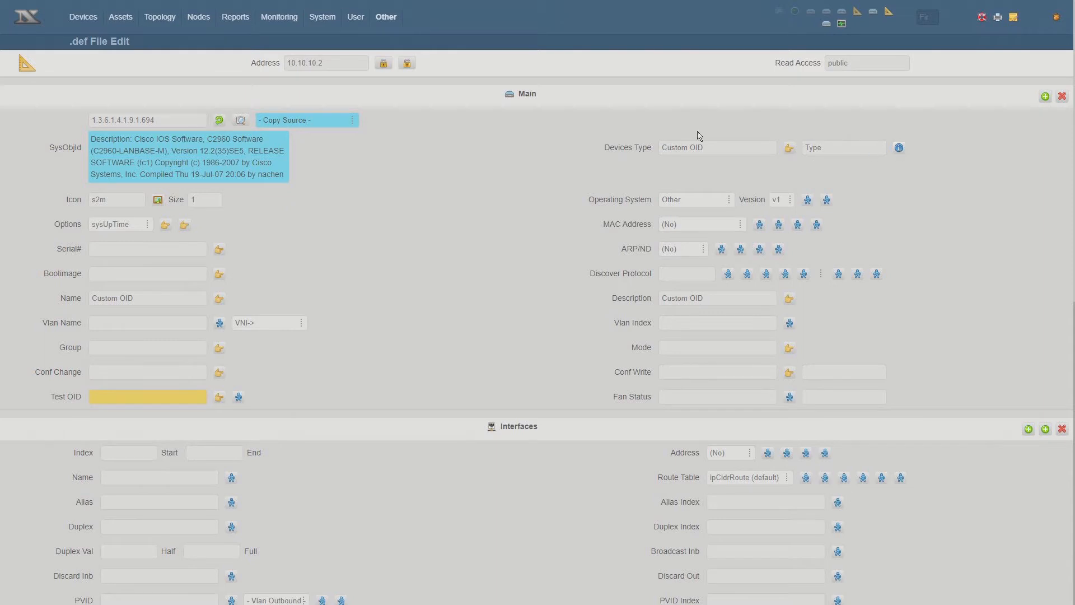
left_click_drag(262, 18, 613, 164)
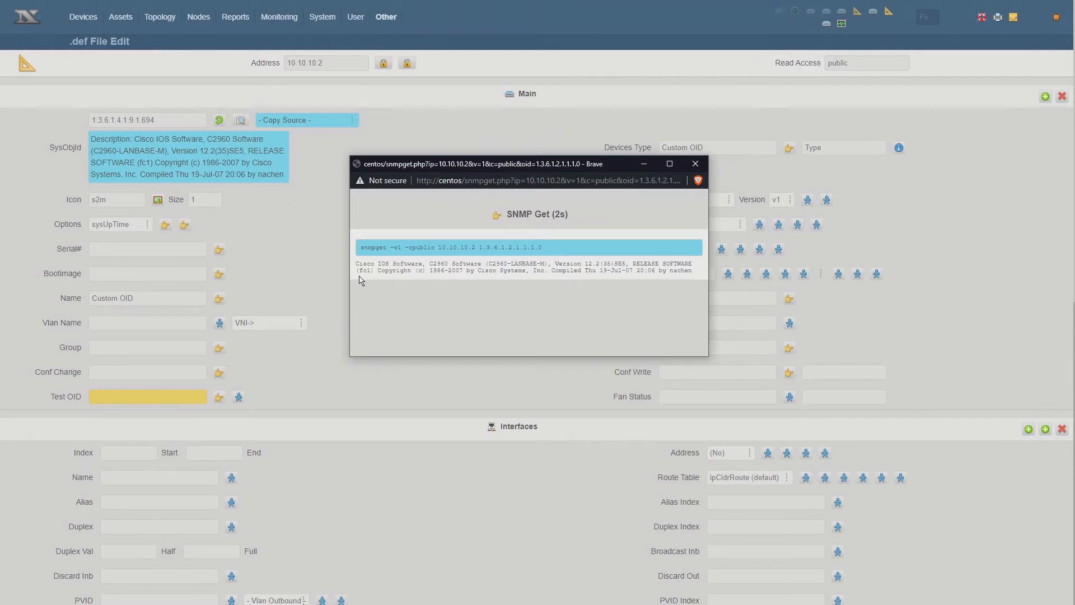
left_click(693, 162)
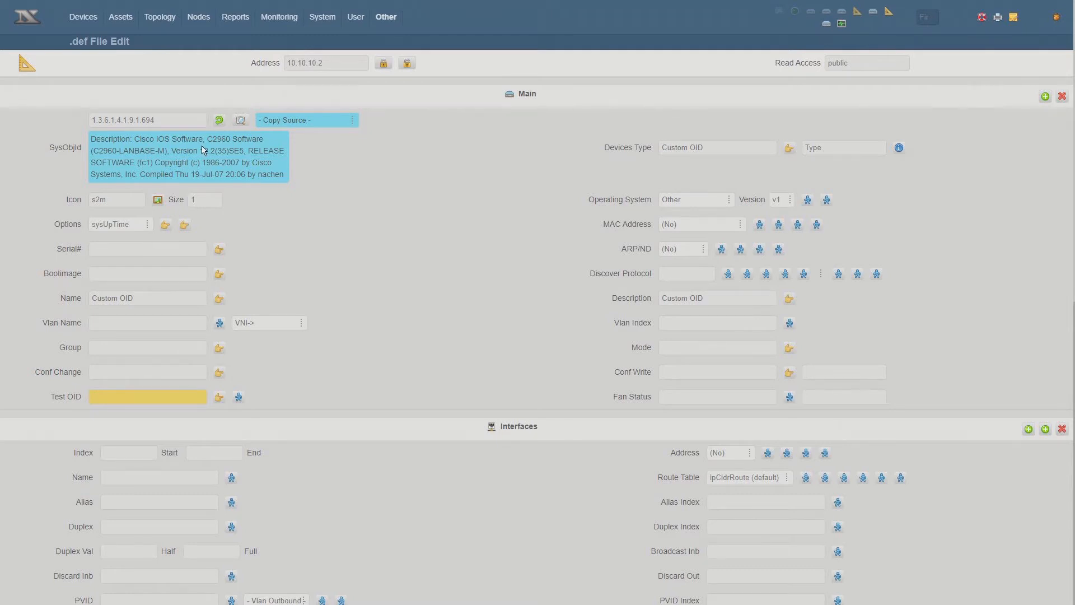
left_click_drag(206, 139, 242, 145)
left_click(339, 167)
left_click(239, 123)
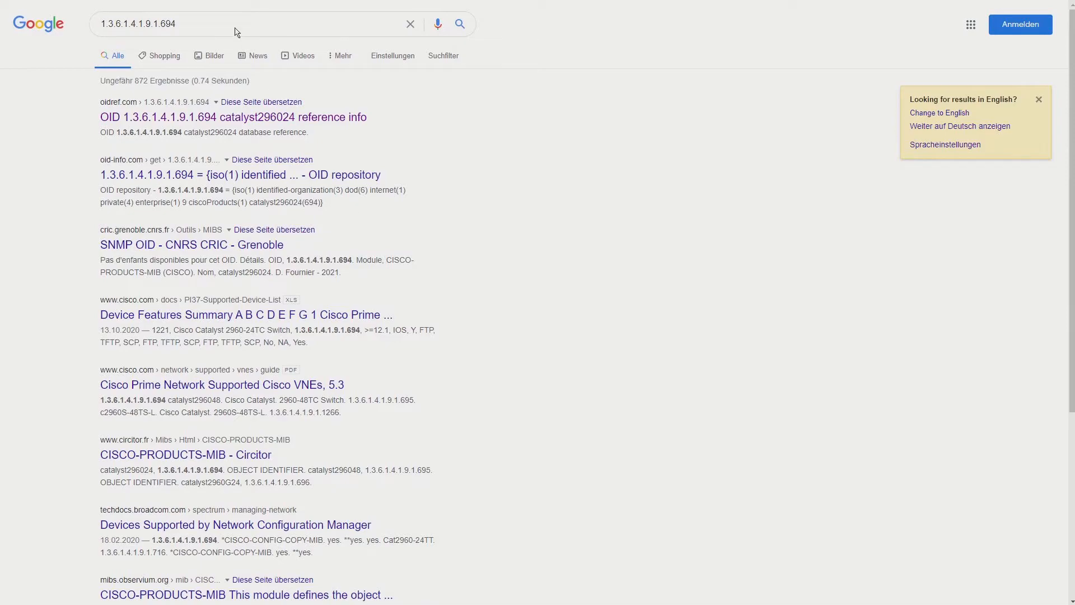
key("ctrl+w")
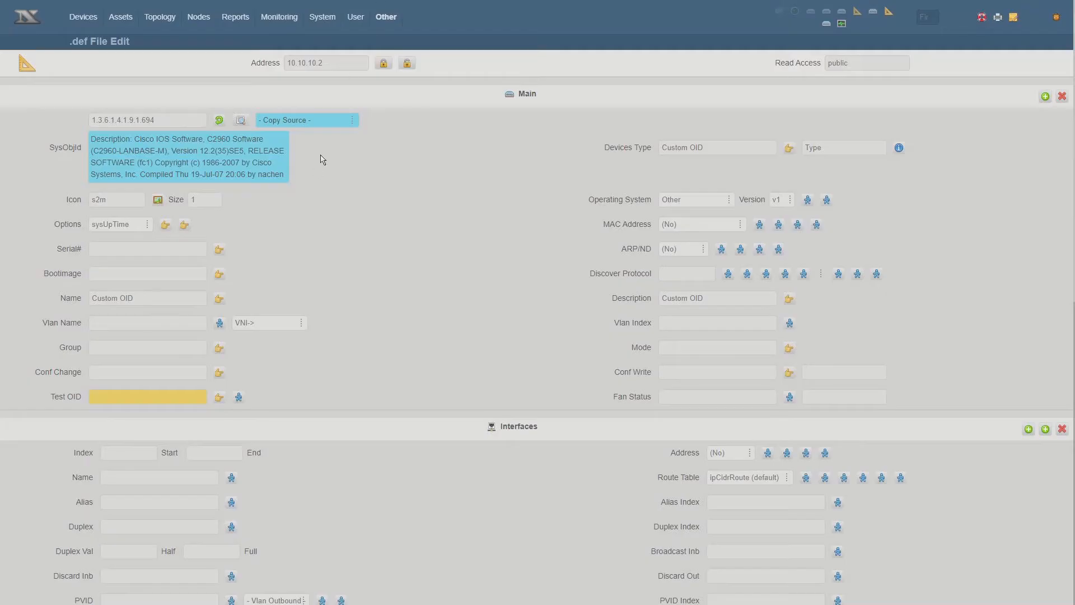
Copy the WS-C2960-24TC-S definition into the 1.3.6.1.4.1.9.1.694 .def form.
left_click(315, 173)
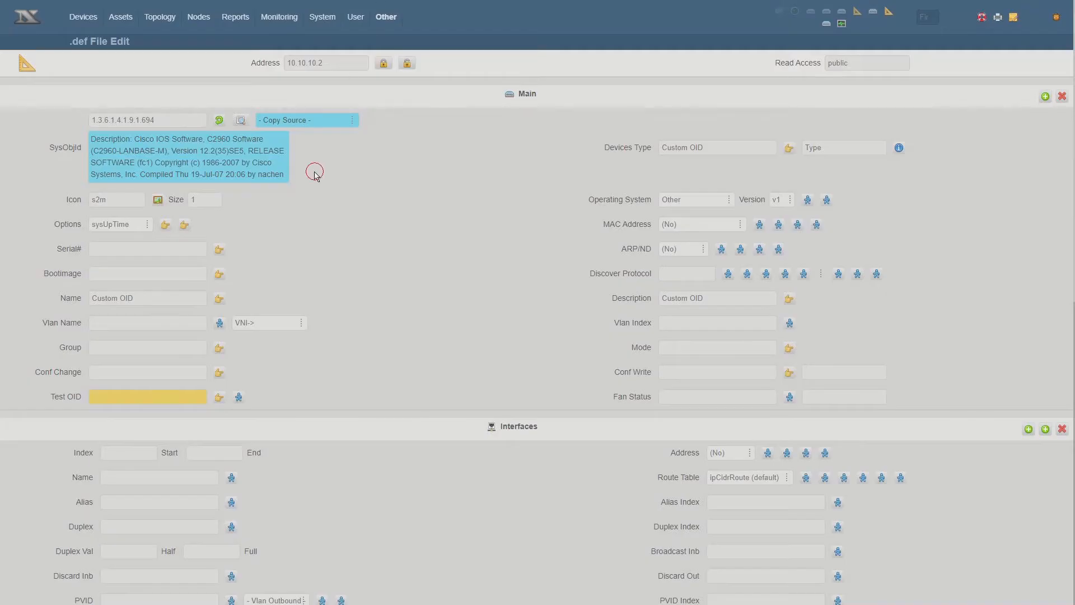
left_click(323, 122)
scroll(322, 251, "down", 5)
scroll(322, 251, "down", 10)
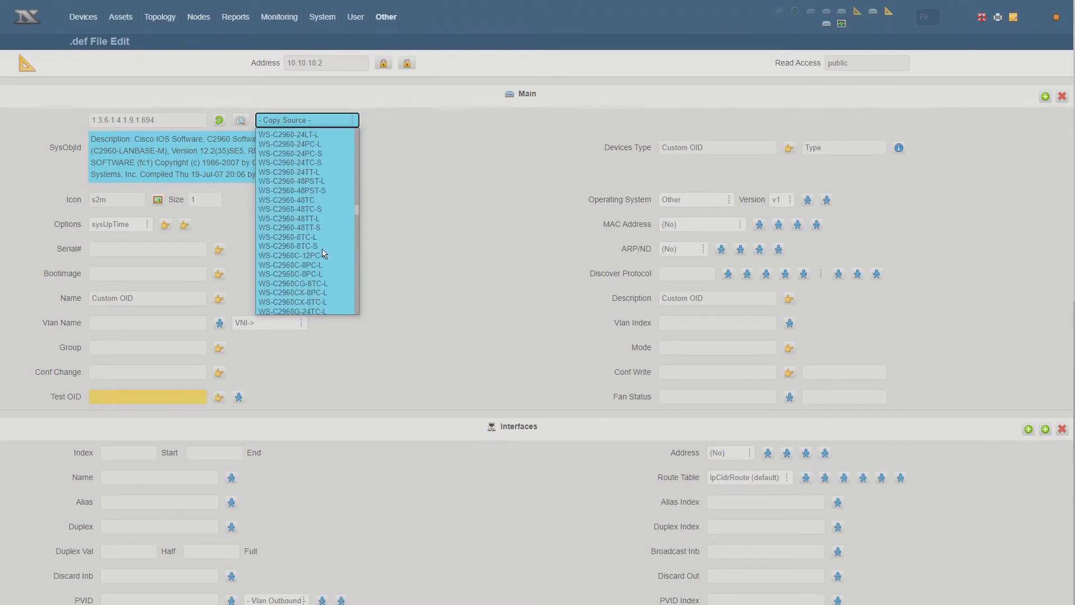
left_click(311, 163)
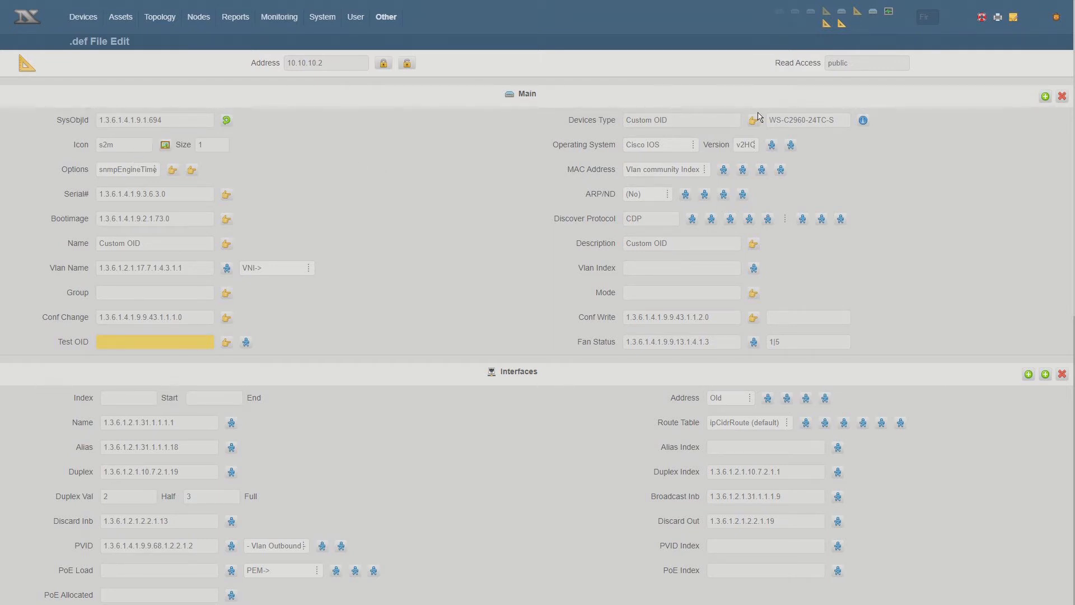
left_click(810, 121)
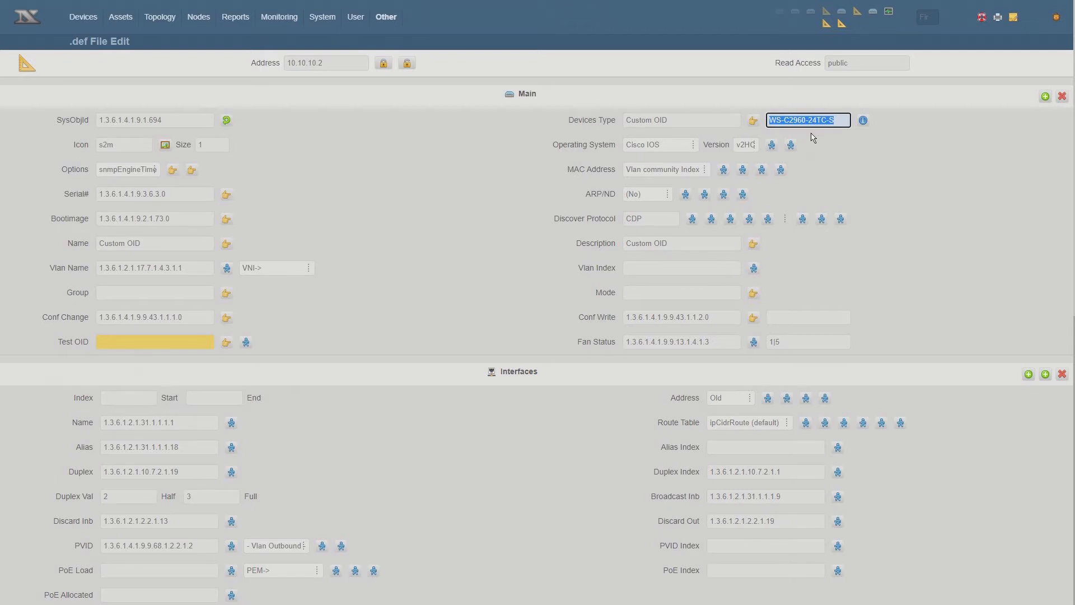
Set type WS-C2960-24TC-L, write 1.3.6.1.4.1.9.1.694.def, and rediscover 10.10.10.2.
type("WS-C2960-24TC-L")
scroll(438, 210, "down", 10)
left_click(424, 333)
left_click(614, 335)
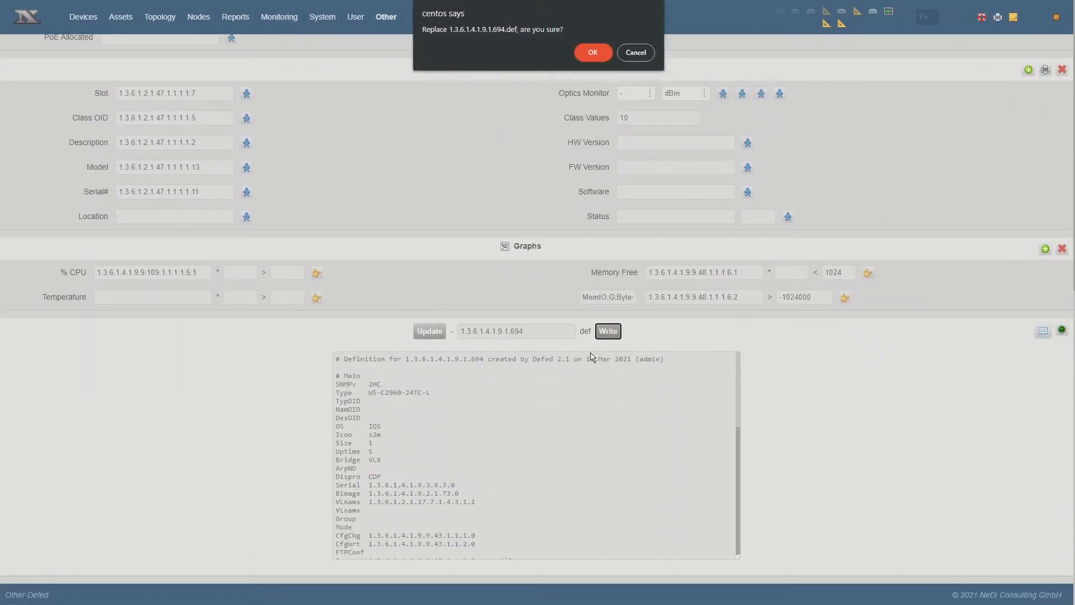
left_click(593, 53)
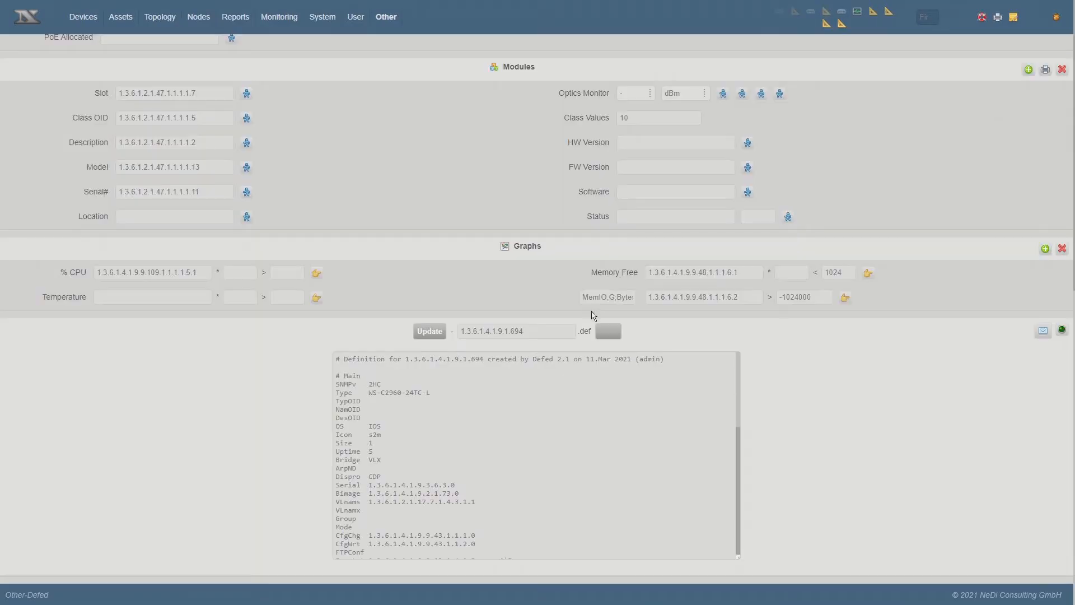
left_click(1062, 331)
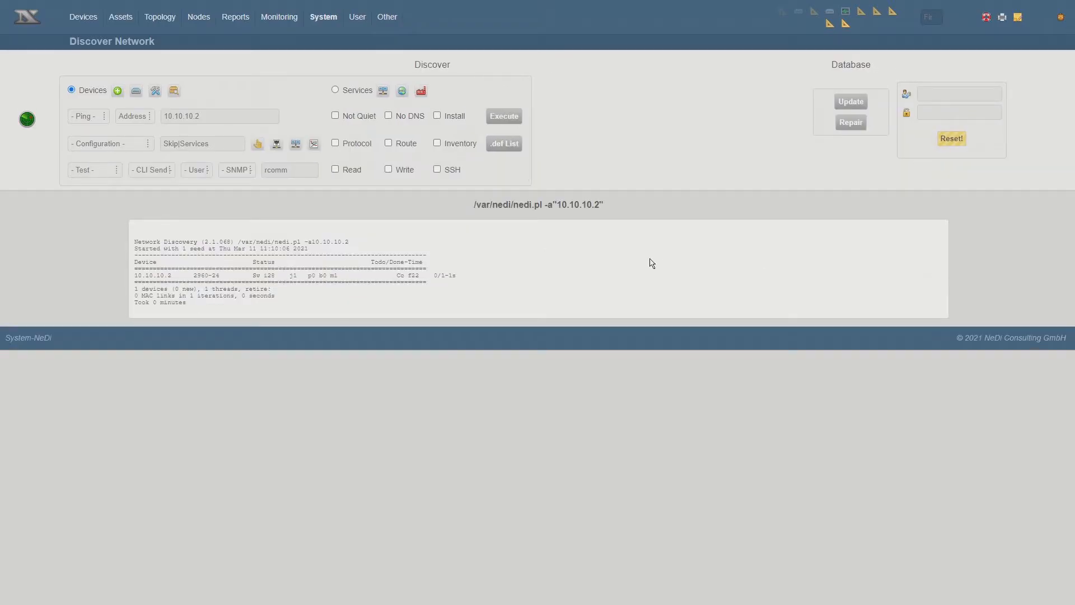
left_click(846, 14)
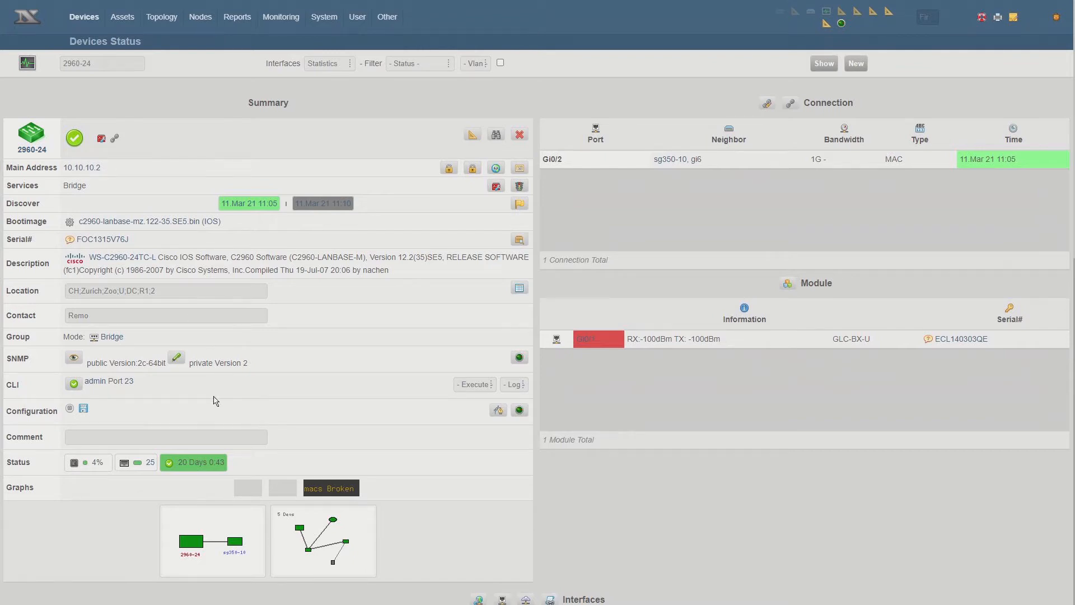
scroll(221, 418, "down", 5)
scroll(222, 418, "down", 10)
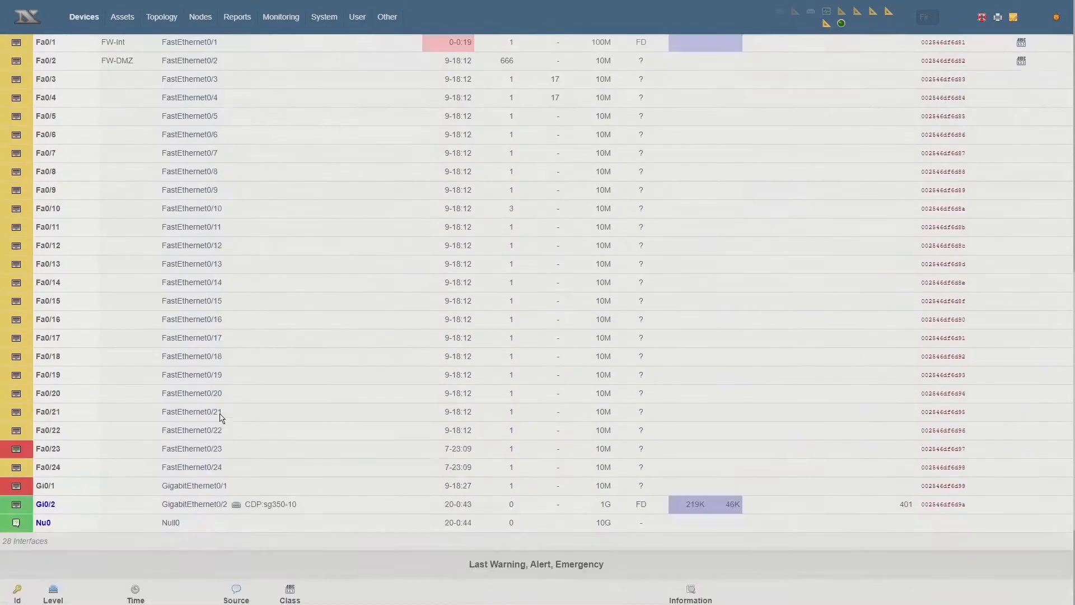
scroll(222, 418, "up", 15)
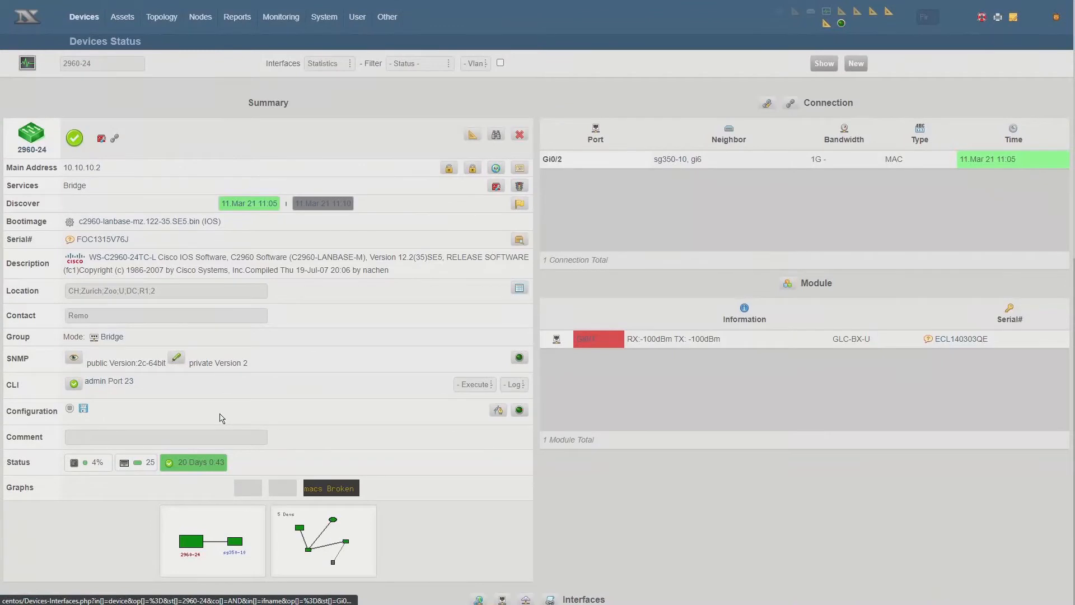
left_click(826, 23)
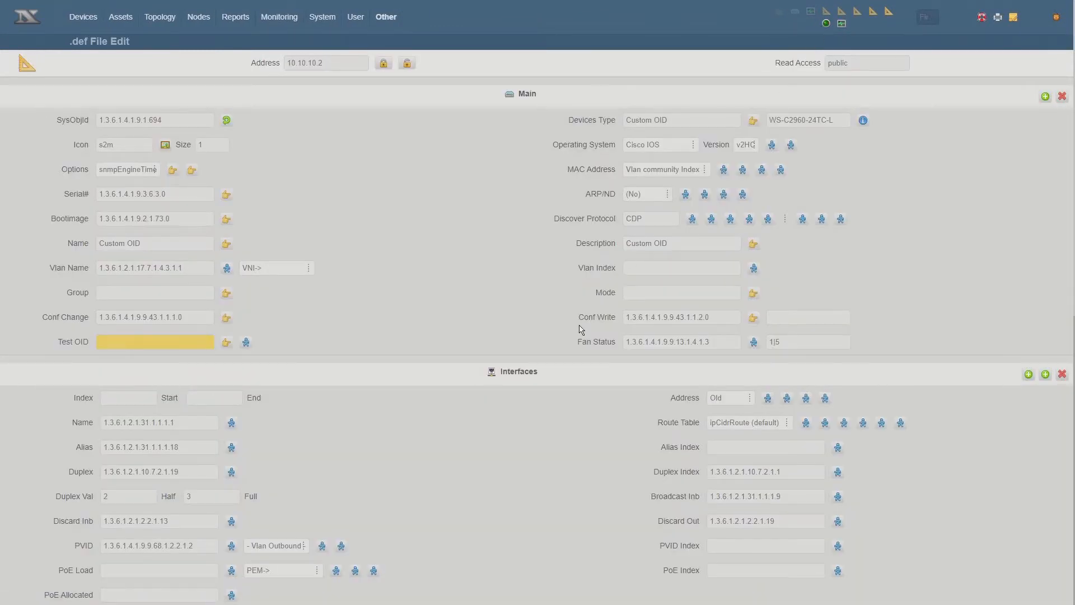
Regenerate the WS-C2960-24TC-L definition preview and move the Select Icon window into view.
scroll(568, 347, "down", 10)
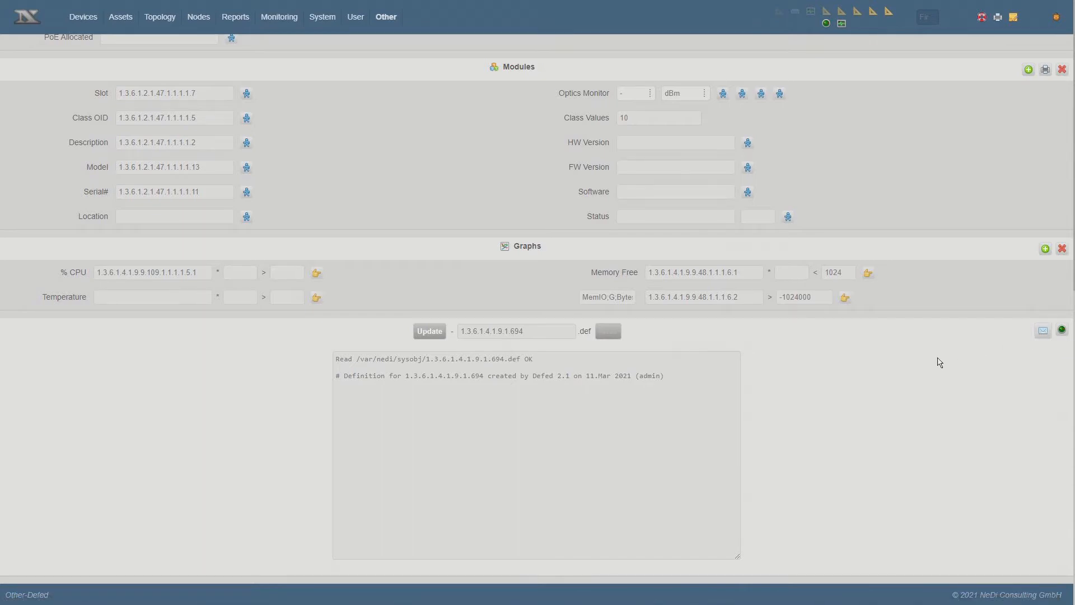
scroll(940, 362, "up", 10)
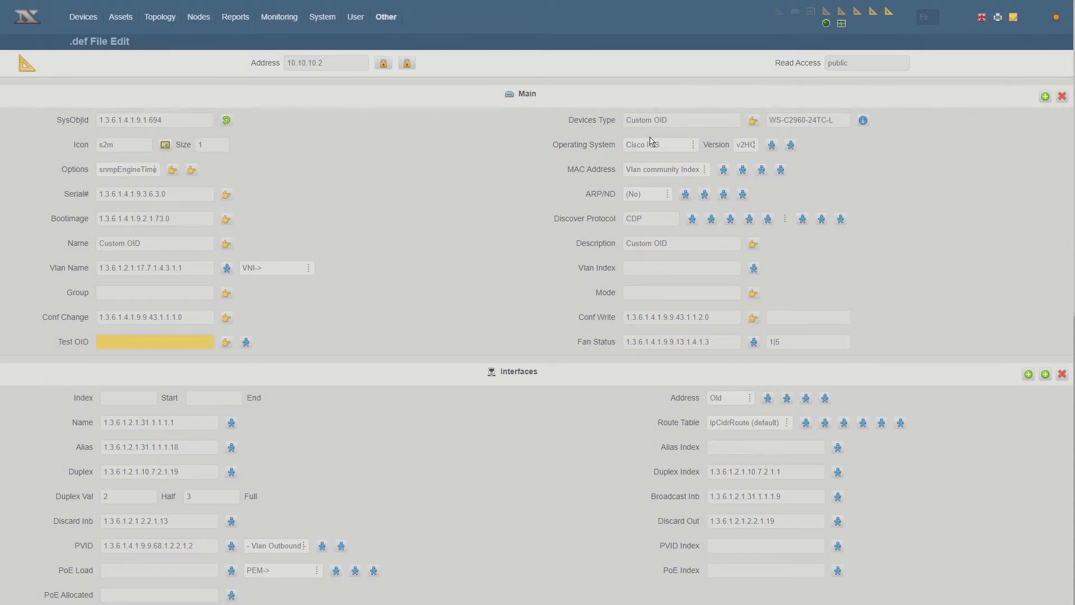
left_click(627, 122)
left_click(823, 122)
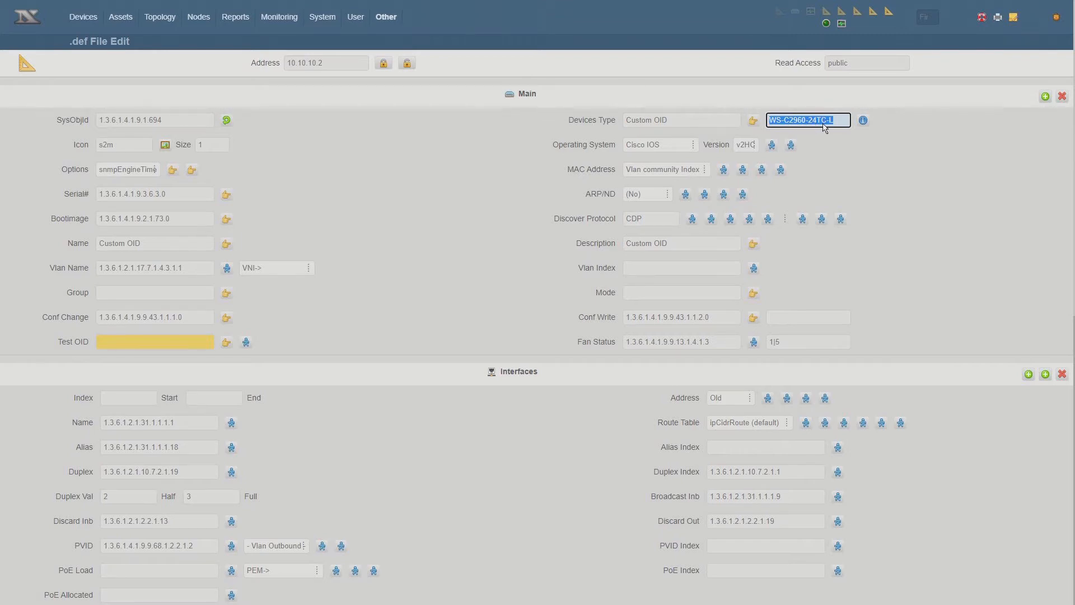
scroll(826, 127, "down", 10)
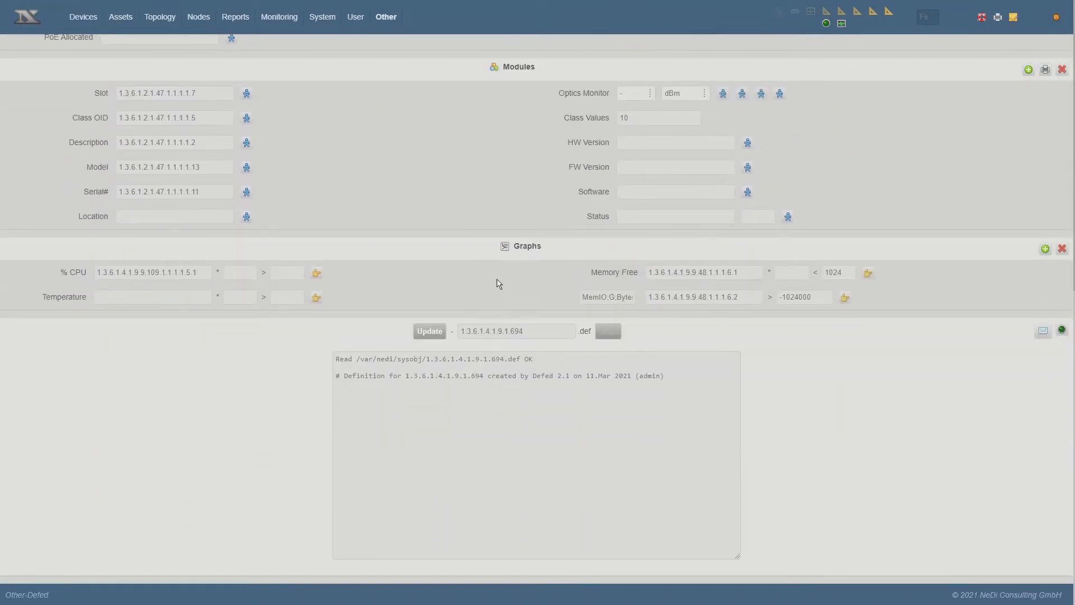
left_click(430, 331)
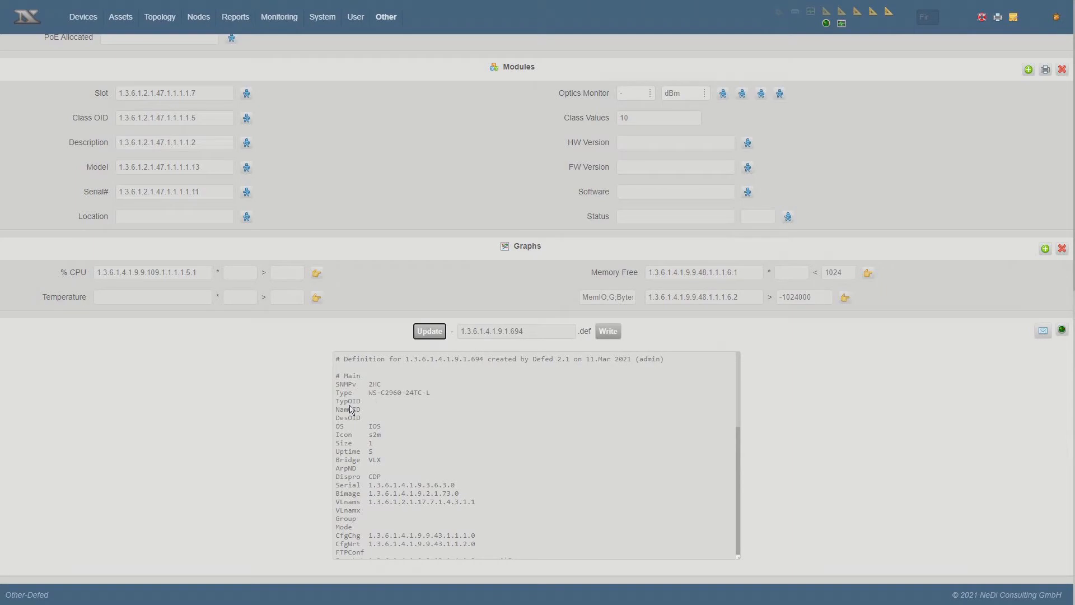
scroll(425, 396, "up", 10)
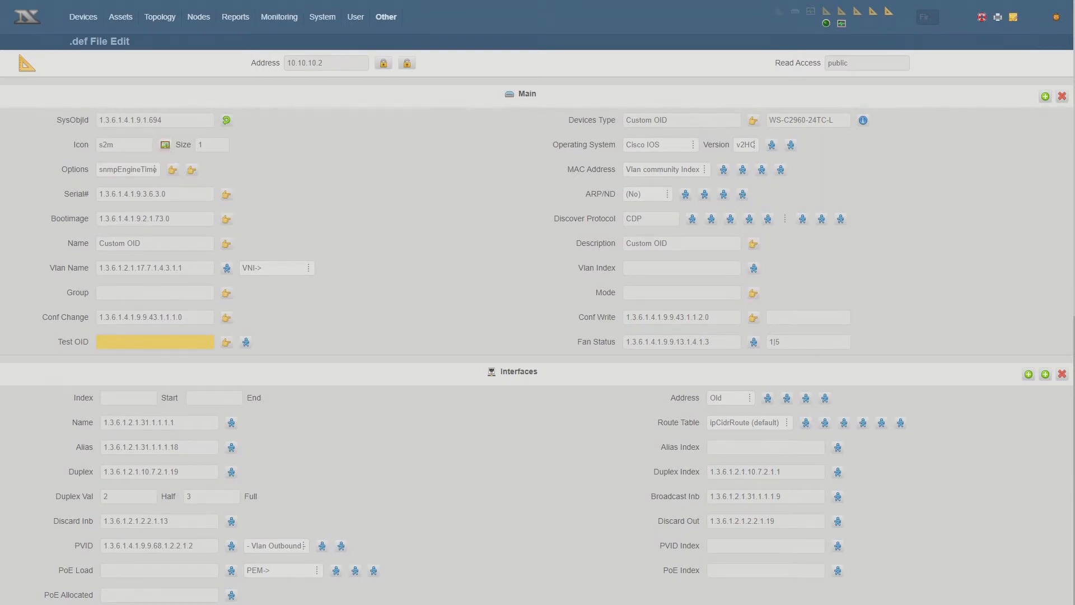
left_click_drag(0, 11, 277, 42)
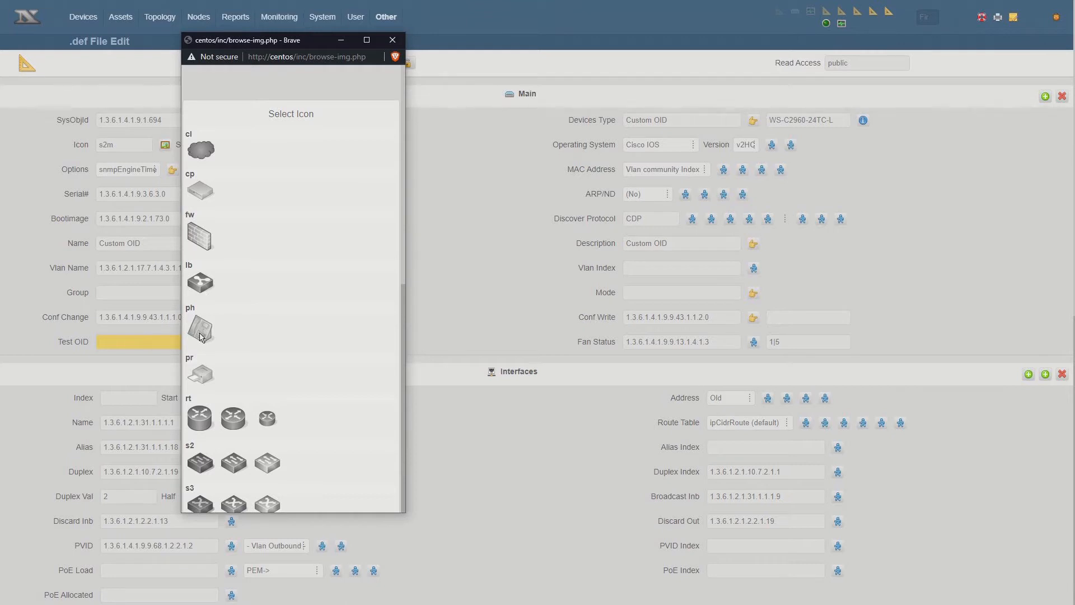
Browse the icon chooser and pick the middle s2 switch icon, s2m.
scroll(235, 403, "down", 1)
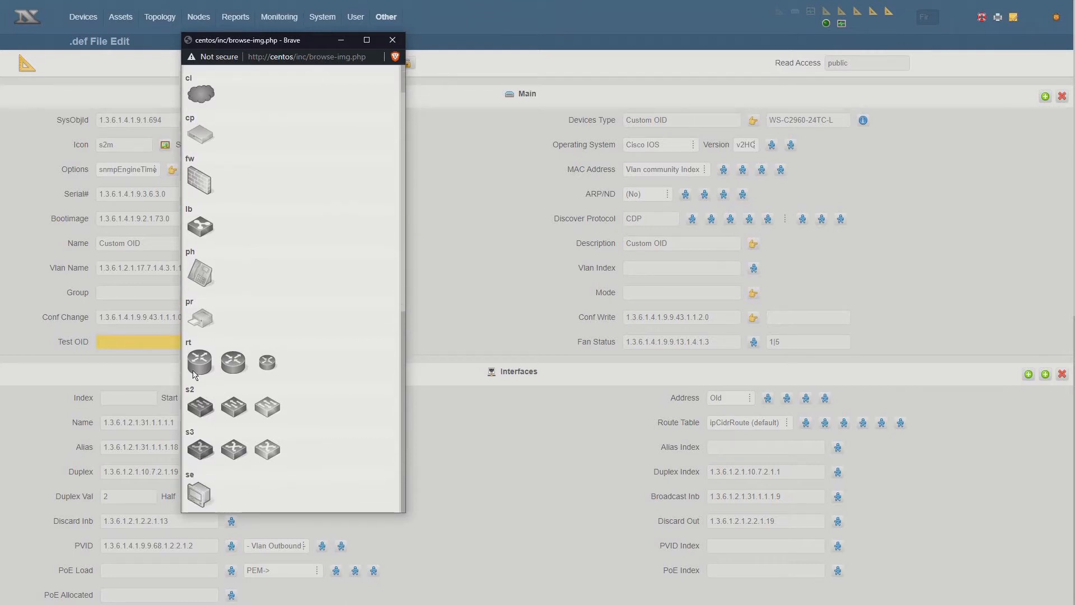
scroll(235, 364, "down", 2)
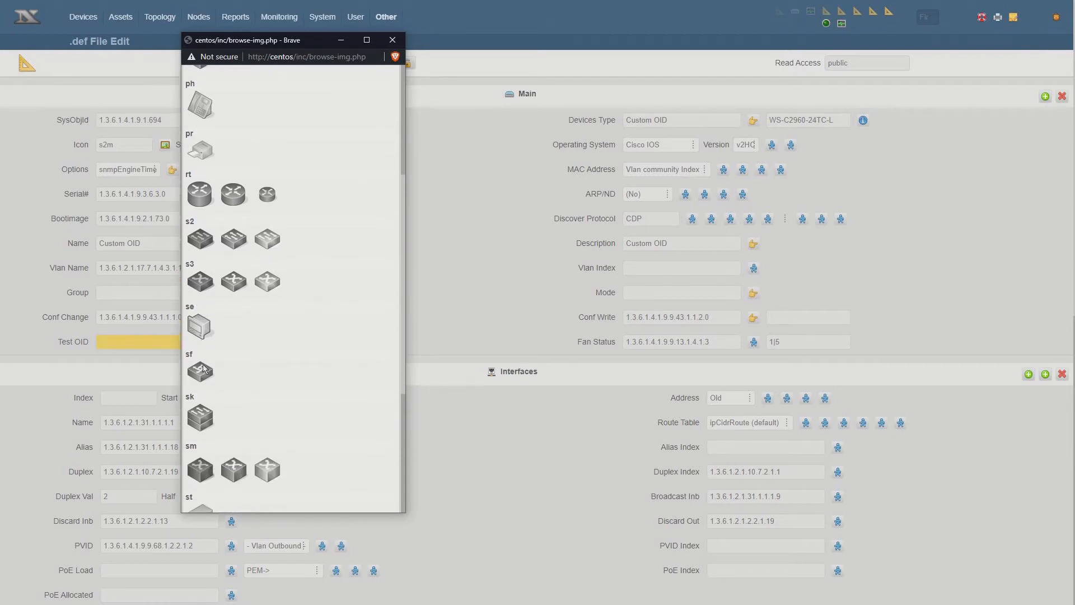
scroll(199, 358, "down", 3)
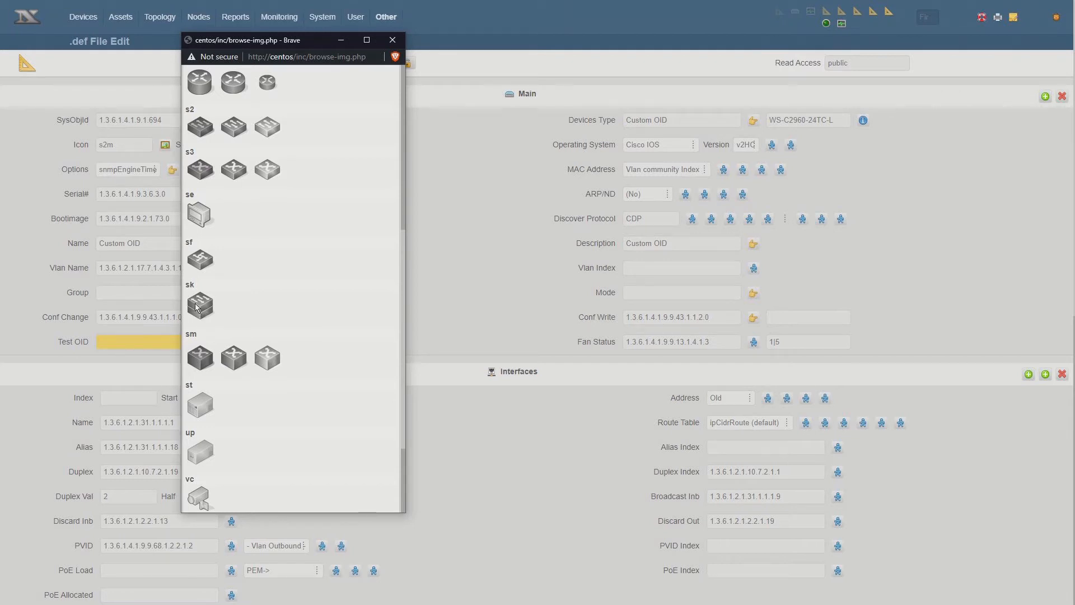
scroll(199, 307, "down", 2)
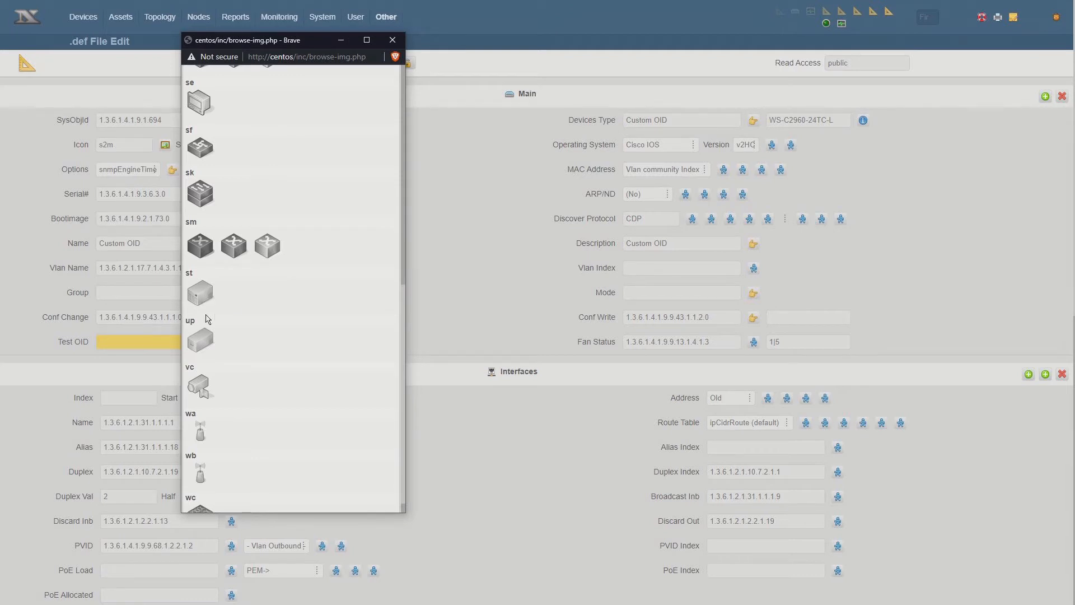
scroll(204, 345, "down", 1)
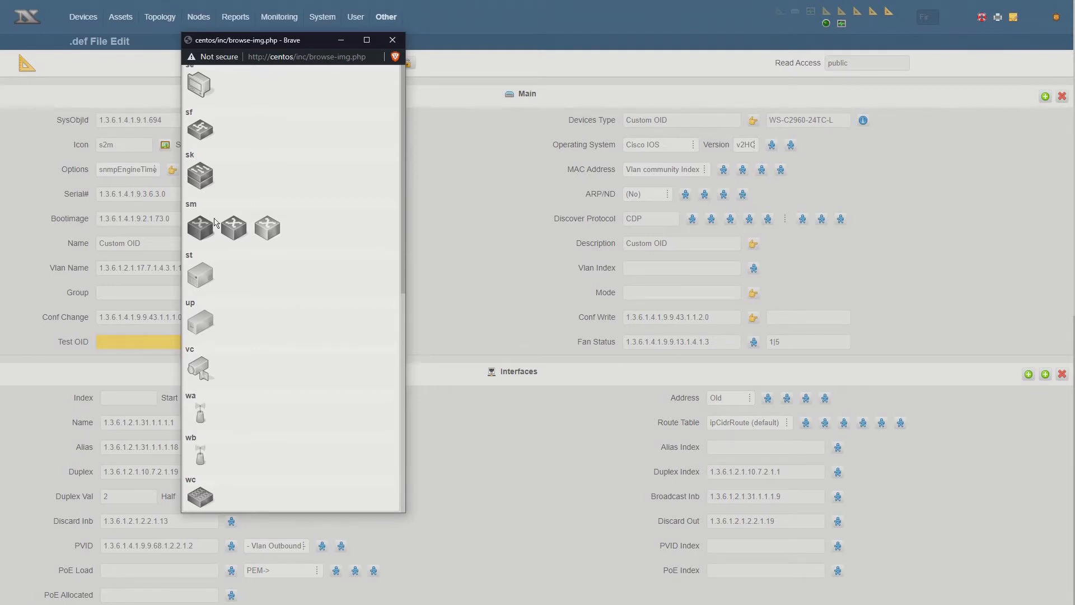
scroll(215, 221, "up", 15)
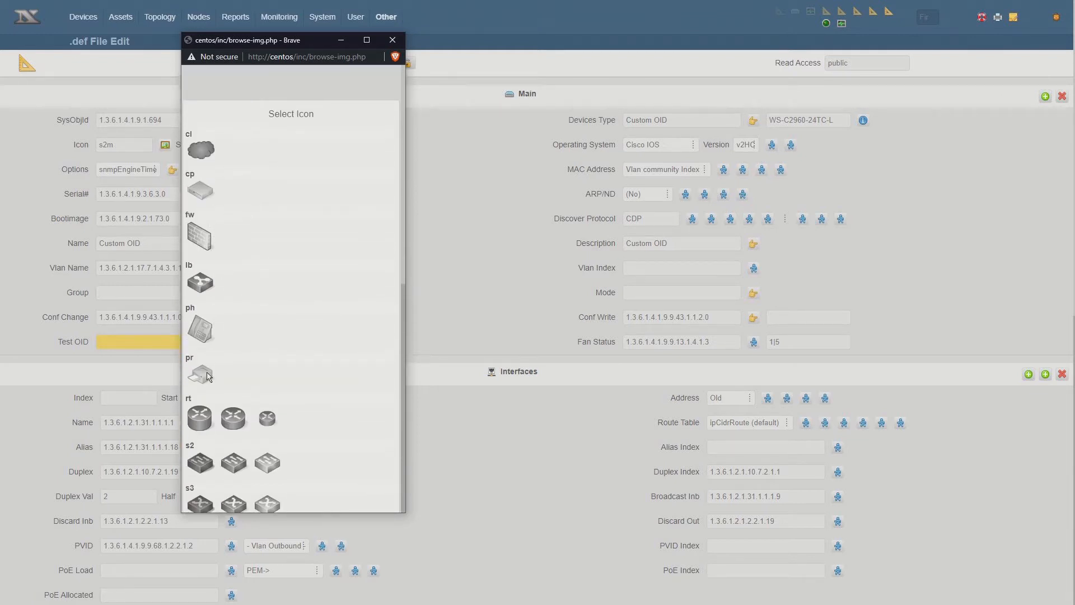
scroll(233, 448, "down", 2)
left_click(235, 352)
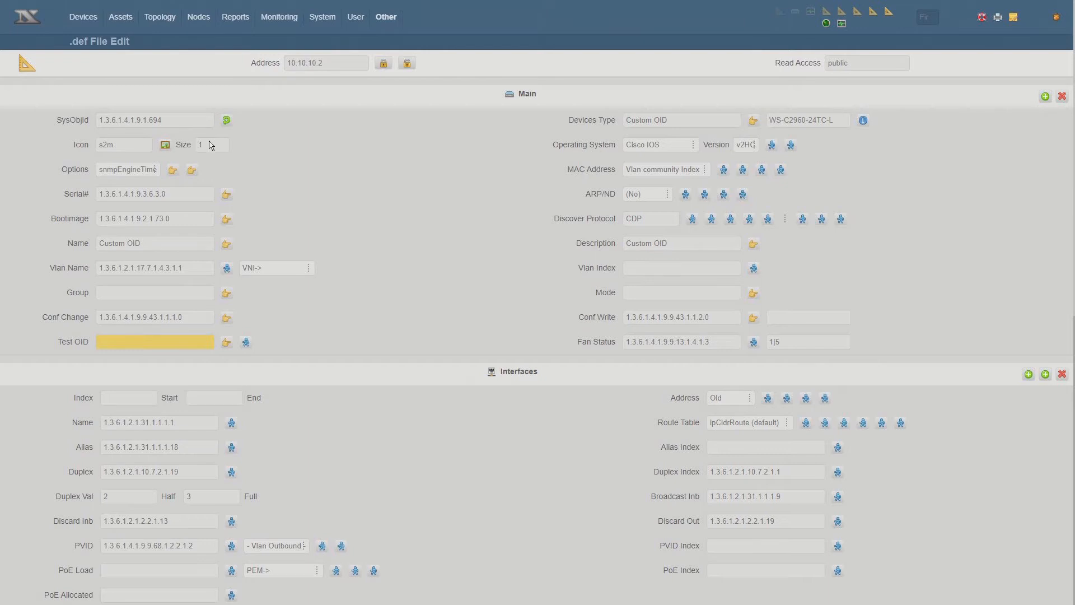
Keep Cisco IOS selected in the Operating System list.
left_click(676, 147)
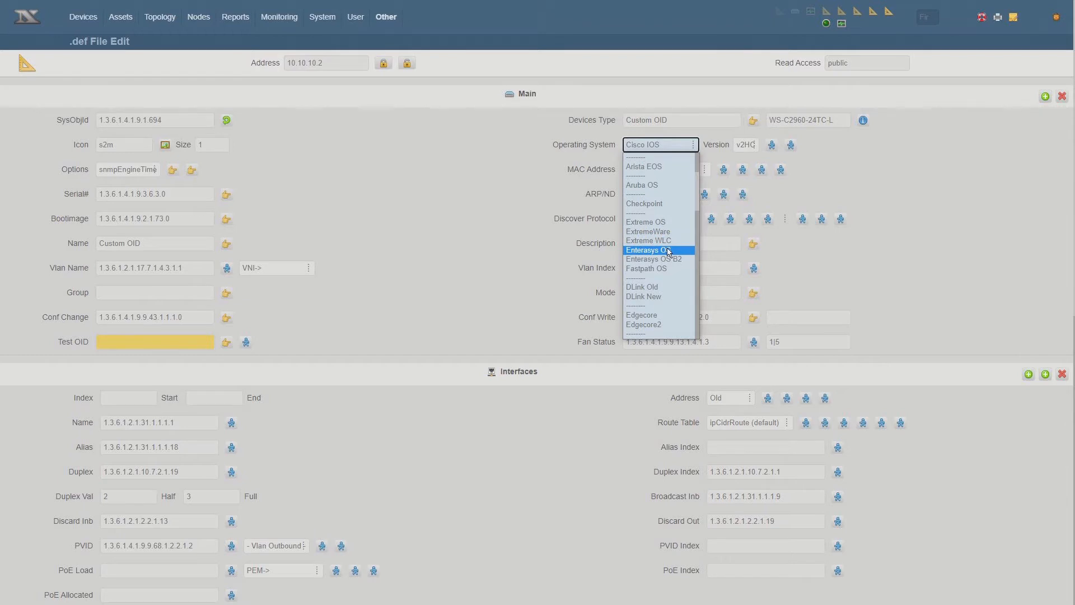
scroll(669, 253, "up", 4)
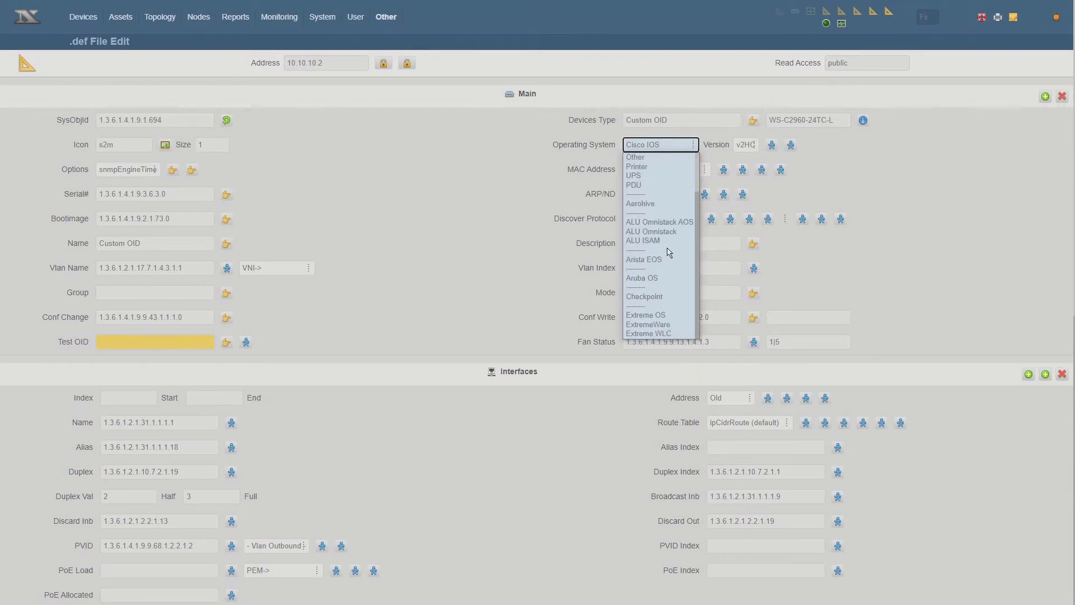
left_click(788, 201)
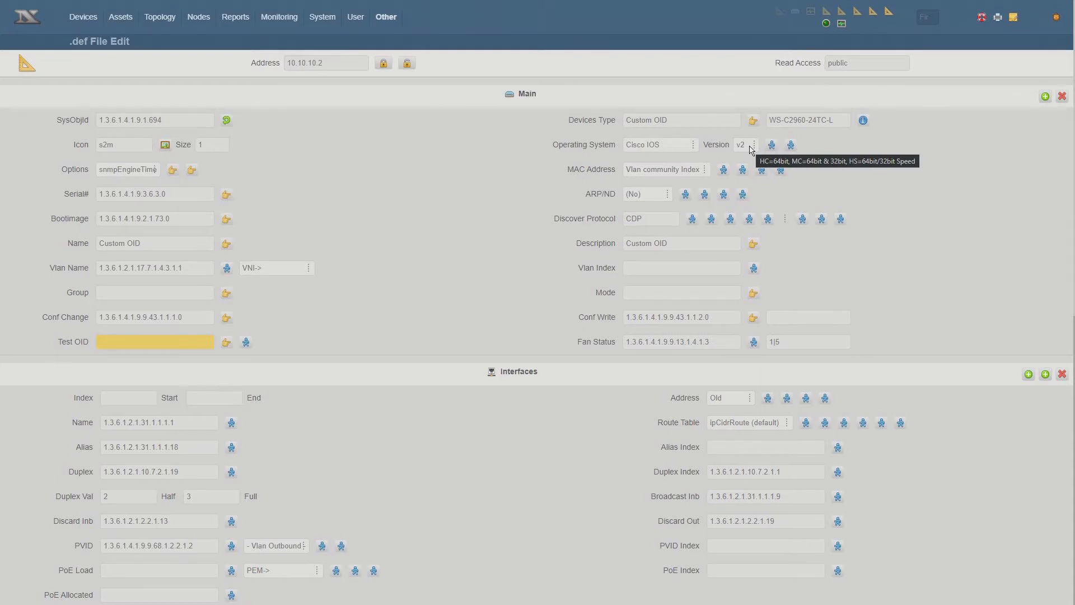
Review the SNMP version choices and check the 32-bit octet counter walk results.
left_click(749, 146)
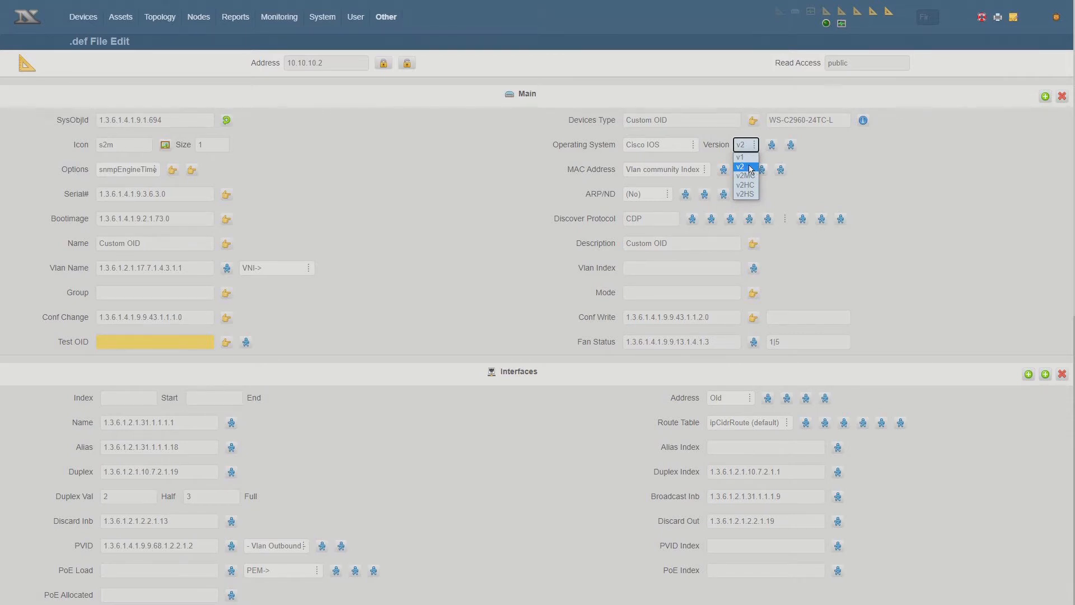
left_click(808, 156)
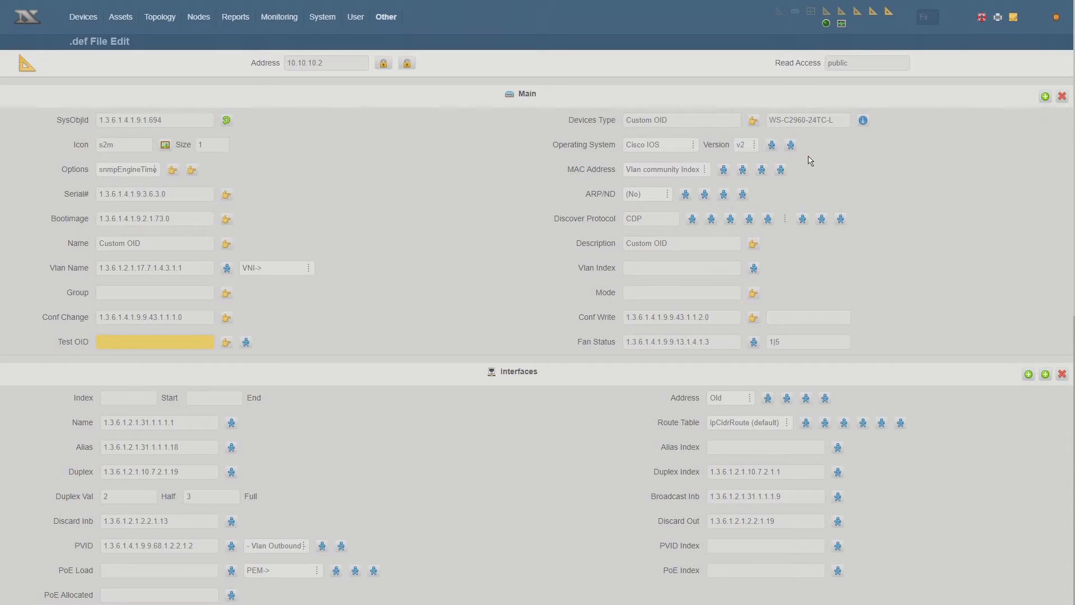
left_click(748, 147)
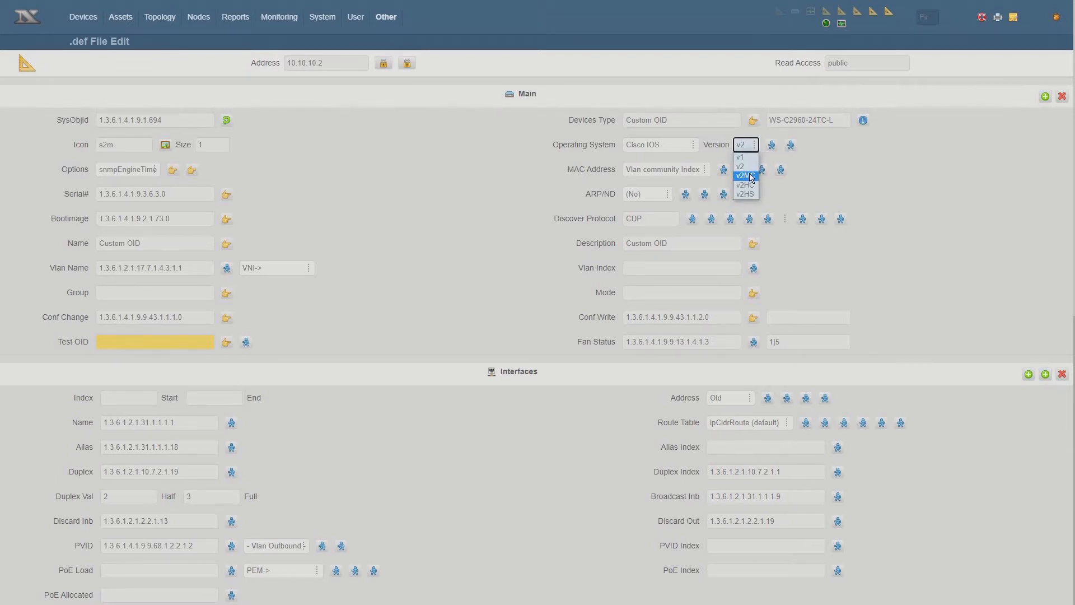
left_click(816, 171)
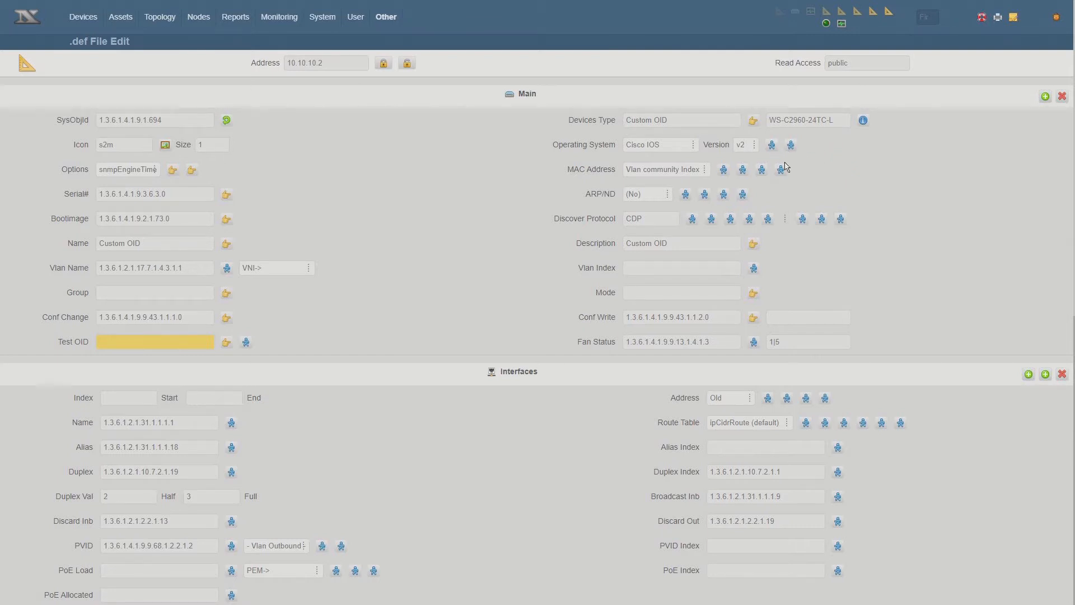
left_click_drag(0, 3, 516, 127)
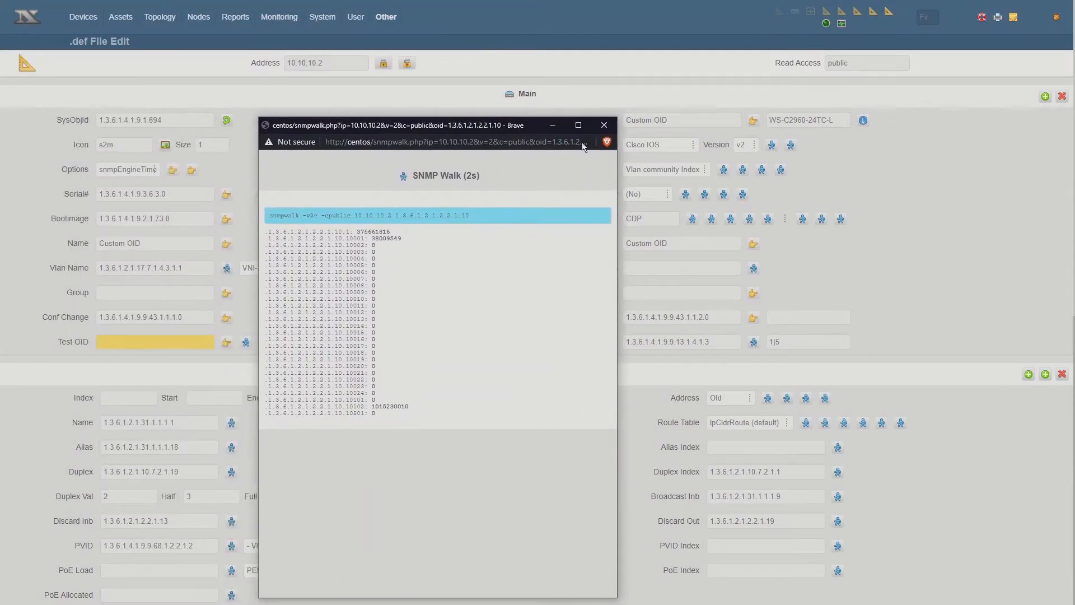
left_click(606, 125)
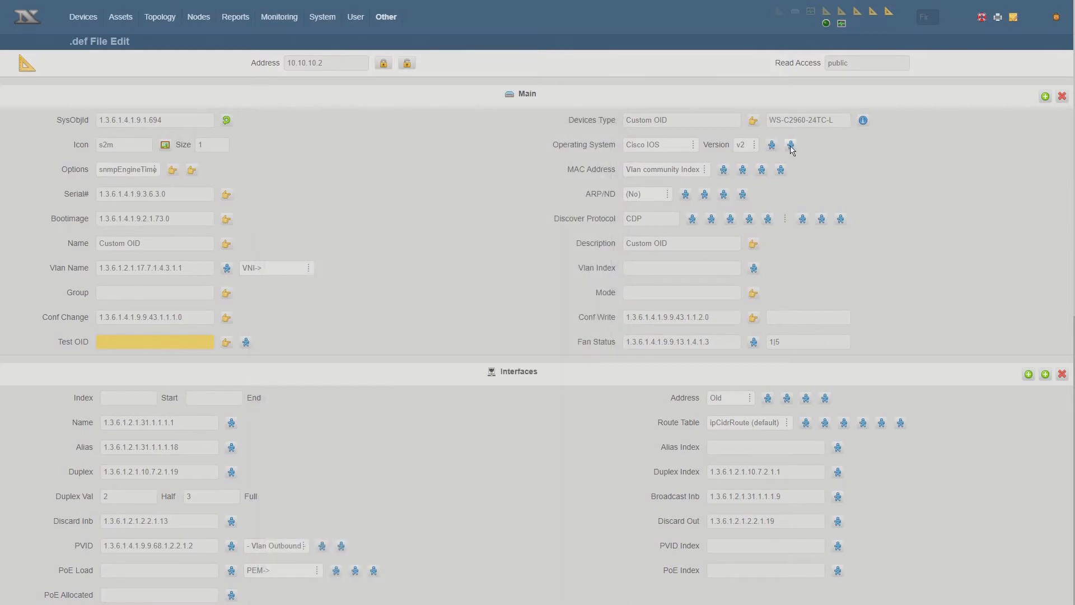
Walk the 64-bit counter OID 1.3.6.1.2.1.31.1.1.1.6, then set SNMP Version to v2HC.
left_click(790, 149)
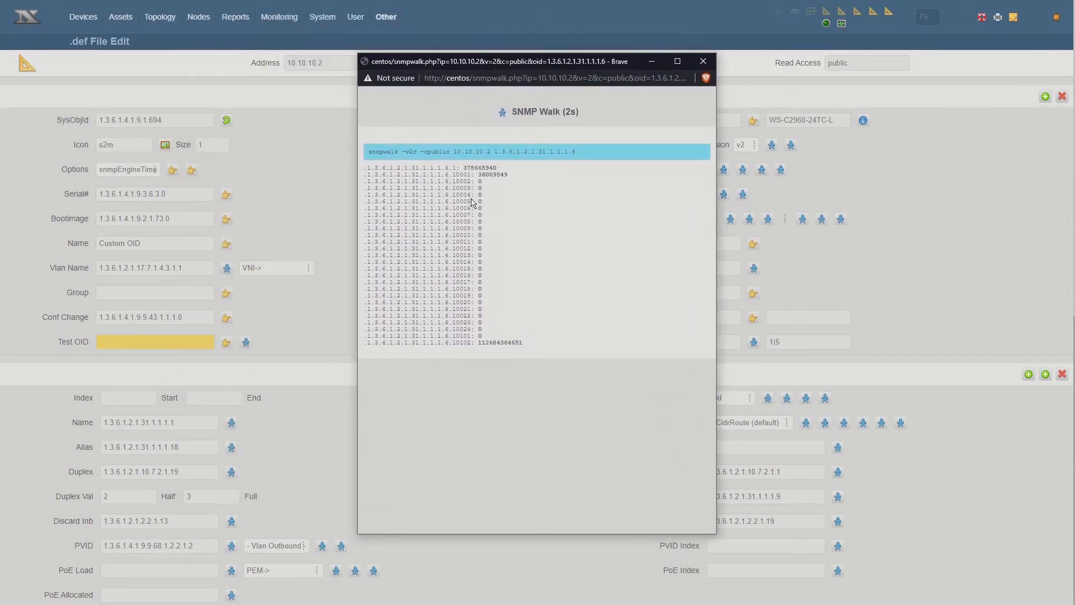
left_click(701, 60)
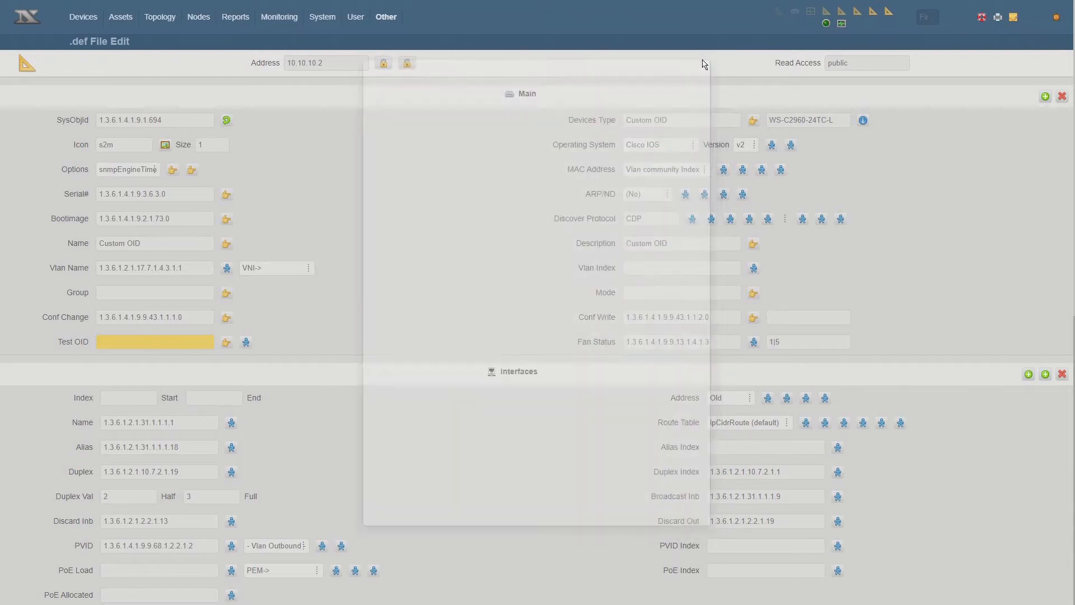
left_click(751, 144)
left_click(750, 186)
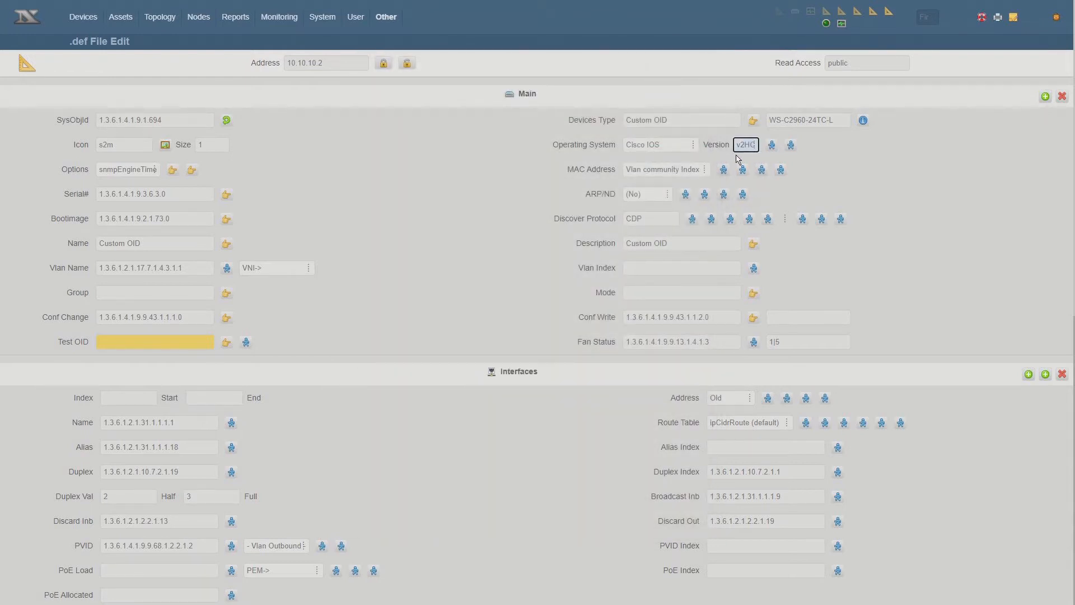
left_click(411, 179)
left_click(151, 171)
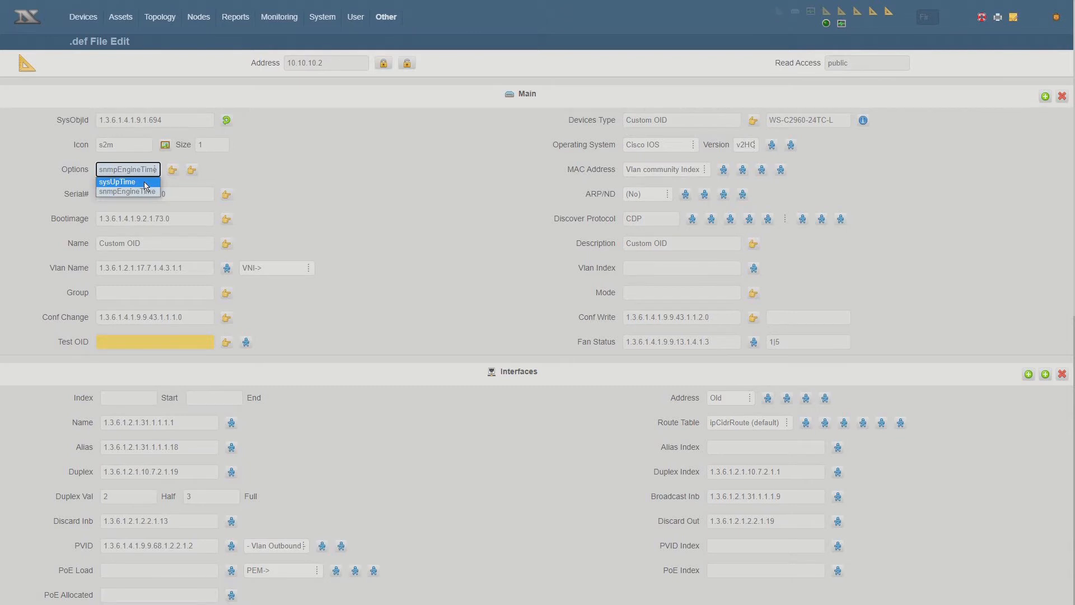
left_click(152, 192)
left_click(173, 171)
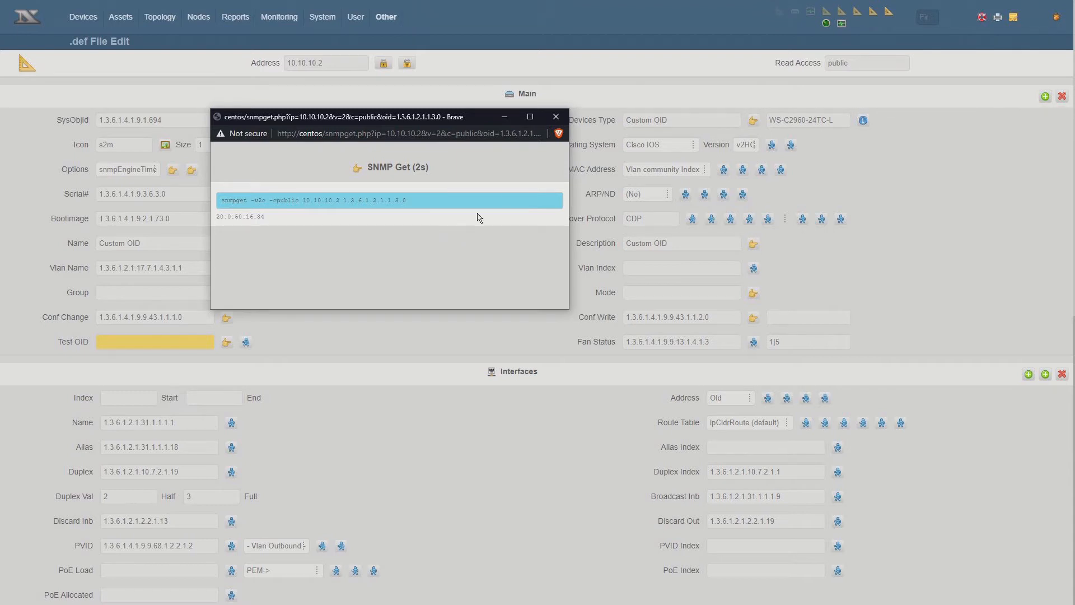
left_click(555, 116)
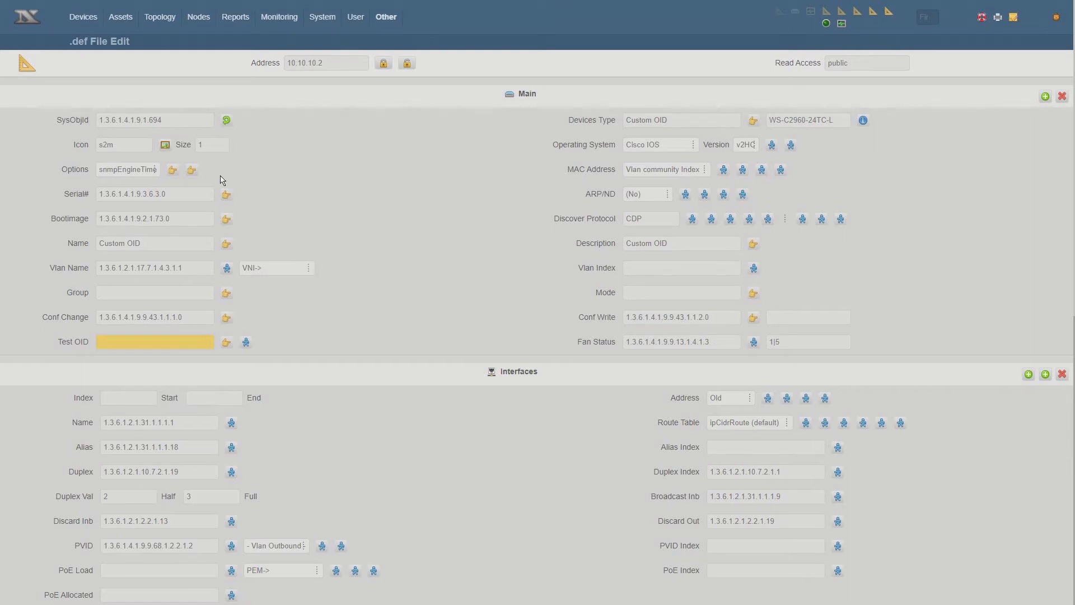
left_click(191, 170)
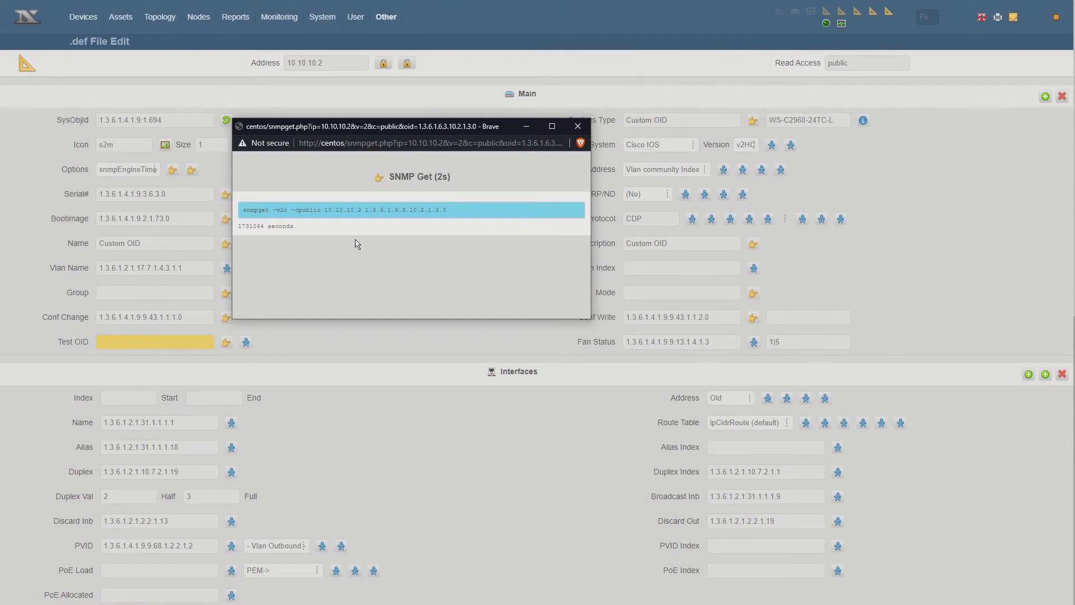
left_click(579, 127)
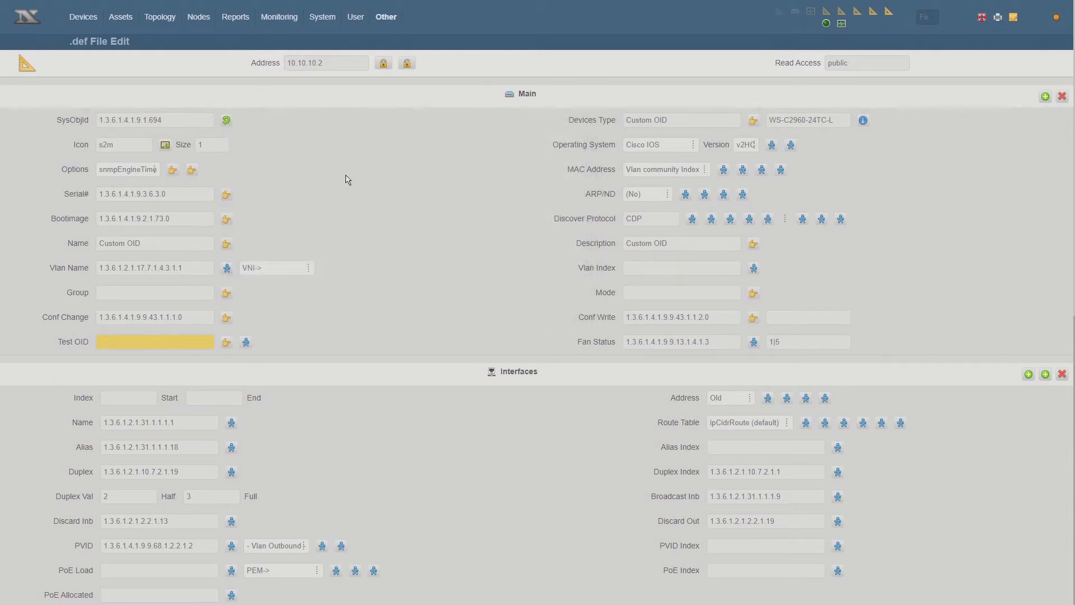
left_click(139, 170)
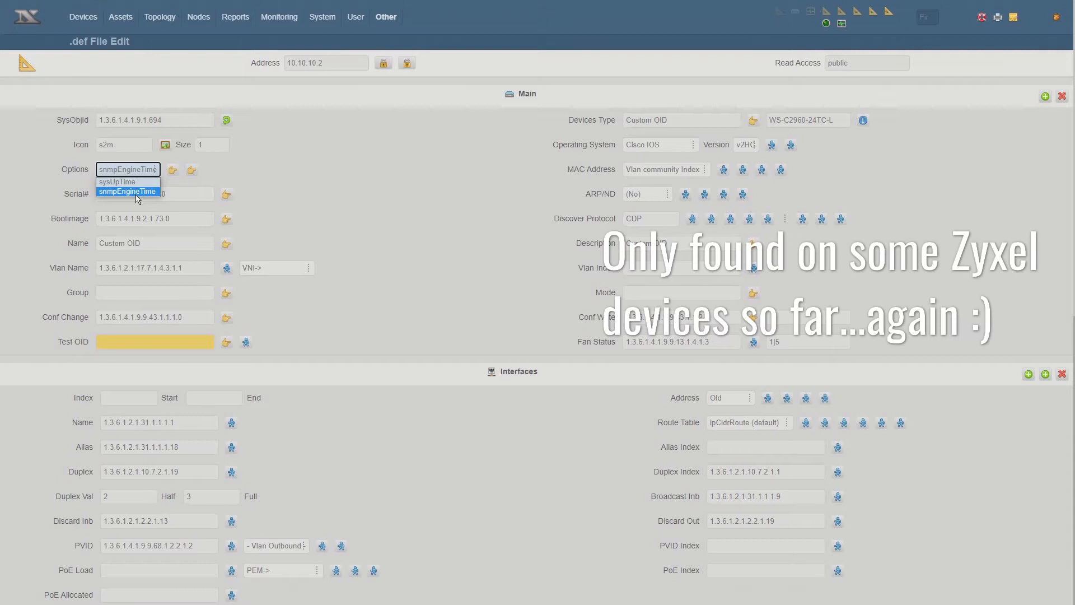
left_click(285, 191)
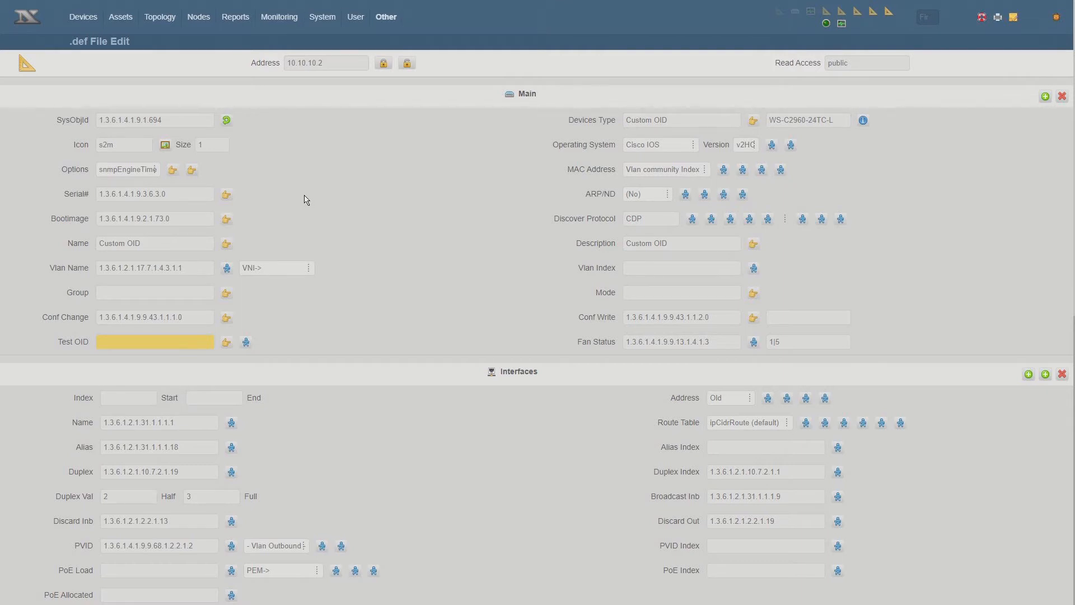
Inspect MAC address walk results, noting the MAC, port 26 and port 5 ifIndex mapping.
left_click(659, 174)
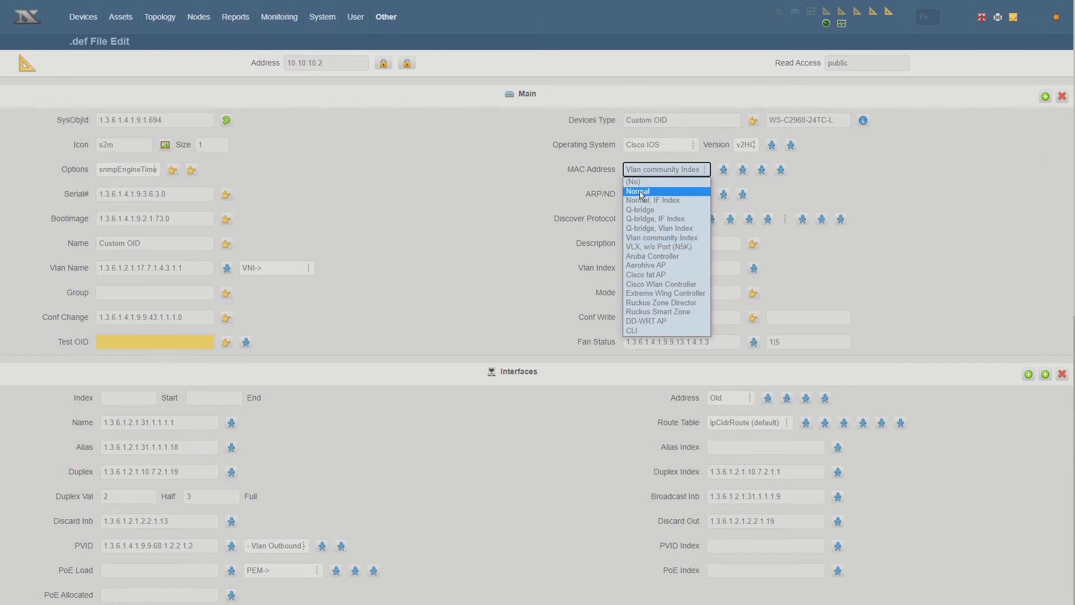
left_click(723, 173)
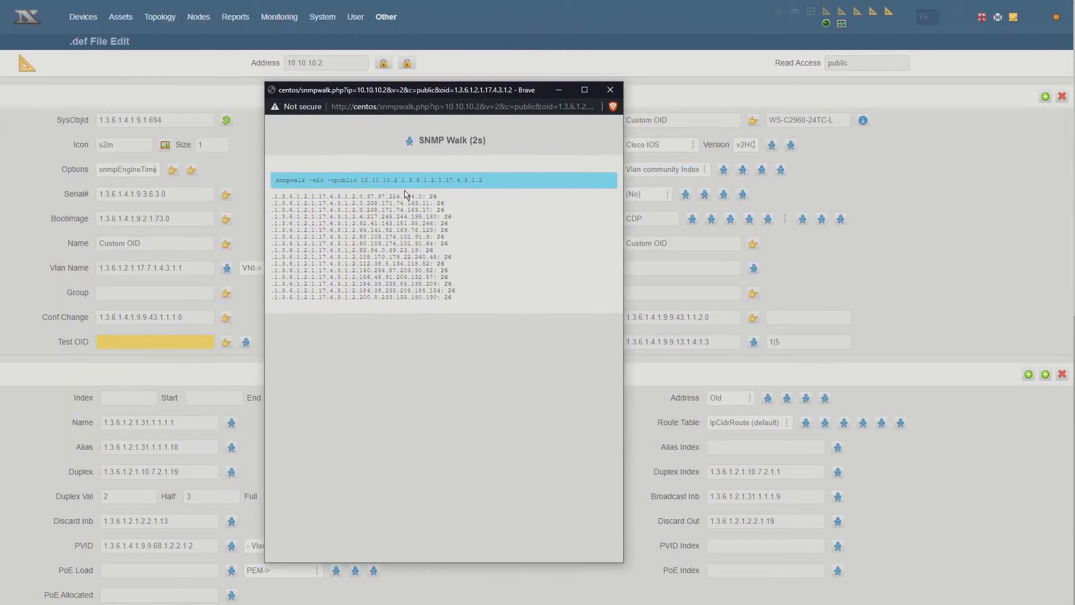
left_click_drag(359, 197, 423, 197)
double_click(432, 197)
left_click(611, 89)
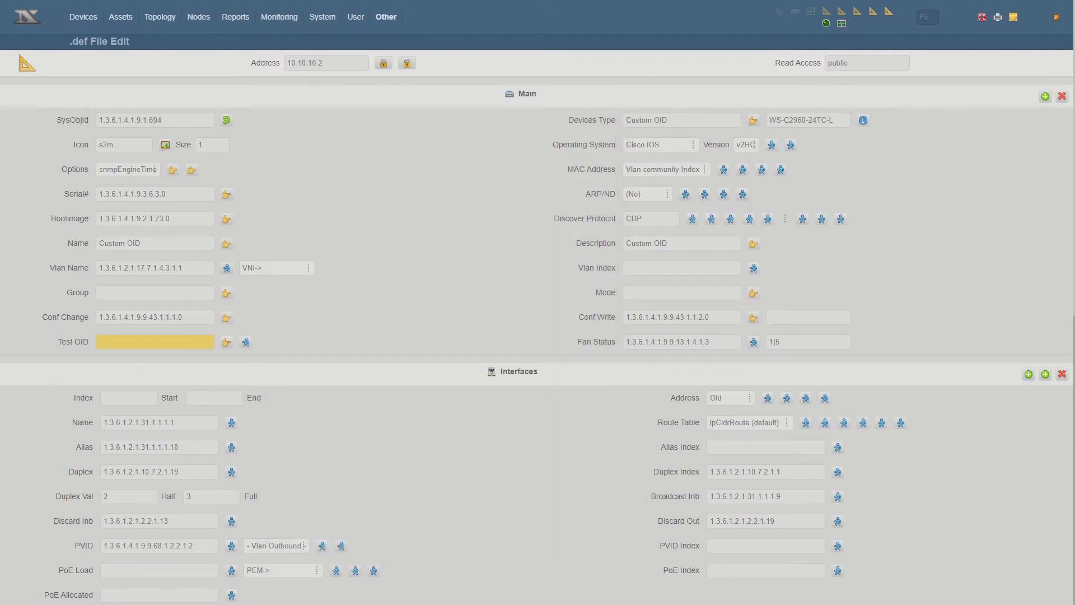
left_click_drag(505, 69, 640, 109)
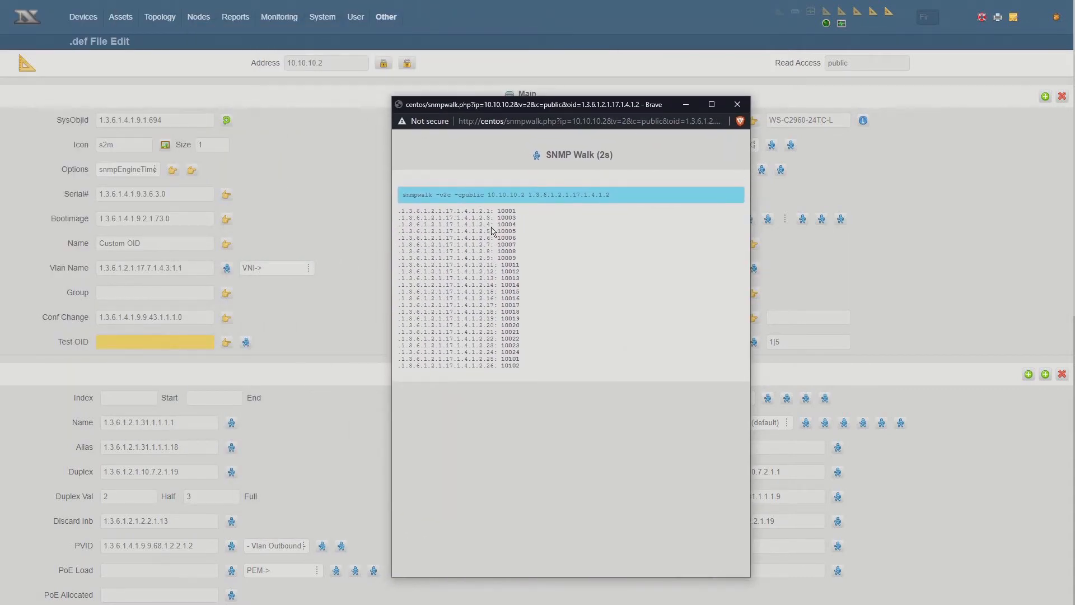
left_click_drag(483, 231, 523, 237)
left_click(738, 105)
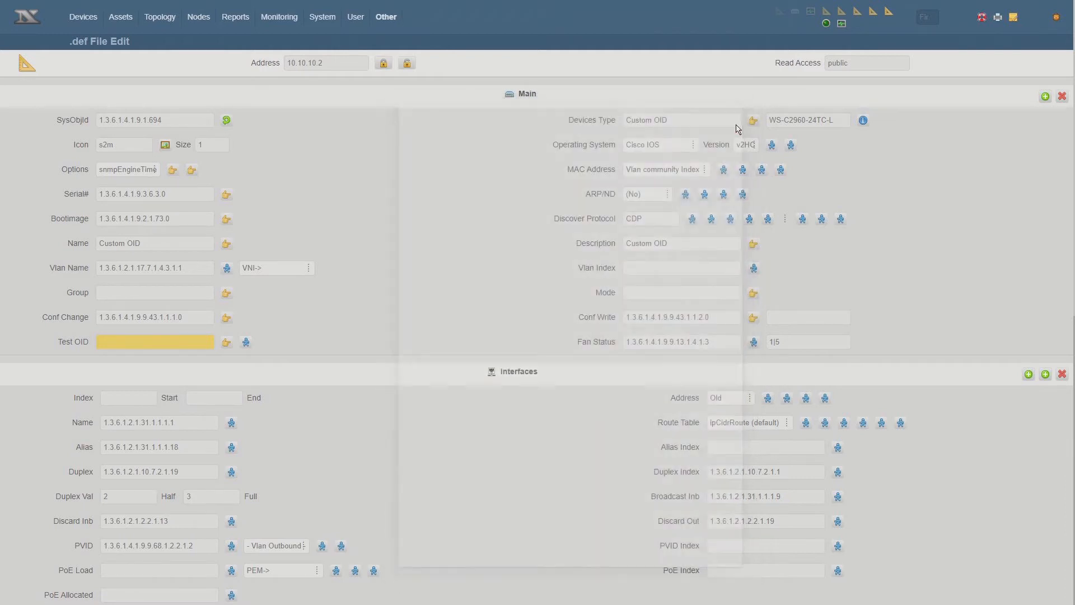
Leave the MAC Address method unchanged and return to the Devices List.
left_click(664, 171)
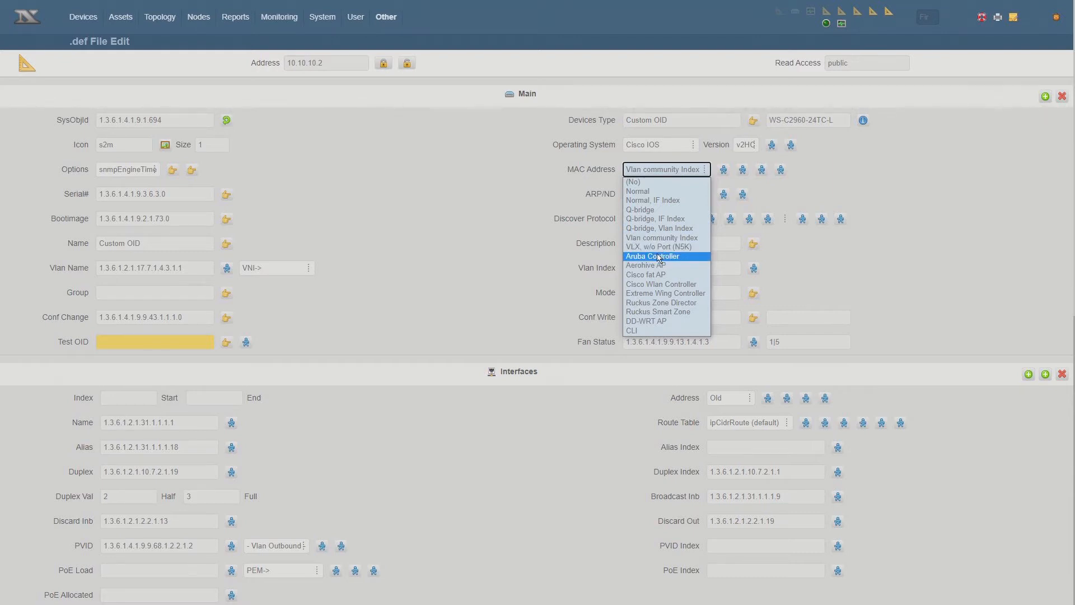
left_click(644, 170)
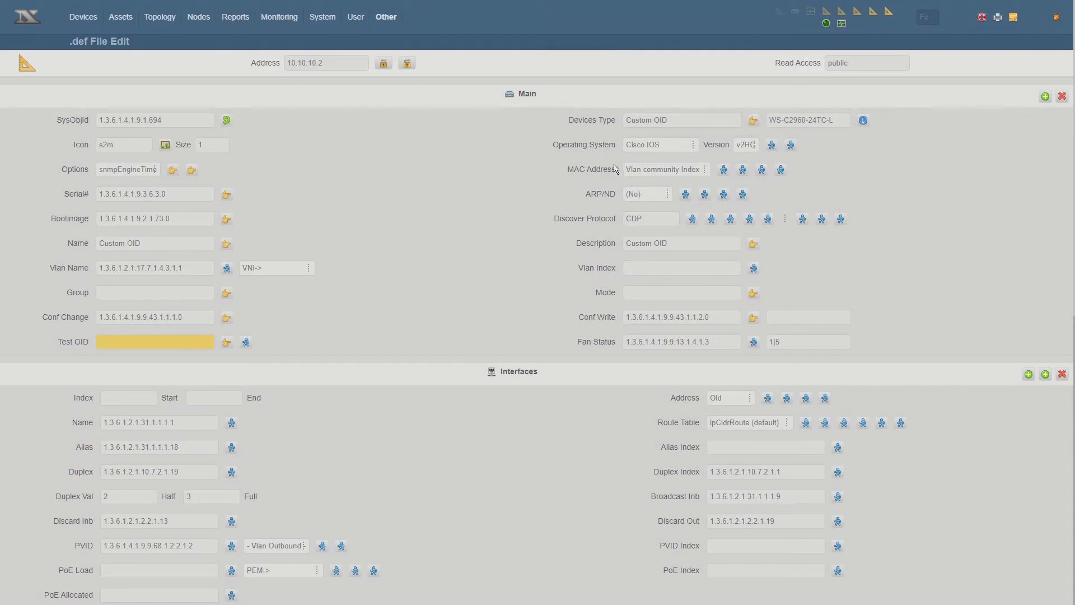
left_click(794, 11)
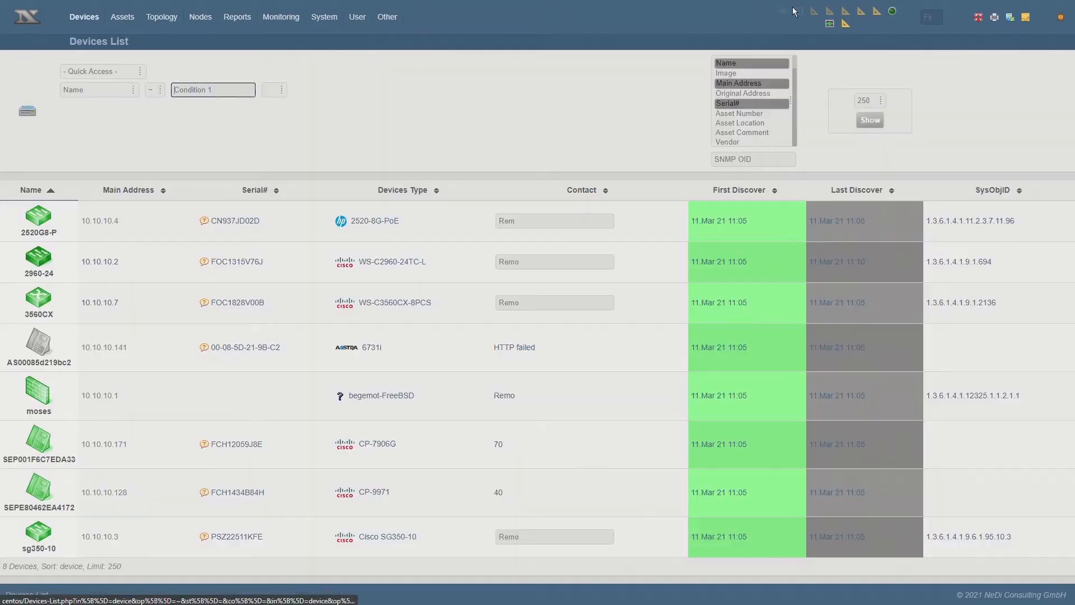
Open the 2520G8-P switch's .def file and read the VLAN and MAC address in its SNMP walk.
left_click(45, 219)
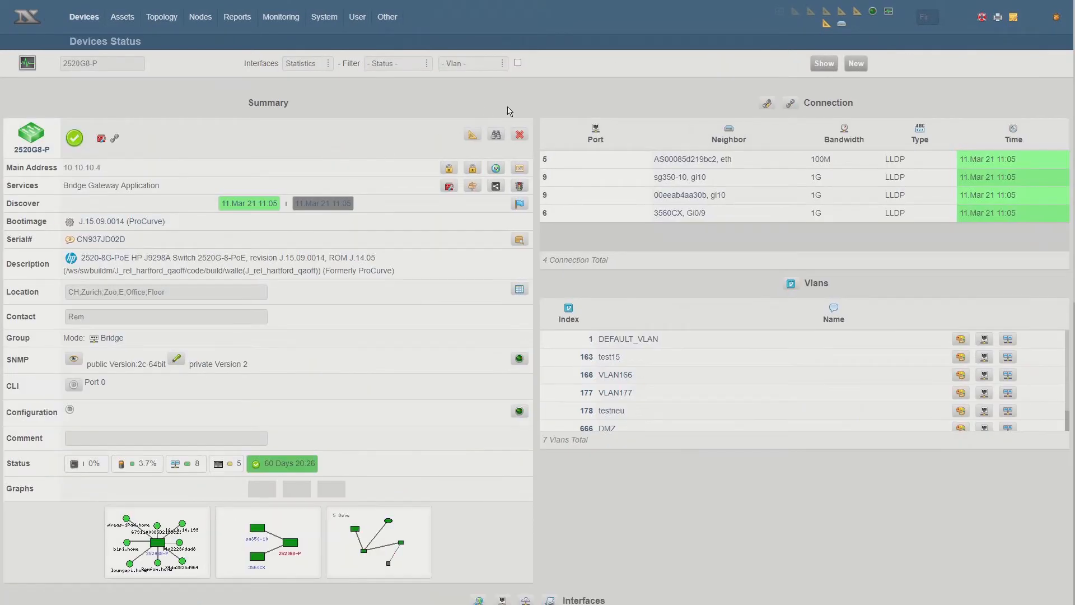
left_click(473, 135)
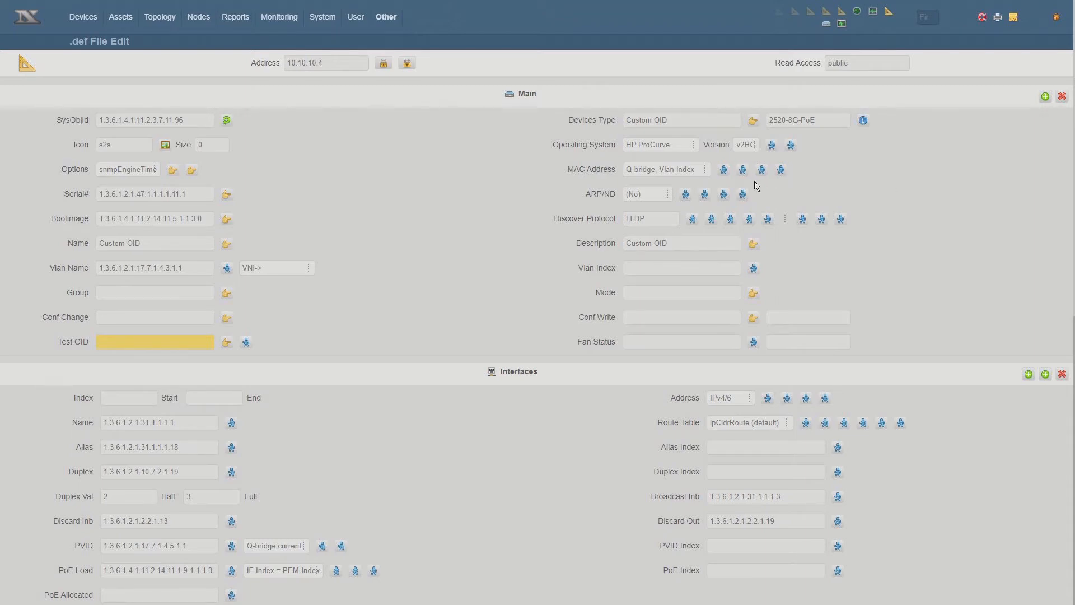
left_click_drag(520, 57, 619, 93)
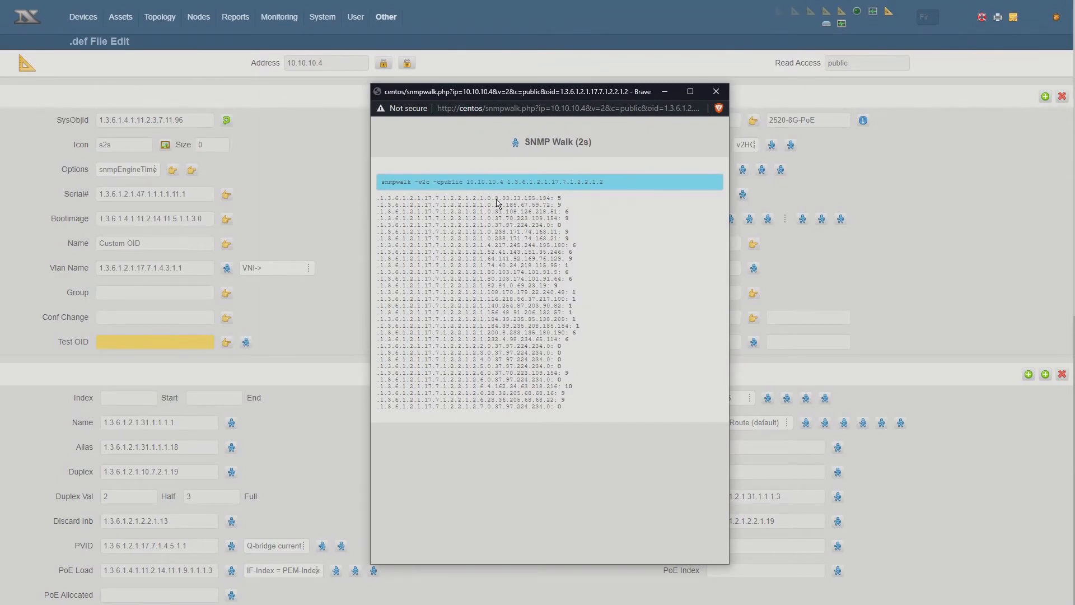
left_click_drag(487, 199, 551, 204)
left_click_drag(475, 199, 486, 201)
left_click(717, 93)
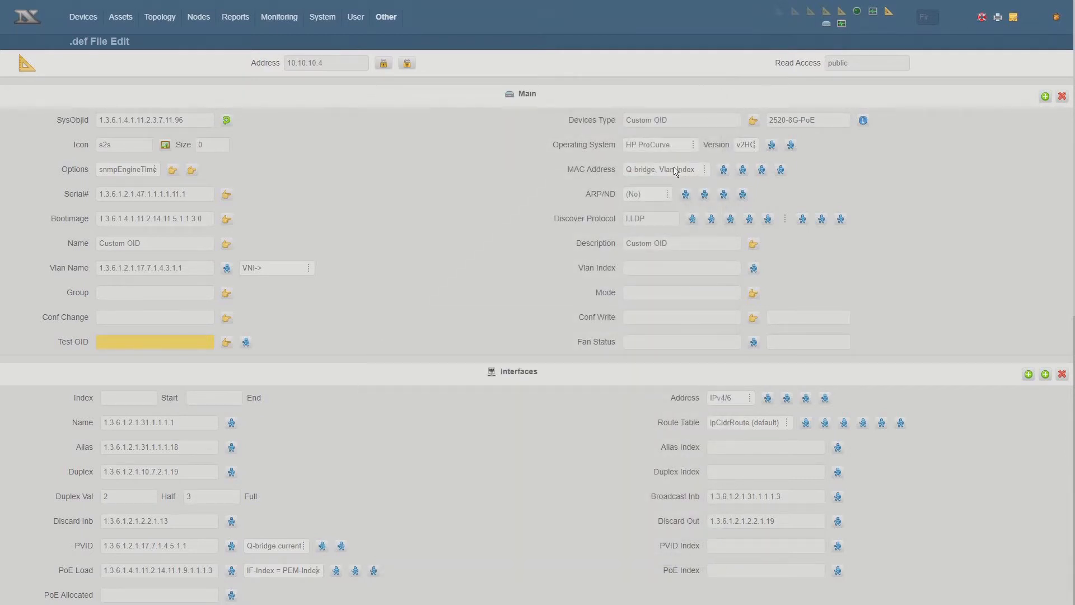
left_click(681, 170)
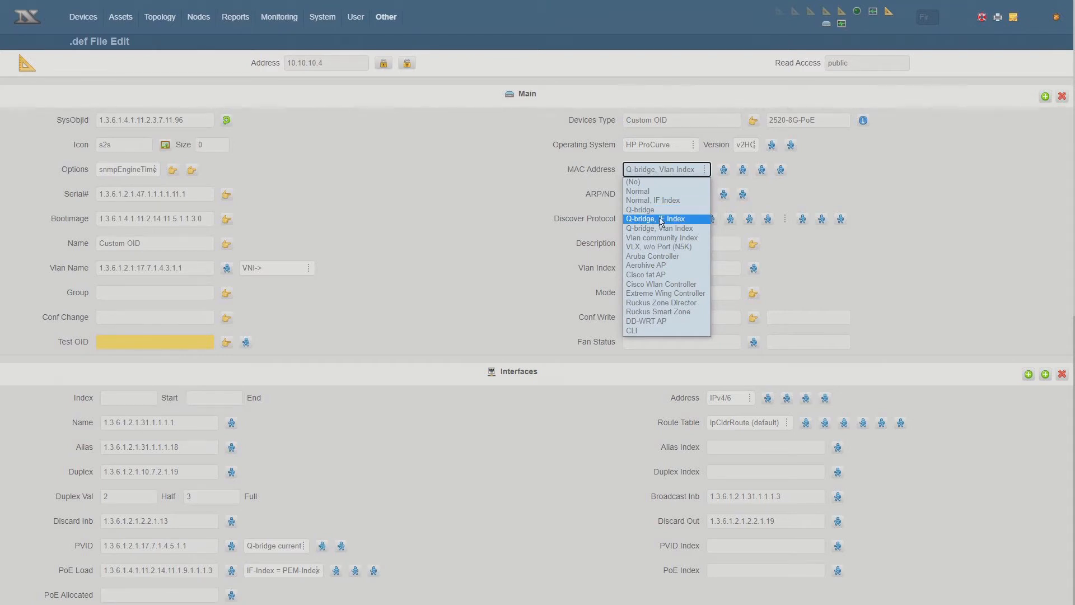
left_click(741, 203)
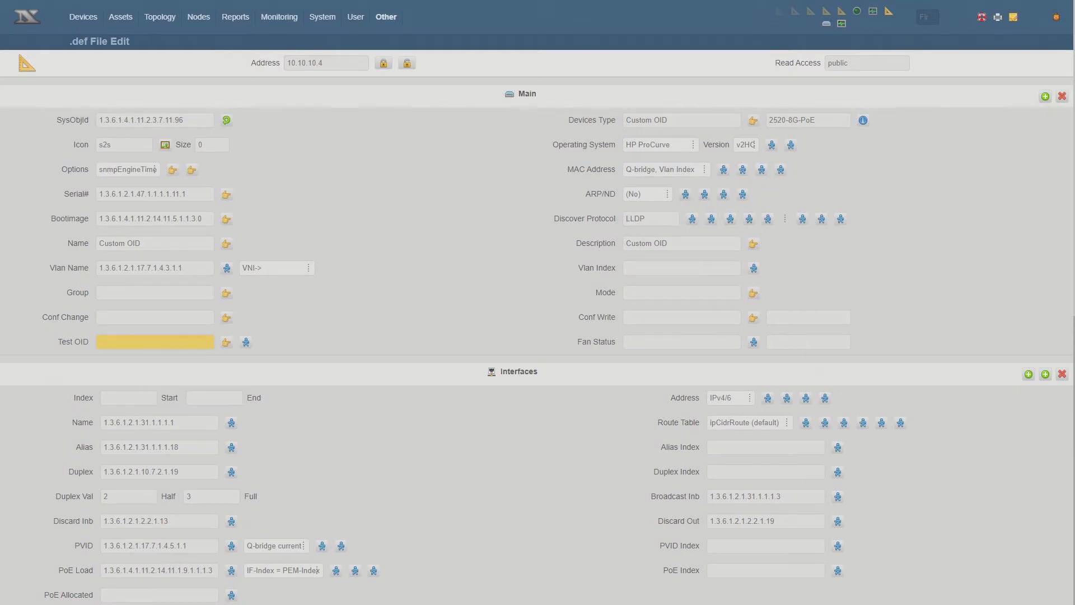
left_click_drag(314, 0, 473, 59)
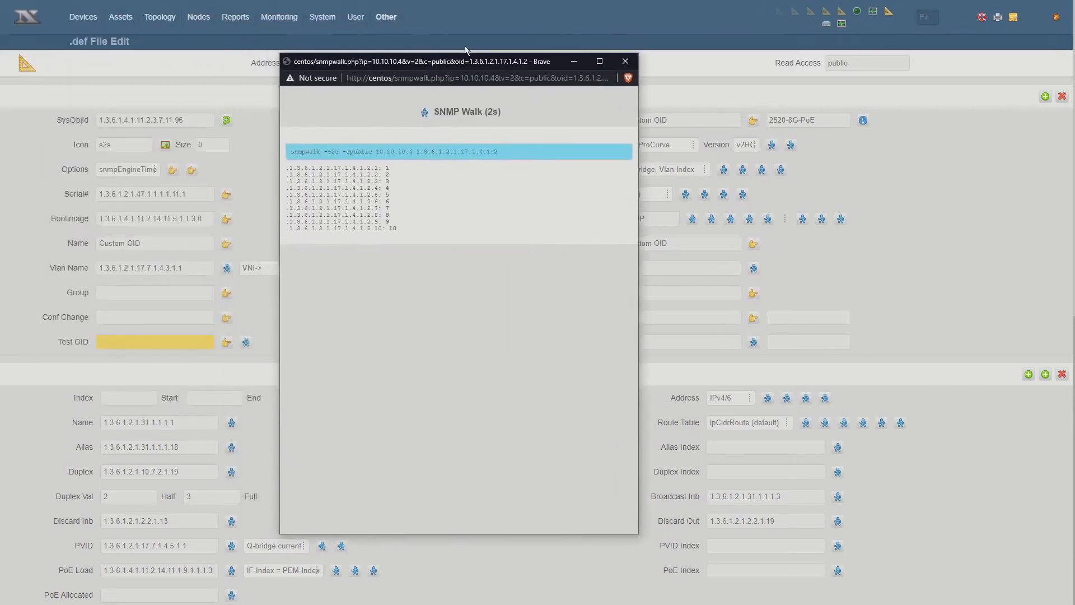
left_click_drag(374, 168, 415, 214)
left_click(625, 61)
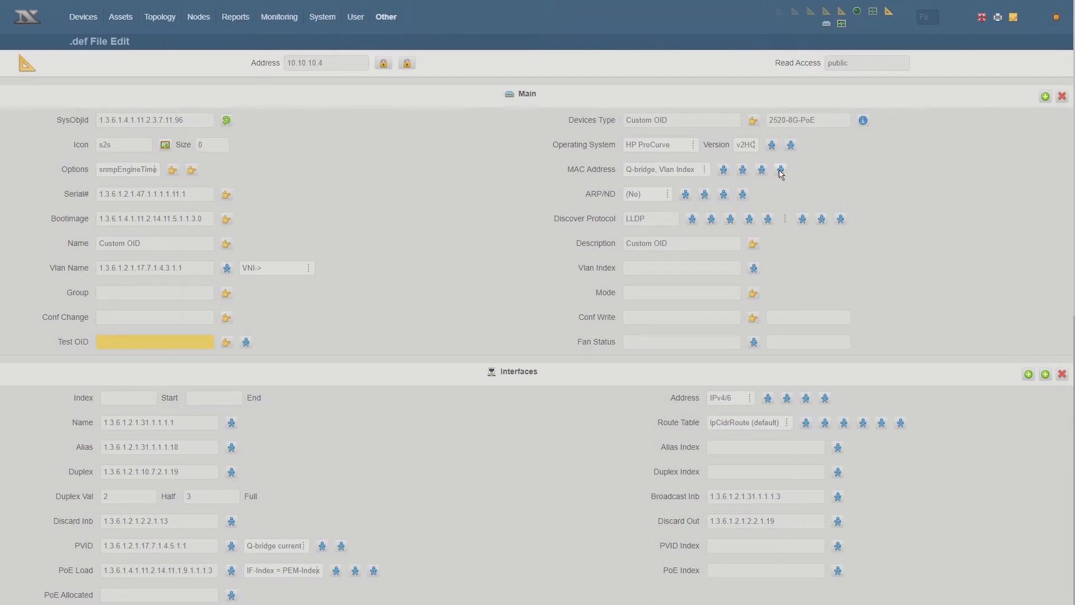
left_click_drag(203, 1, 572, 105)
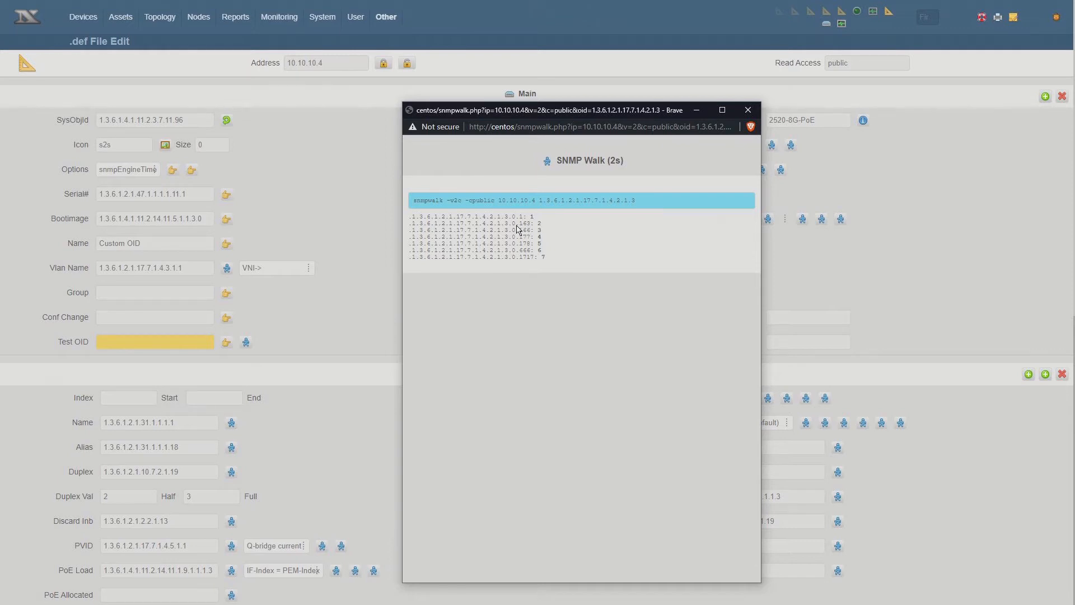
left_click_drag(517, 227, 529, 228)
left_click(748, 110)
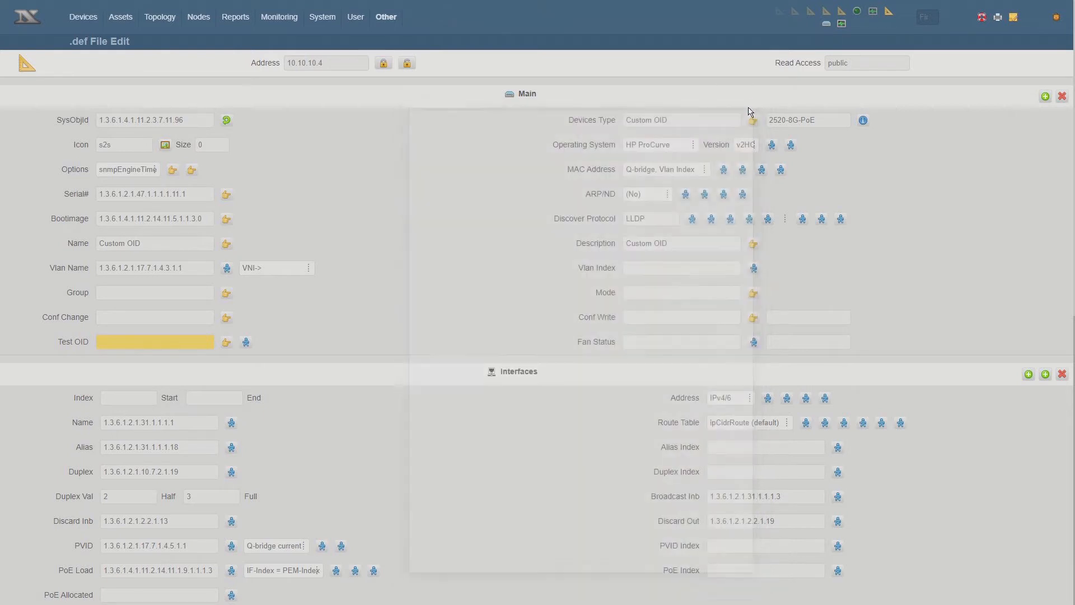
left_click(663, 173)
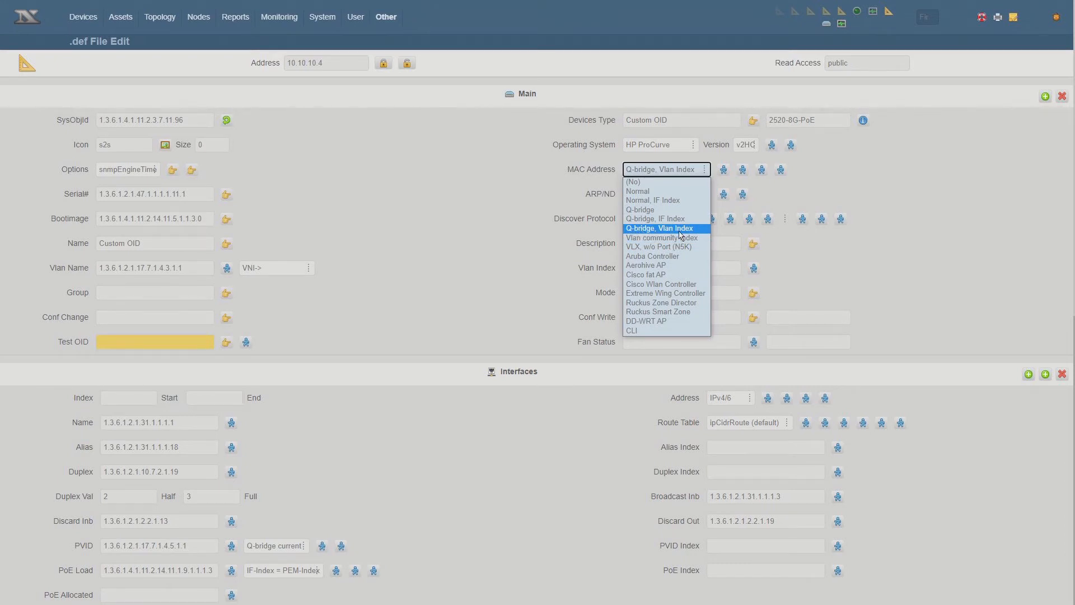
left_click(578, 232)
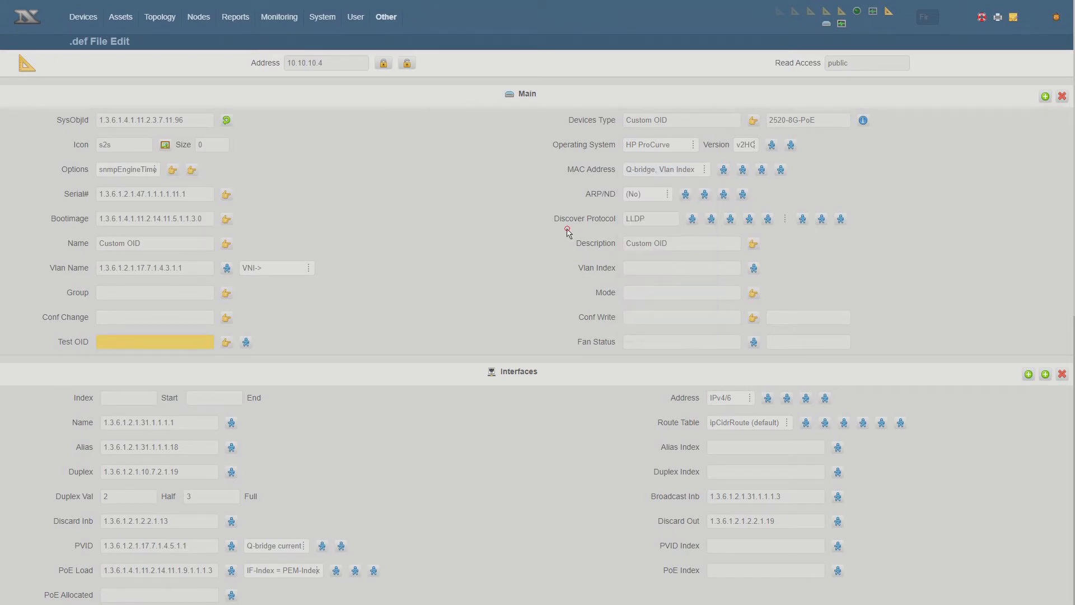
left_click(695, 174)
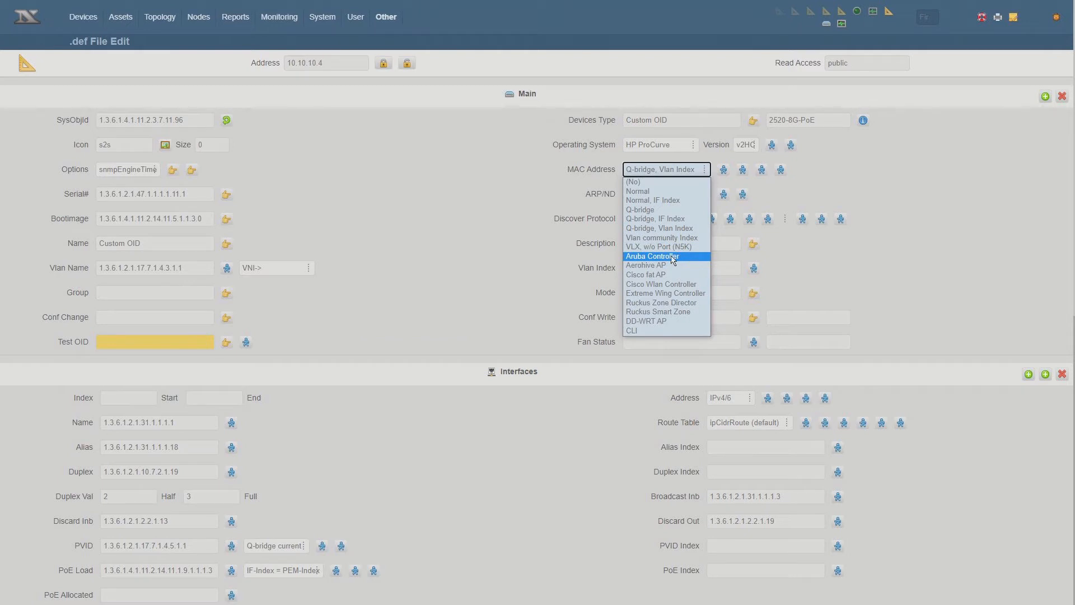
left_click(791, 194)
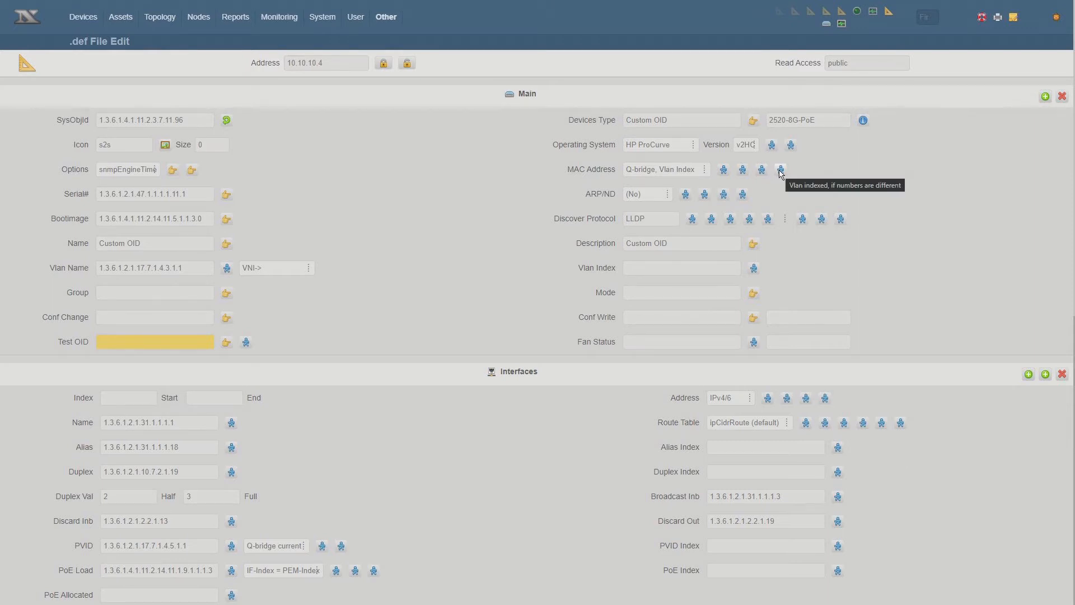
left_click(681, 171)
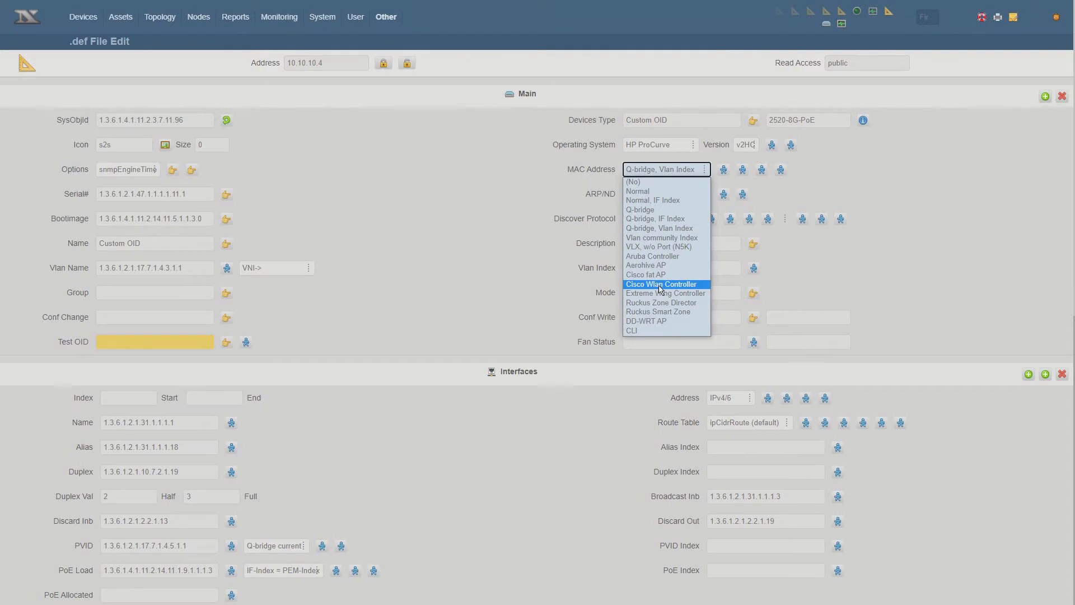
left_click(683, 146)
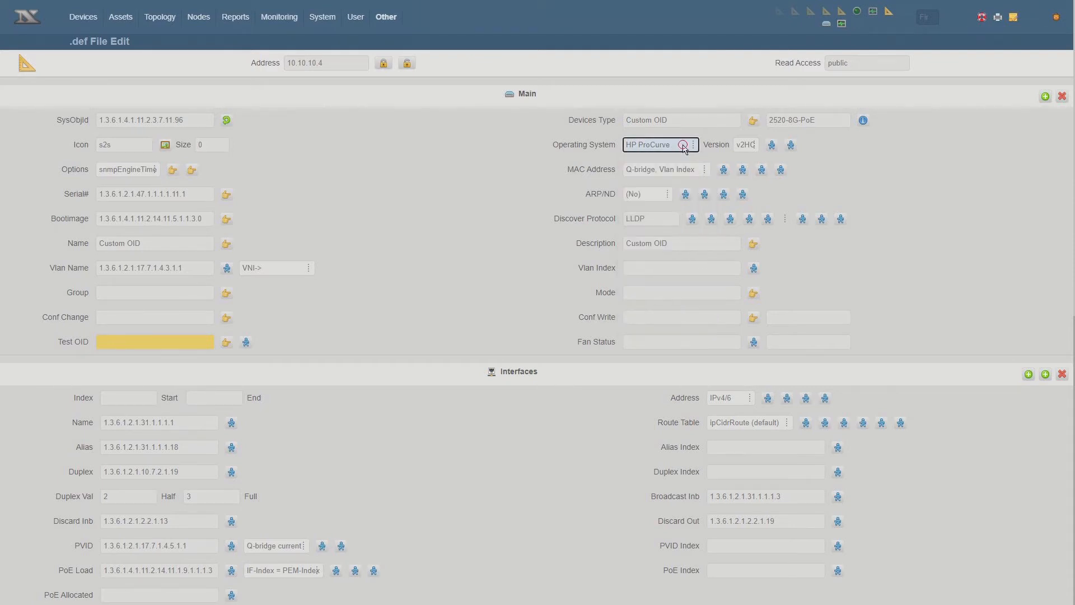
left_click(683, 146)
scroll(664, 263, "down", 5)
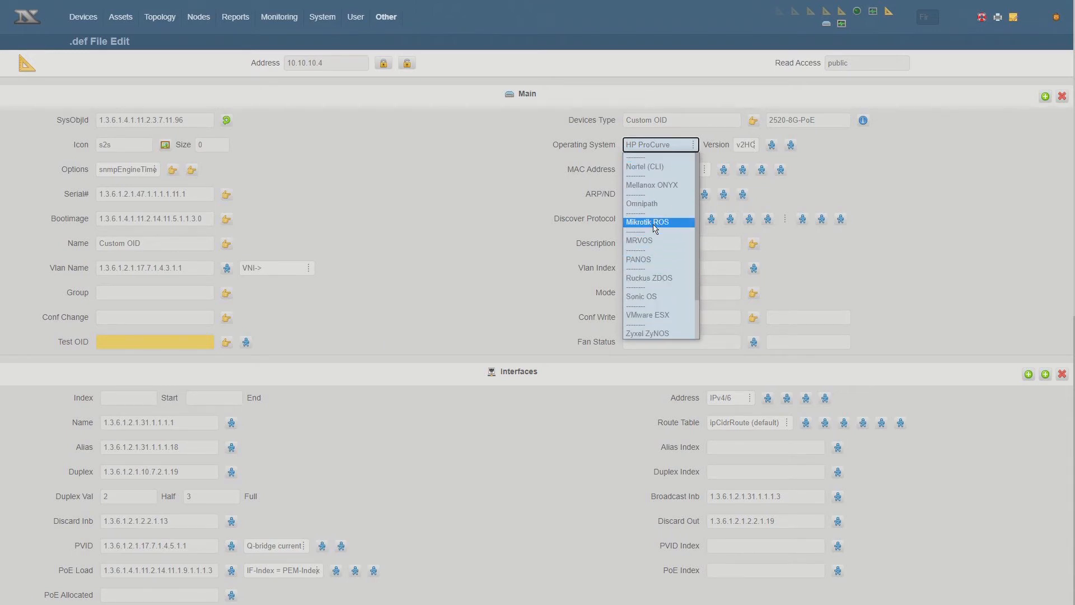
left_click(818, 256)
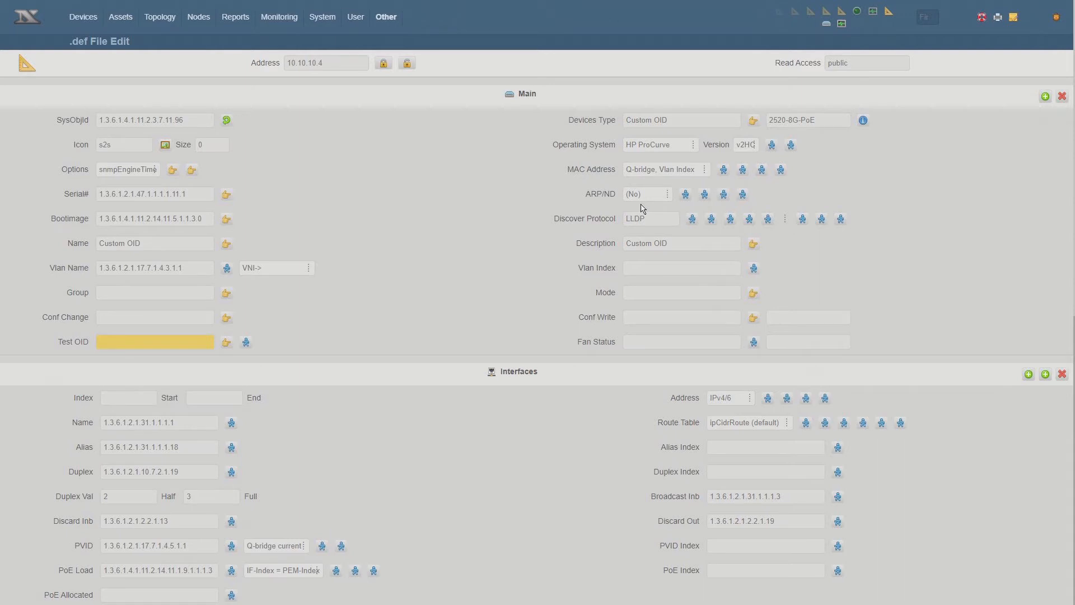
left_click(661, 169)
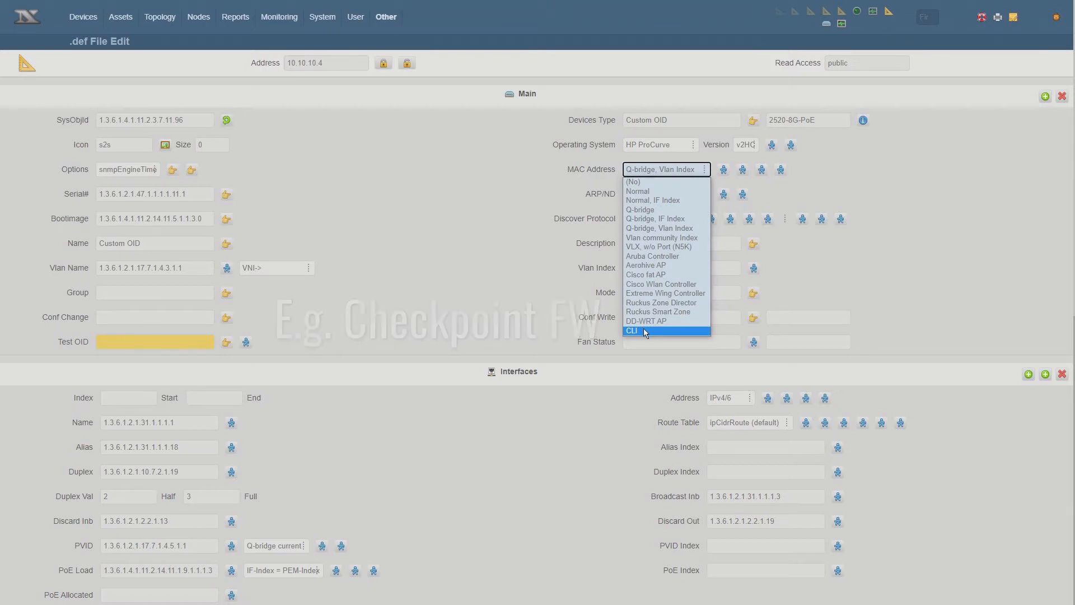
left_click(511, 190)
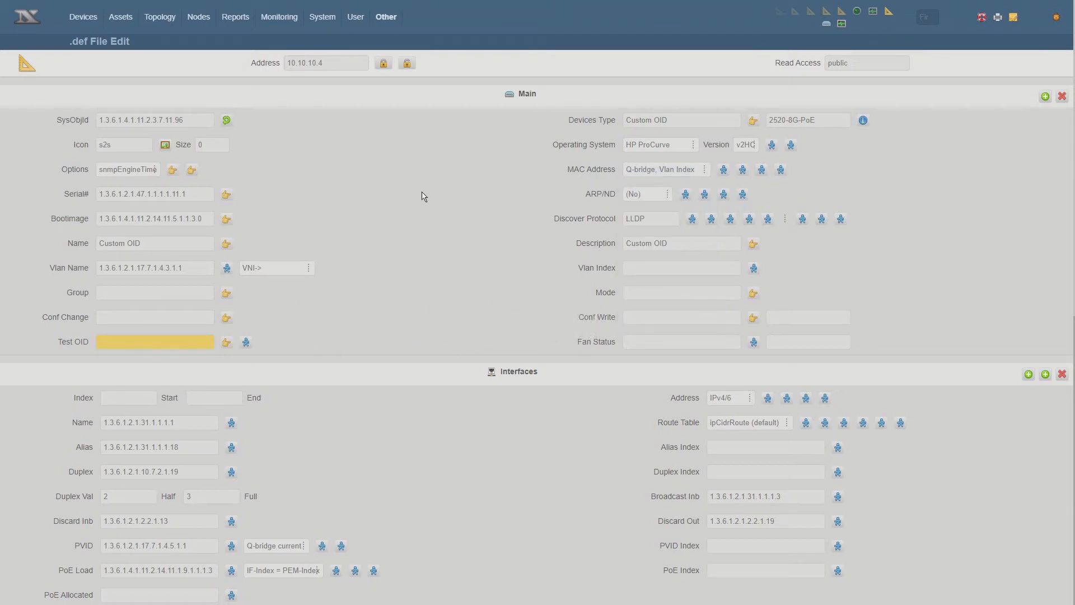
double_click(134, 194)
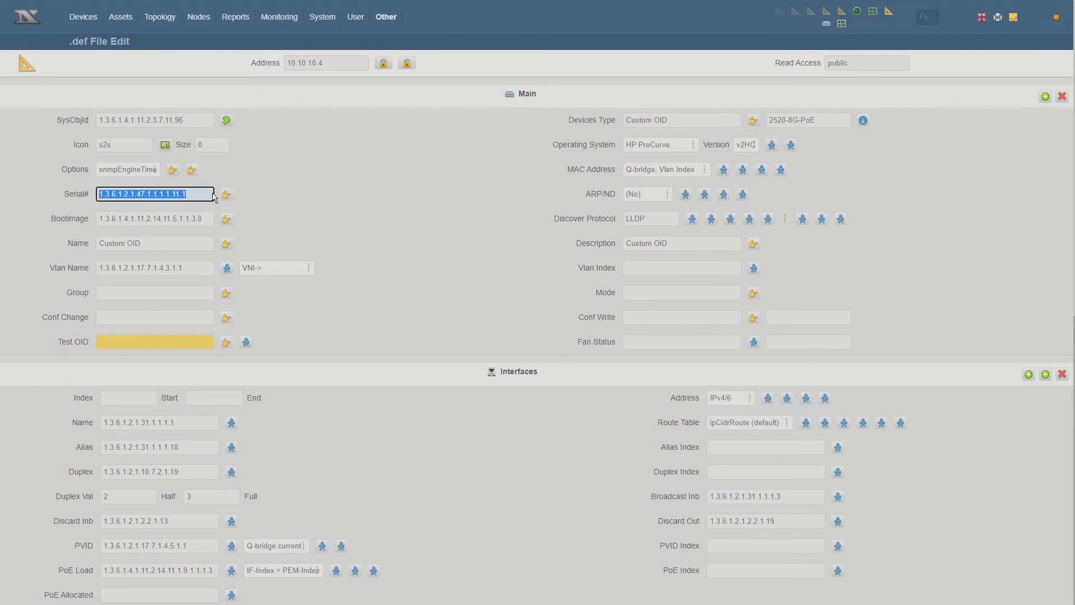
left_click(183, 195)
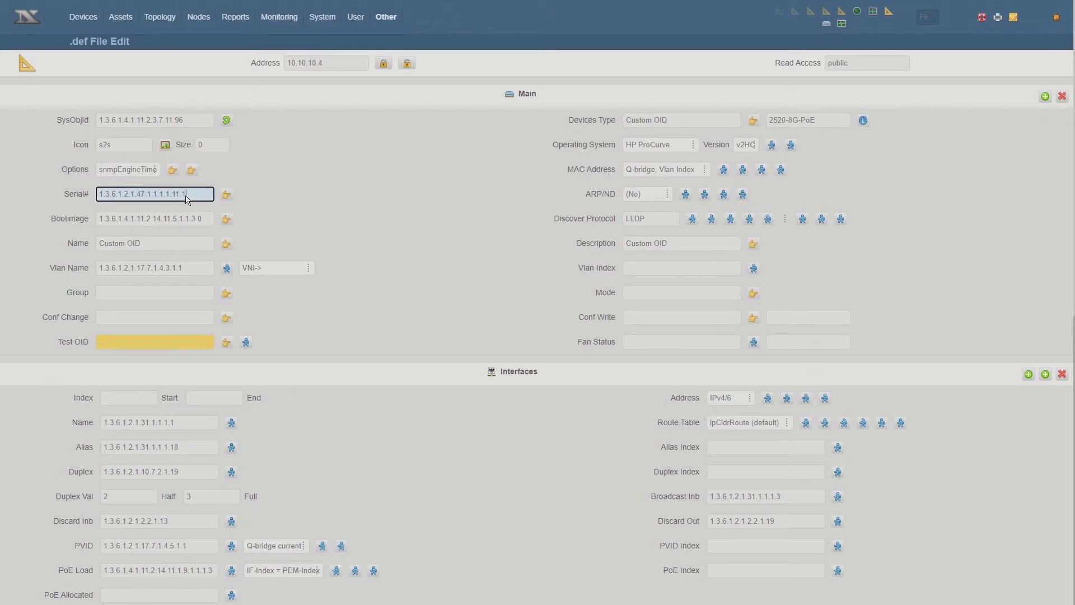
left_click(225, 195)
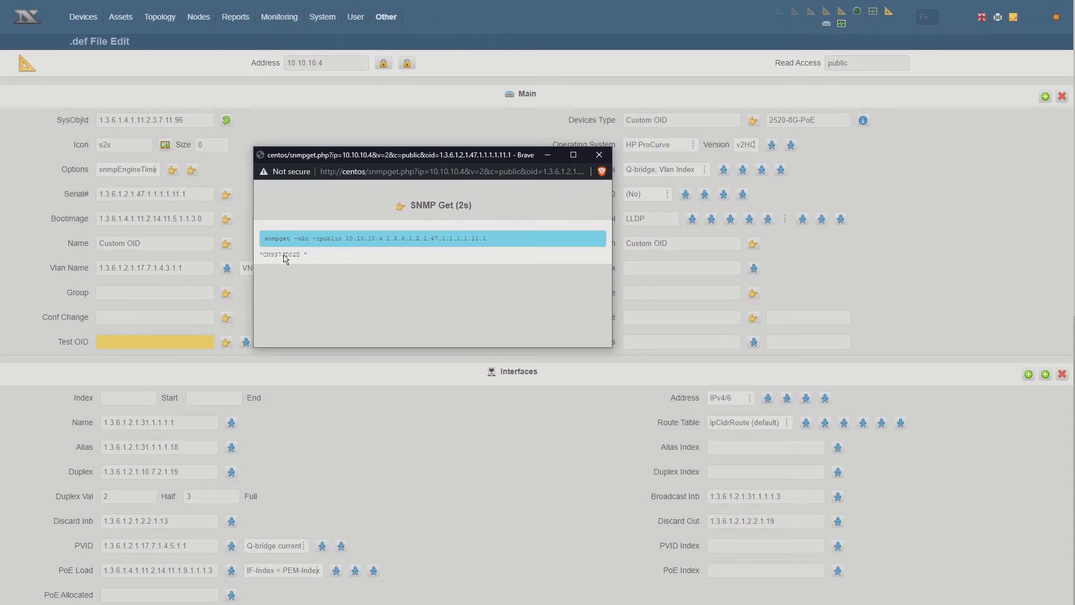
left_click_drag(261, 259, 322, 259)
left_click(609, 161)
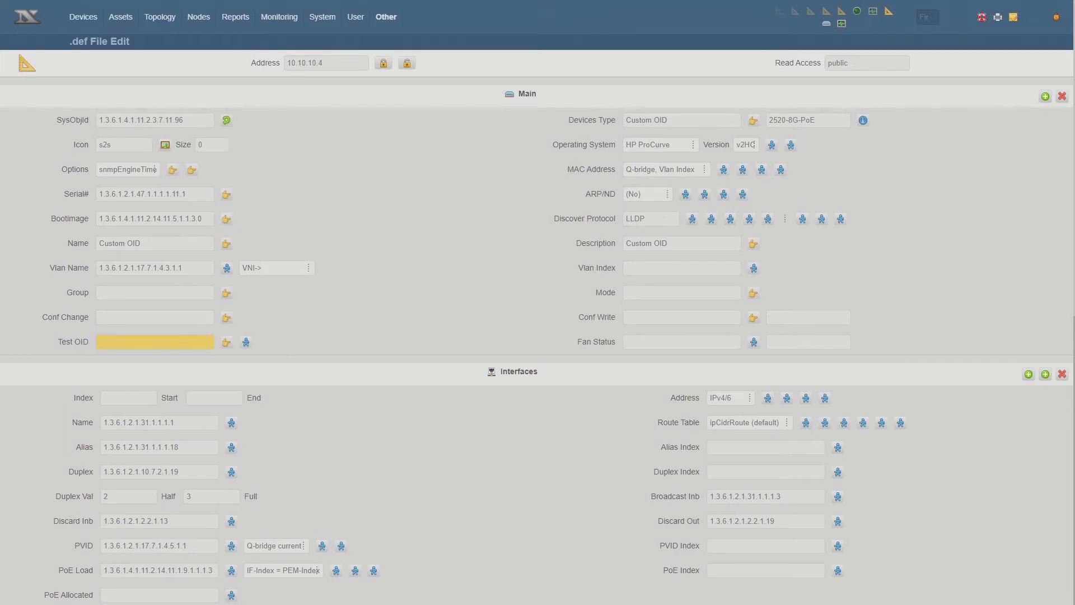
left_click_drag(62, 1, 361, 143)
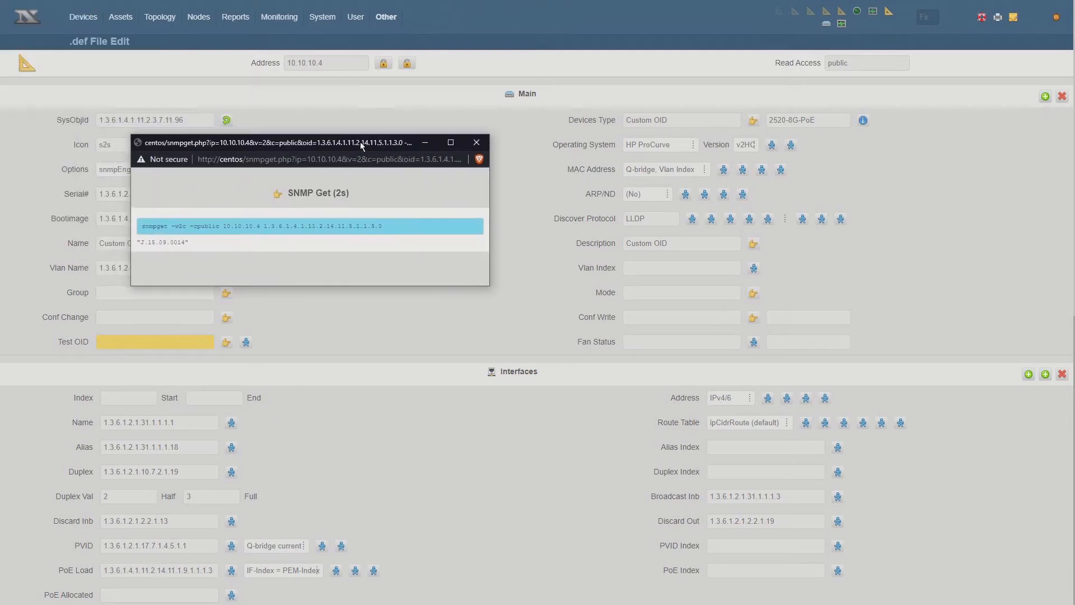
left_click(477, 142)
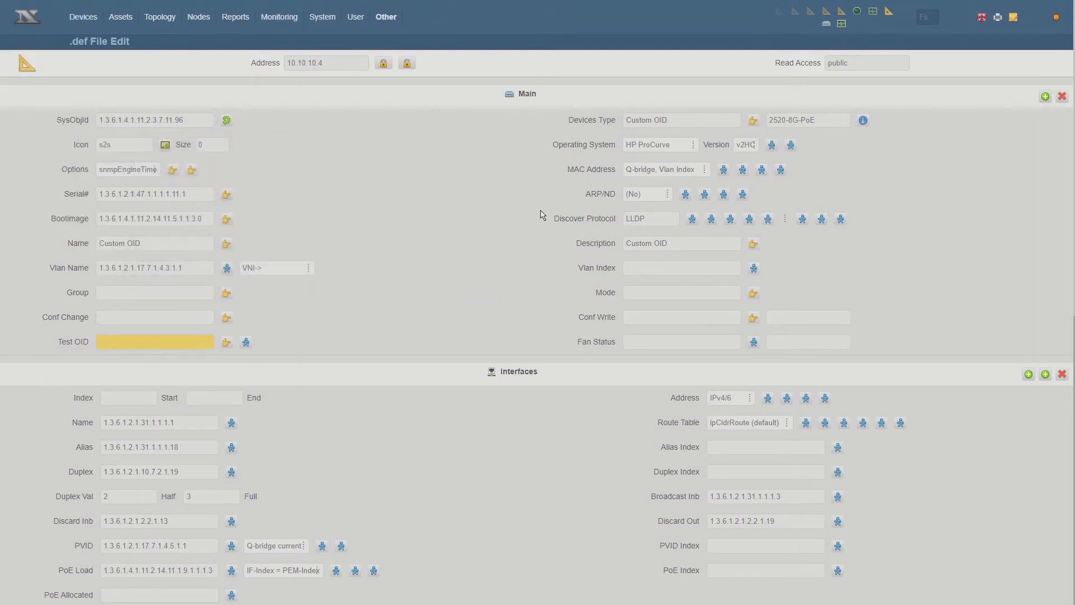
left_click(635, 196)
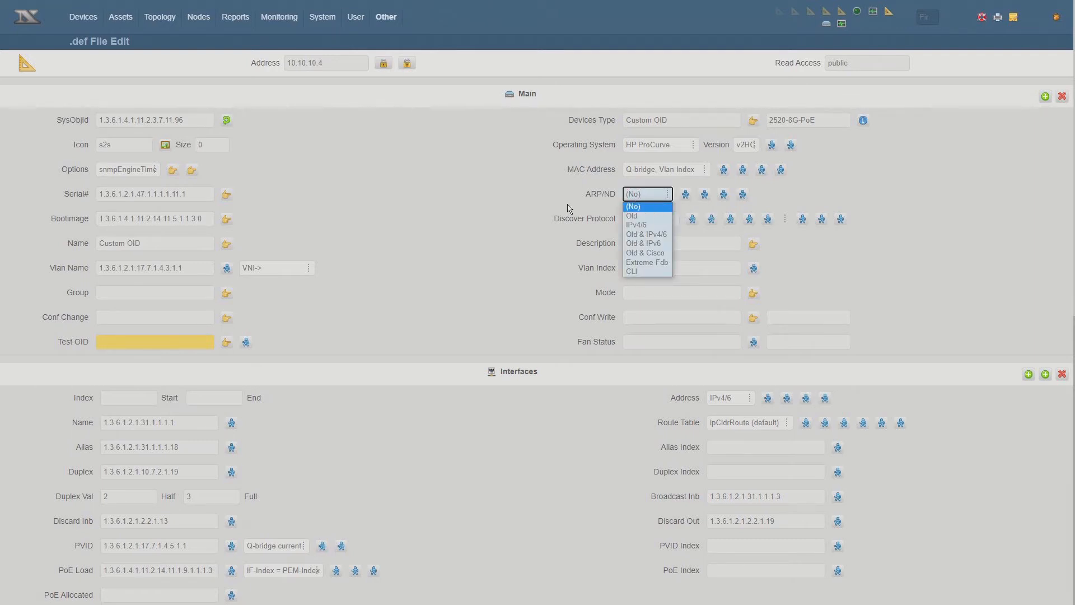
left_click(587, 211)
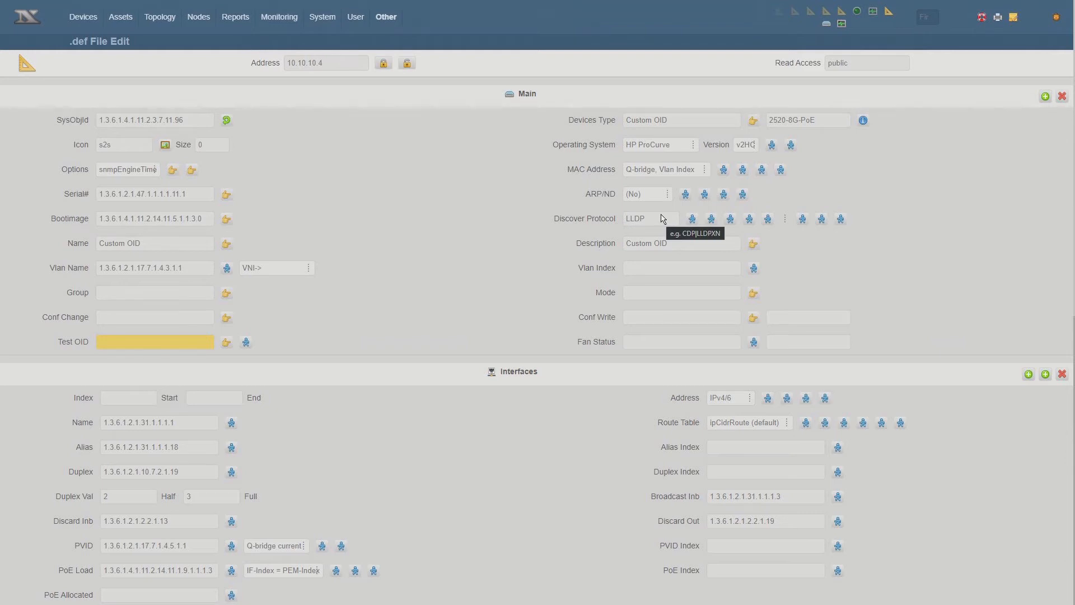
left_click(658, 175)
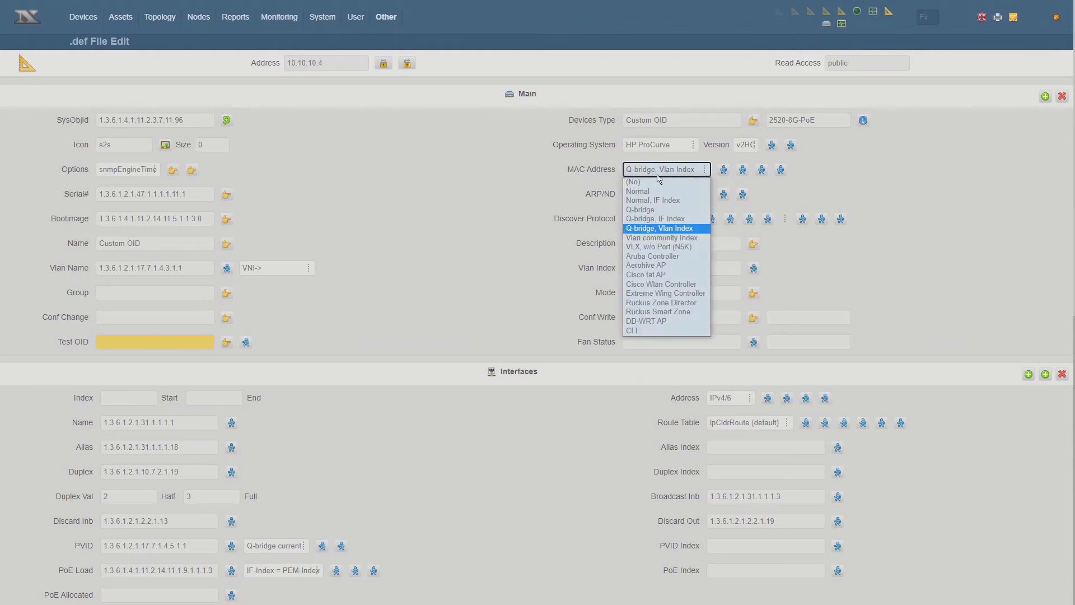
left_click(567, 196)
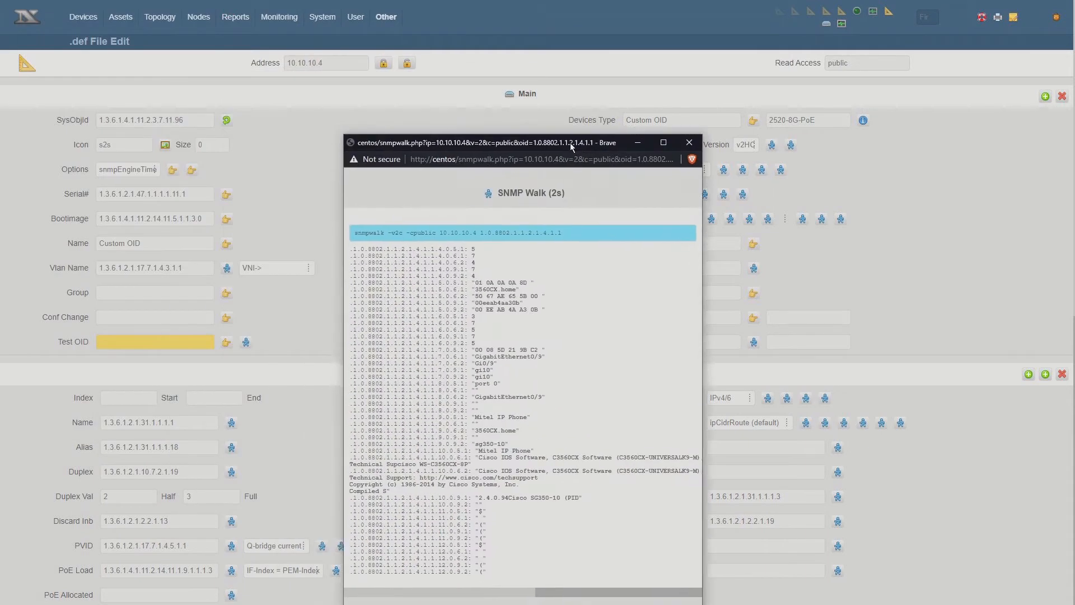
left_click_drag(571, 143, 543, 79)
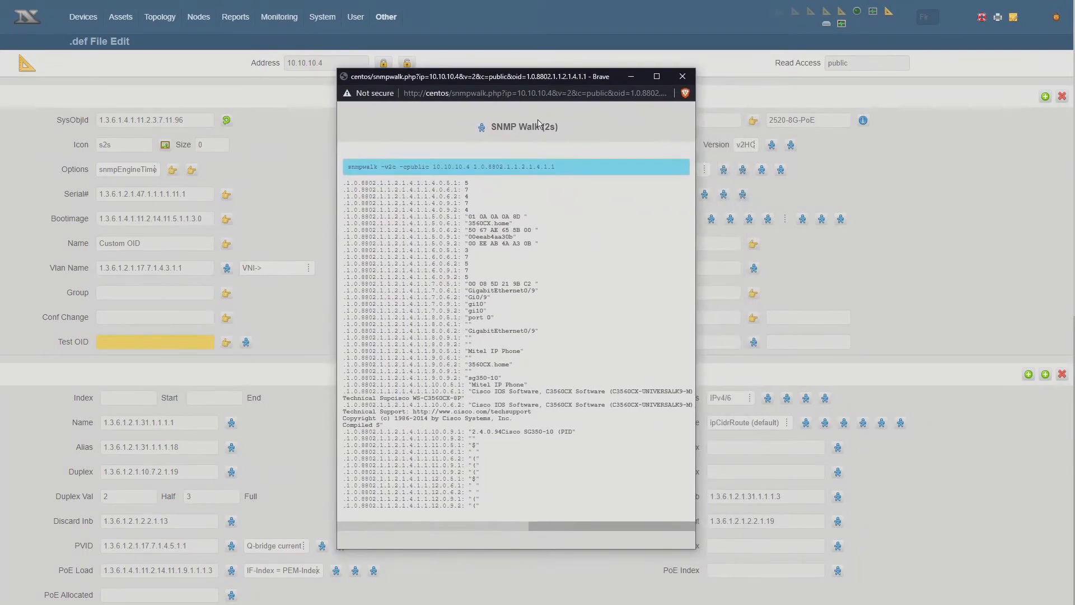
left_click_drag(443, 217, 458, 220)
left_click(446, 222)
left_click_drag(444, 232, 464, 231)
left_click_drag(539, 230, 464, 231)
left_click(677, 78)
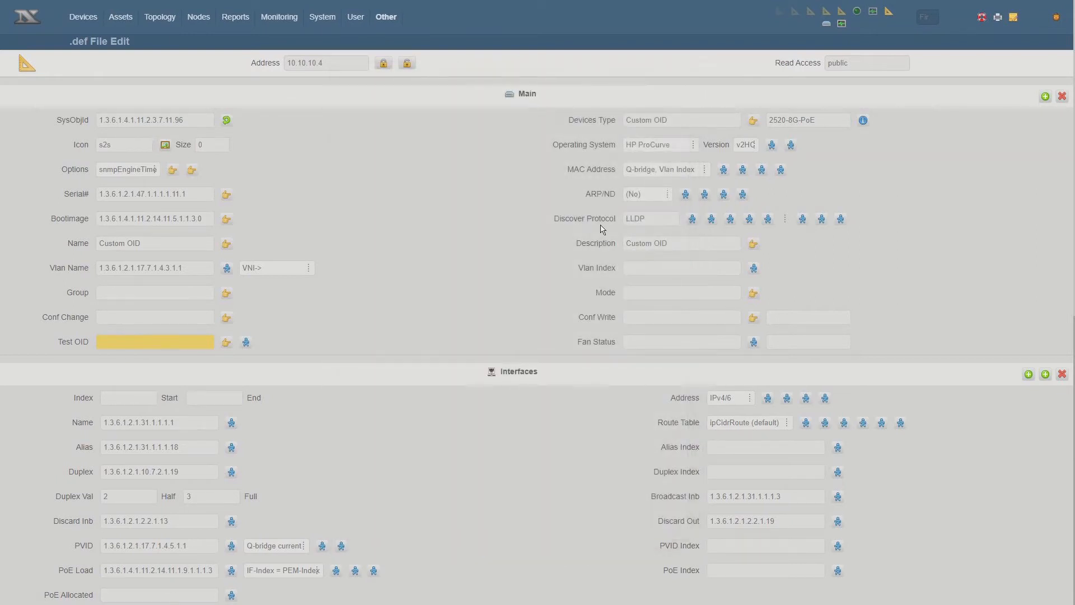
Switch Discover Protocol to LLDPX and check the index values in its walk results.
left_click(711, 221)
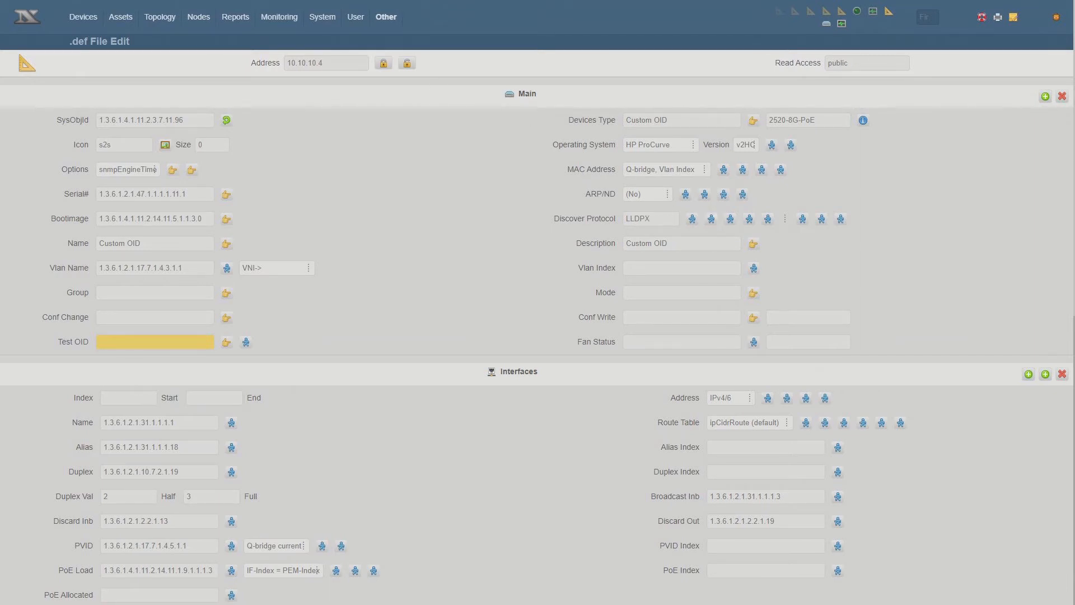
left_click_drag(112, 0, 543, 124)
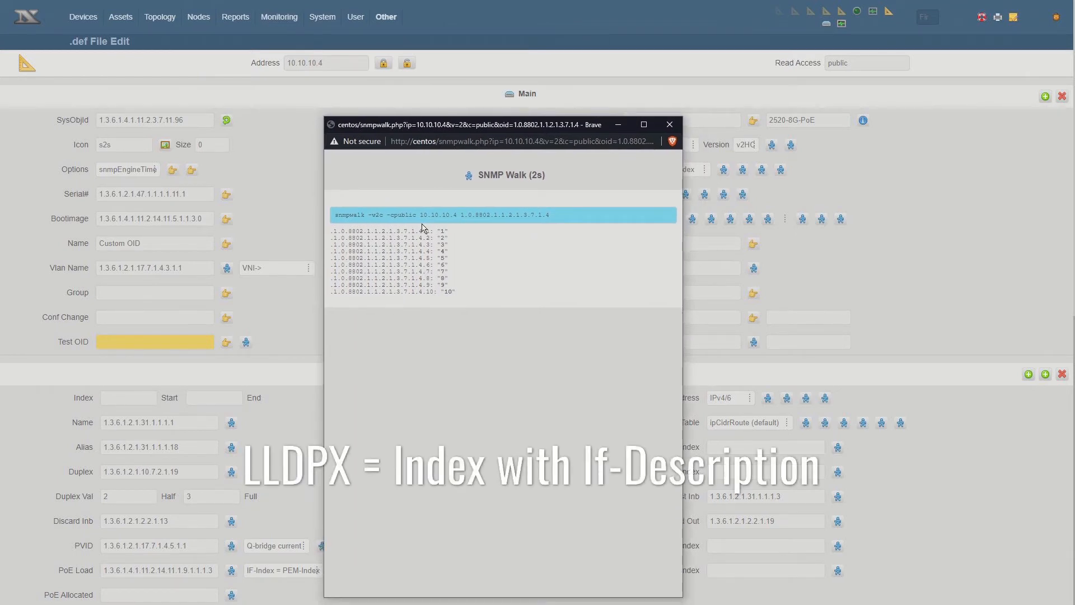
left_click_drag(423, 231, 455, 252)
left_click(669, 123)
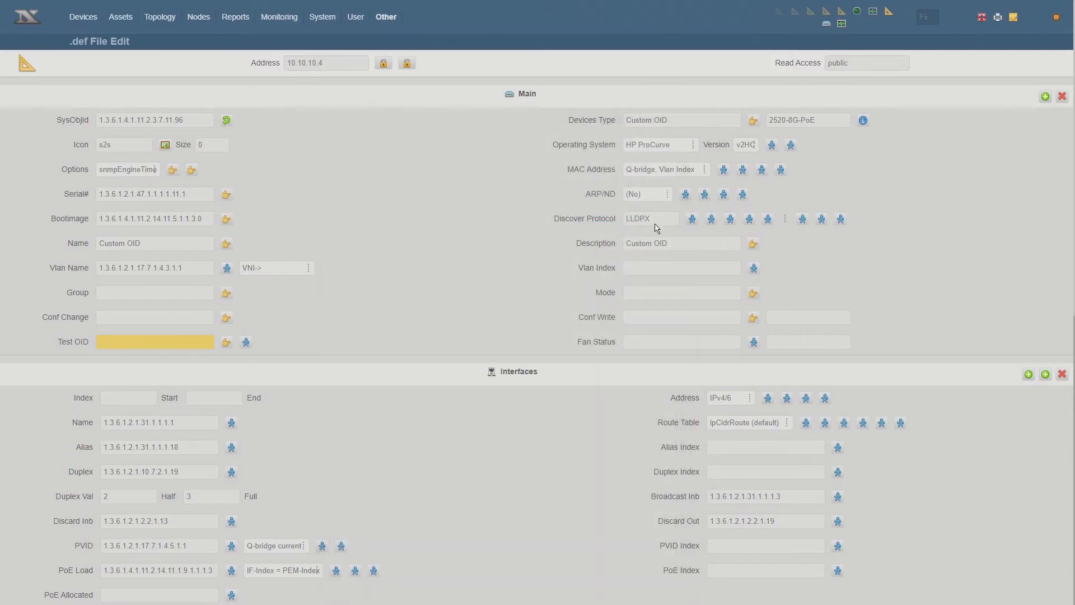
Switch Discover Protocol to LLDPXN, review its walk, then go to the 2960-24 status page.
left_click(731, 220)
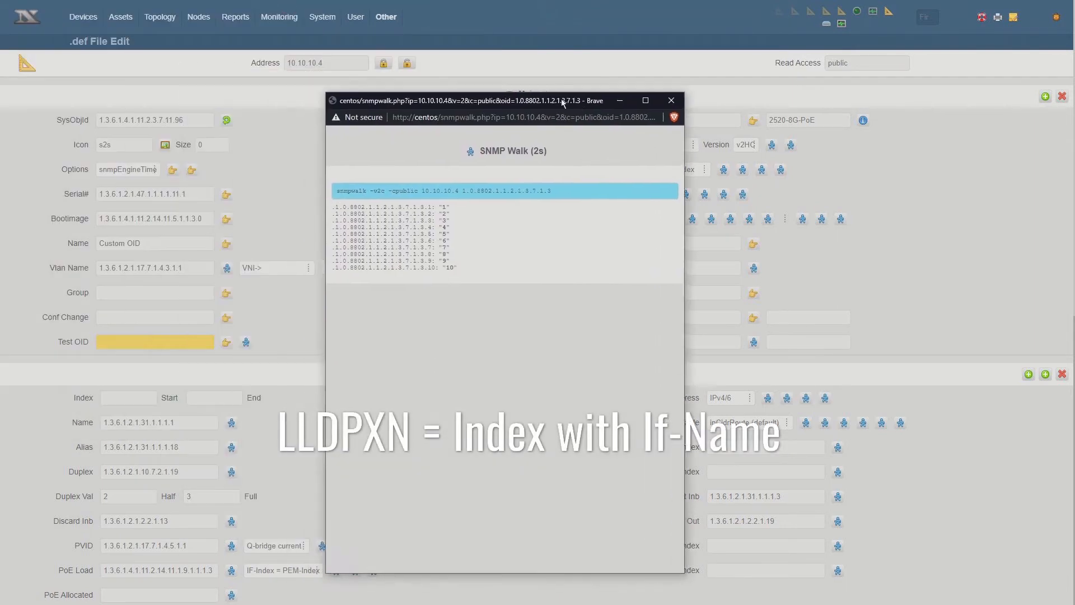
left_click_drag(548, 99, 564, 84)
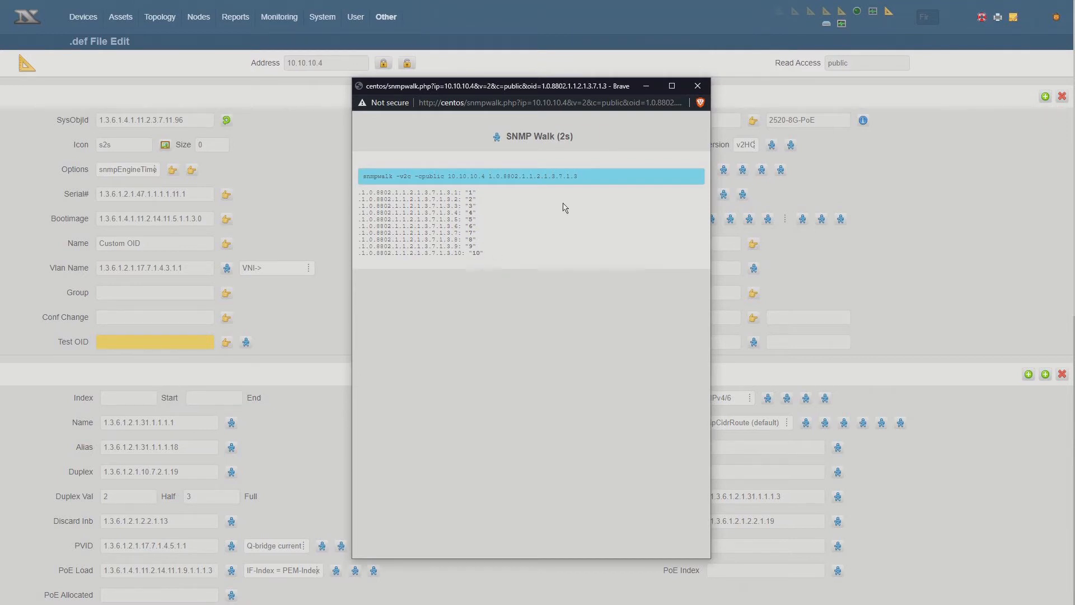
left_click(700, 88)
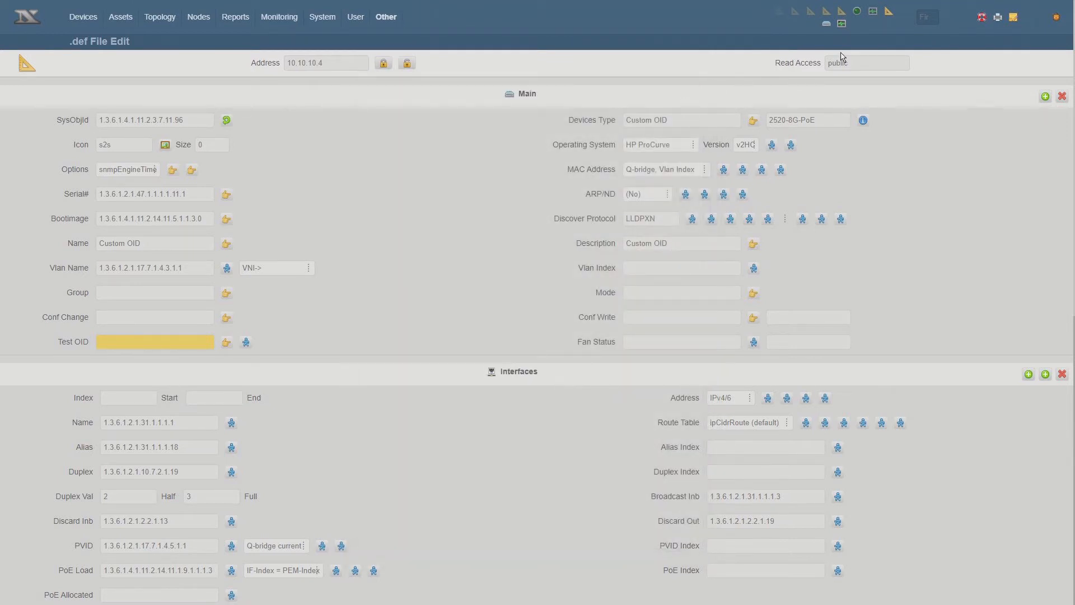
left_click(841, 24)
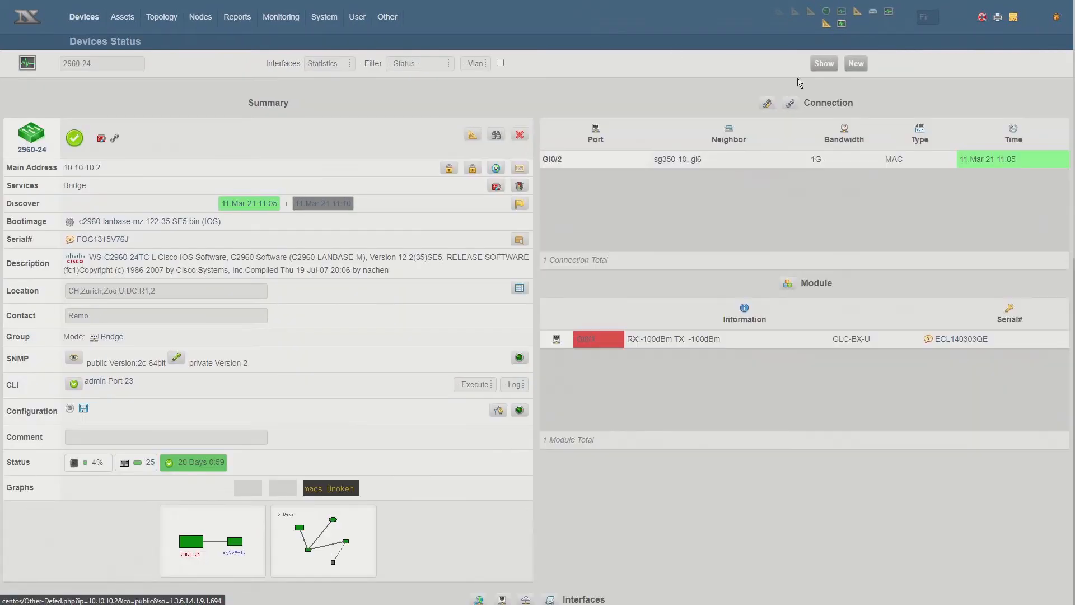
Open the 2960-24 switch's .def file and review its SNMP walk results.
left_click(473, 136)
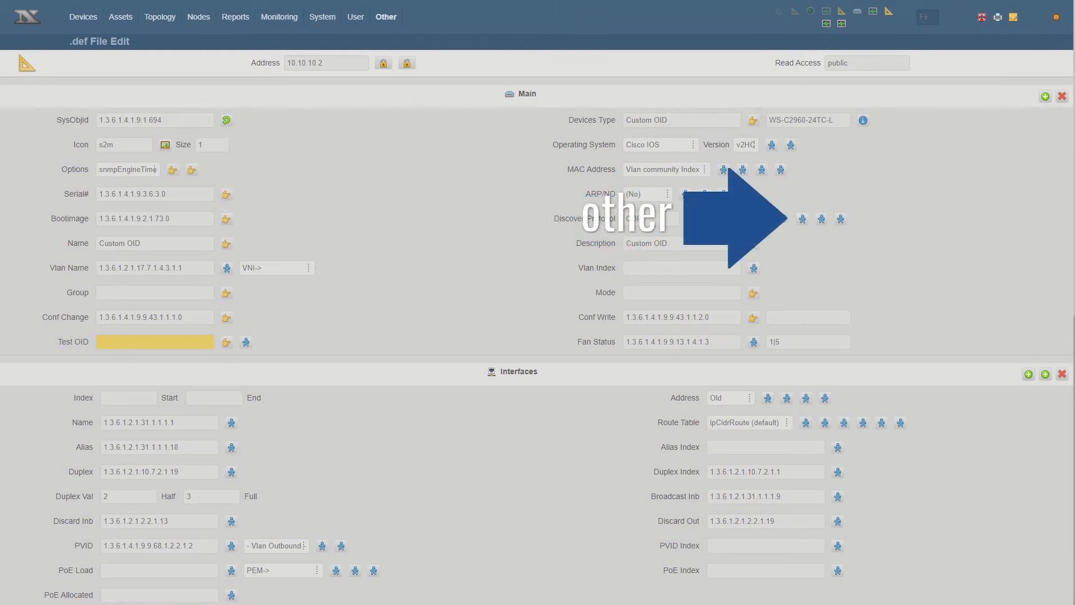
left_click_drag(334, 31, 446, 53)
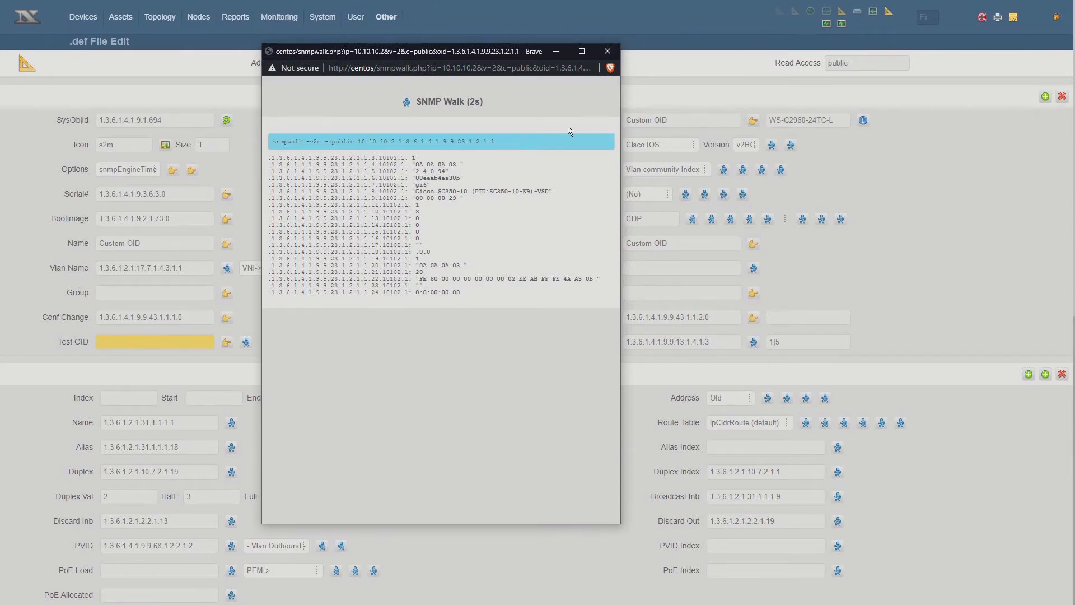
left_click(607, 51)
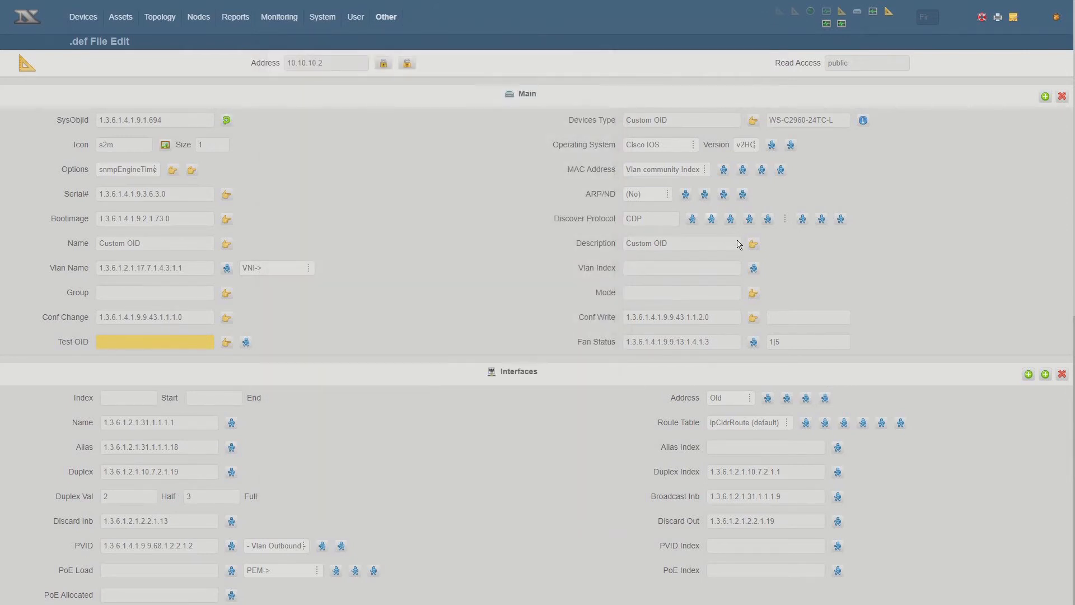
Change Discover Protocol from CDP to LLDP and check the new walk results.
left_click(693, 219)
left_click_drag(342, 77, 554, 76)
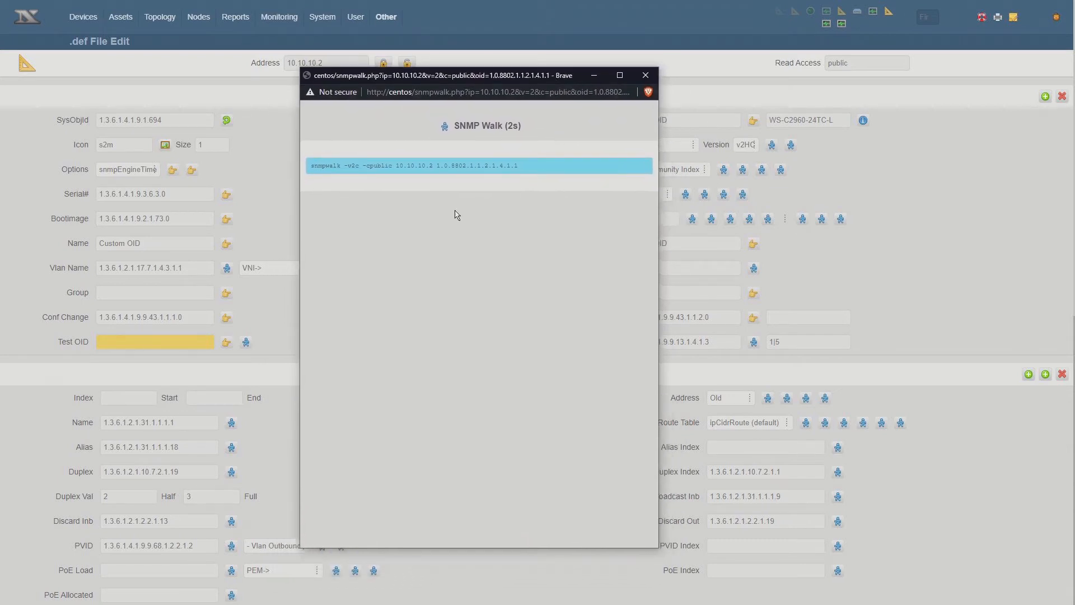
left_click(645, 77)
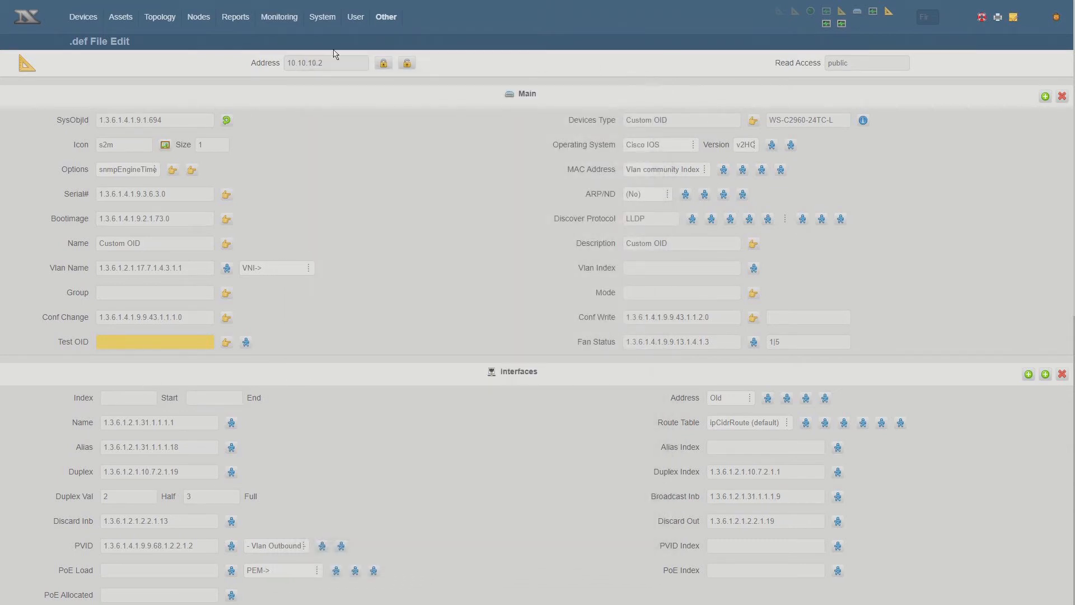
left_click(78, 33)
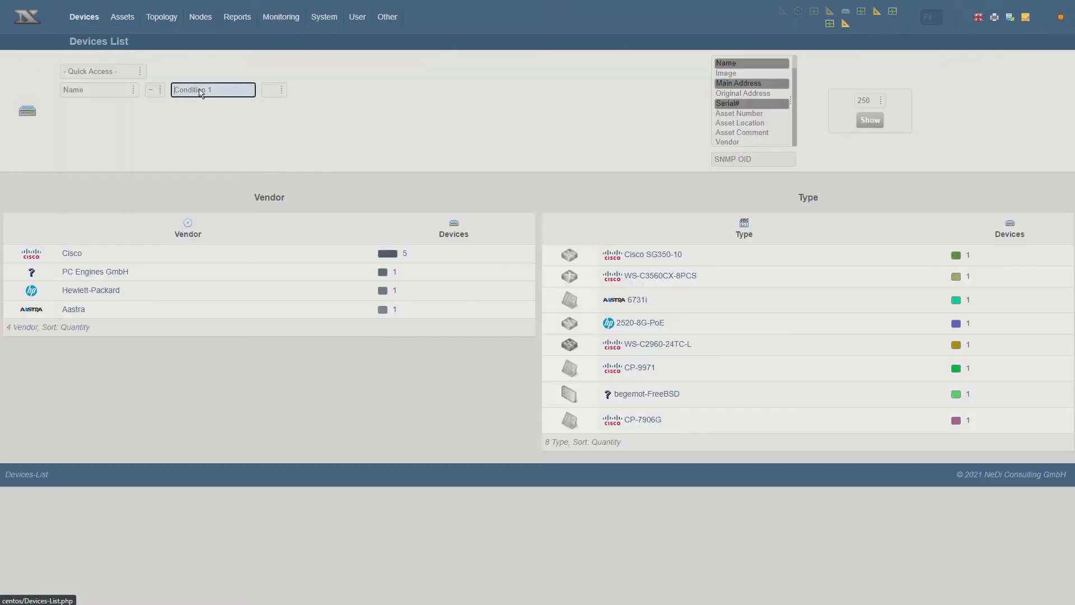
Open the .def editor for the WS-C3560CX-8PCS switch at 10.10.10.7.
left_click(870, 121)
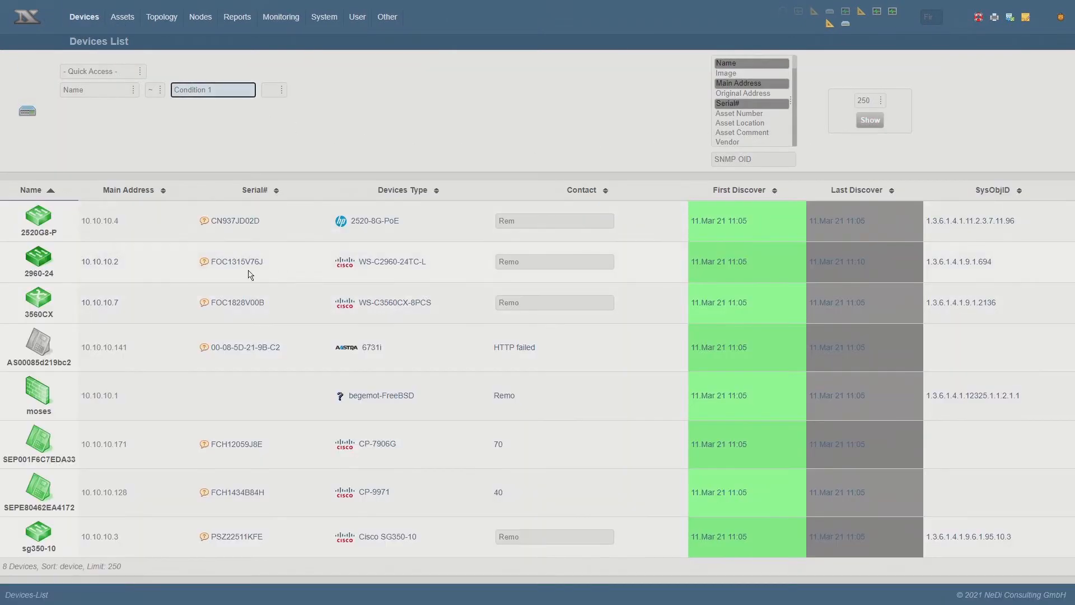
left_click(48, 295)
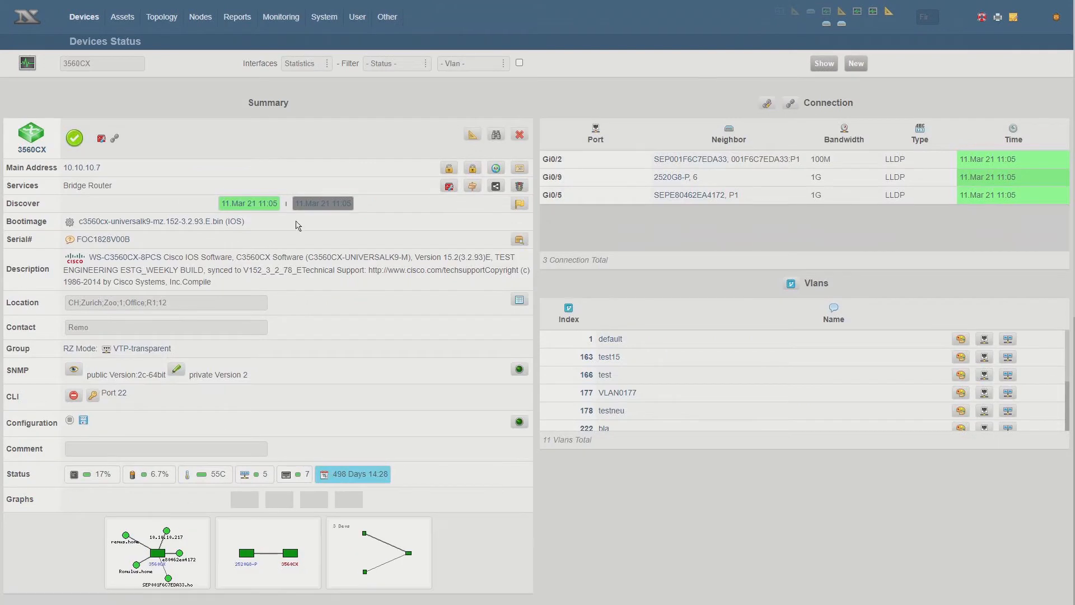
left_click(473, 135)
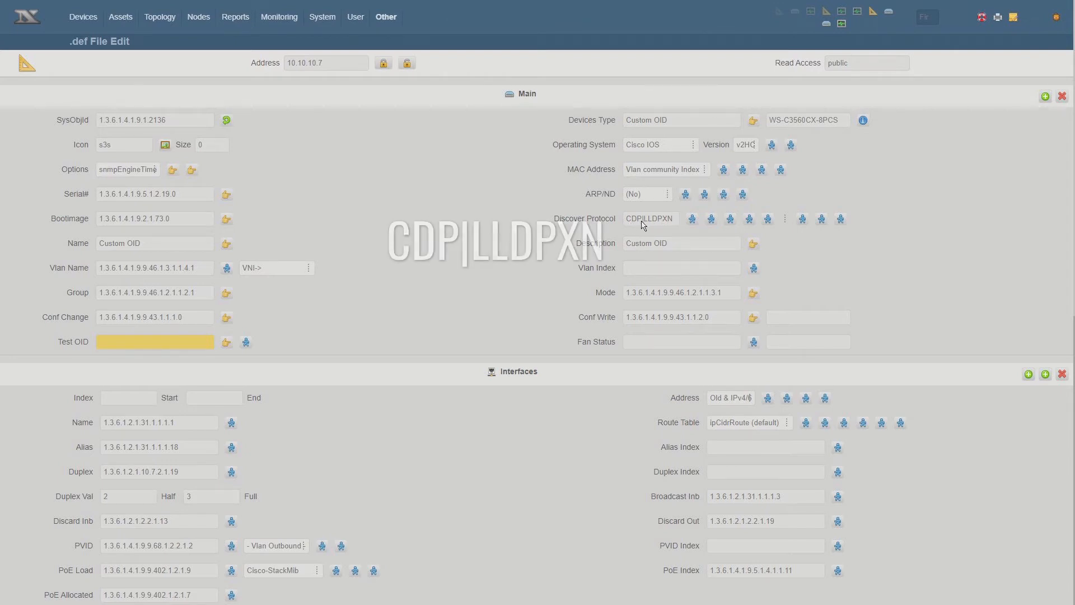
Set the 3560CX's Discover Protocol to LLDP and walk its neighbour table.
triple_click(644, 219)
left_click(696, 242)
left_click(693, 219)
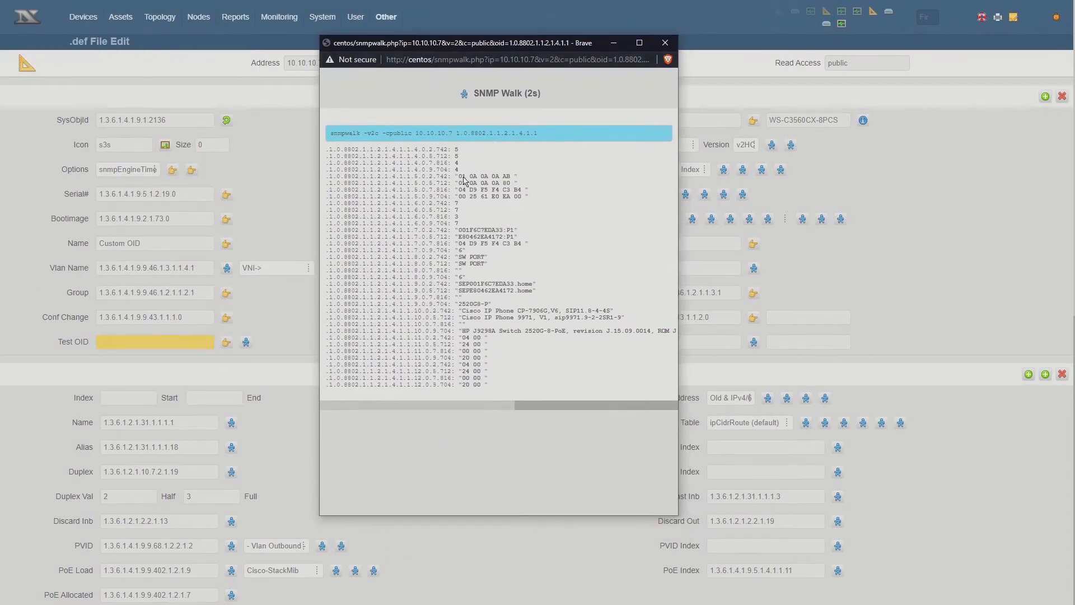
Inspect the LLDP neighbour and port-name walks, noting neighbour index 742 on local port 5.
left_click_drag(424, 178, 449, 180)
left_click(438, 179)
left_click_drag(437, 181, 448, 180)
double_click(428, 182)
left_click_drag(429, 190, 441, 190)
left_click(667, 43)
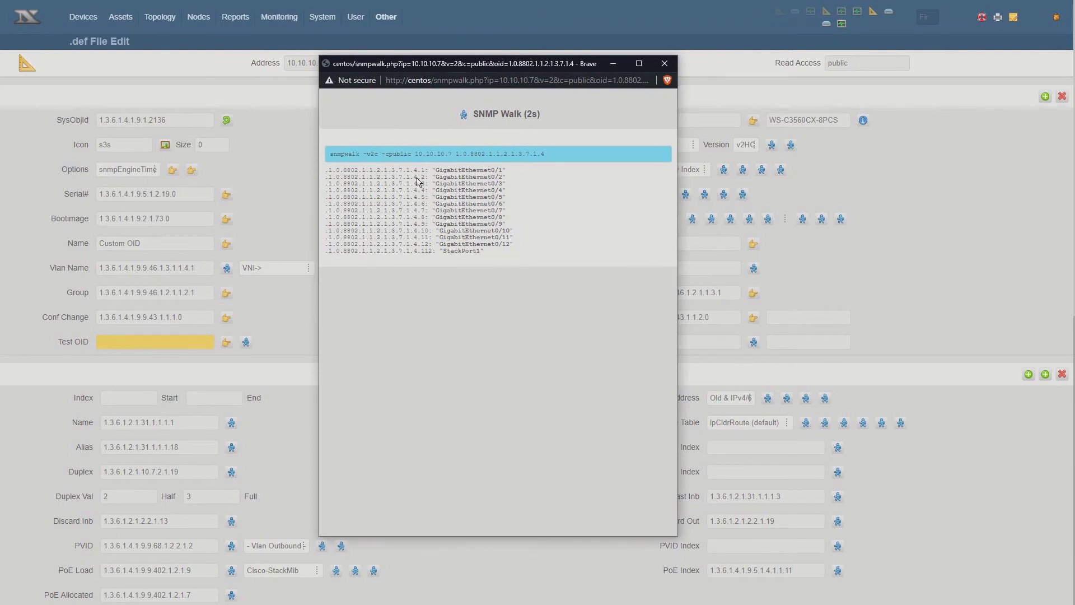
left_click_drag(417, 181, 511, 181)
left_click_drag(425, 198, 511, 199)
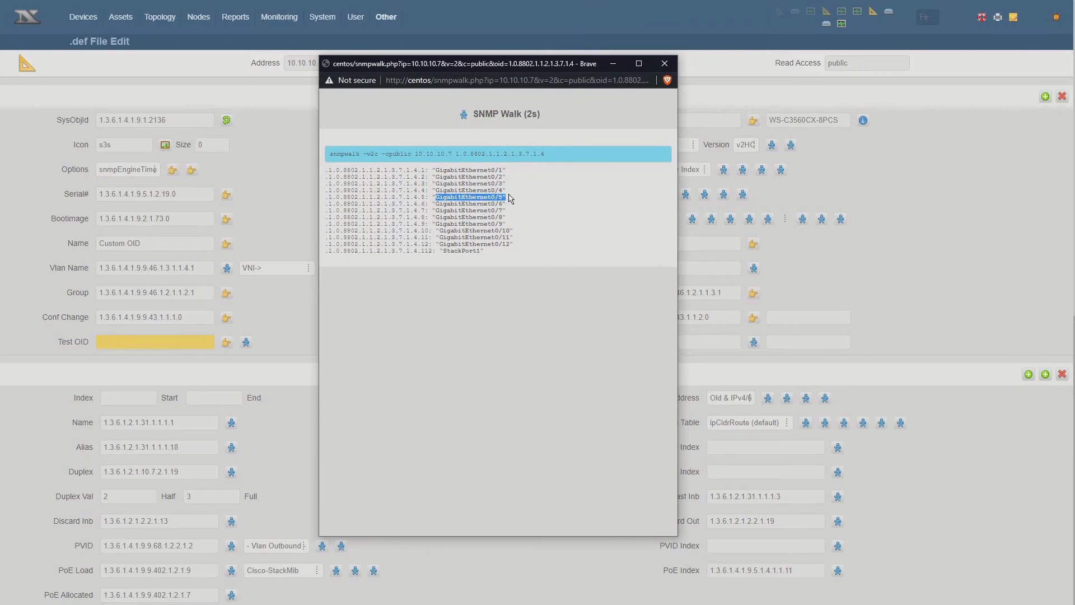
left_click(665, 64)
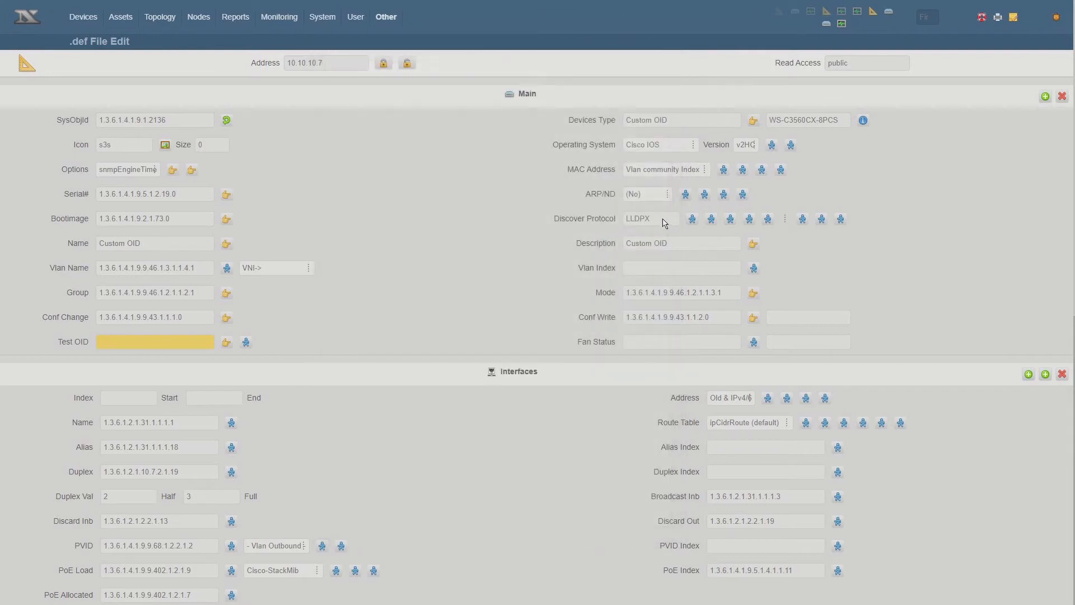
Try LLDPXN and compare its short interface names and Gi0/4 interface name walks.
left_click(730, 219)
left_click_drag(189, 7, 573, 37)
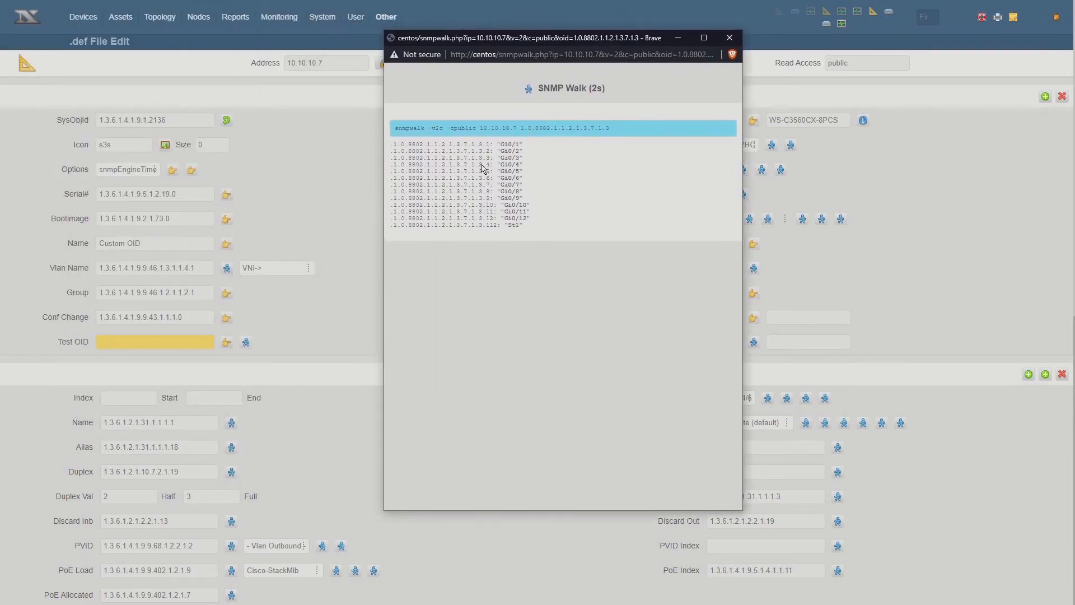
left_click_drag(483, 166, 526, 167)
left_click(723, 42)
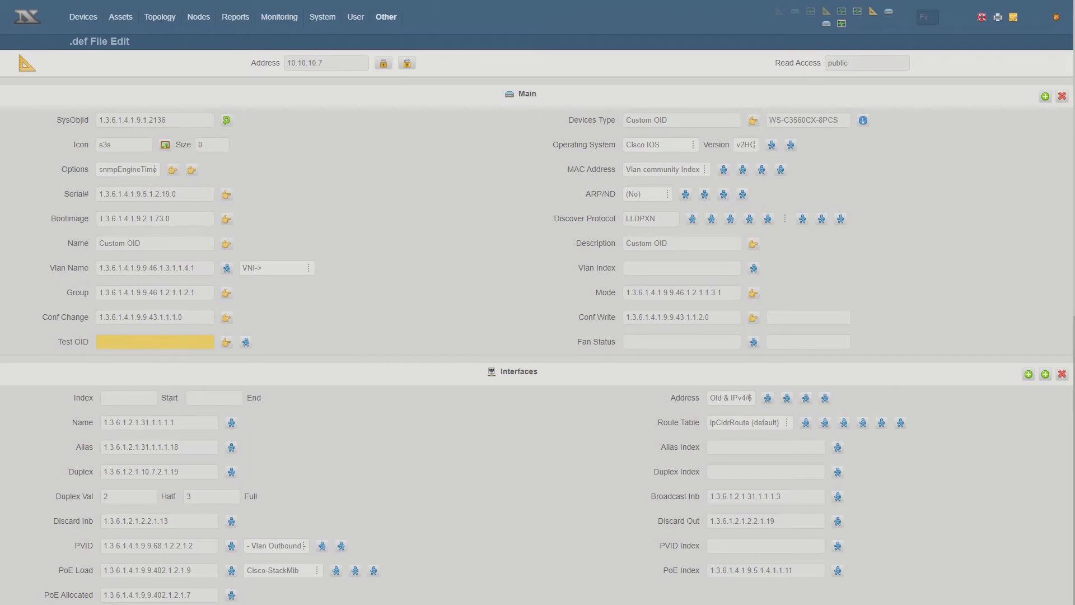
left_click_drag(494, 36, 532, 85)
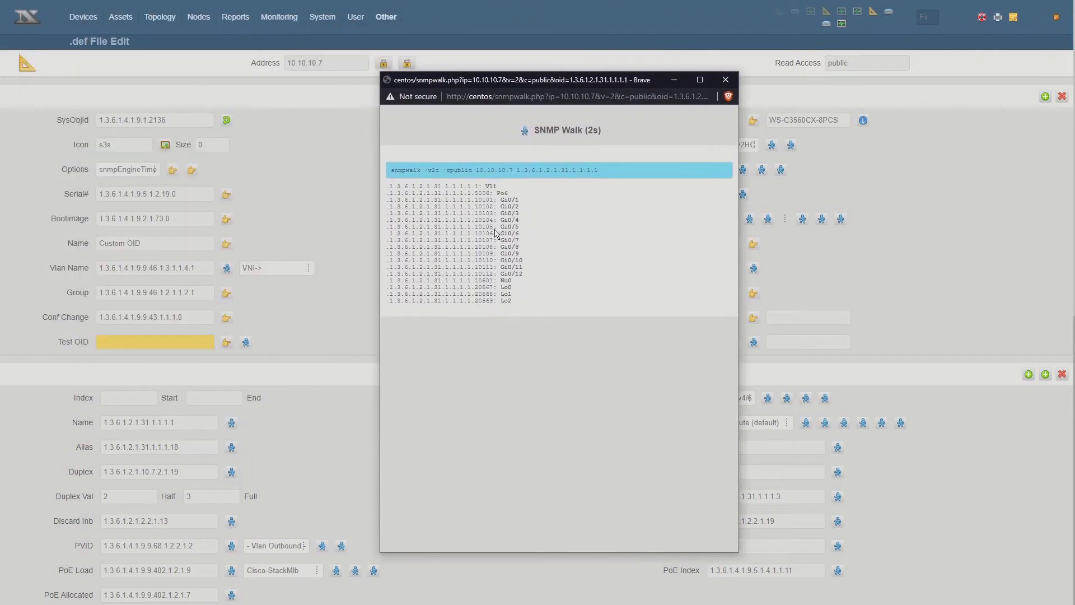
mouse_move(503, 221)
left_mouse_down()
mouse_move(526, 224)
mouse_move(478, 224)
mouse_move(497, 224)
left_mouse_up()
left_click(725, 80)
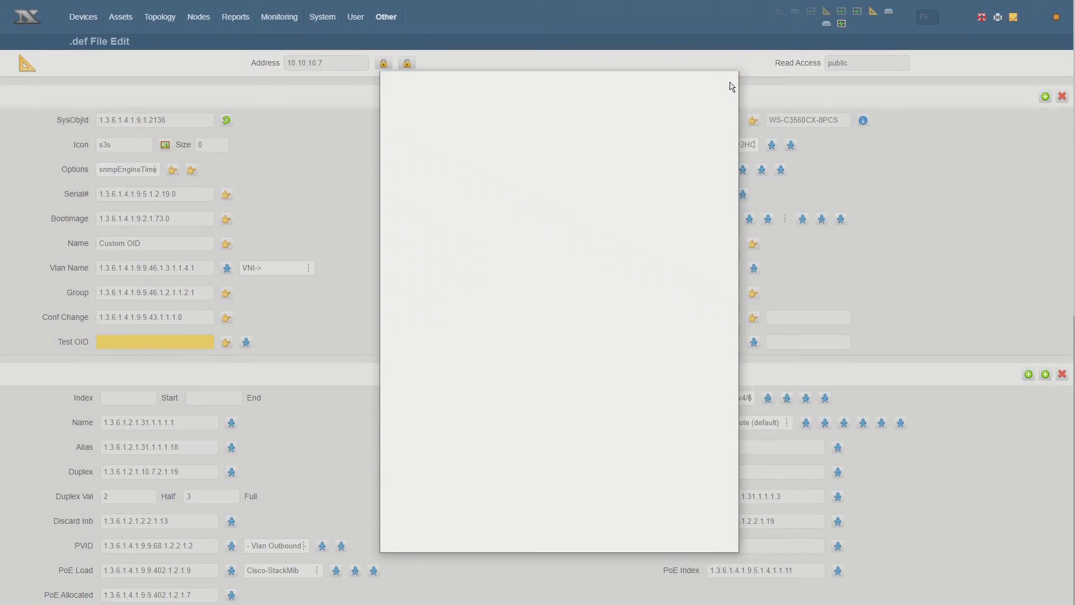
Set Discover Protocol back to LLDP and recheck local port 5 in the neighbour walk.
left_click(694, 220)
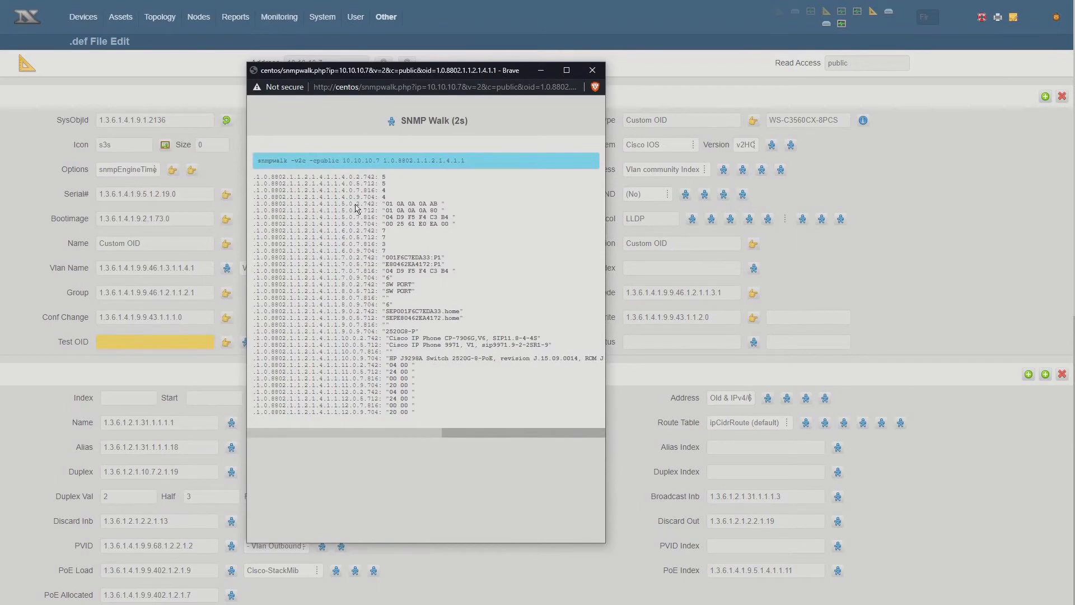
double_click(355, 210)
left_click(592, 70)
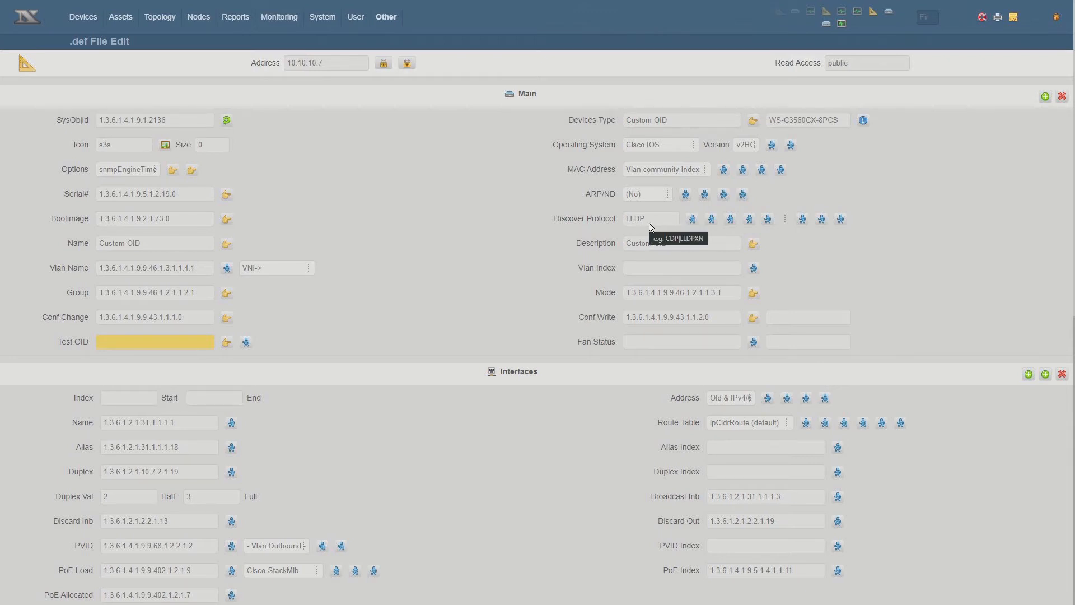
Append XN to make Discover Protocol LLDPXN and check neighbours' IPv4 and IPv6 management addresses.
type("XN")
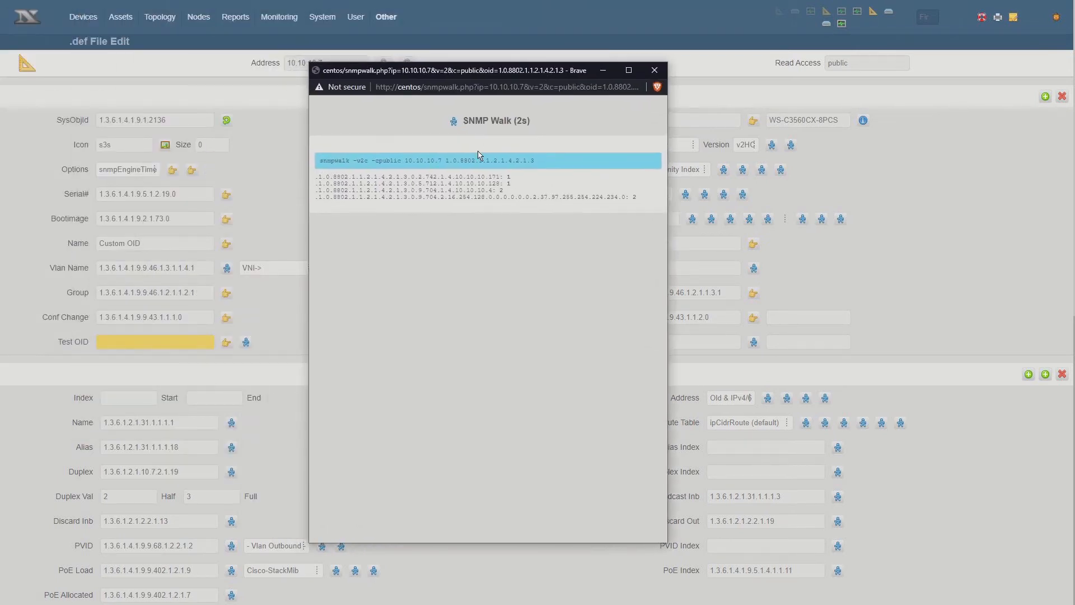
left_click_drag(448, 179, 502, 183)
left_click(448, 200)
left_click_drag(456, 200, 626, 202)
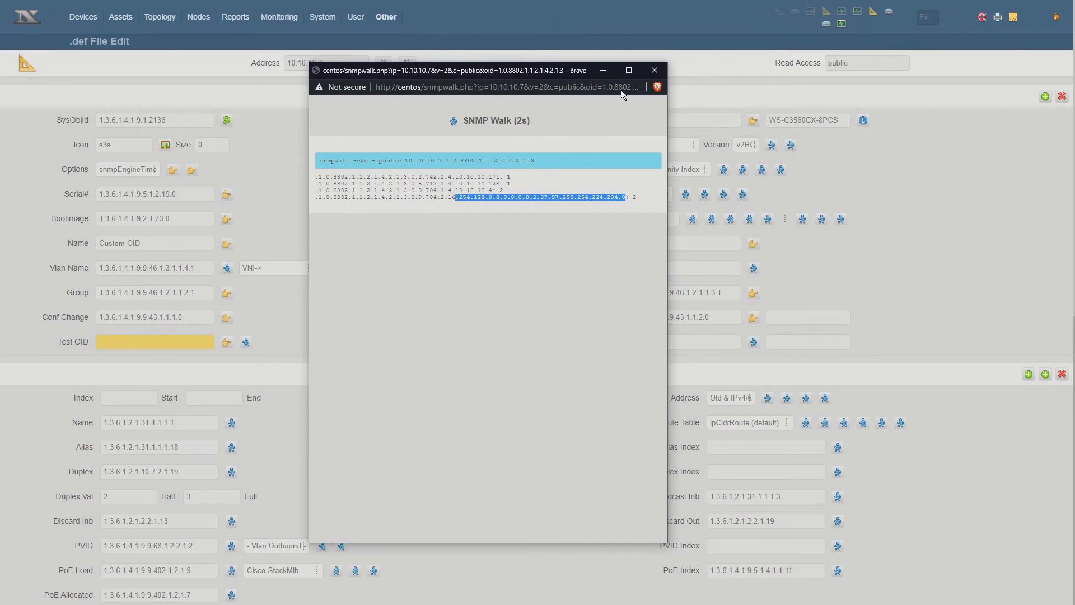
left_click(654, 70)
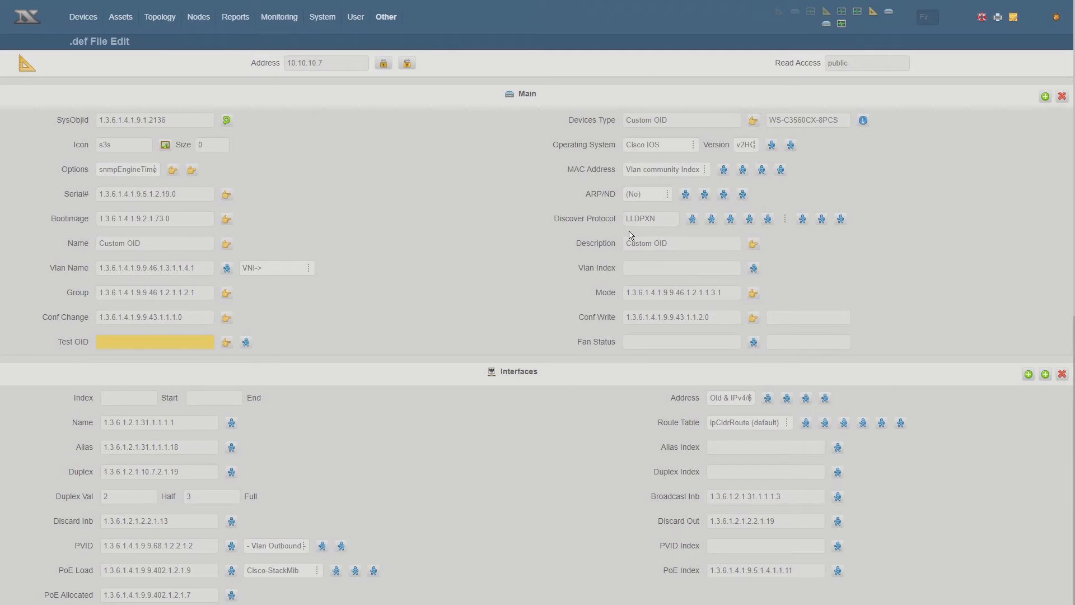
double_click(640, 219)
left_click(225, 245)
left_click_drag(475, 112, 621, 163)
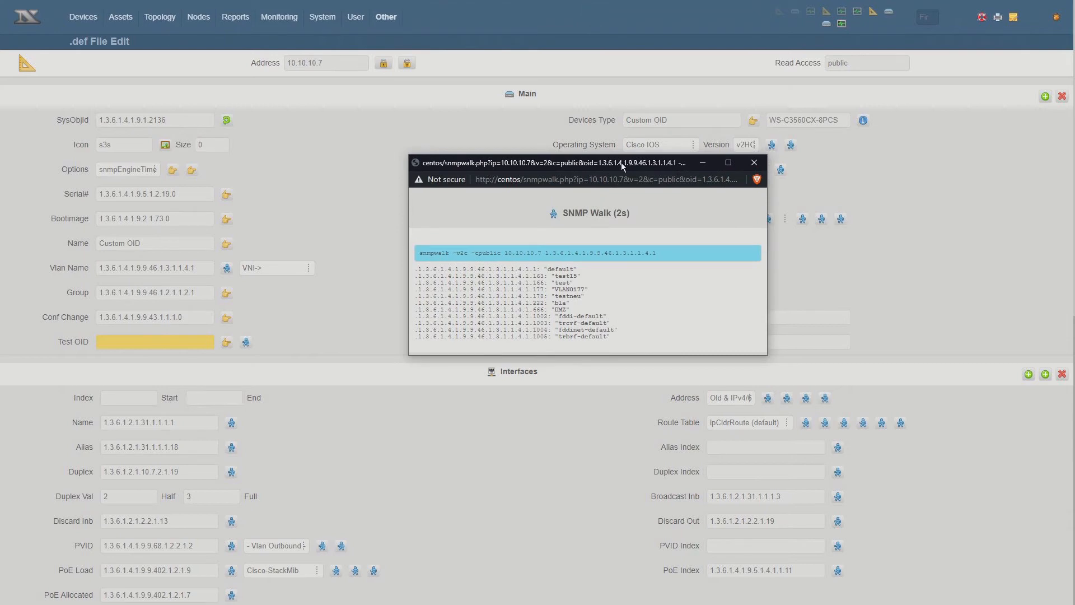
left_click(755, 162)
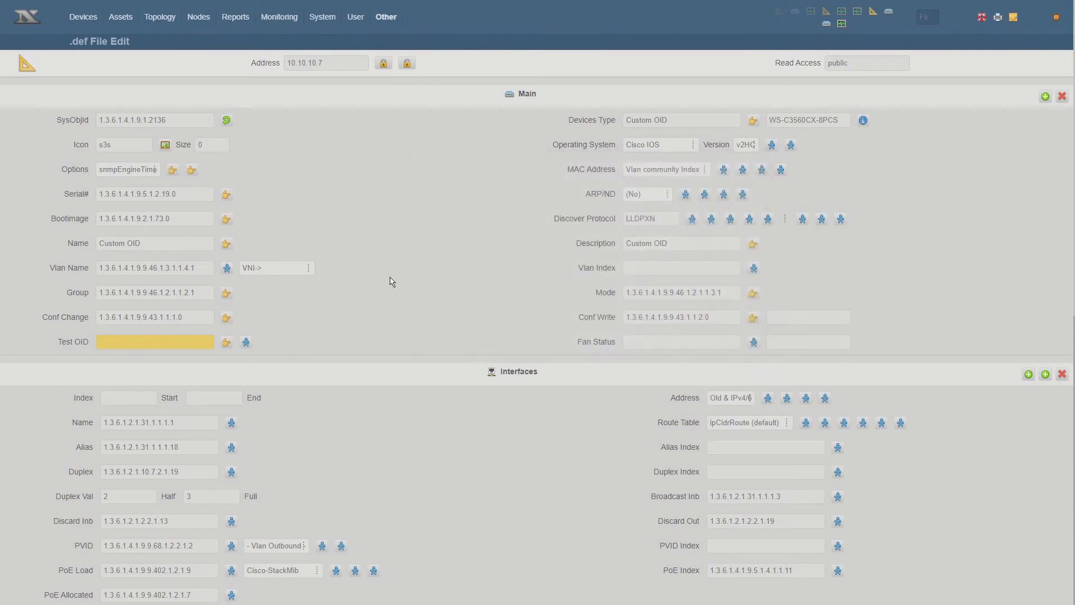
left_click(299, 270)
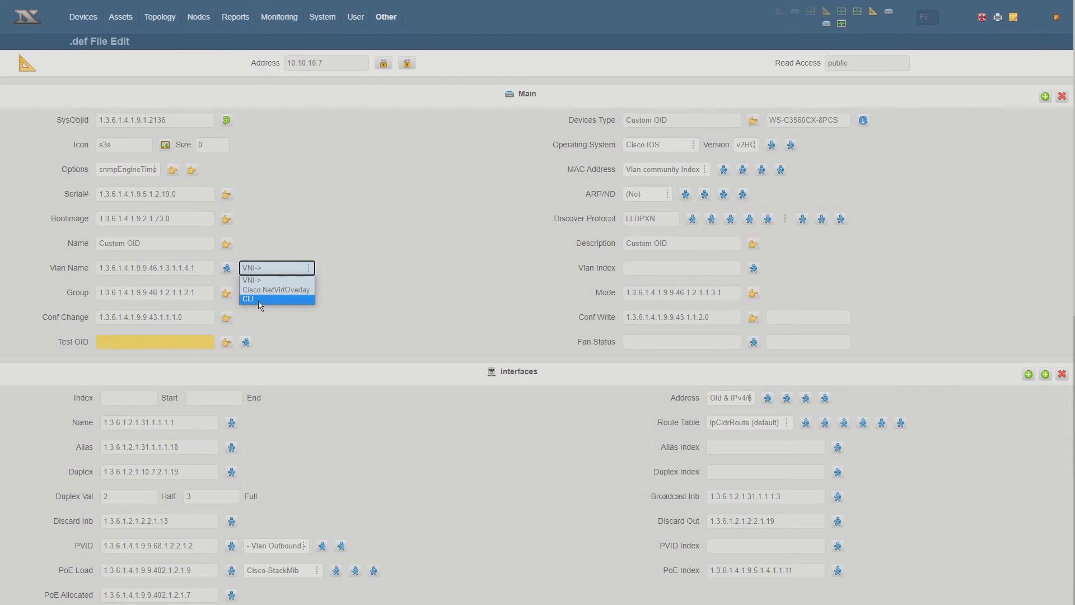
left_click(521, 277)
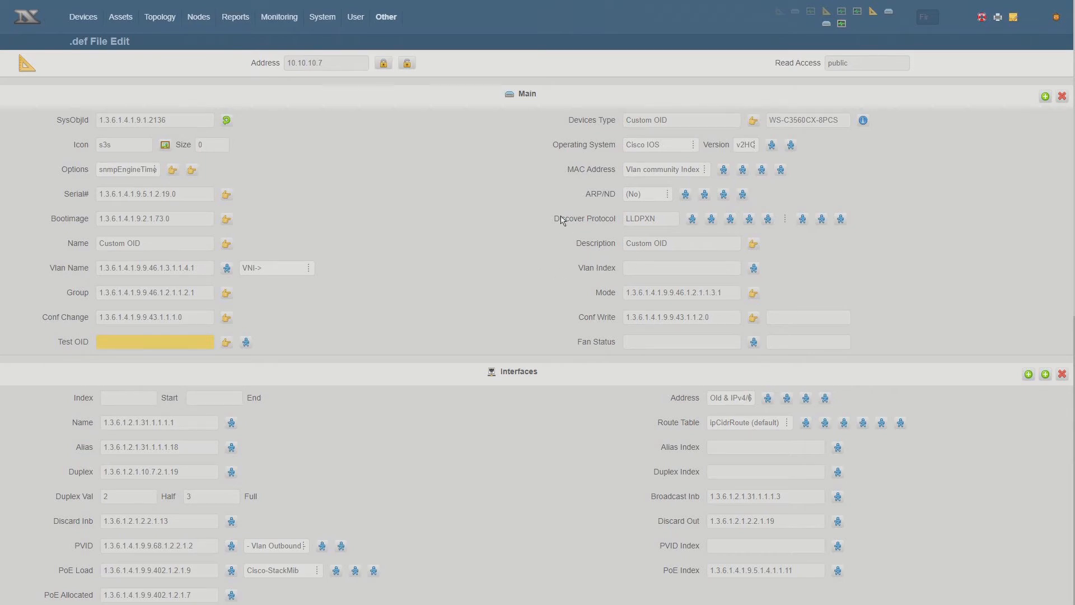
mouse_move(316, 11)
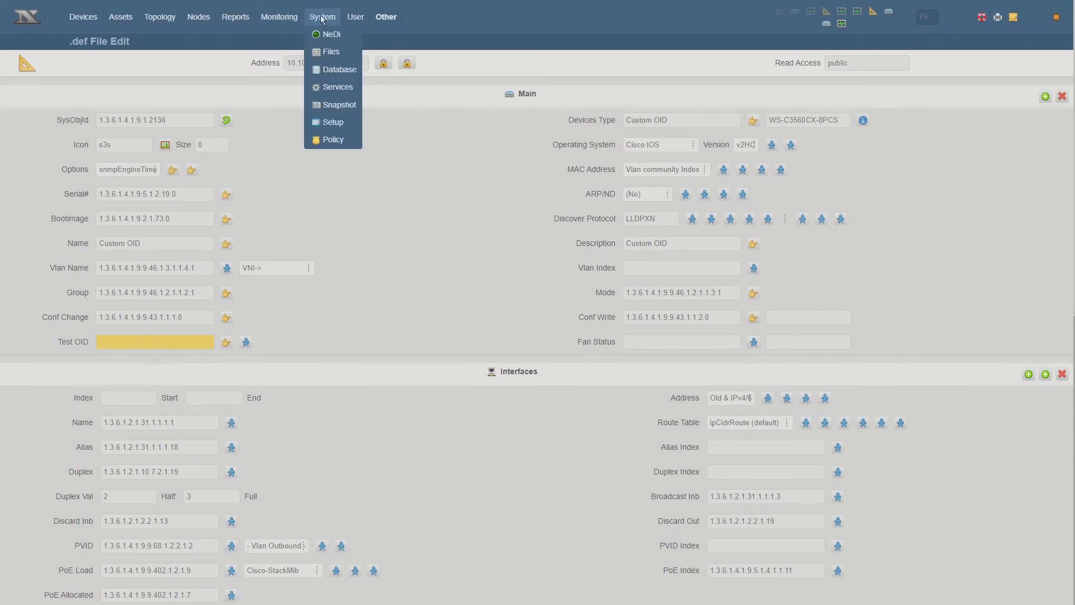
From the supported .def list, open the Extreme X460G2-24x-10G4 definition (SysObjId 1.3.6.1.4.1.1916.2.199).
left_click(329, 34)
left_click(490, 142)
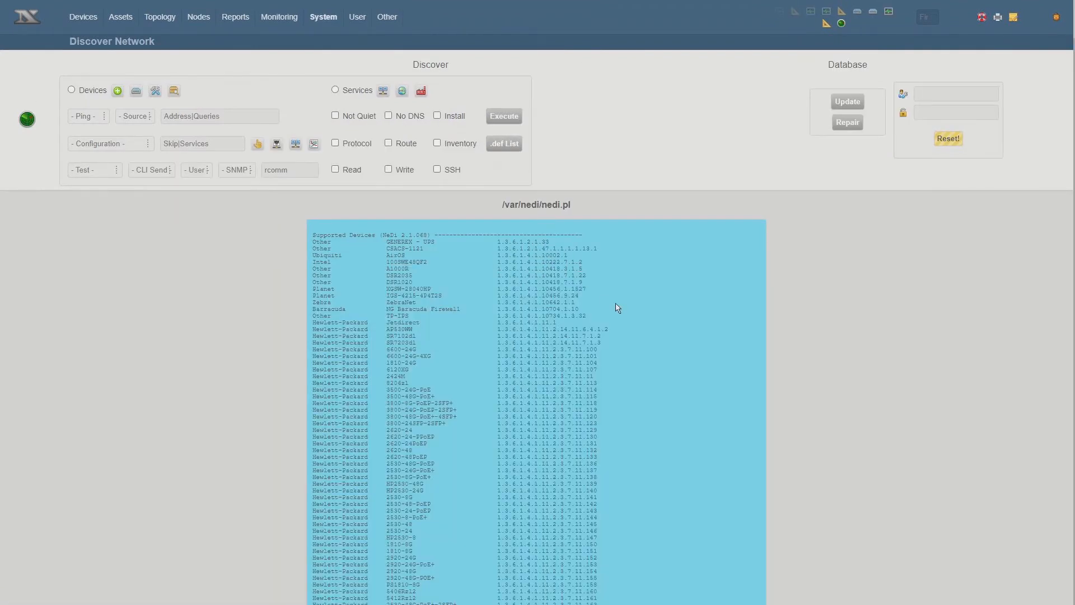
scroll(618, 308, "down", 20)
scroll(618, 308, "down", 7)
scroll(618, 308, "up", 6)
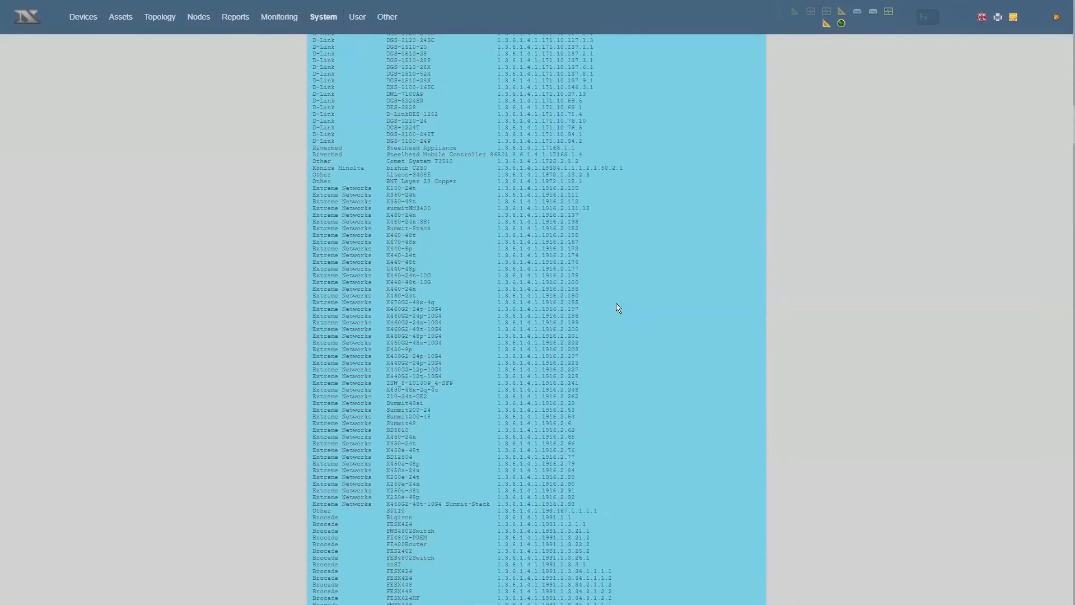
left_click(549, 324)
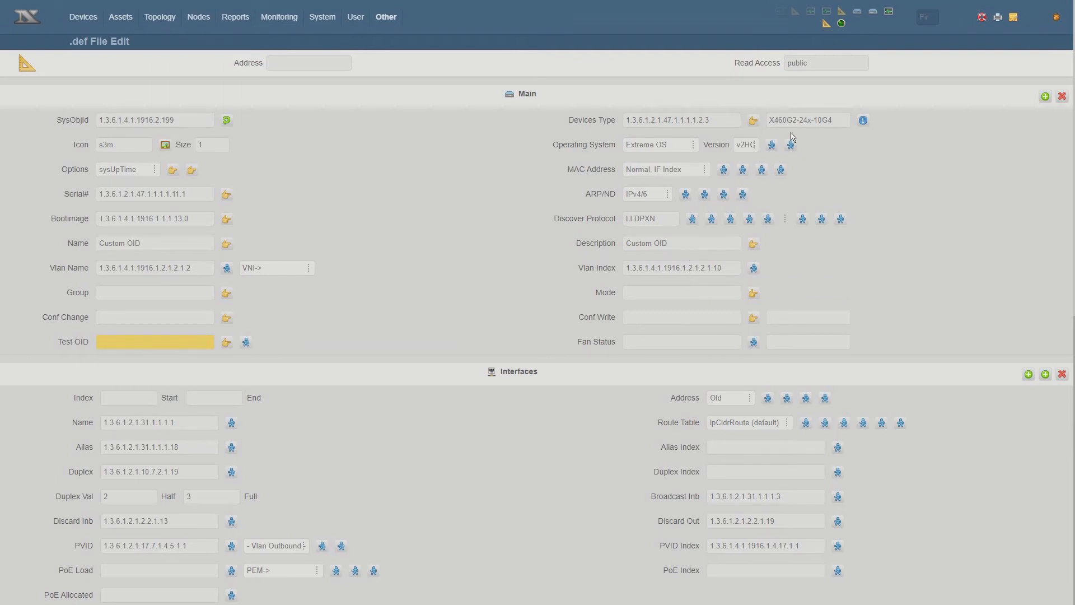
left_click(840, 15)
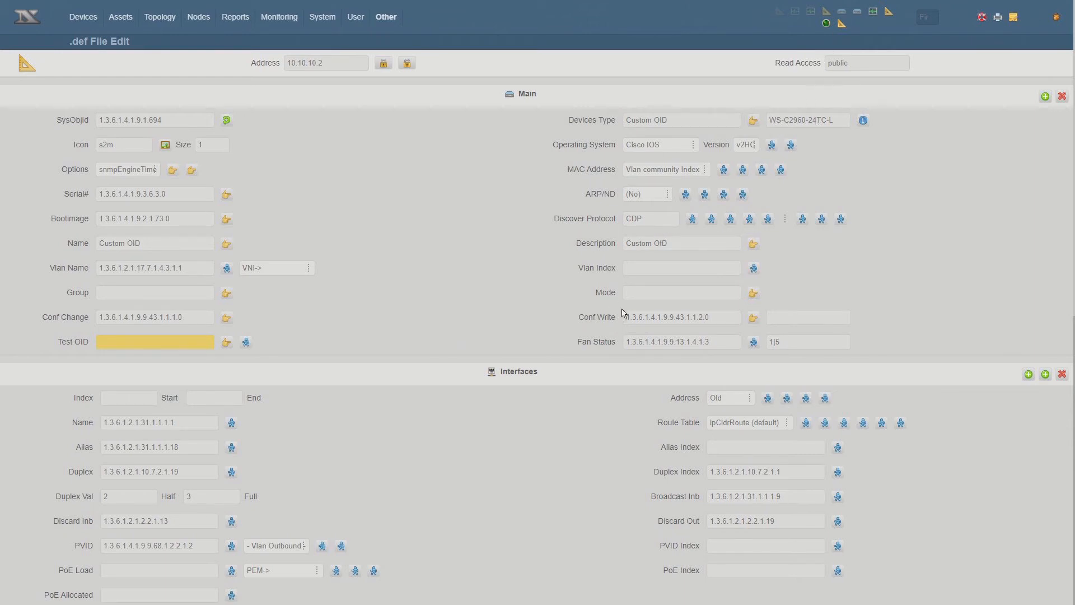
left_click(640, 273)
left_click(154, 298)
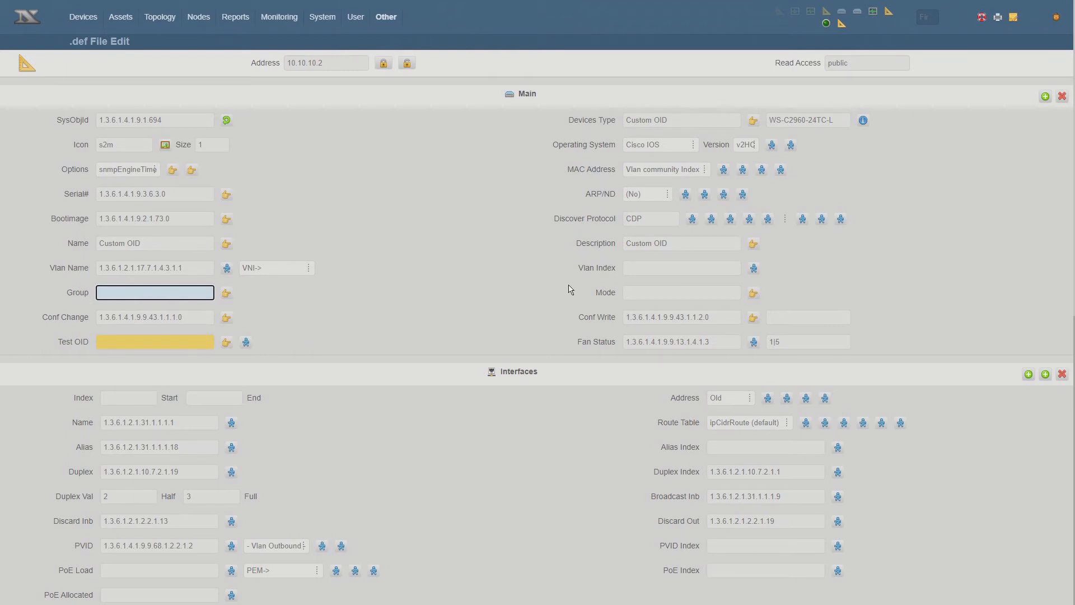
left_click(645, 293)
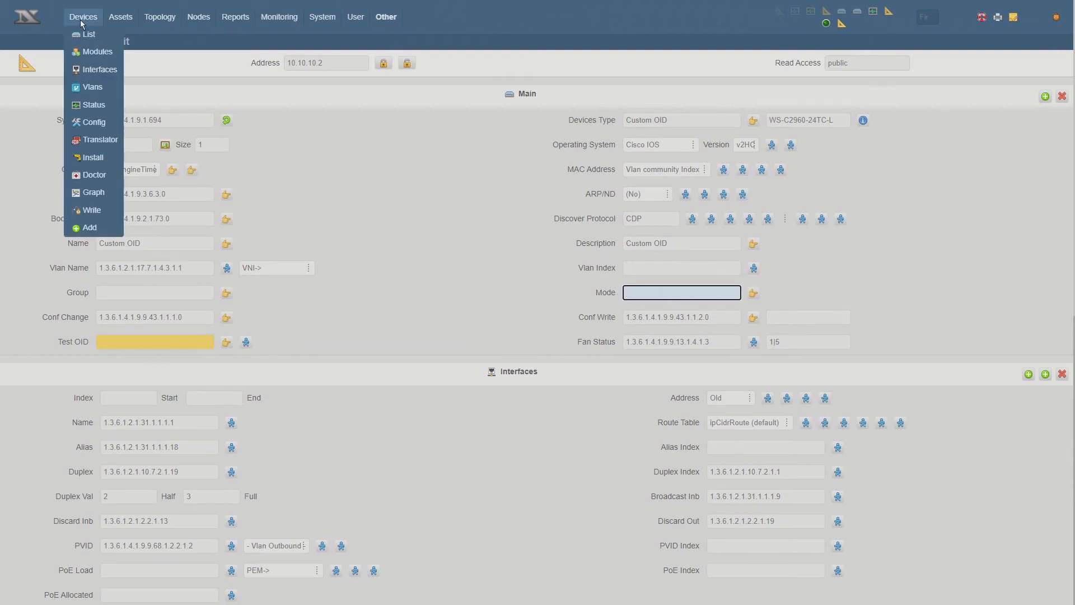
Open the 3560CX switch's .def from the devices list, then return to the 2960 definition for comparison.
left_click(83, 33)
left_click(869, 120)
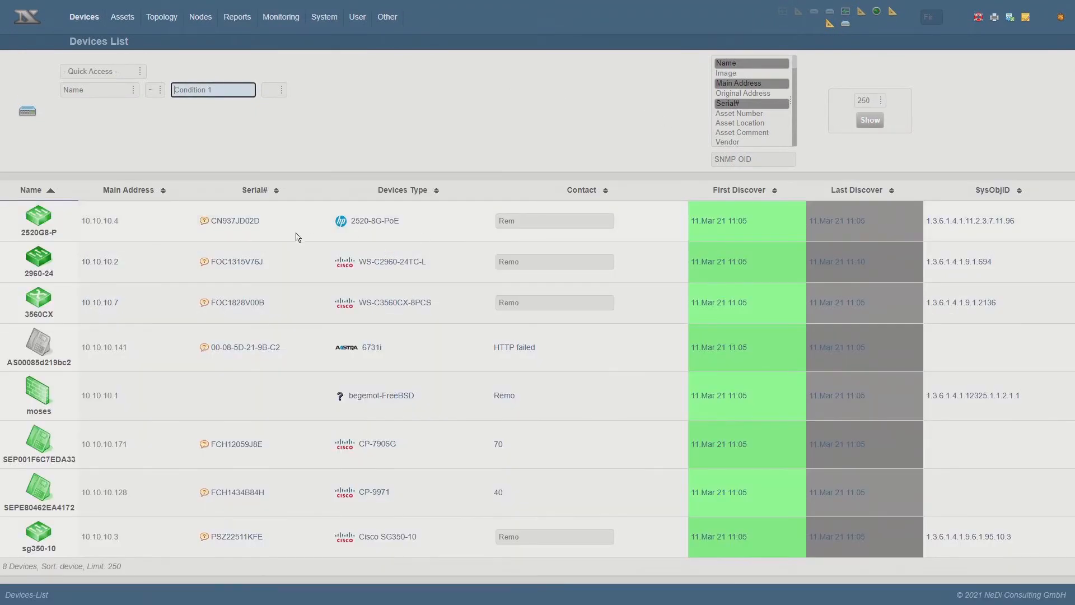
left_click(34, 297)
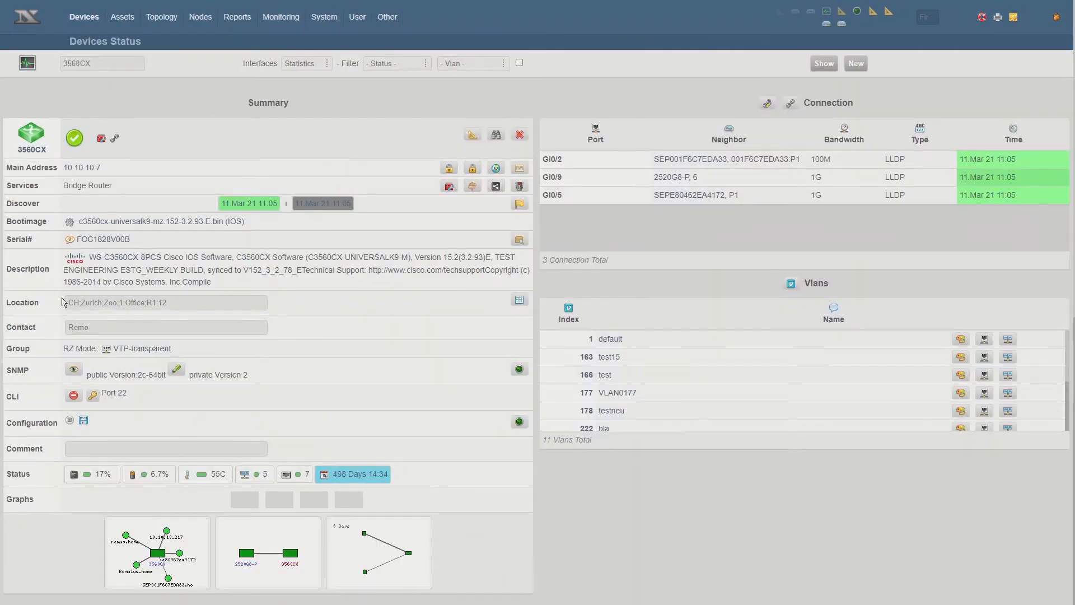
left_click(473, 138)
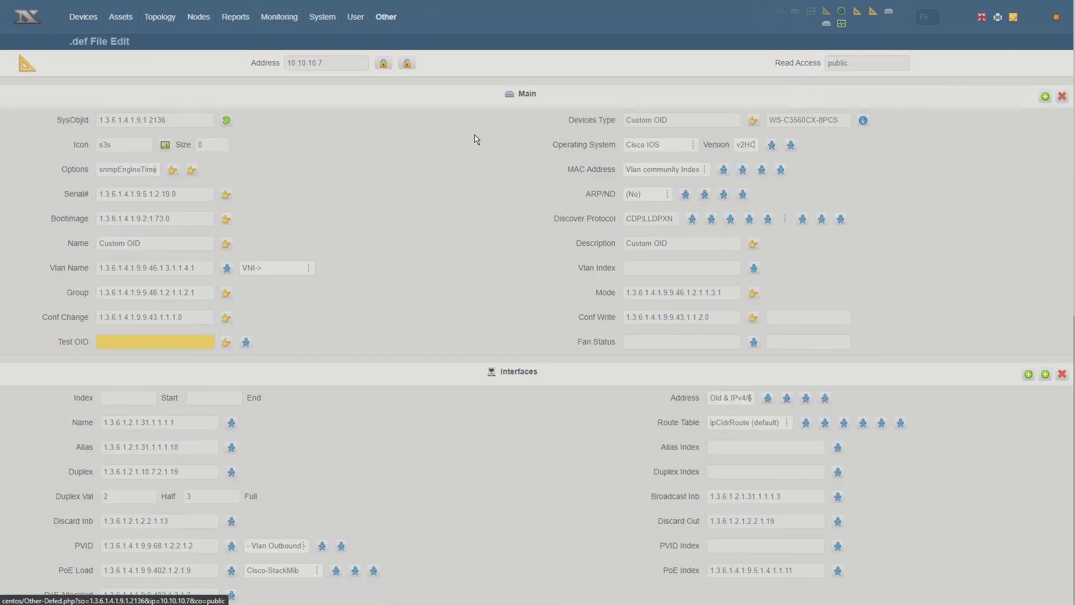
left_click(873, 12)
left_click(873, 11)
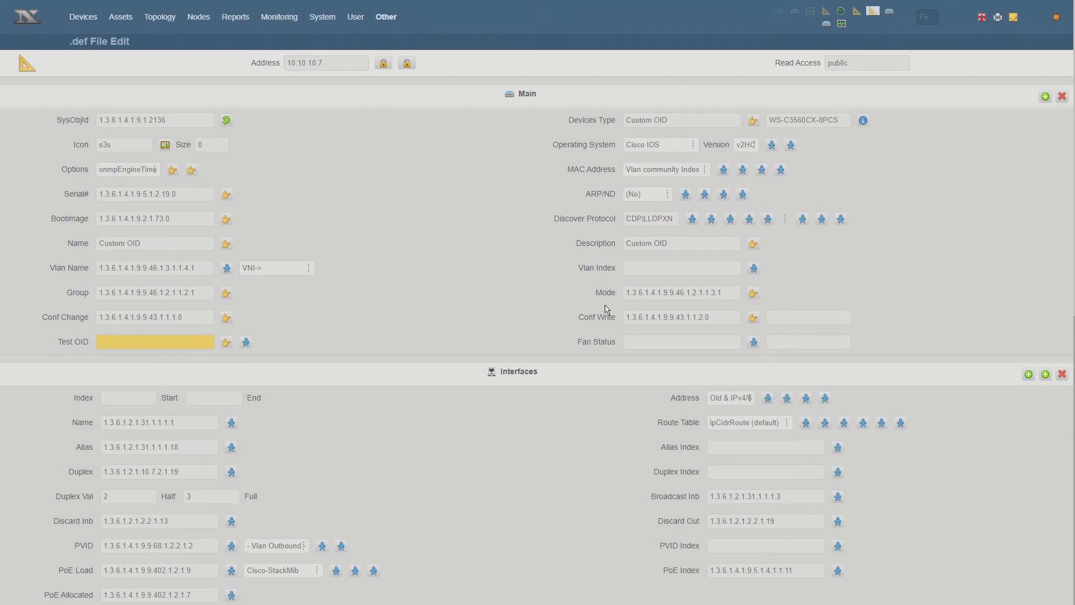
Copy Group OID 1.3.6.1.4.1.9.9.46.1.2.1.1.2.1 into the 2960 form and test it, returning Home.
double_click(166, 299)
key("ctrl+c")
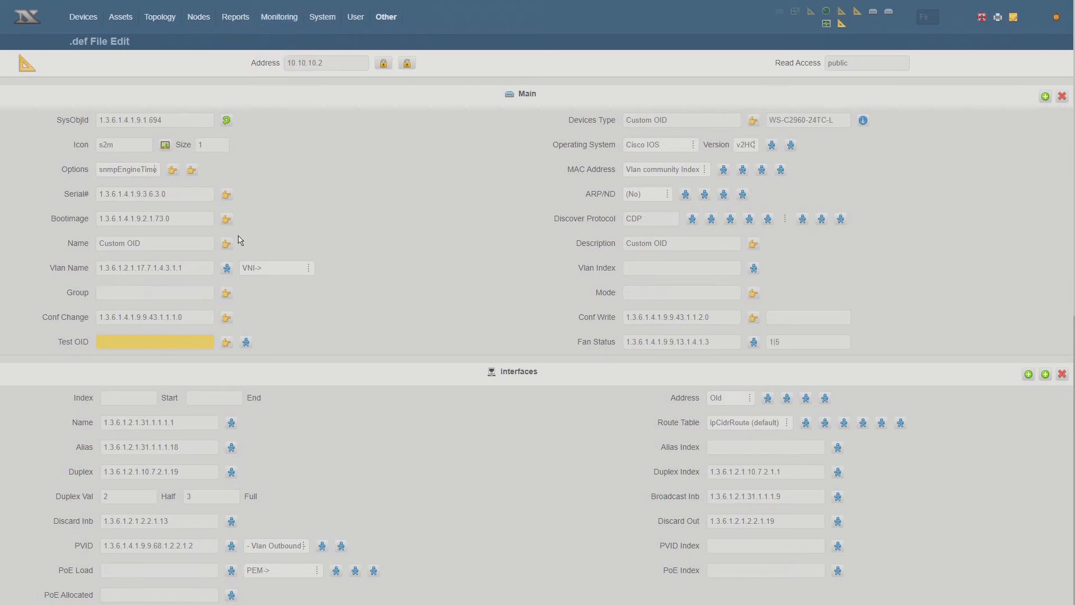
left_click(183, 297)
key("ctrl+v")
left_click(227, 294)
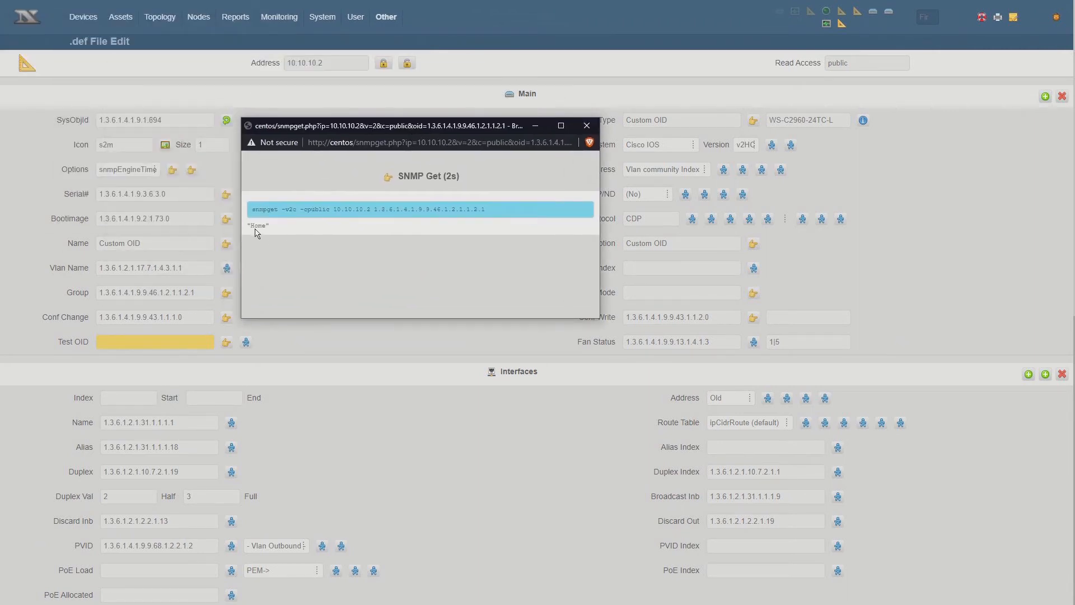
left_click(584, 127)
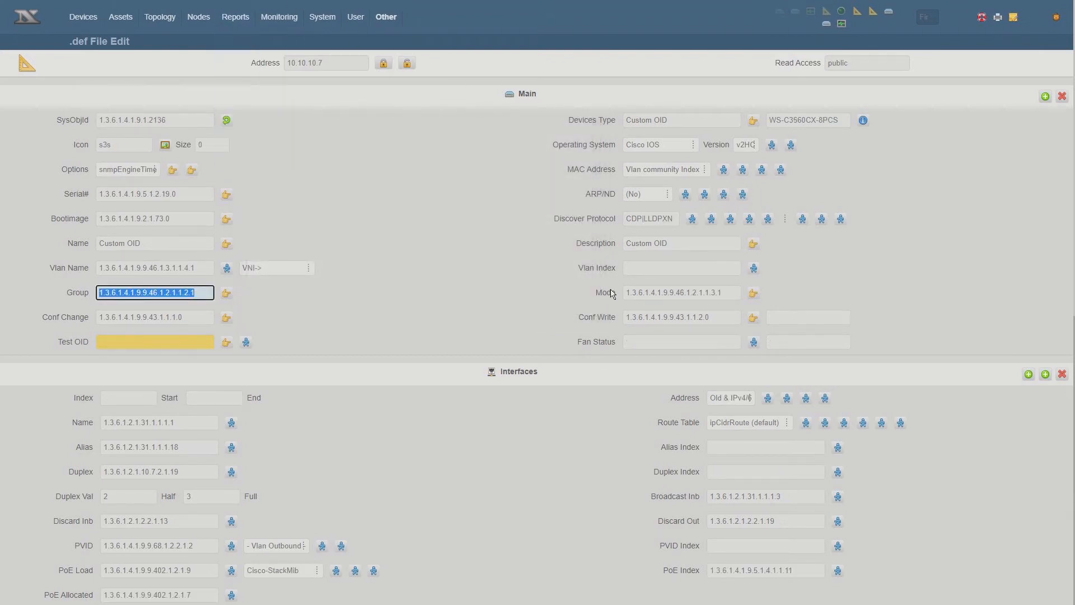
Copy Mode OID 1.3.6.1.4.1.9.9.46.1.2.1.1.3.1 into the 2960 form and test it, returning 3.
left_click(678, 292)
key("ctrl+c")
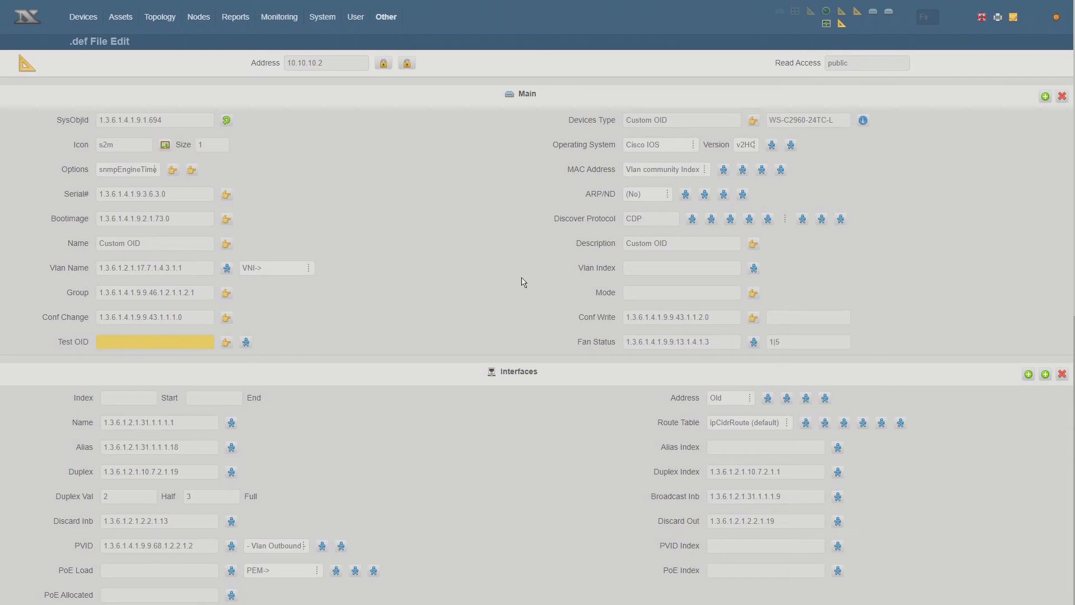
left_click(673, 293)
key("ctrl+v")
left_click(753, 293)
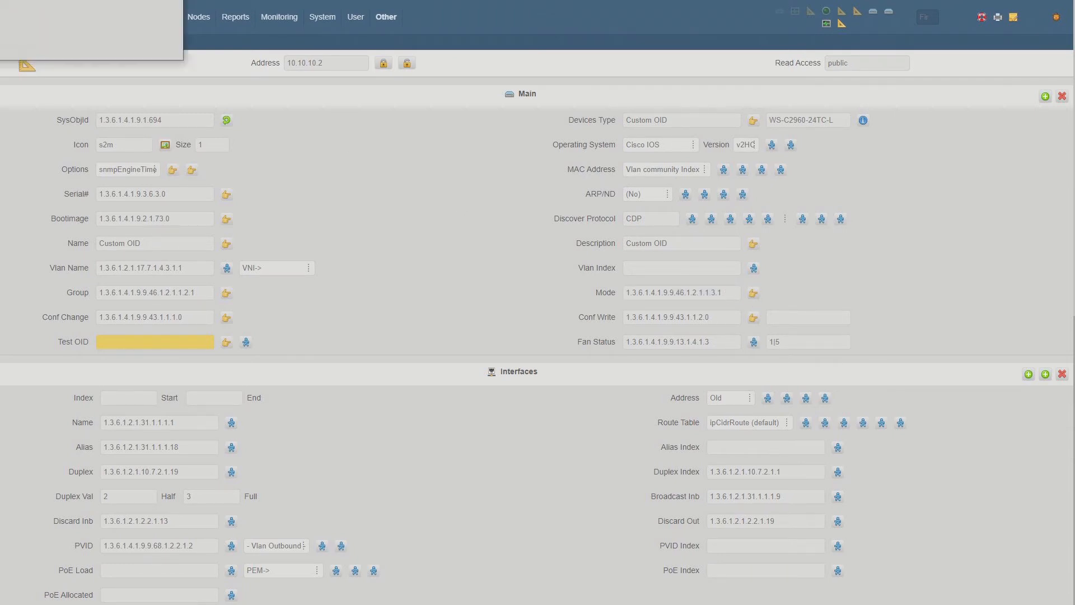
left_click_drag(730, 132, 737, 136)
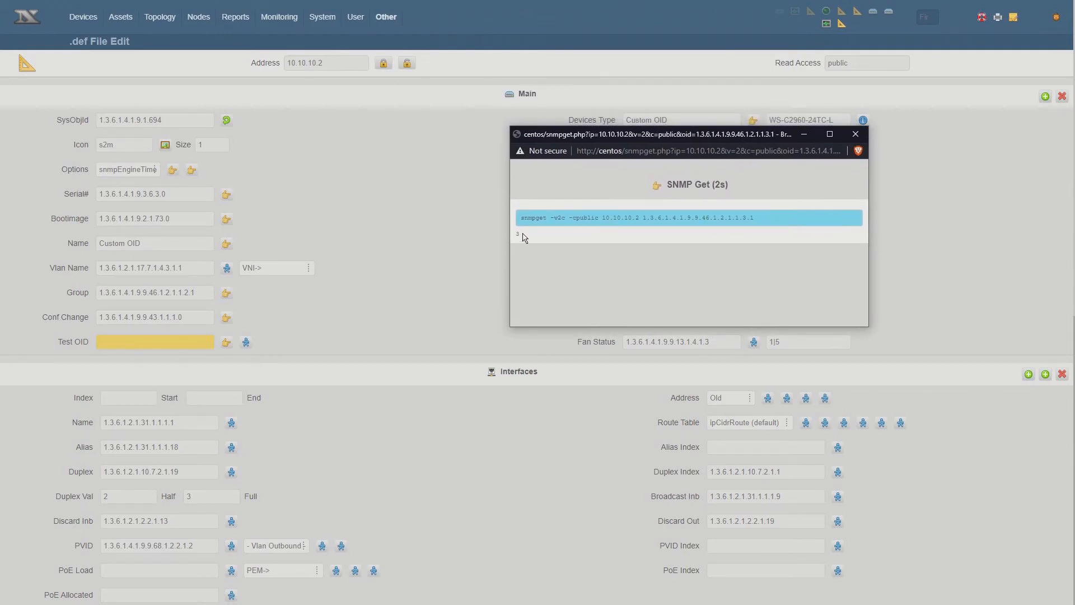
left_click(856, 134)
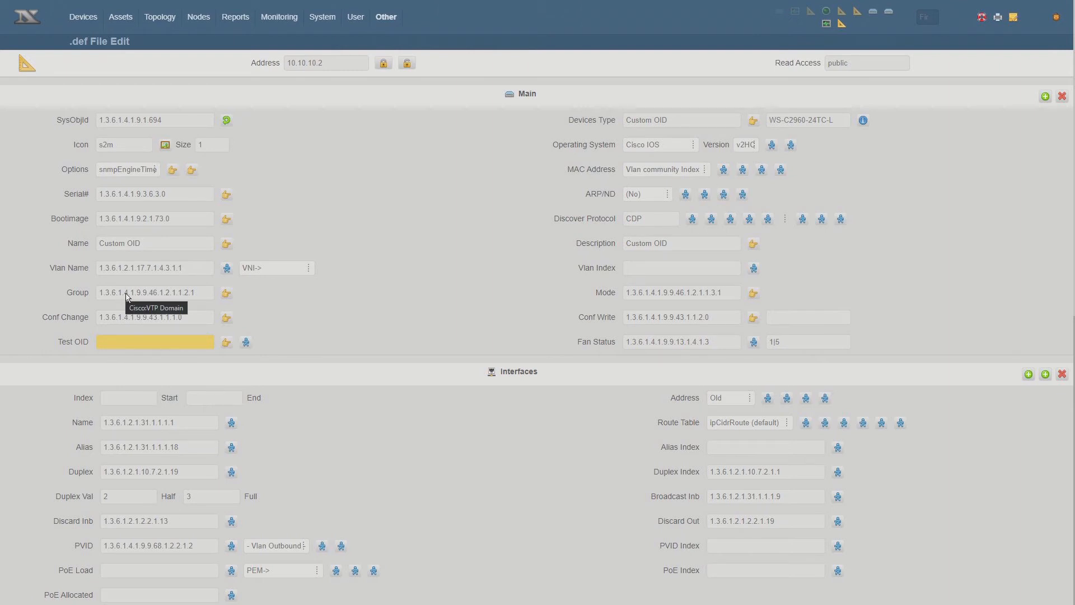
left_click(234, 20)
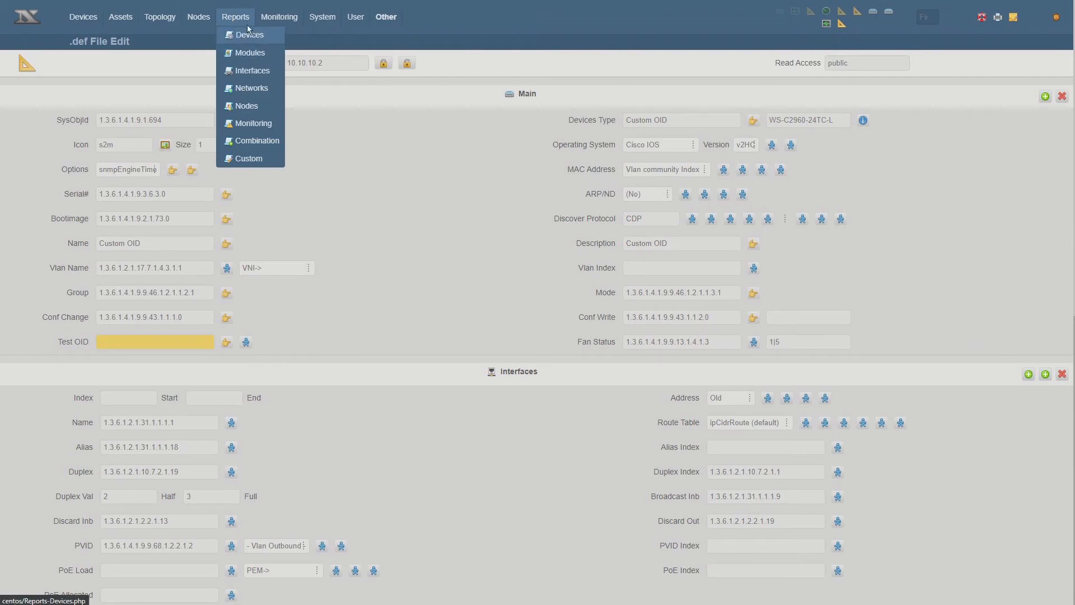
Check the Group Distribution report, then SNMP Get Conf Change OID 1.3.6.1.4.1.9.9.43.1.1.1.0.
left_click(248, 34)
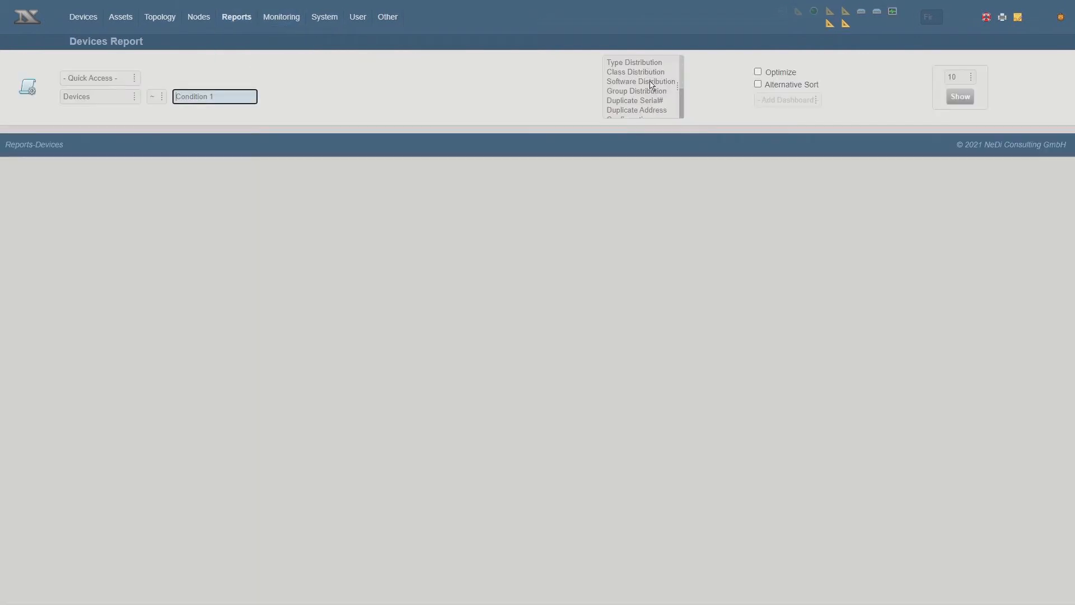
left_click(645, 92)
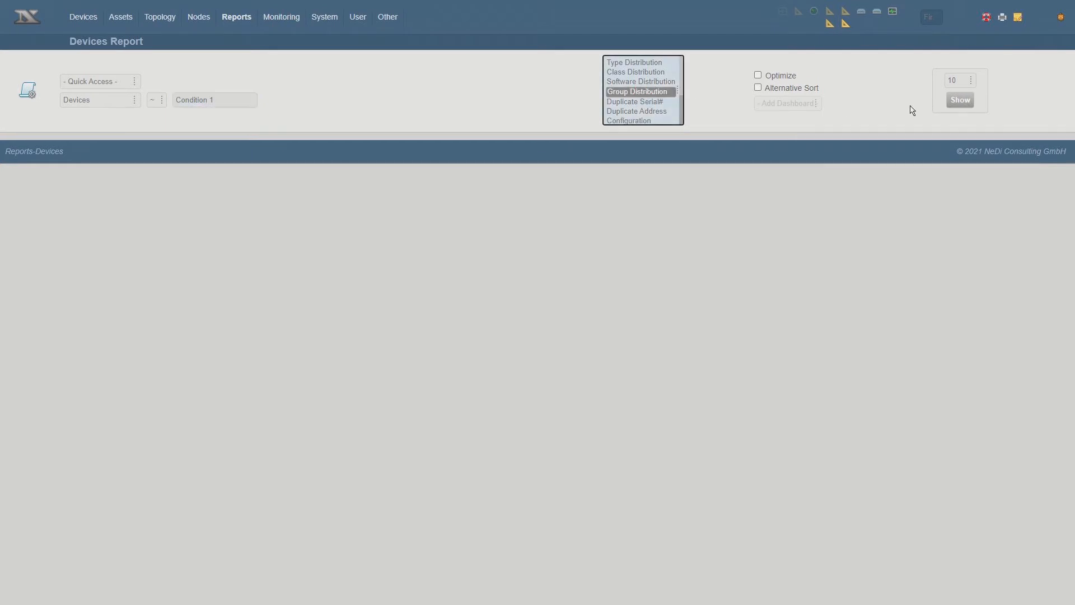
left_click(961, 100)
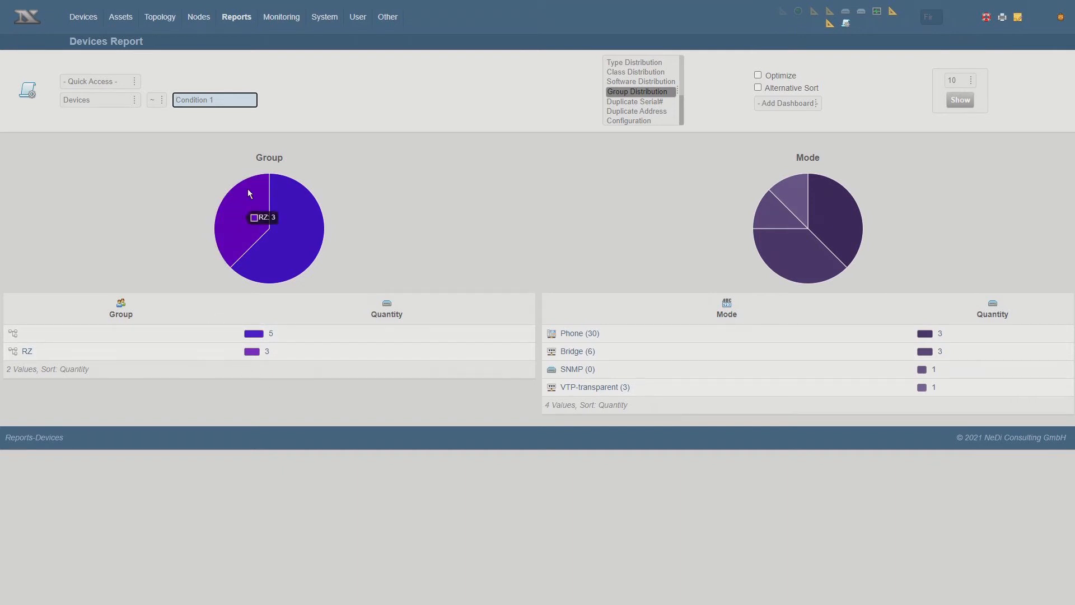
mouse_move(289, 241)
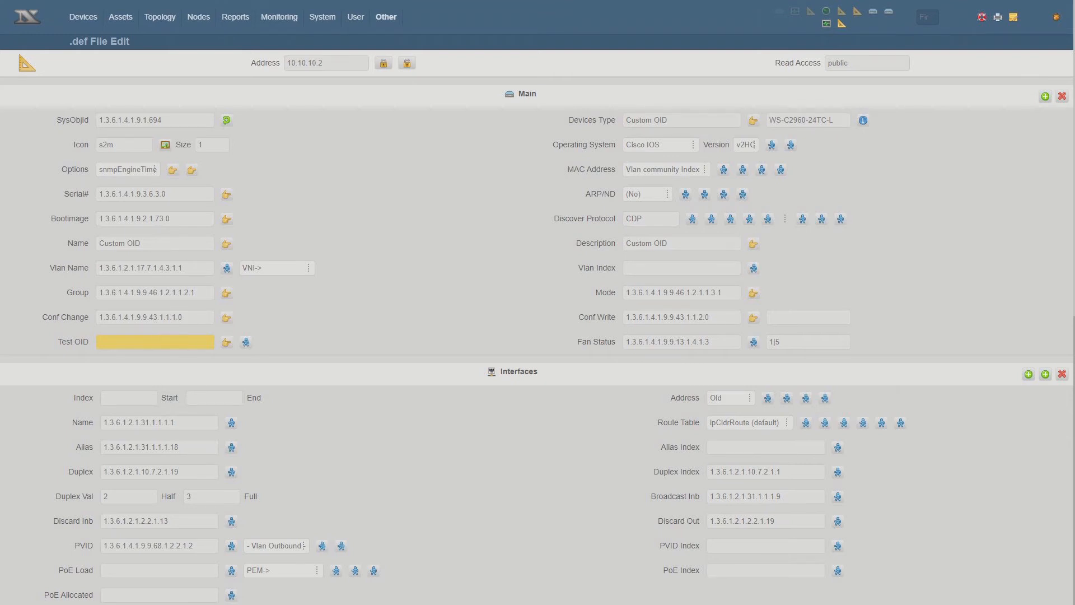
left_click(226, 317)
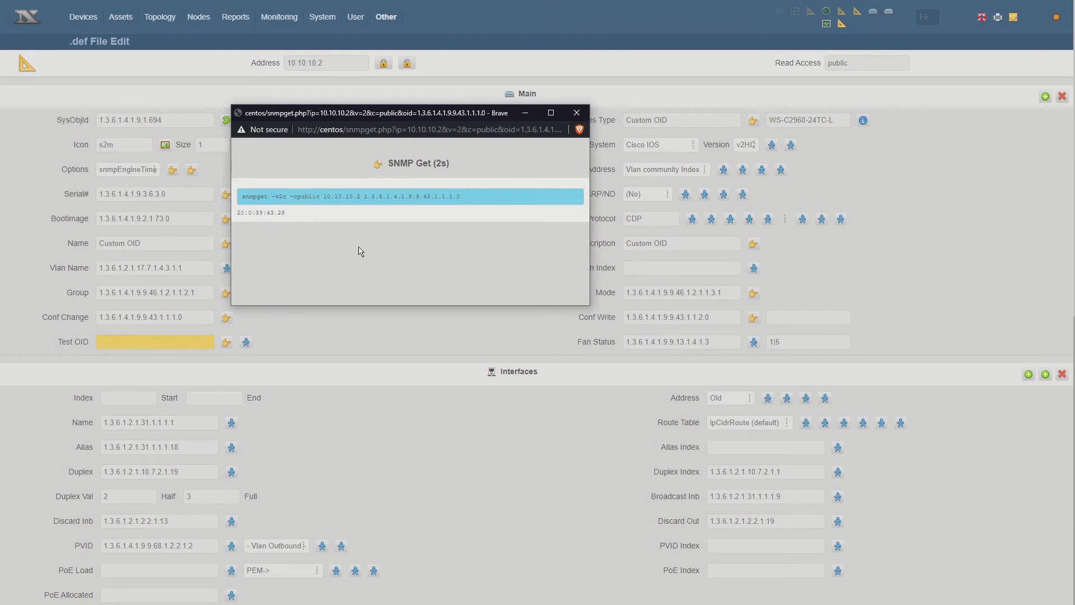
Check the Conf Write OID 1.3.6.1.4.1.9.9.43.1.1.2.0 returns 18:13:37:11.87, closing both result popups.
left_click(577, 113)
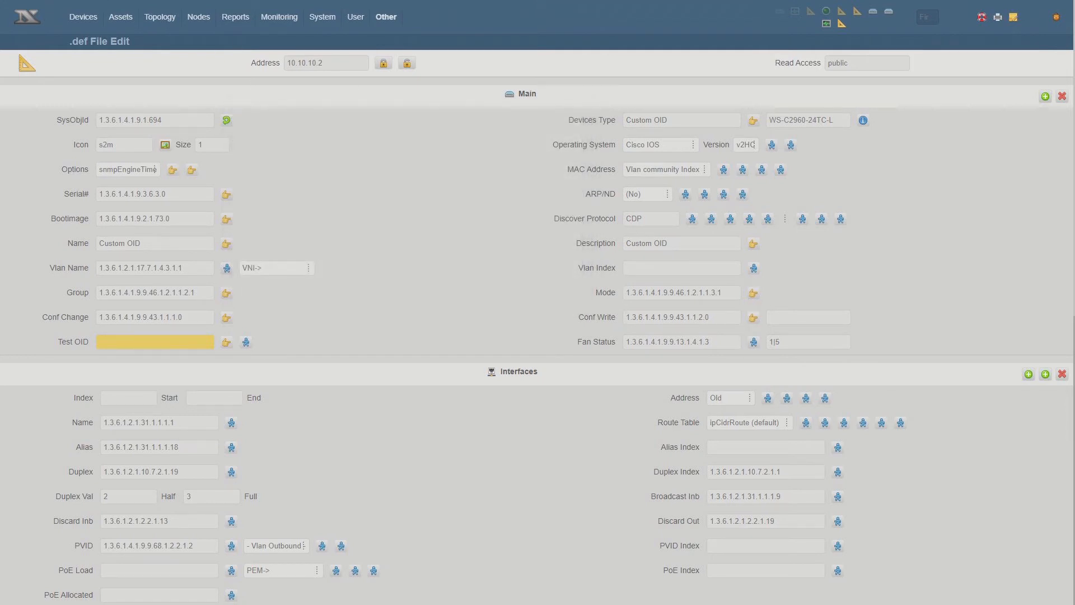
left_click_drag(0, 0, 406, 124)
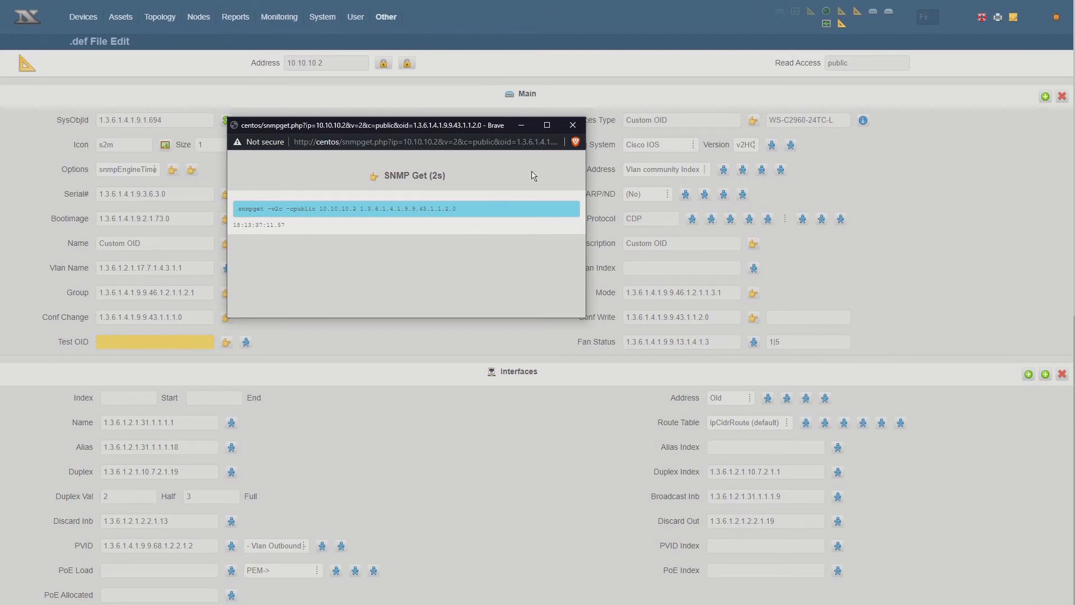
left_click(572, 124)
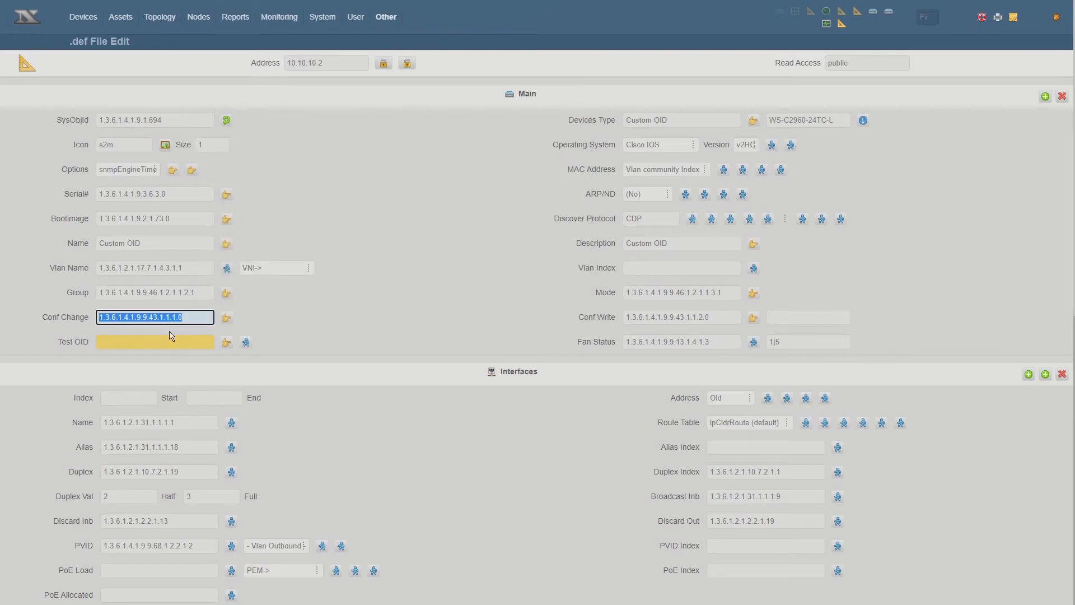
left_click(169, 331)
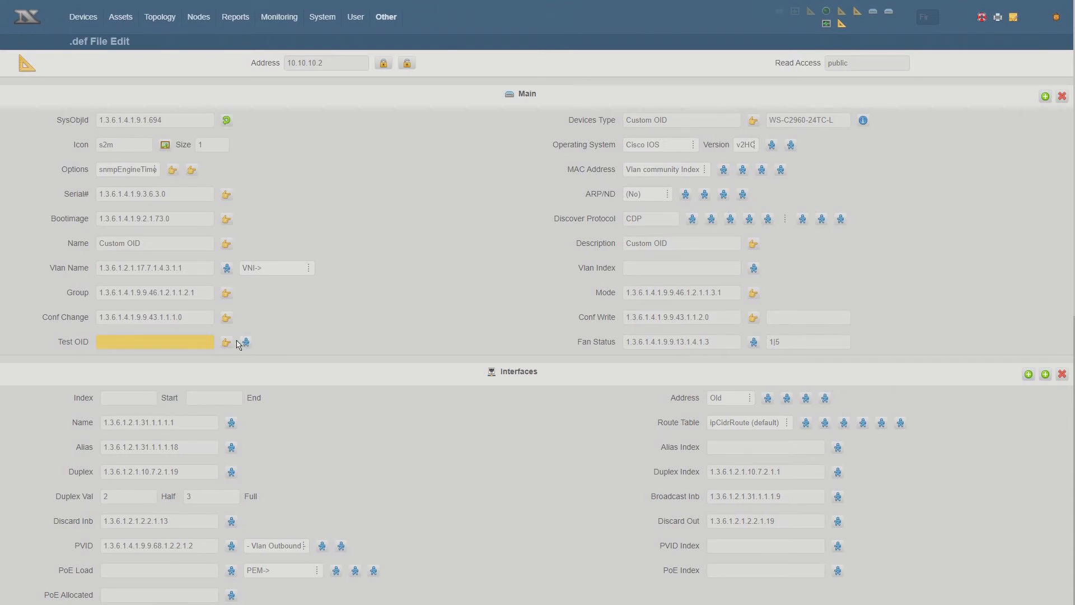
Paste the Group OID into Test OID and walk it on the switch.
double_click(155, 296)
key("ctrl+c")
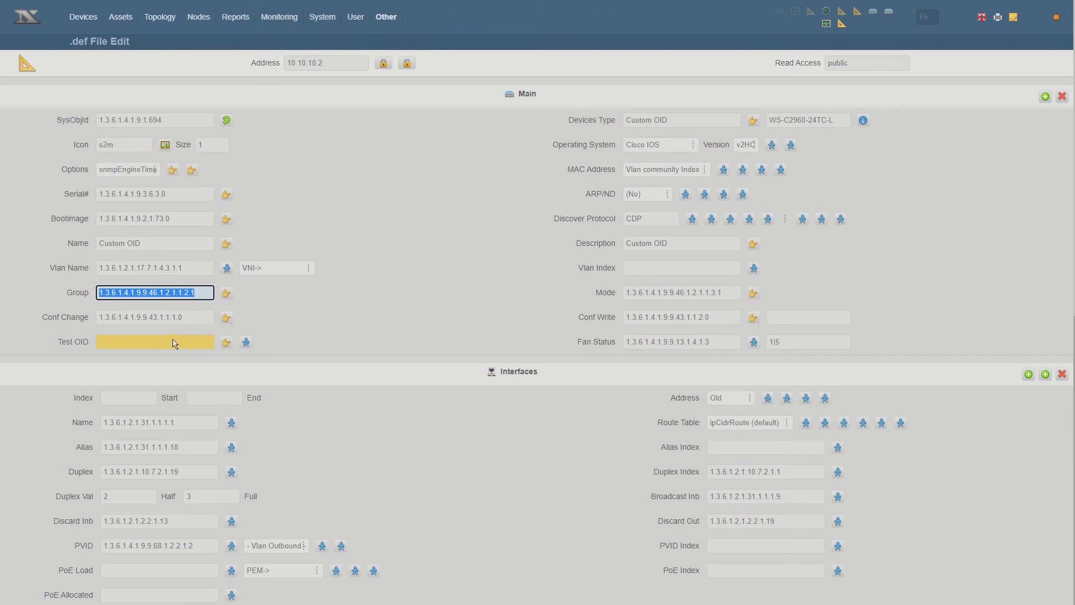
left_click(131, 346)
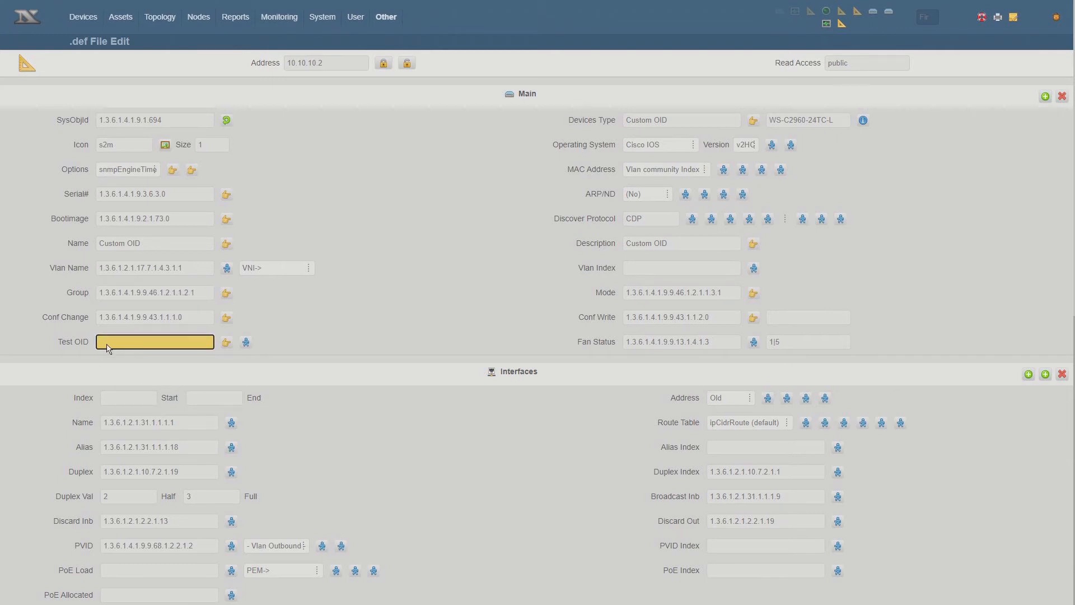
key("ctrl+v")
left_click(247, 345)
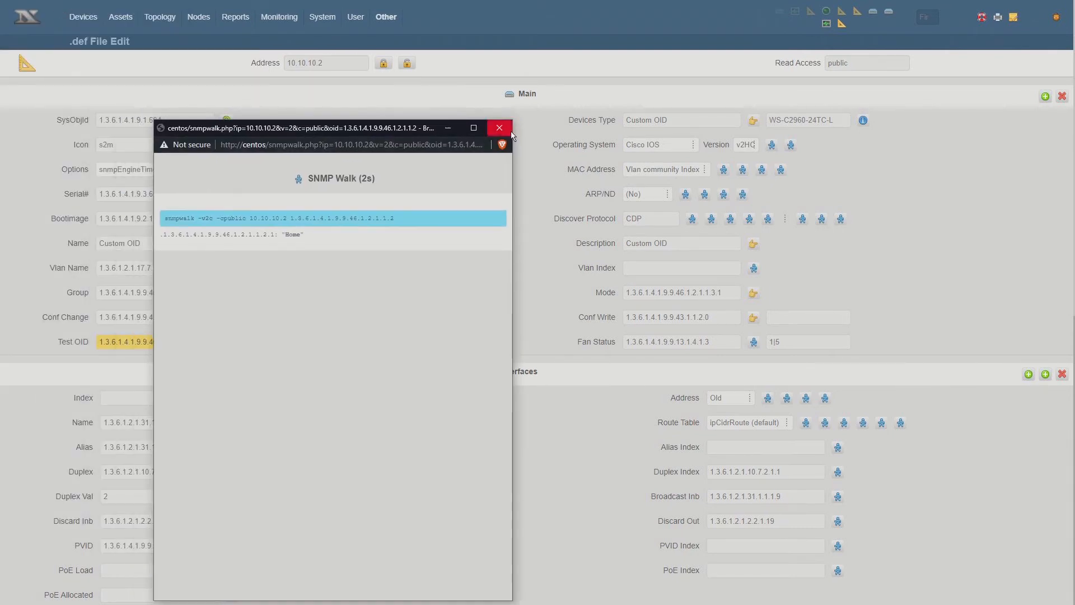
left_click(502, 122)
Replace Test OID with Conf Change OID 1.3.6.1.4.1.9.9.43.1.1.1.0 and run an SNMP Get.
double_click(171, 317)
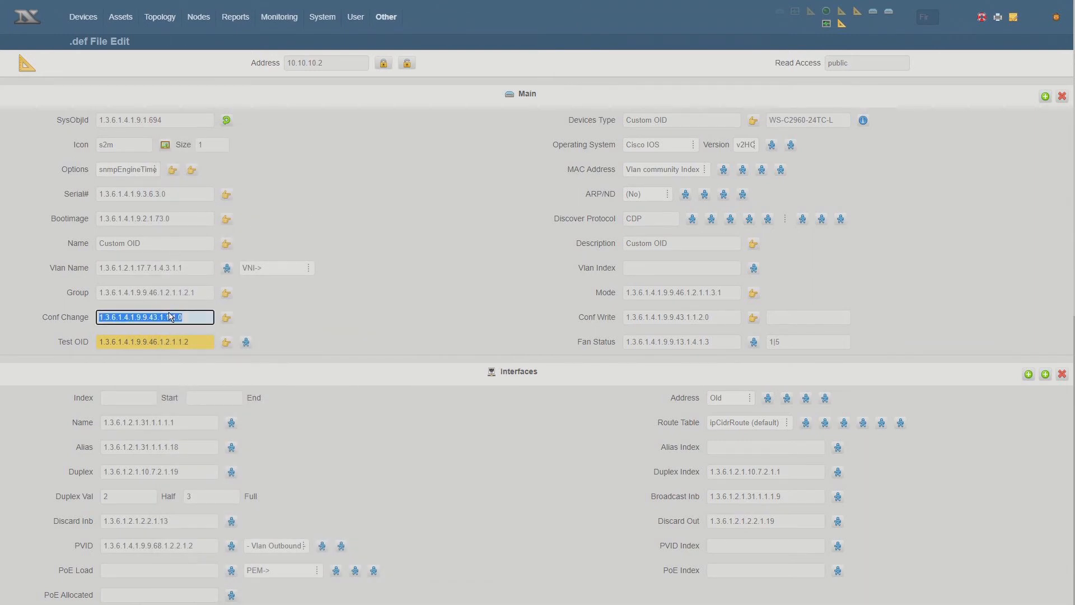
key("ctrl+c")
double_click(175, 341)
key("ctrl+v")
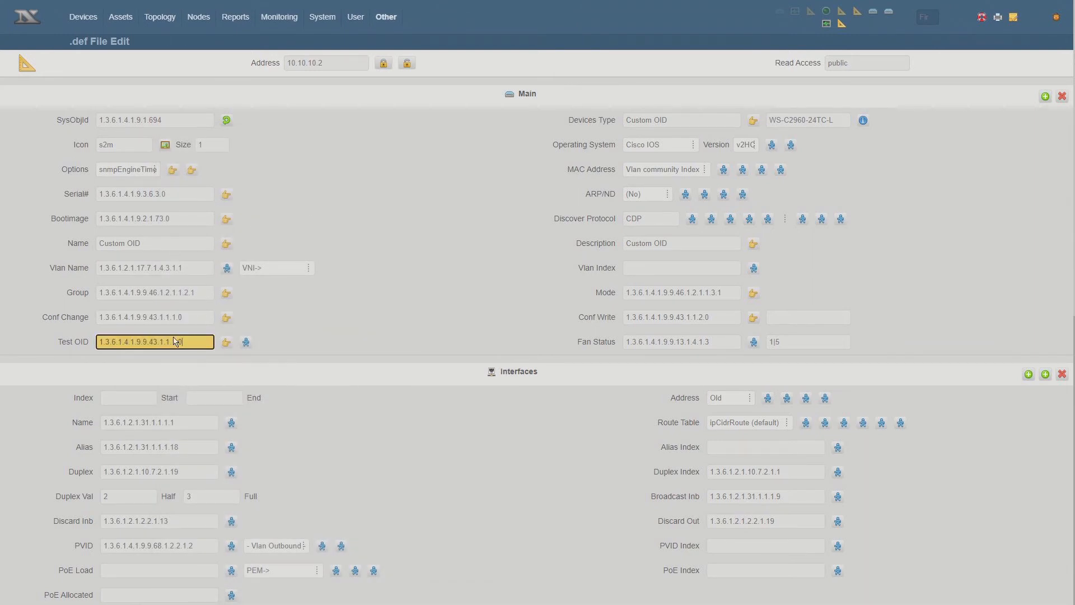
left_click(225, 344)
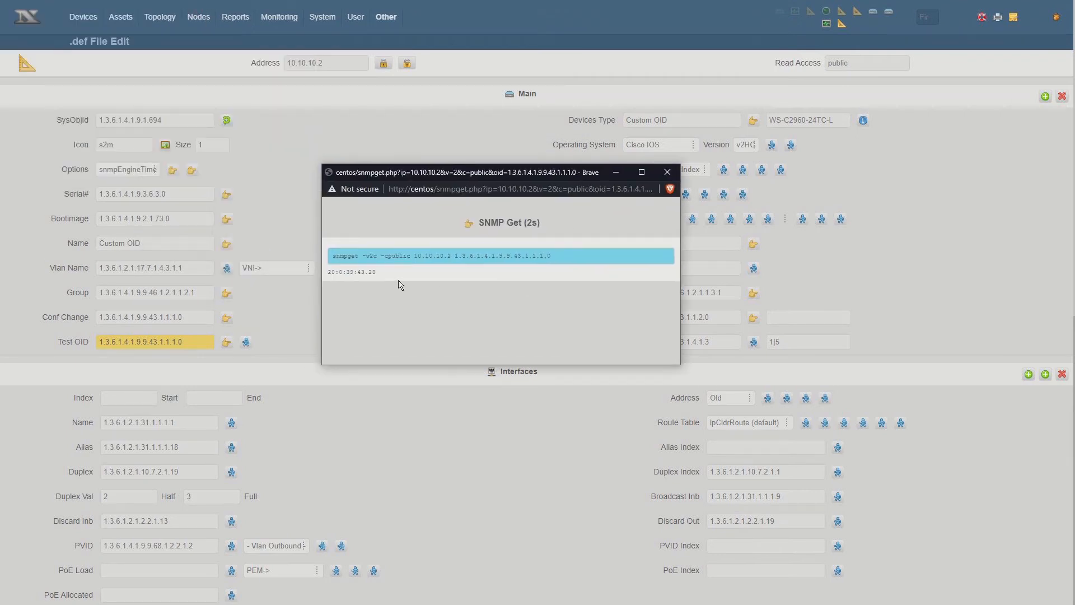
left_click(667, 173)
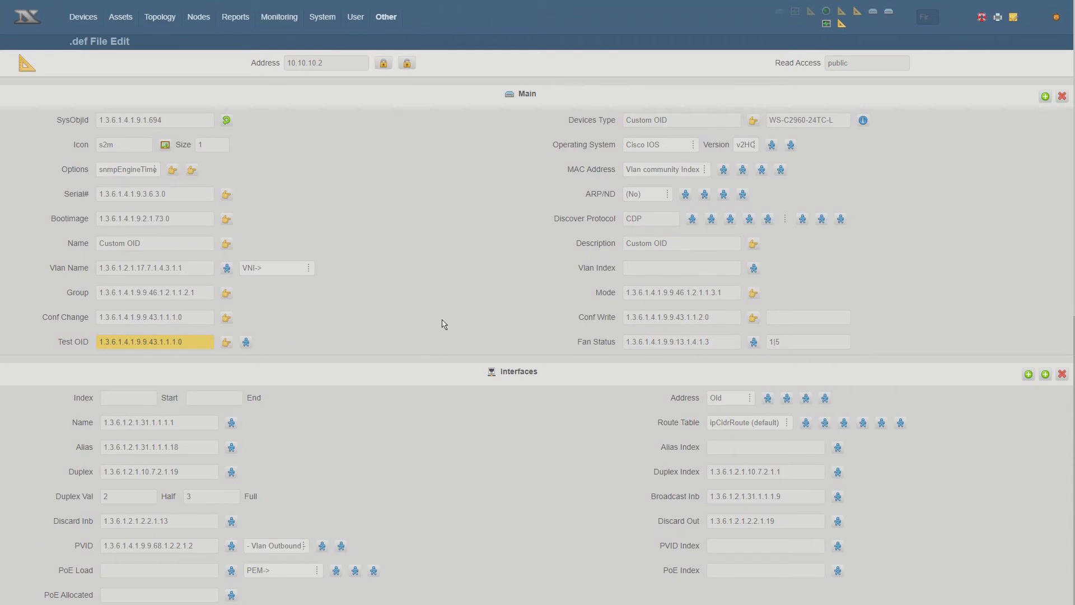
Review the Fan Status OID 1.3.6.1.4.1.9.9.13.1.4.1.3 walk, which returns 1 at index 1004.
scroll(442, 324, "down", 1)
scroll(444, 324, "down", 2)
scroll(444, 324, "up", 3)
left_click_drag(0, 34, 381, 77)
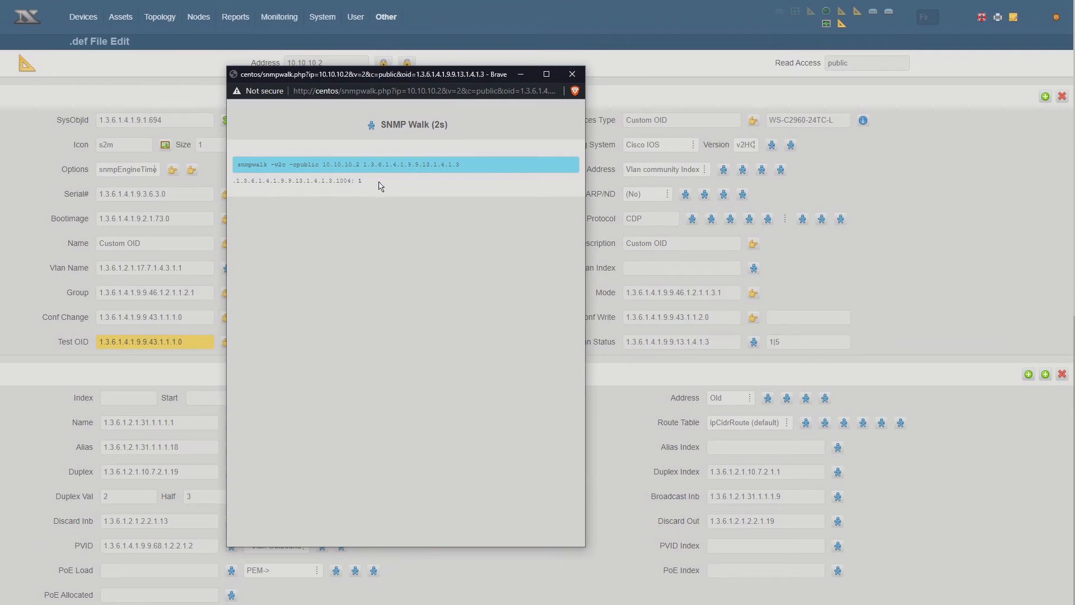
left_click(572, 74)
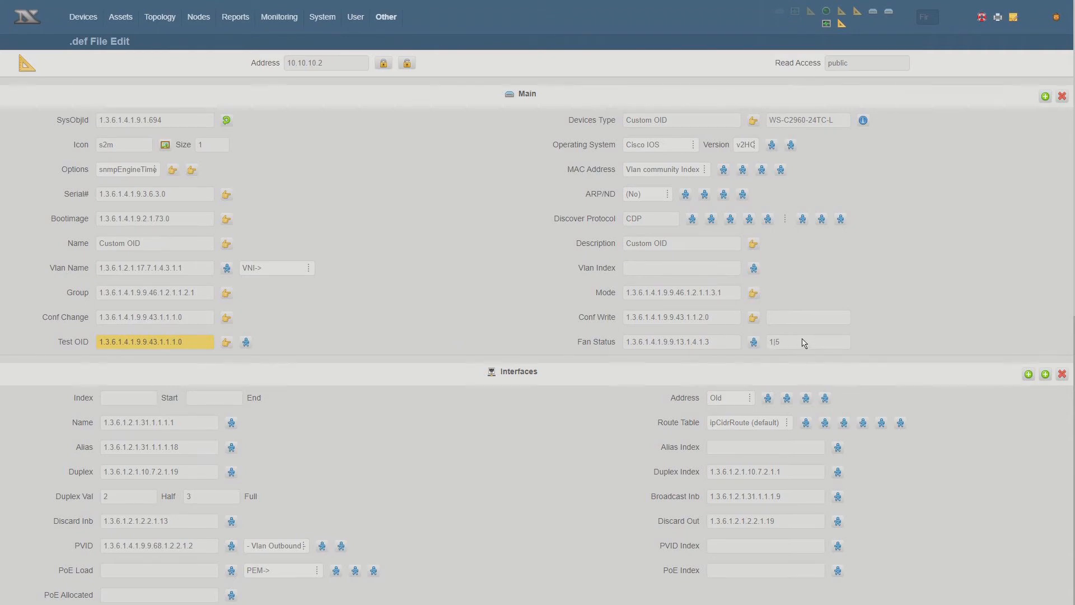
Write 1.3.6.1.4.1.9.1.694.def to /var/nedi/sysobj, replacing the existing file, and return to the form.
scroll(500, 341, "down", 3)
scroll(500, 341, "up", 3)
scroll(514, 331, "down", 3)
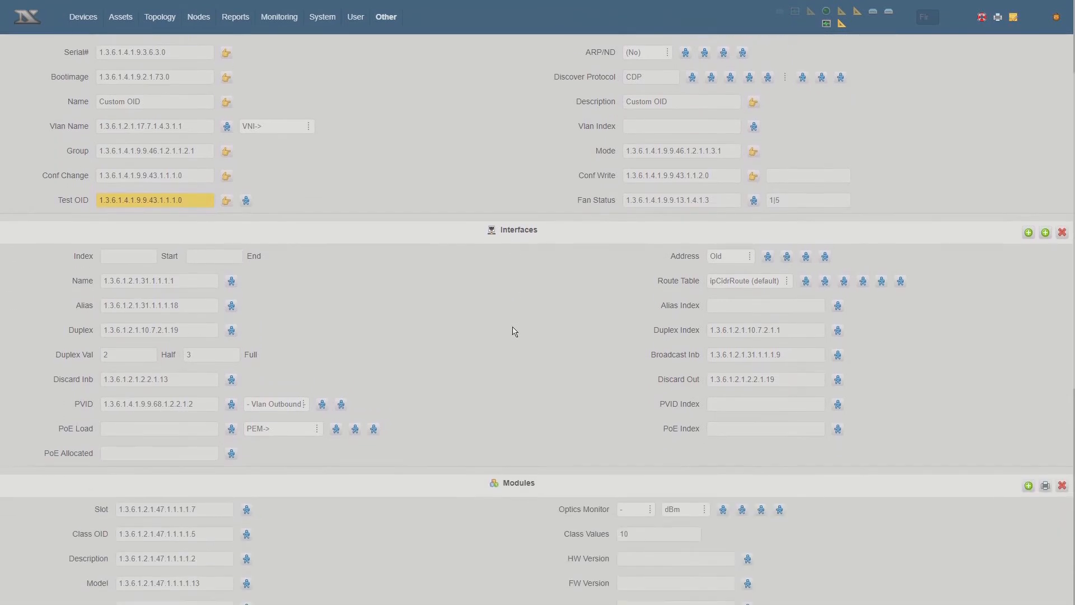
scroll(533, 305, "down", 2)
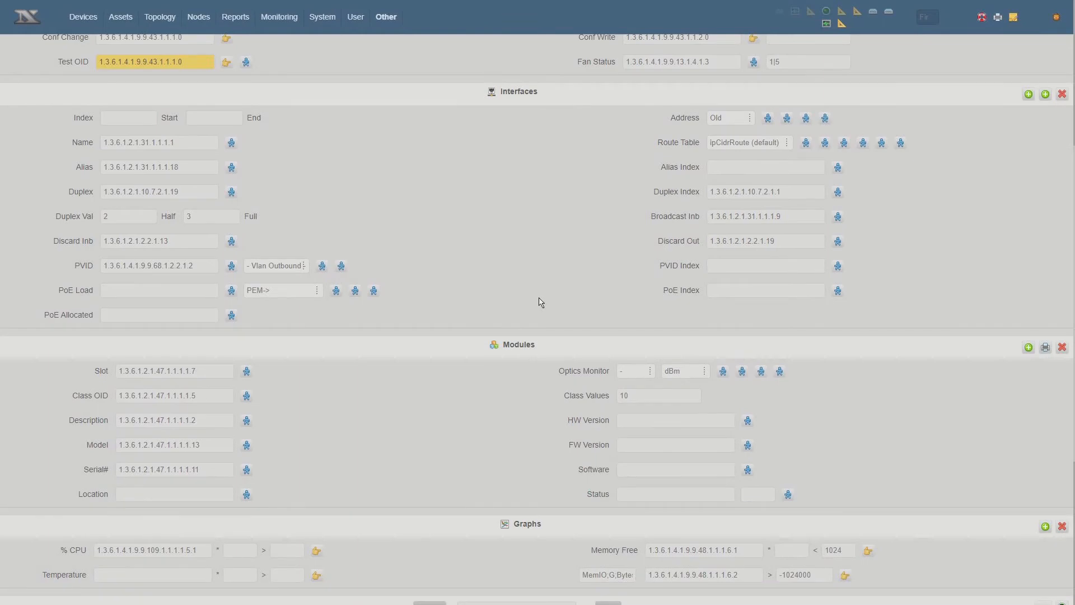
scroll(541, 303, "up", 1)
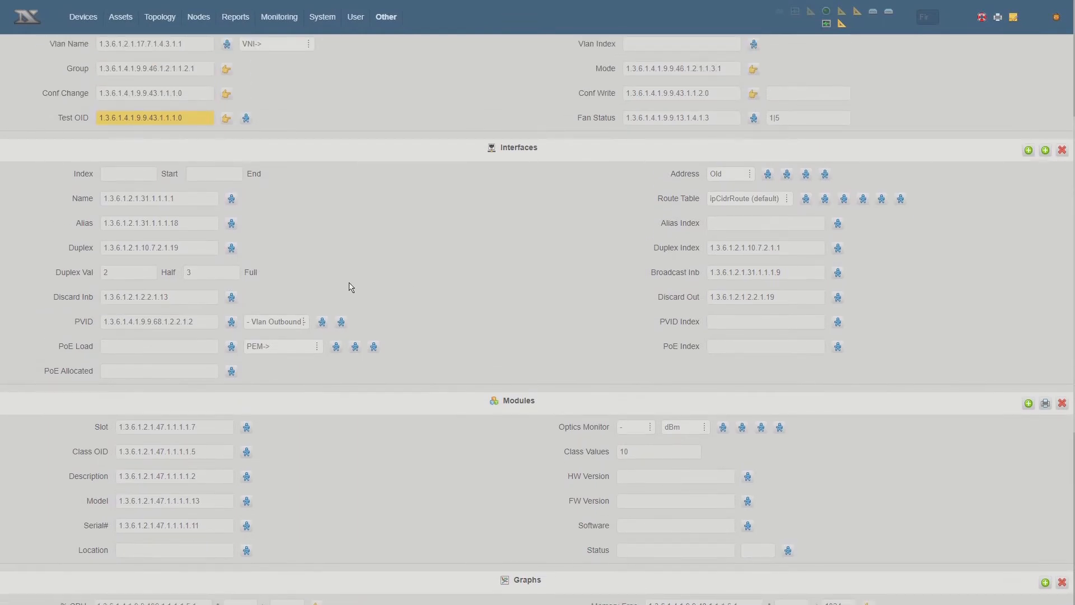
scroll(333, 281, "down", 5)
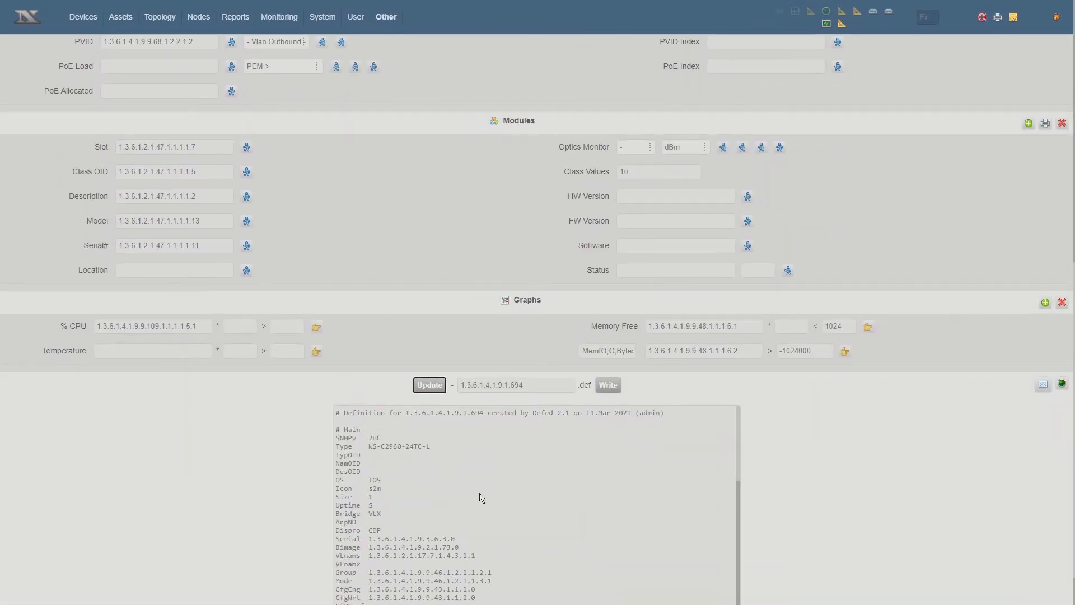
left_click(610, 386)
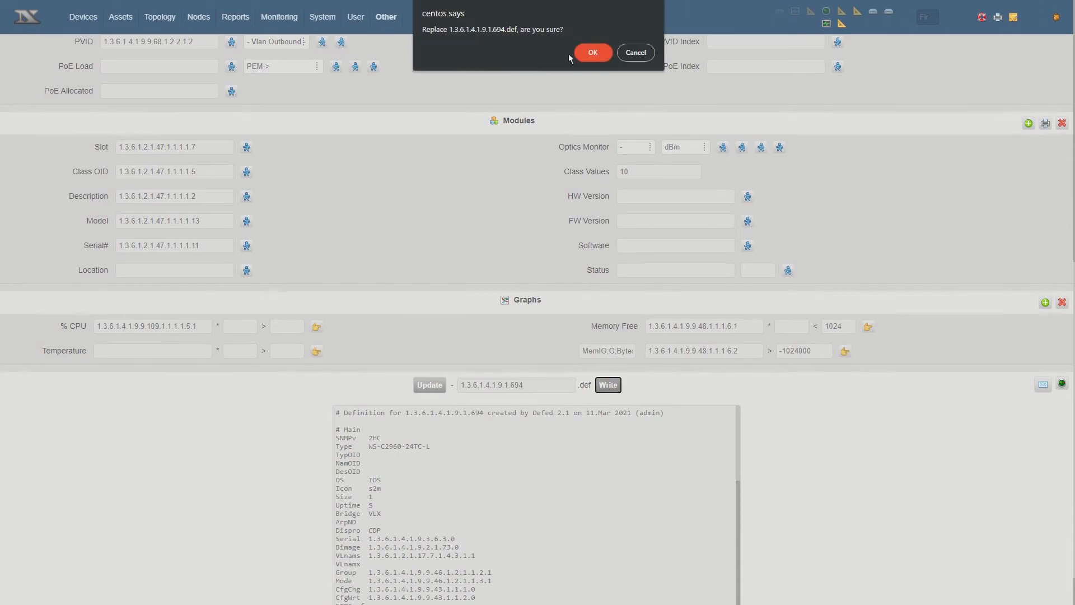
left_click(590, 52)
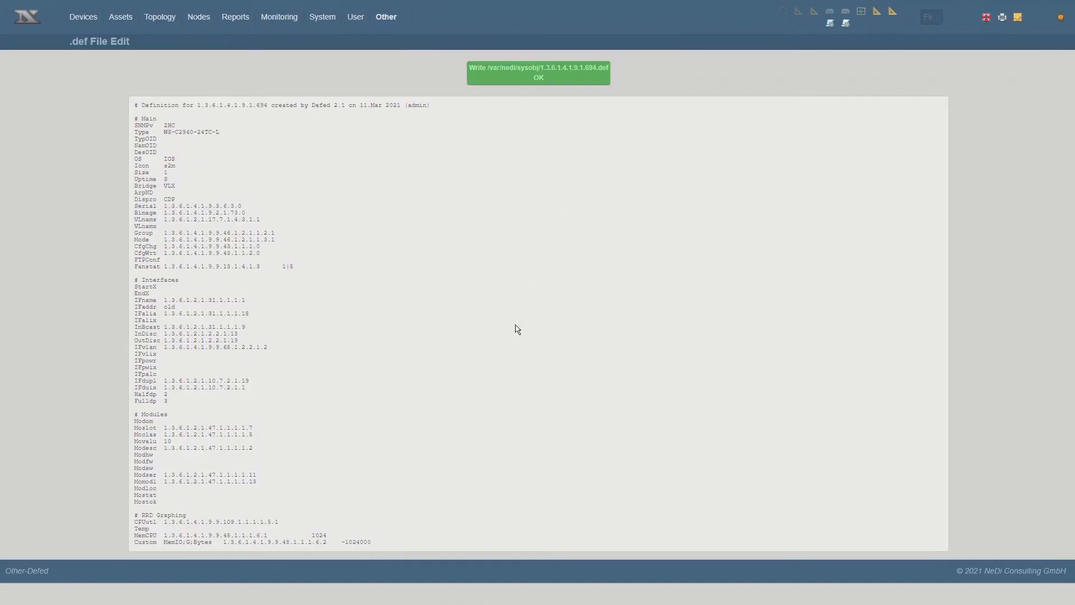
key("alt+Left")
scroll(502, 346, "up", 4)
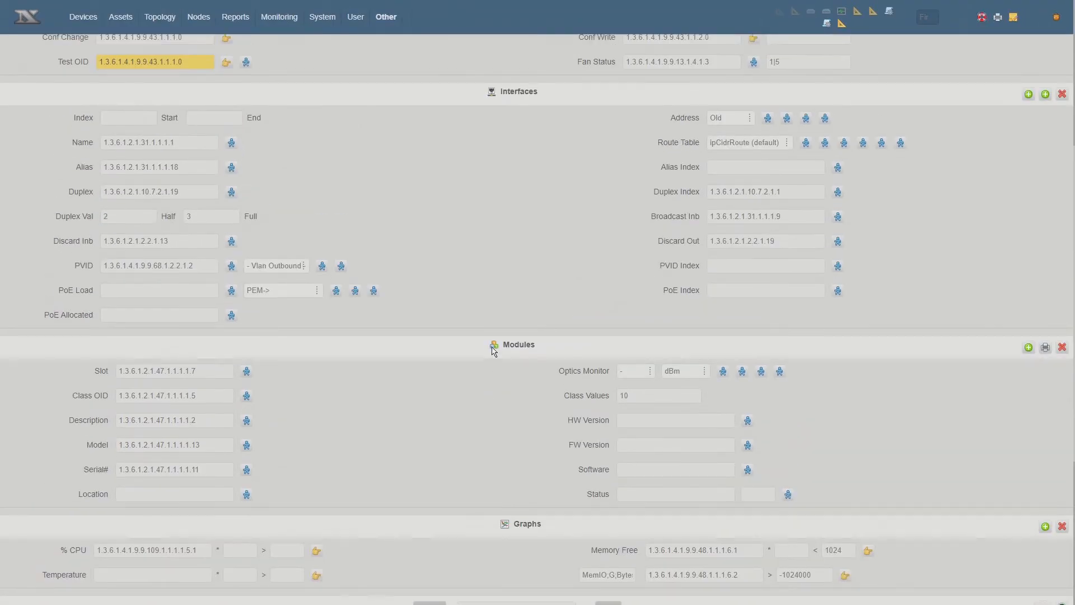
Clear the Interfaces section and reload its preset OIDs, ending on the default set.
left_click(1062, 95)
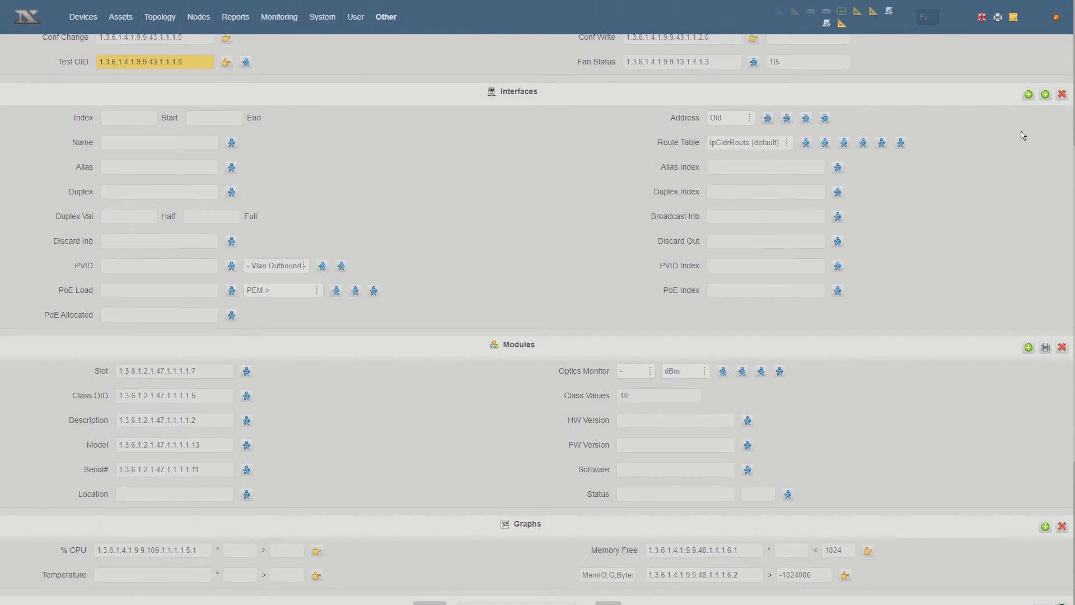
left_click(1028, 95)
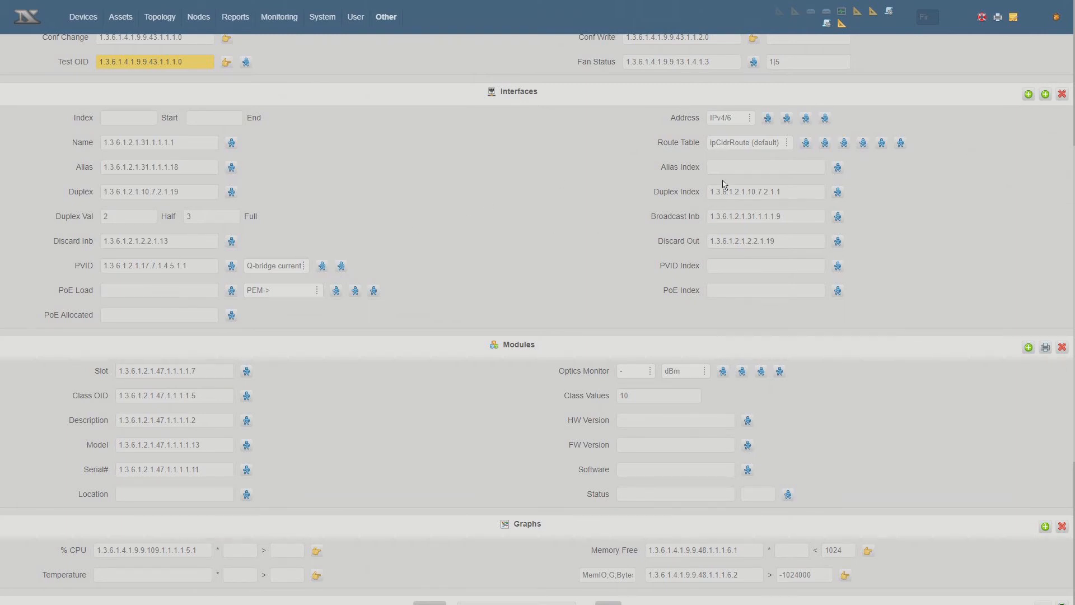
left_click(1046, 95)
left_click(1025, 96)
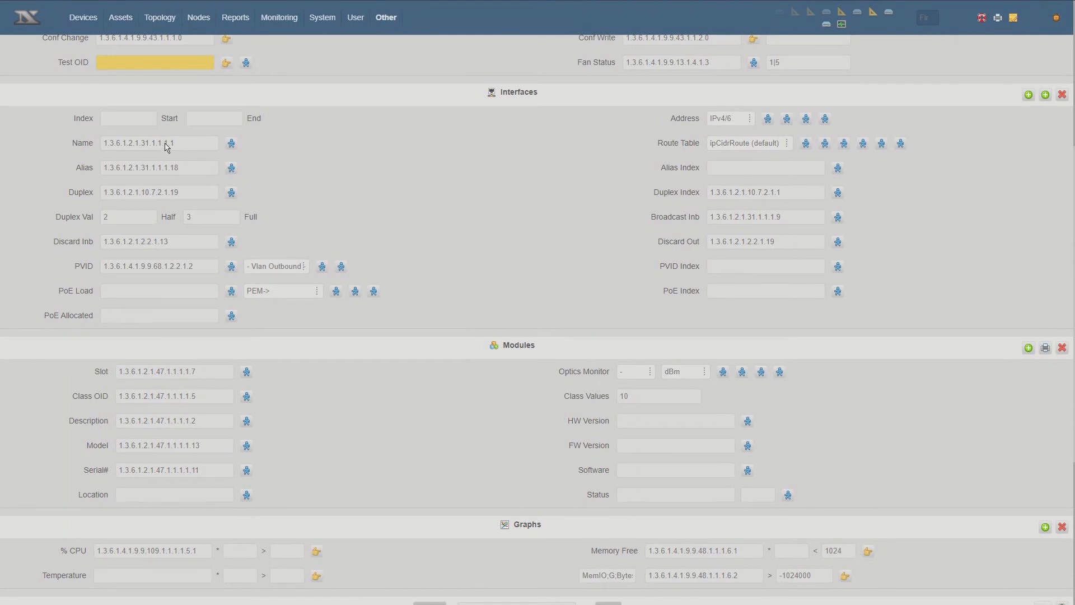
Enter 1 in the interface Index field, then delete it so Index stays empty.
left_click(138, 122)
type("1")
left_click(224, 124)
double_click(112, 119)
key("BackSpace")
scroll(689, 151, "up", 3)
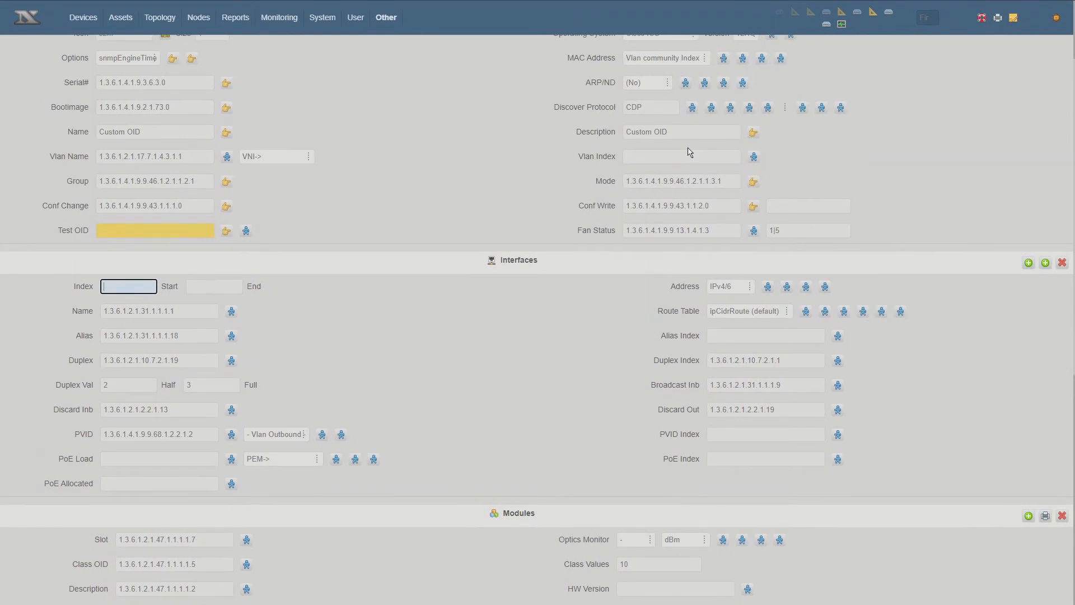
Review the ARP/ND and Address options, keeping (No) and IPv4/6.
left_click(653, 86)
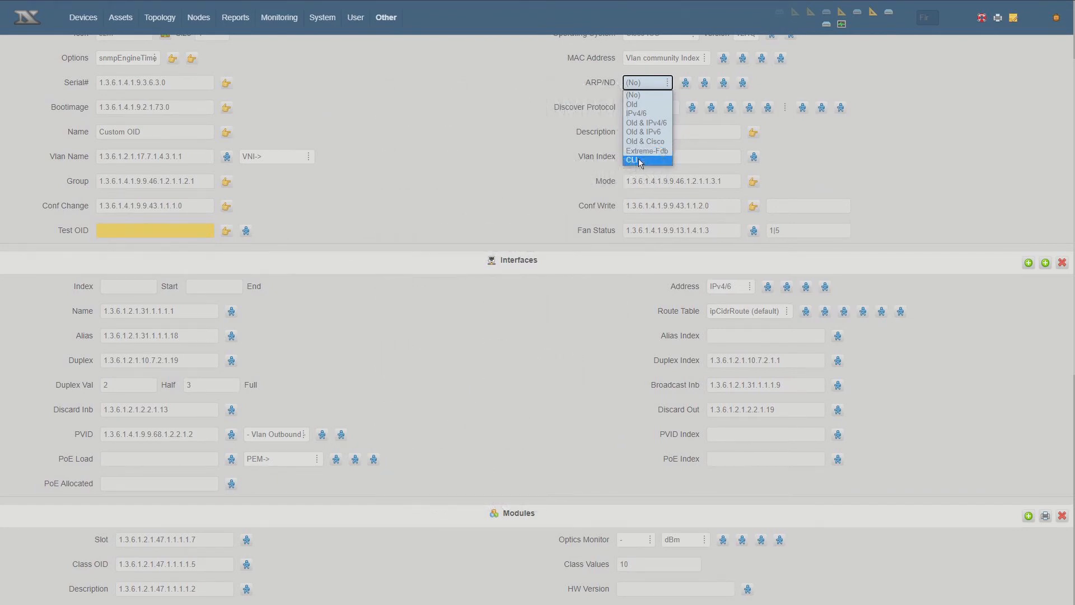
scroll(639, 159, "down", 2)
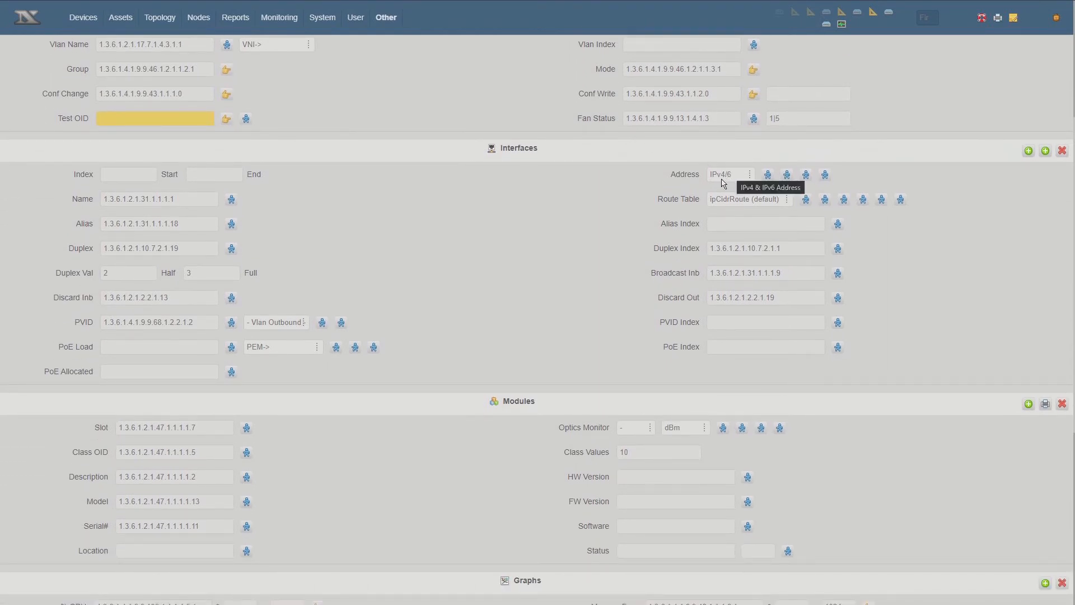
scroll(704, 177, "up", 1)
scroll(701, 177, "up", 1)
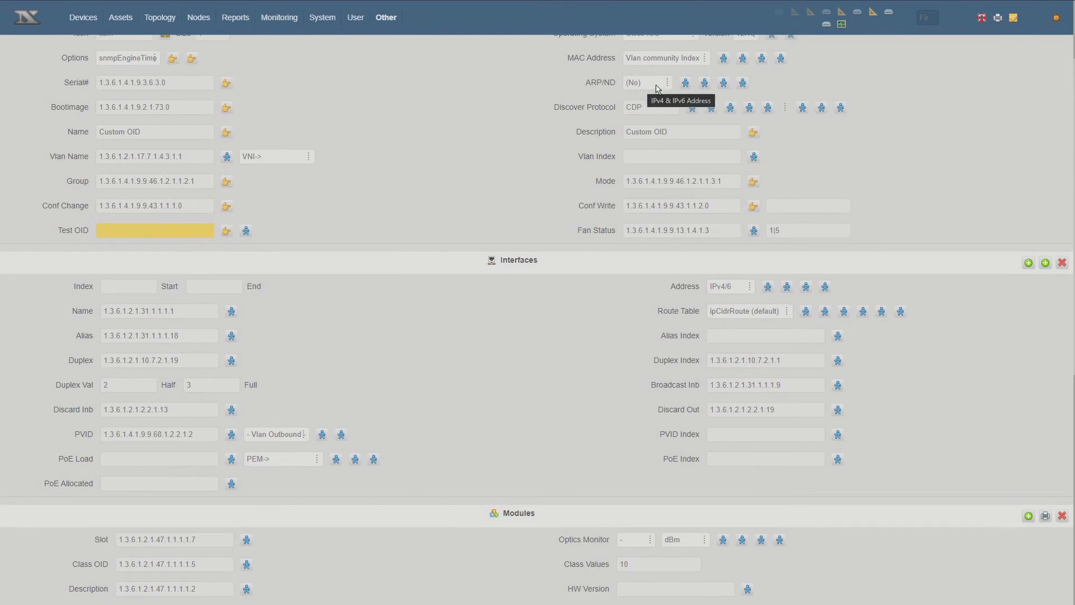
scroll(662, 118, "down", 3)
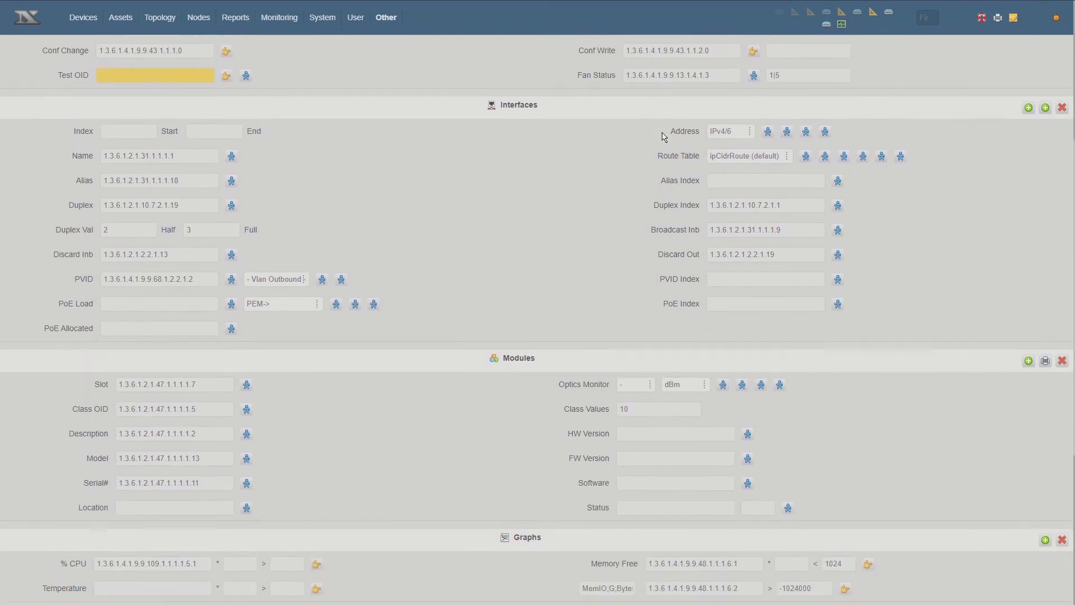
left_click(744, 121)
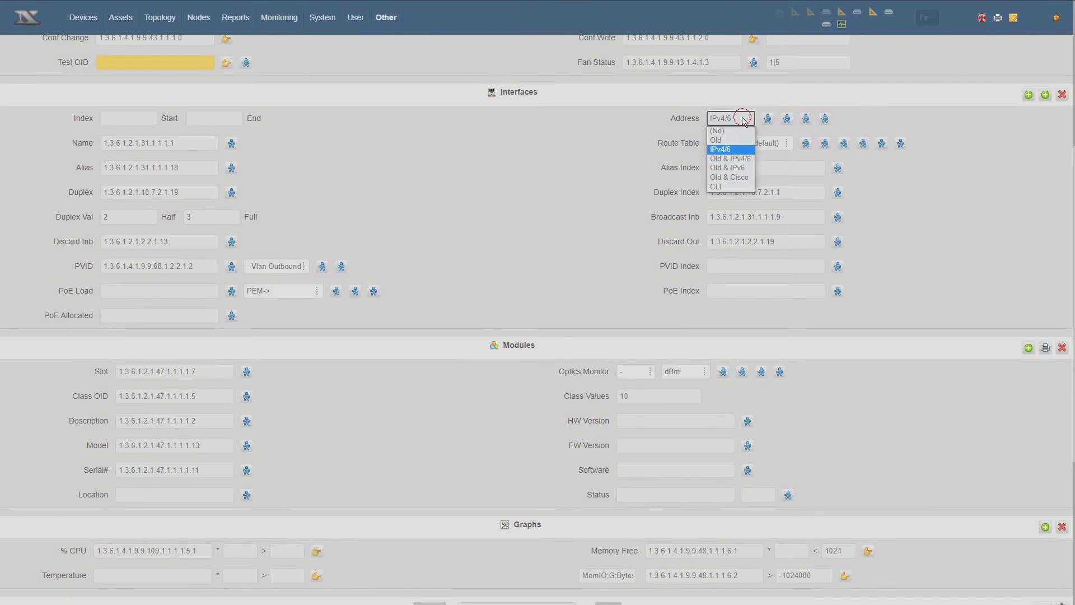
left_click(730, 149)
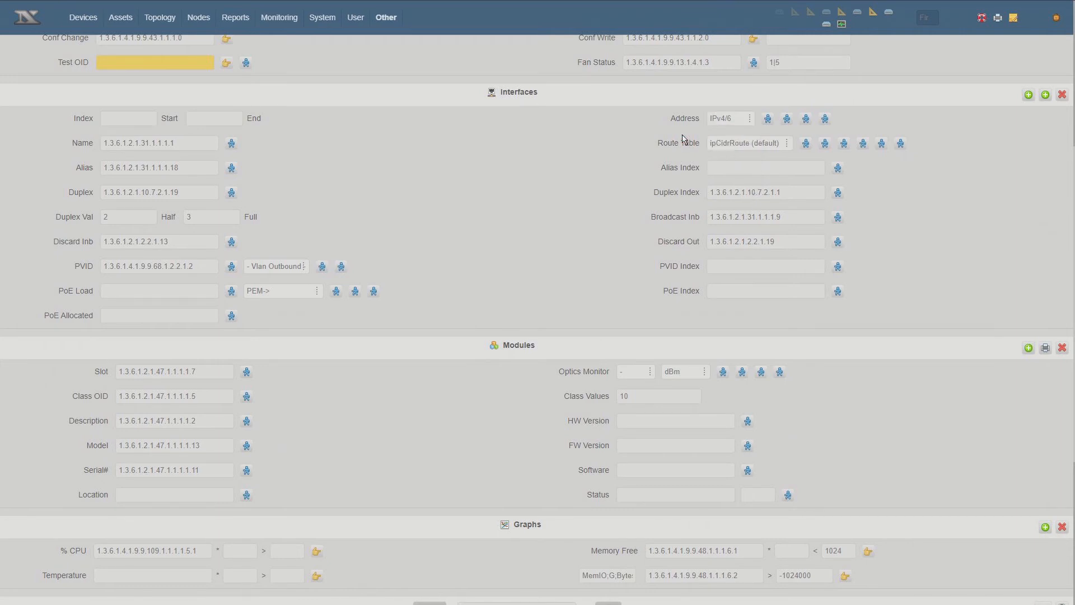
Check Route Table options, keeping ipCidrRoute (default), and walk Duplex OID 1.3.6.1.2.1.10.7.2.1.19.
left_click(751, 146)
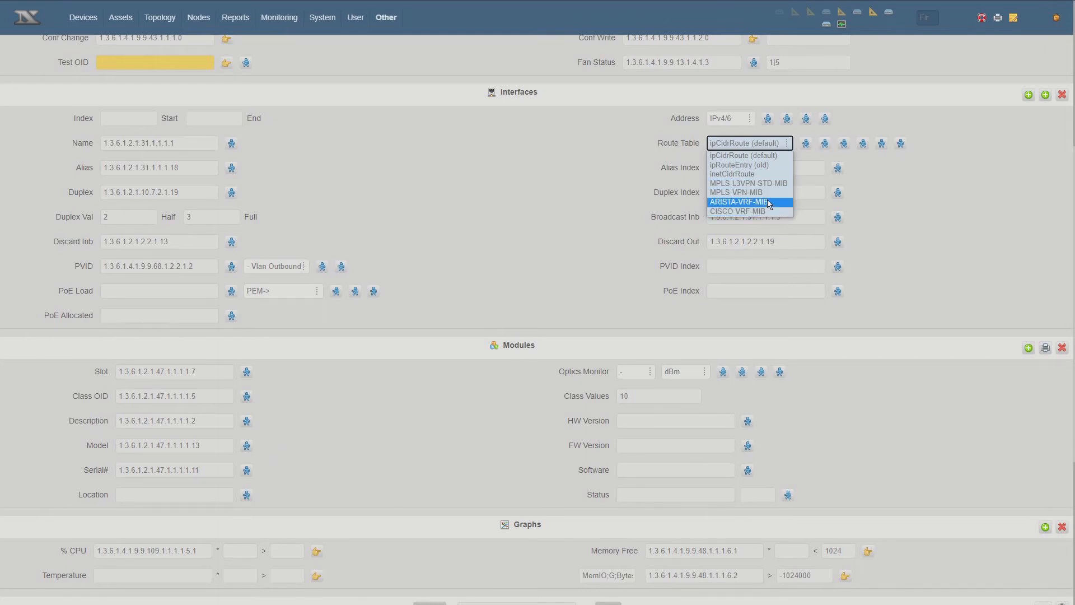
left_click(822, 156)
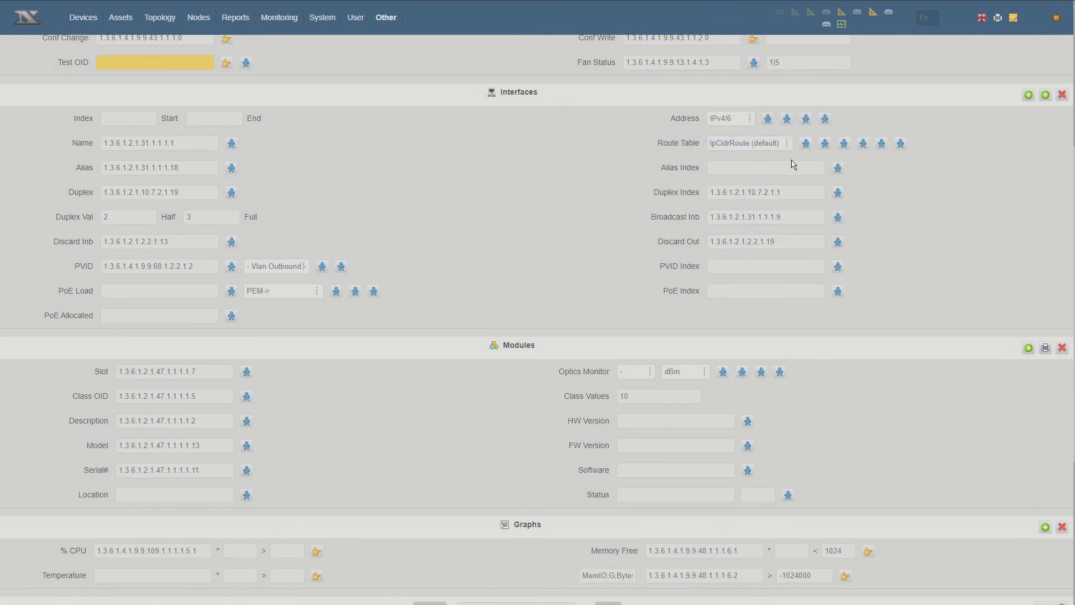
left_click(768, 144)
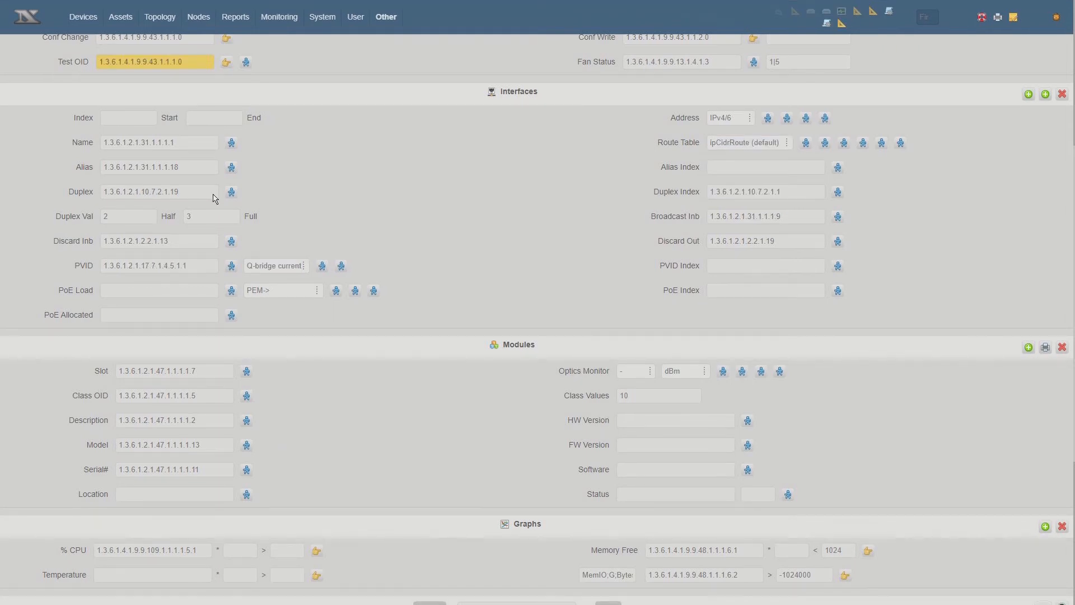
left_click(232, 193)
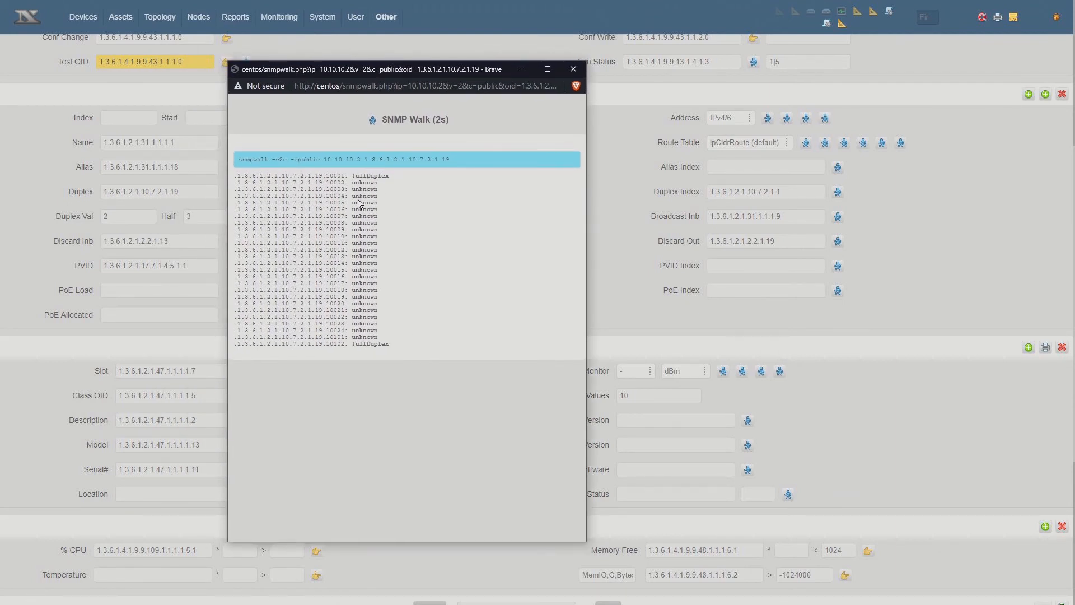
Walk the Duplex Index OID to check its index pairs, then clear the Duplex Index field.
left_click(574, 69)
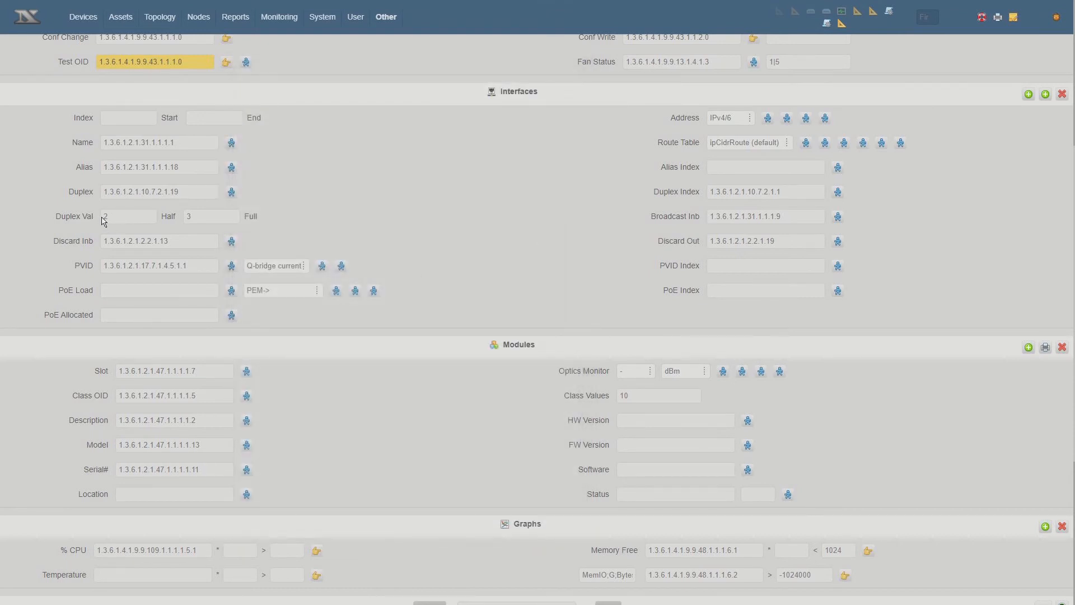
double_click(139, 220)
double_click(216, 218)
double_click(809, 195)
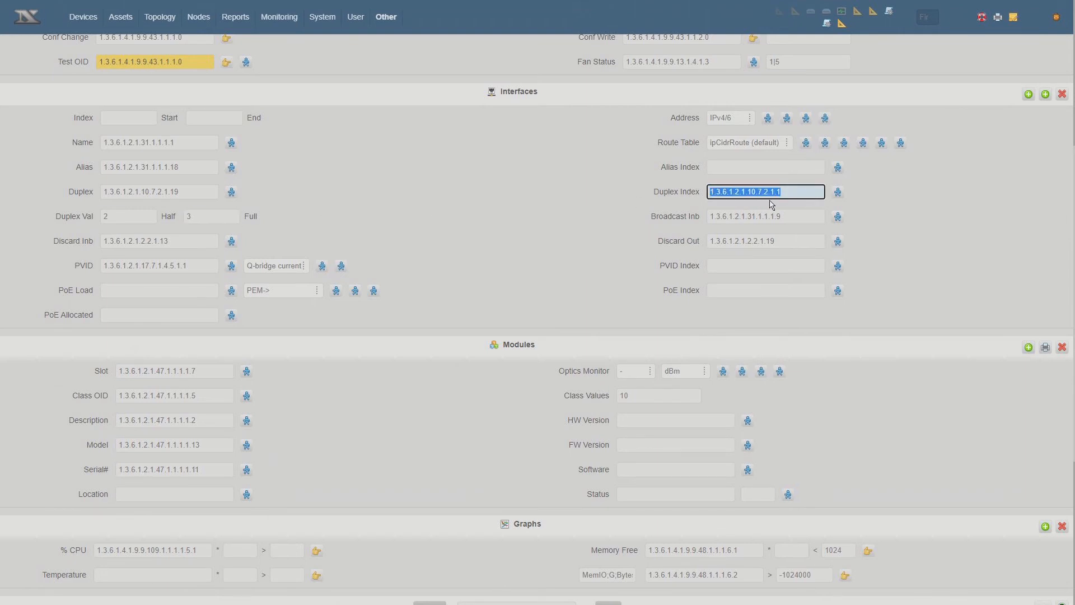
left_click(837, 192)
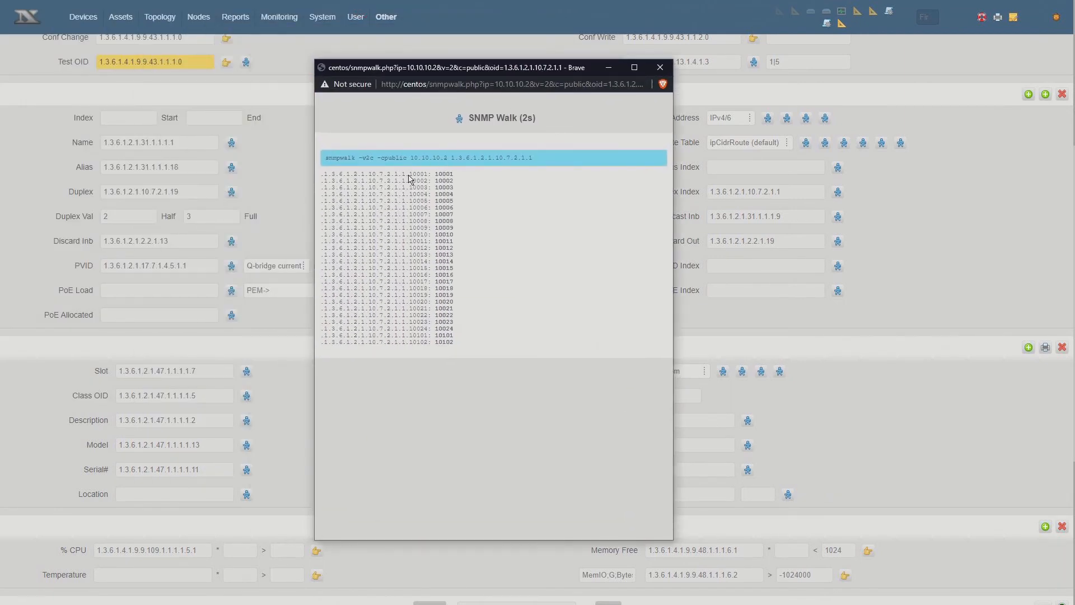
left_click_drag(409, 176, 468, 179)
left_click(661, 68)
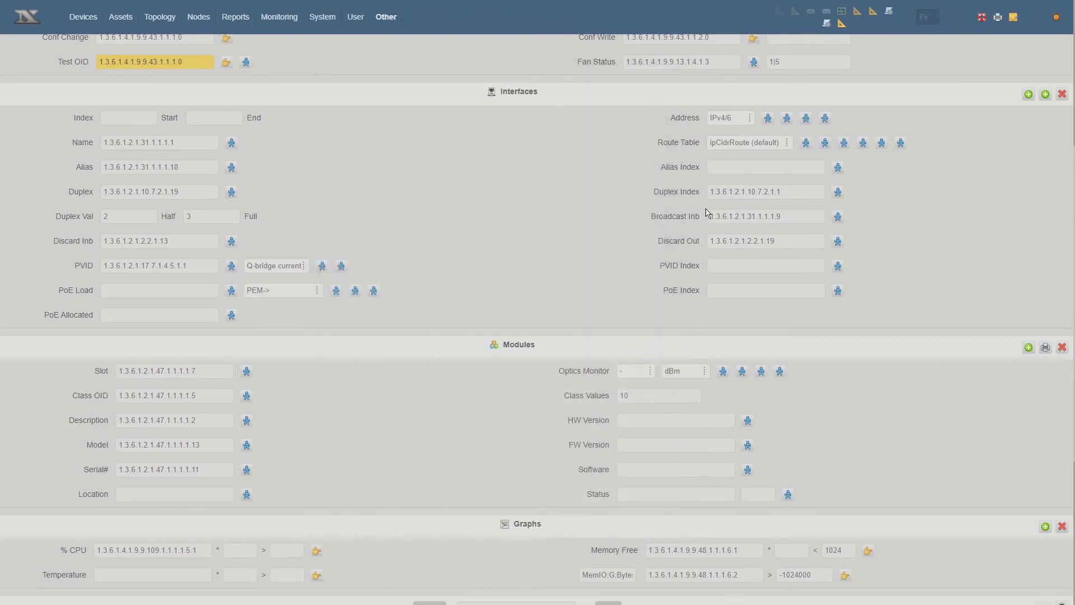
left_click(748, 192)
key("BackSpace")
left_click(377, 217)
Walk the PVID OID, then select the 3560CX definition's PVID OID 1.3.6.1.4.1.9.9.68.1.2.2.1.2.
left_click(231, 265)
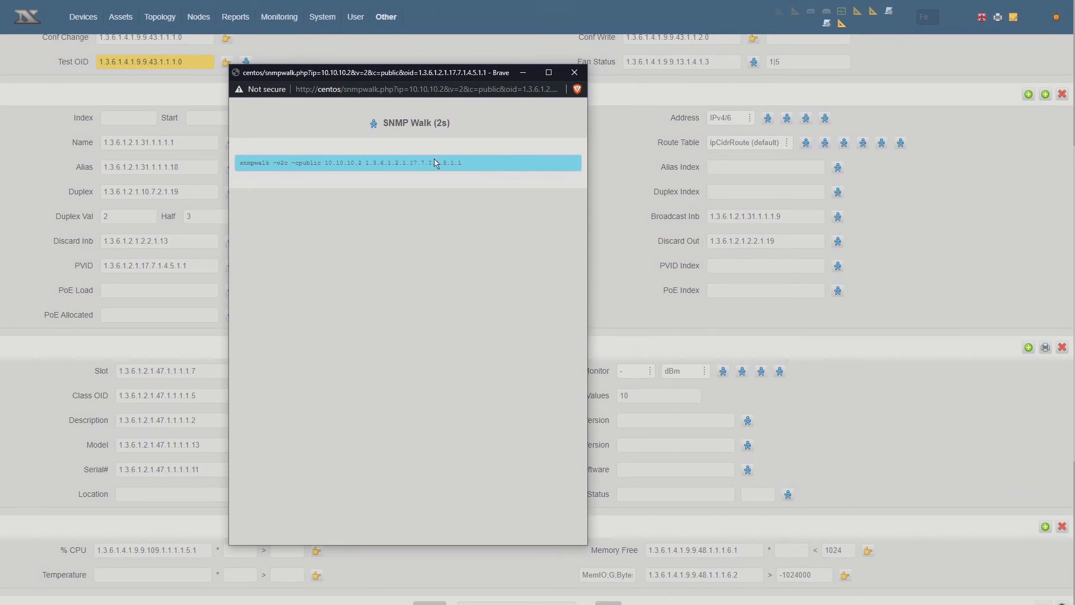
left_click(574, 73)
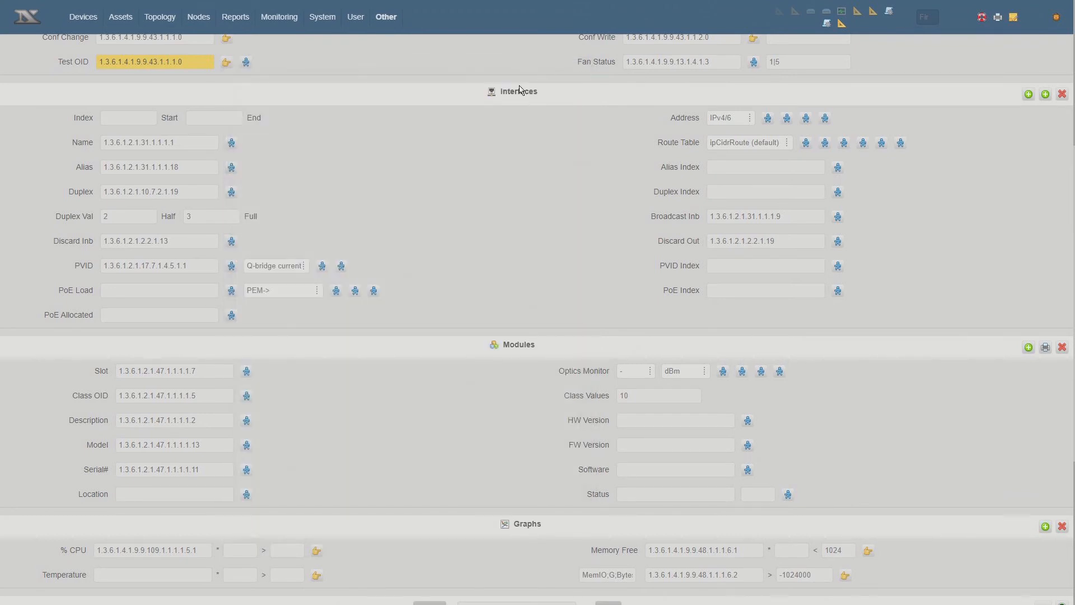
left_click(682, 292)
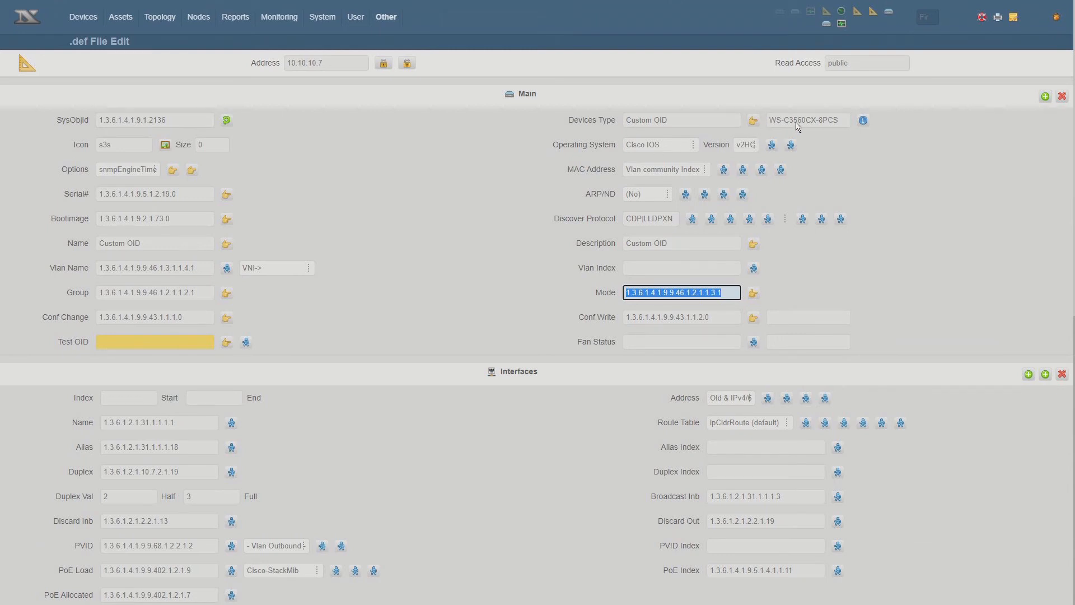
scroll(445, 380, "down", 3)
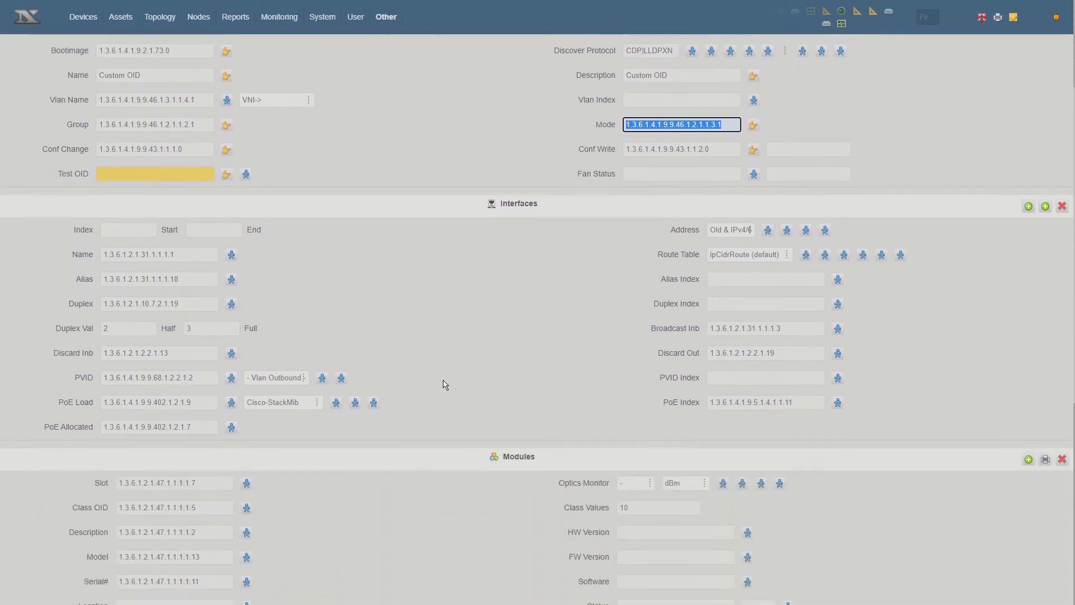
left_click(141, 381)
key("ctrl+c")
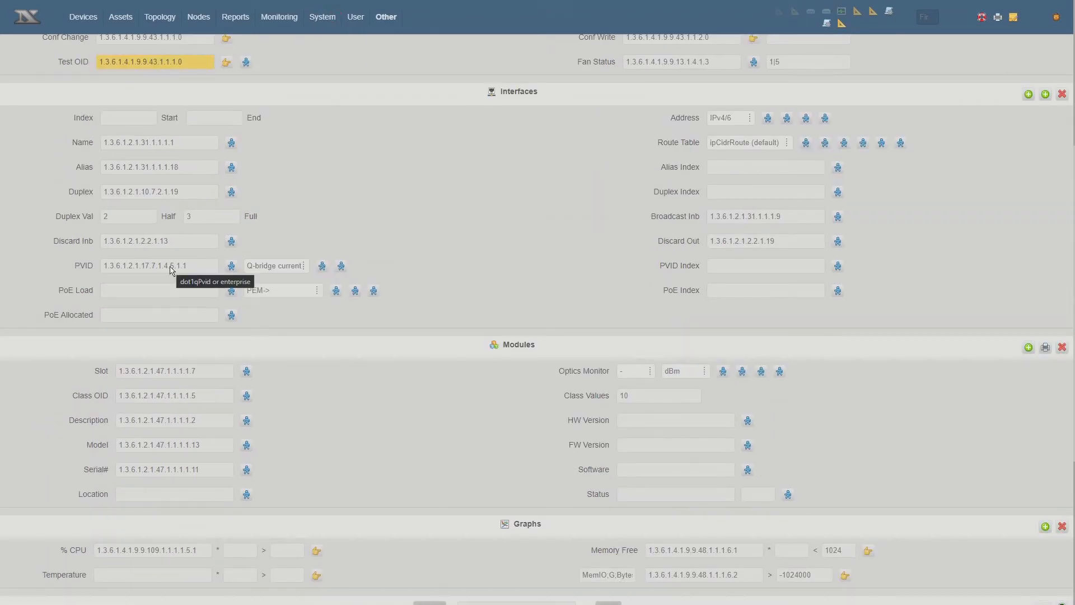
Paste 1.3.6.1.4.1.9.9.68.1.2.2.1.2 into PVID, walk it to see VLANs like 666, and keep Q-bridge current.
left_click(171, 266)
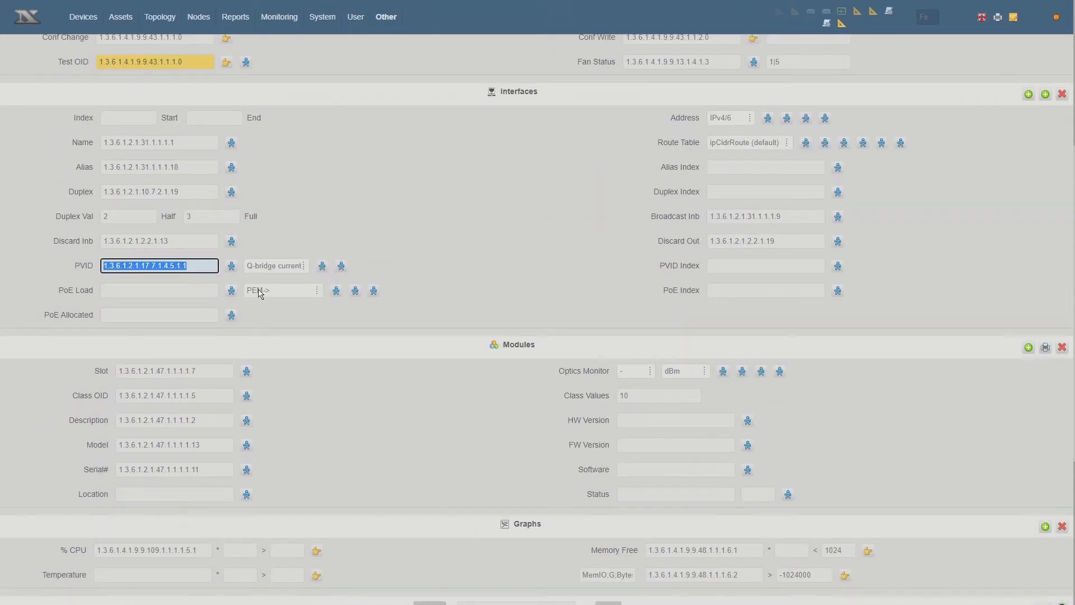
key("ctrl+v")
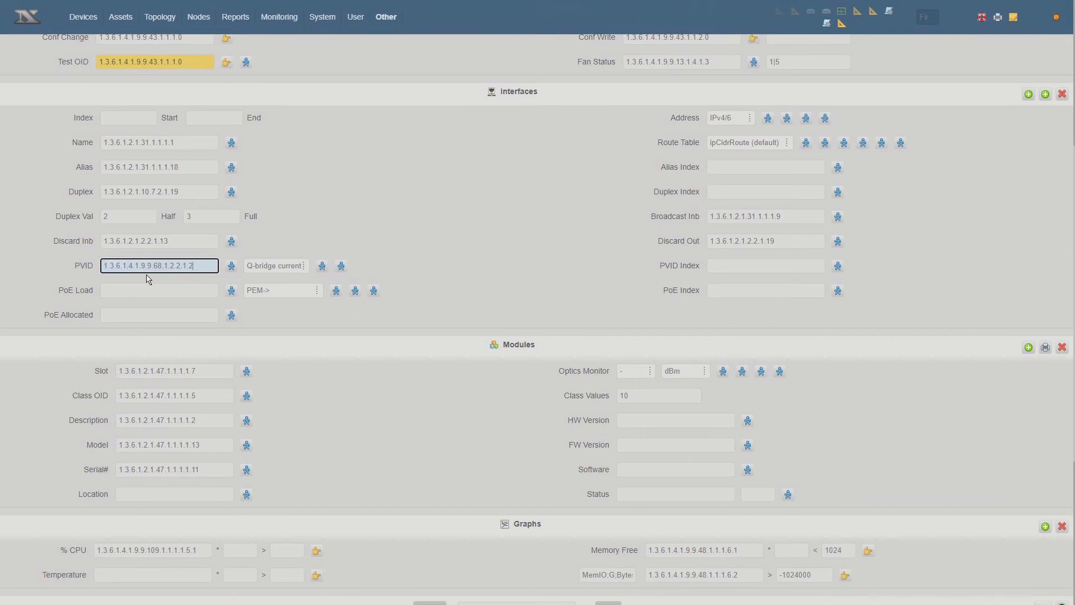
left_click(230, 266)
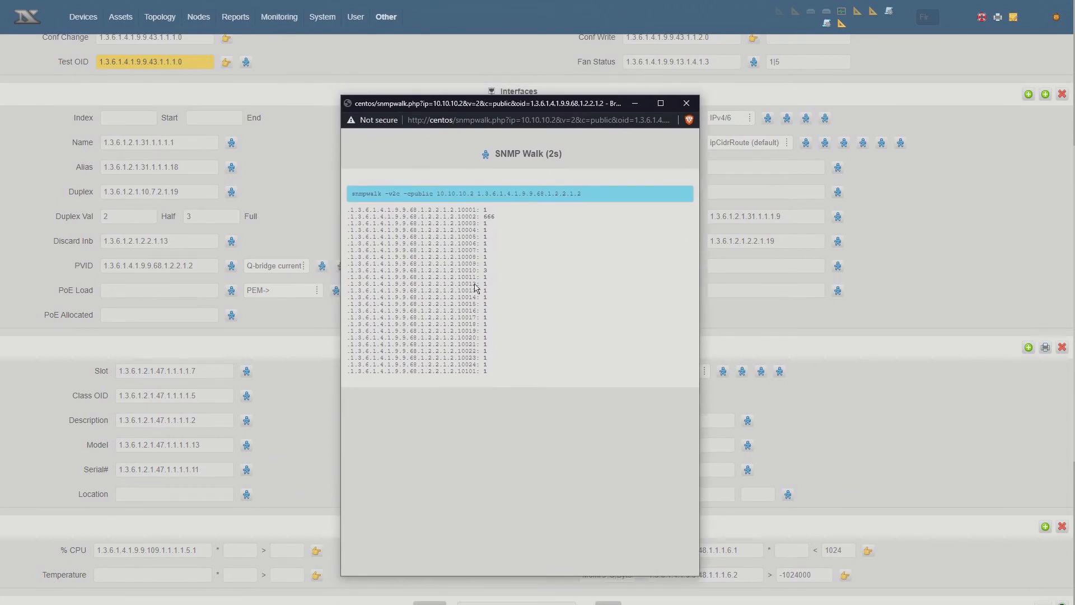
left_click_drag(483, 216, 501, 220)
left_click(690, 104)
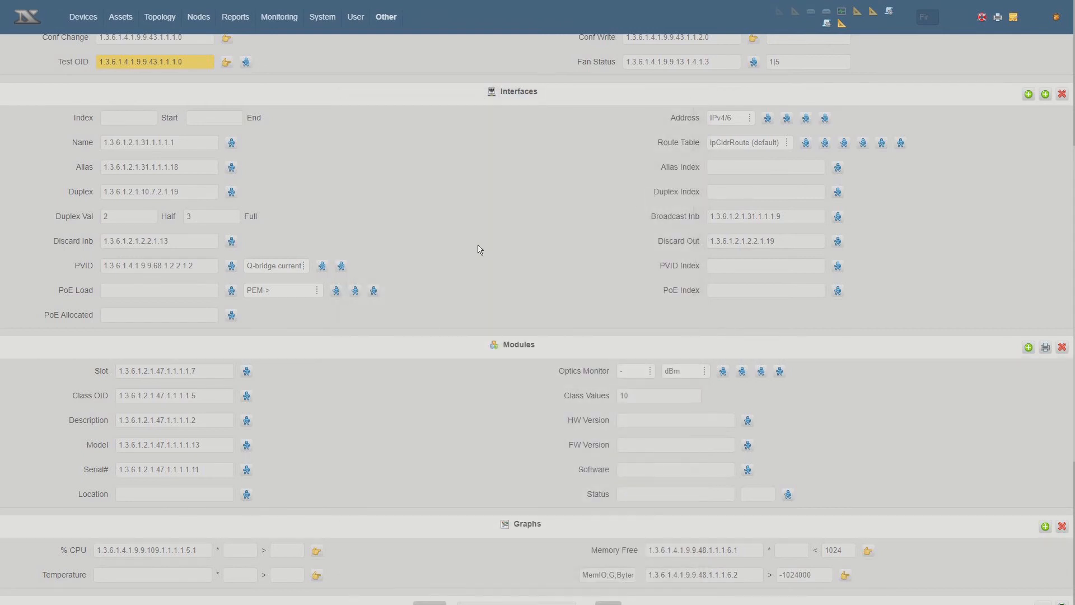
left_click(274, 266)
left_click(299, 239)
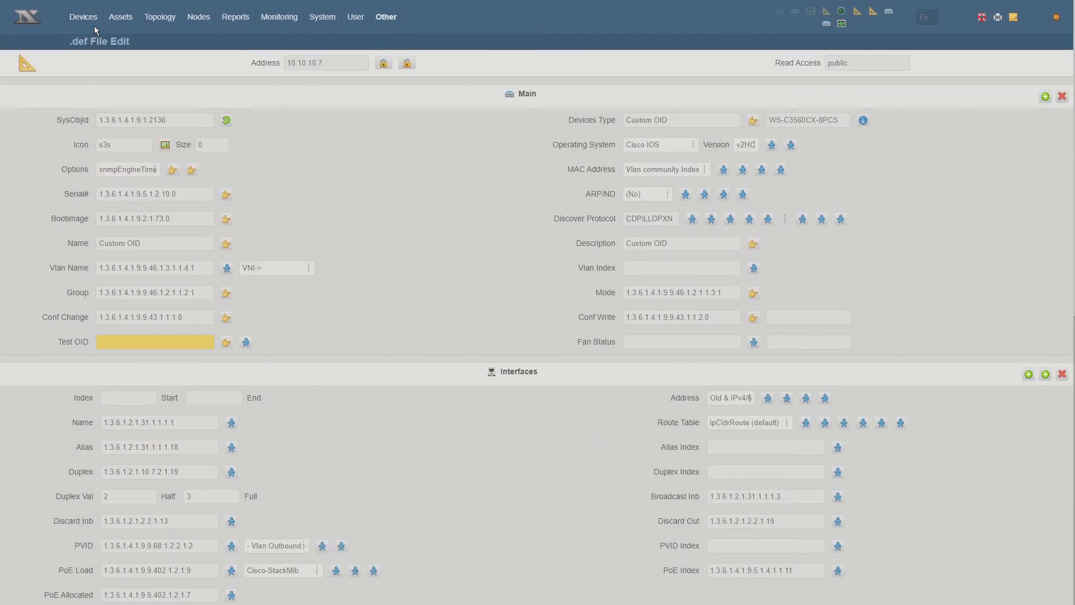
Filter the device list to Hewlett-Packard and open the 2520G8-P switch's .def definition.
mouse_move(87, 23)
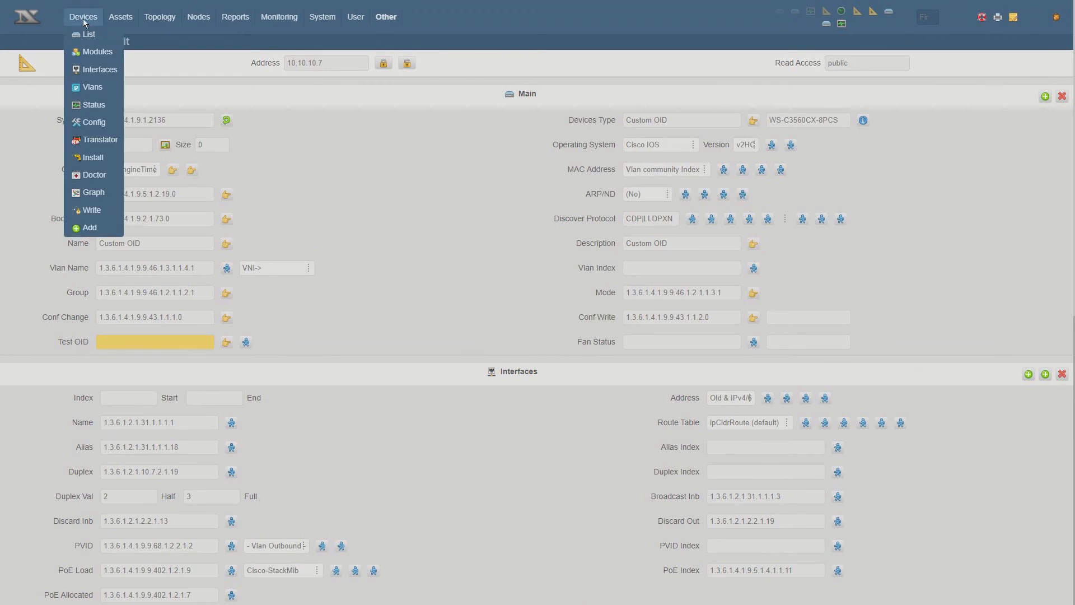
left_click(82, 34)
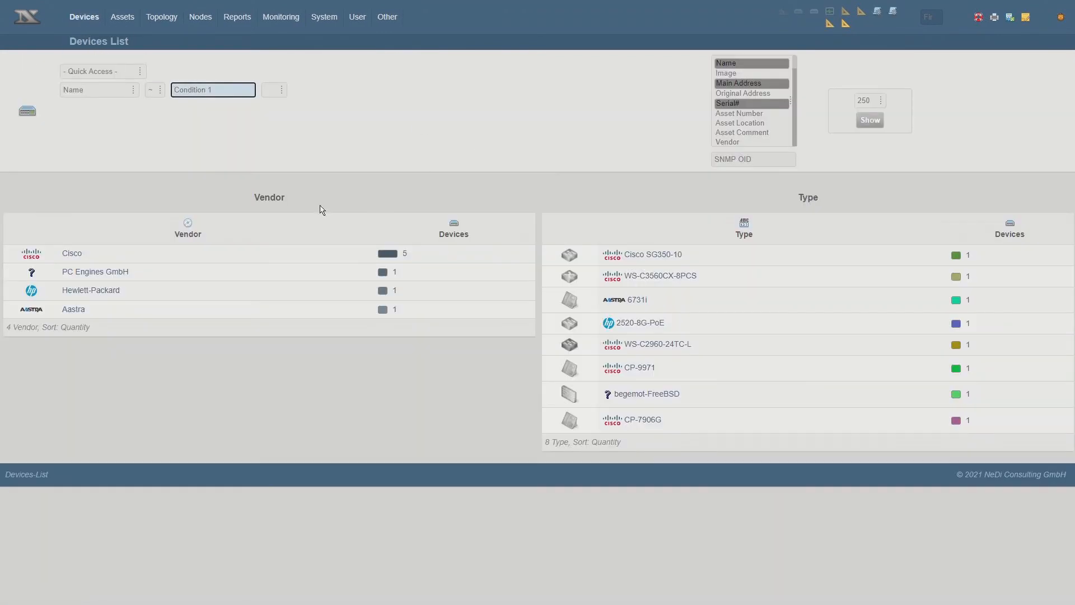
left_click(395, 291)
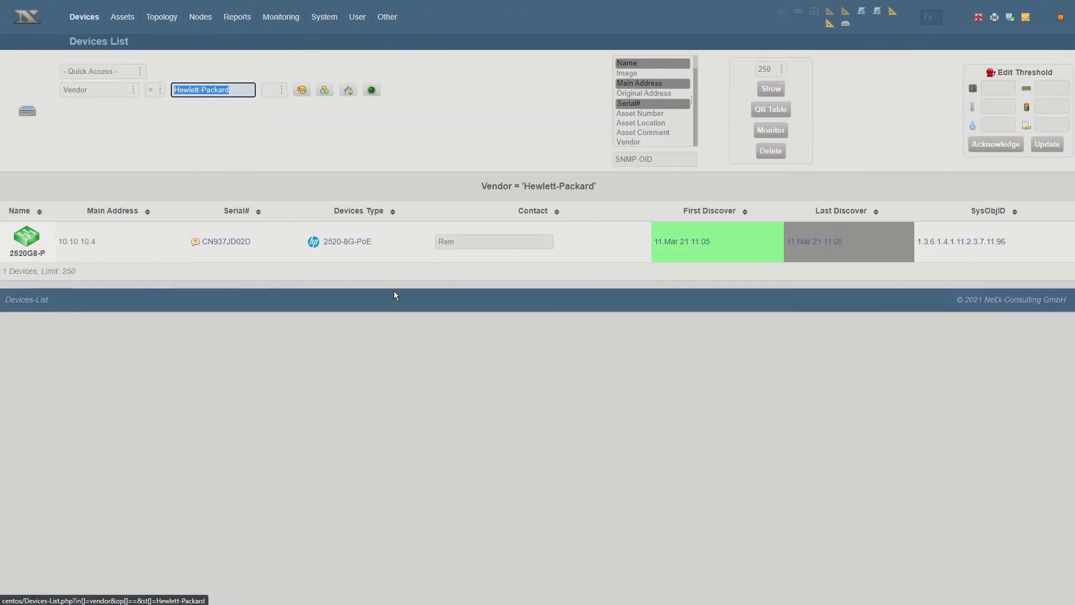
left_click(27, 236)
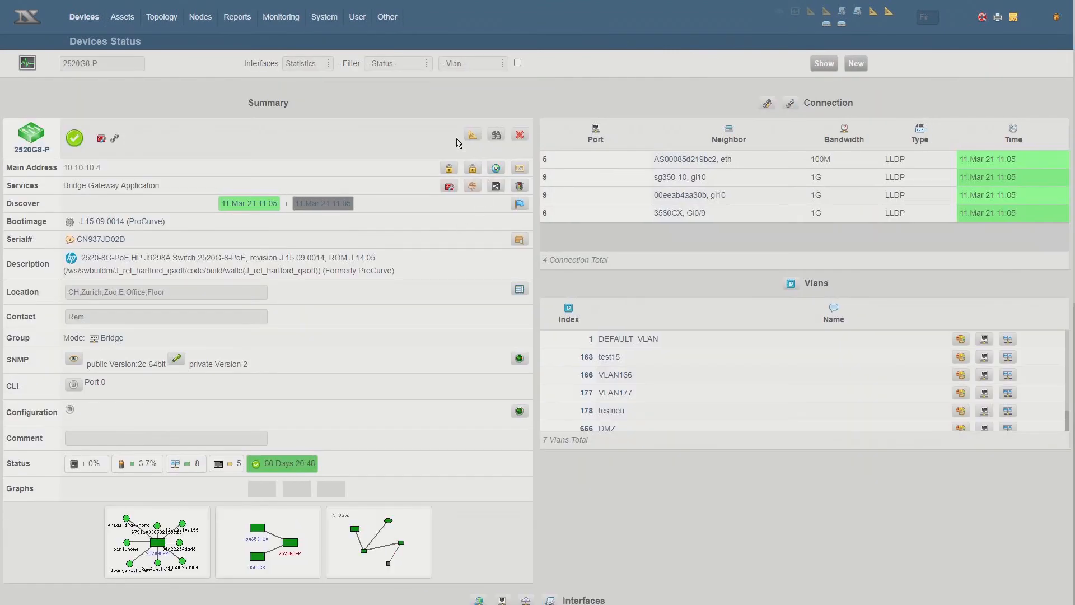
left_click(472, 135)
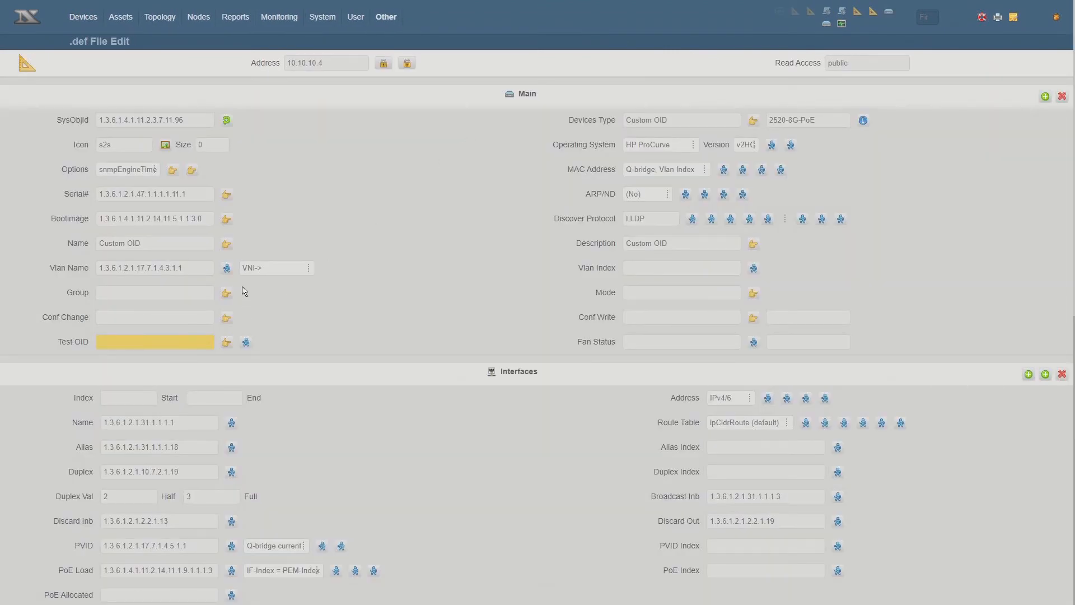
Review an SNMP walk result over the HP definition form, then close it.
scroll(265, 404, "down", 4)
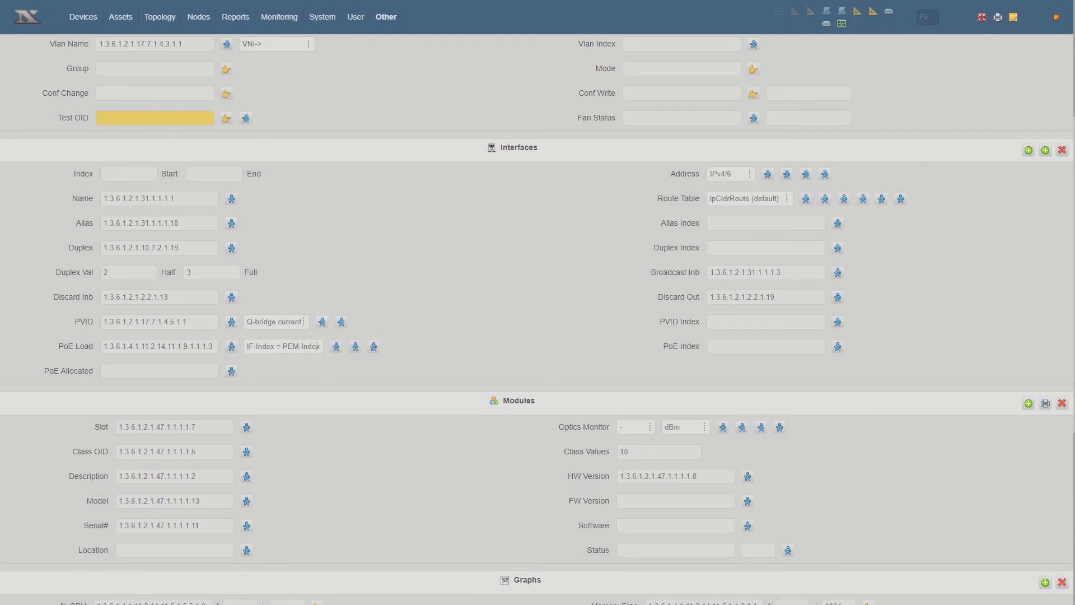
left_click_drag(0, 56, 405, 86)
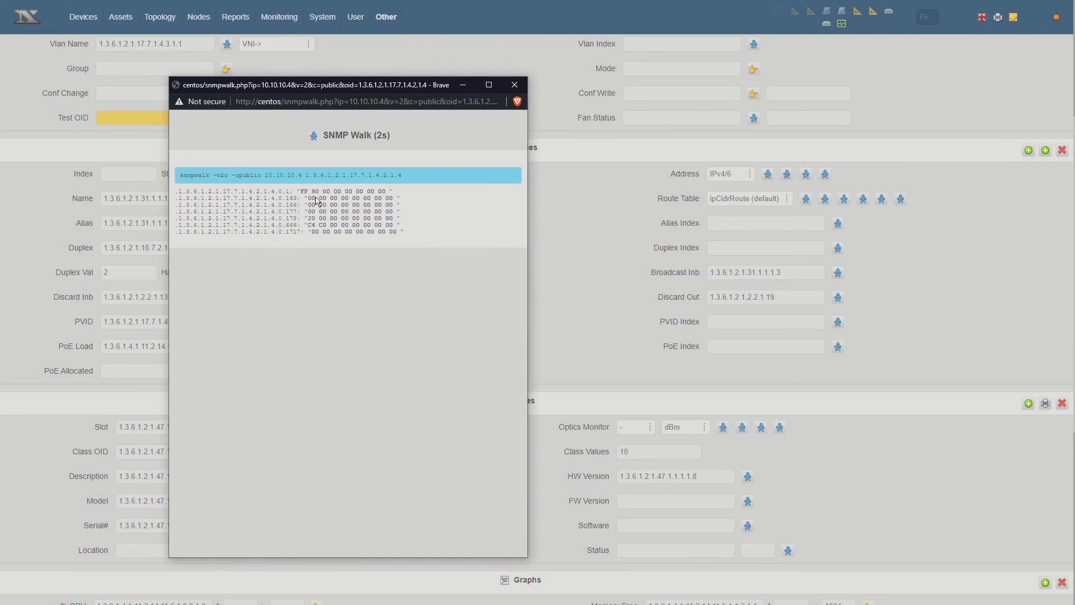
left_click(514, 85)
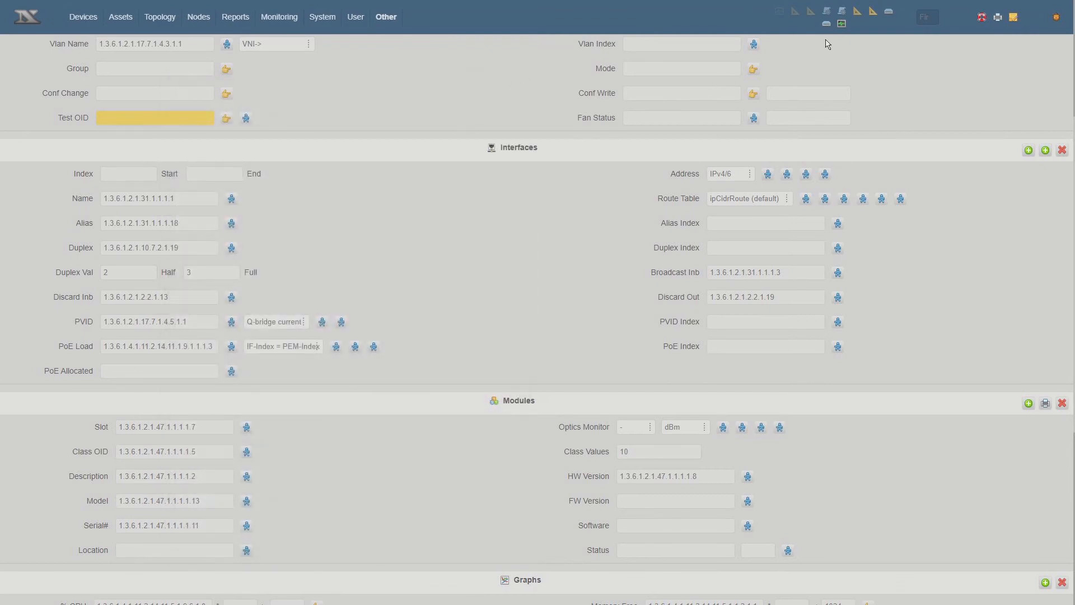
Inspect the 2520G8-P status page's Interfaces PVID cells for tagged VLANs.
left_click(841, 22)
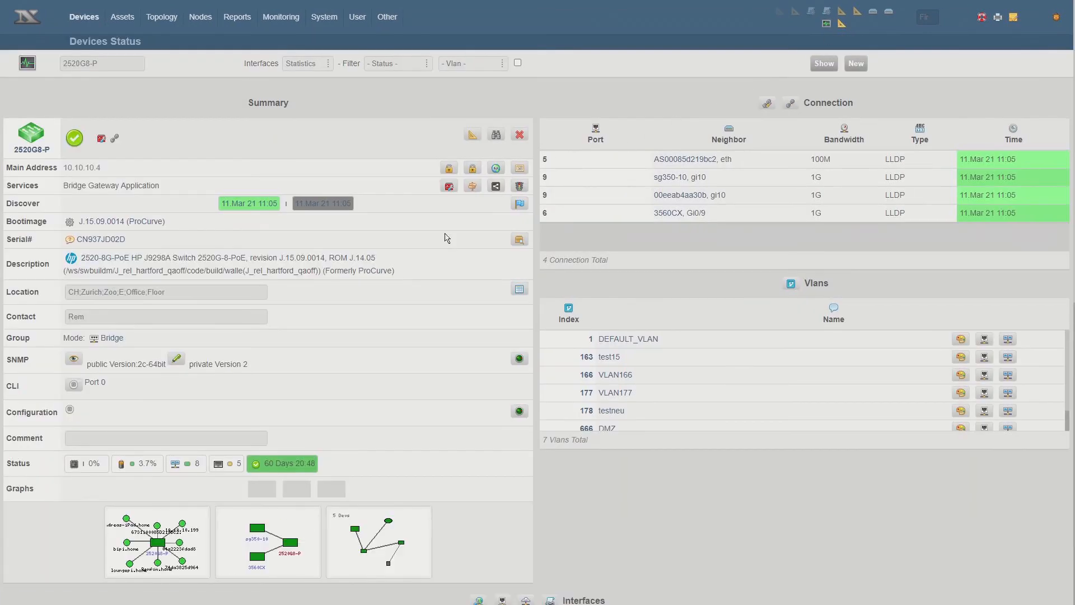
scroll(428, 242, "down", 2)
scroll(429, 242, "up", 2)
scroll(444, 280, "down", 3)
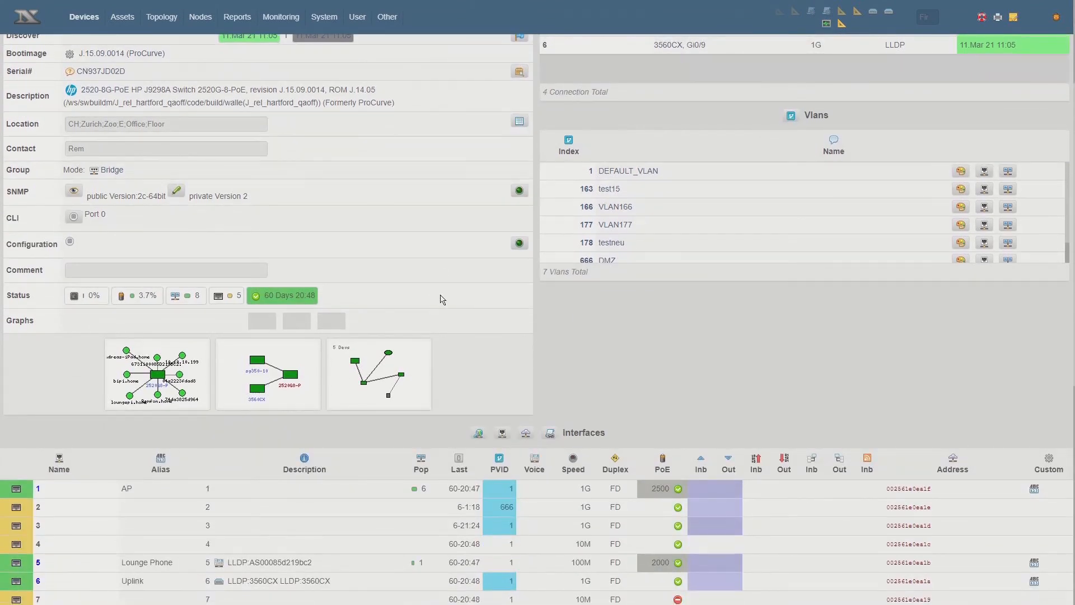
scroll(442, 300, "down", 1)
scroll(442, 300, "up", 5)
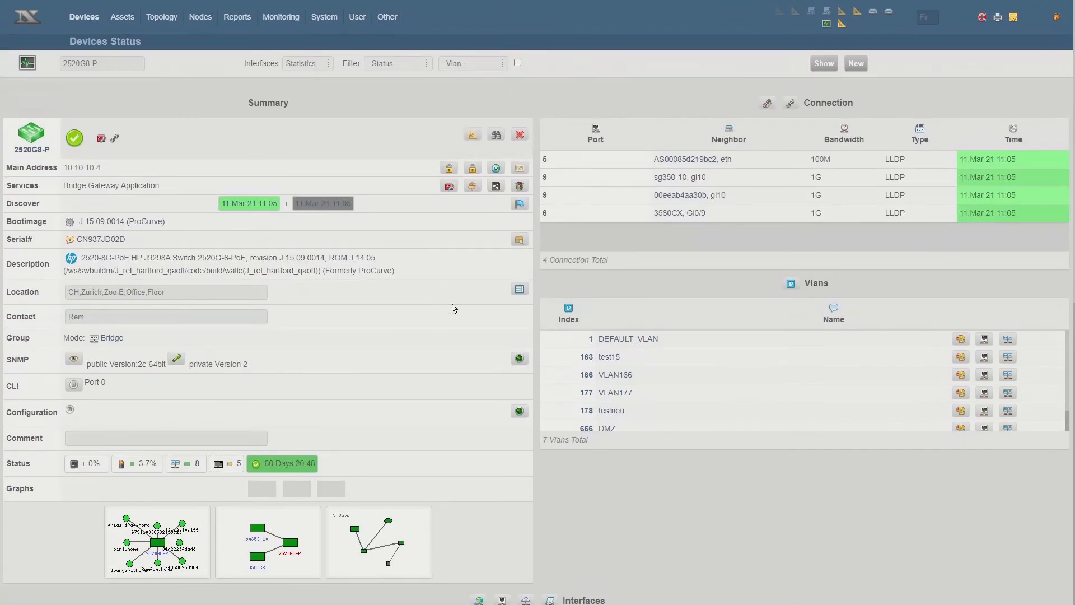
scroll(330, 270, "down", 1)
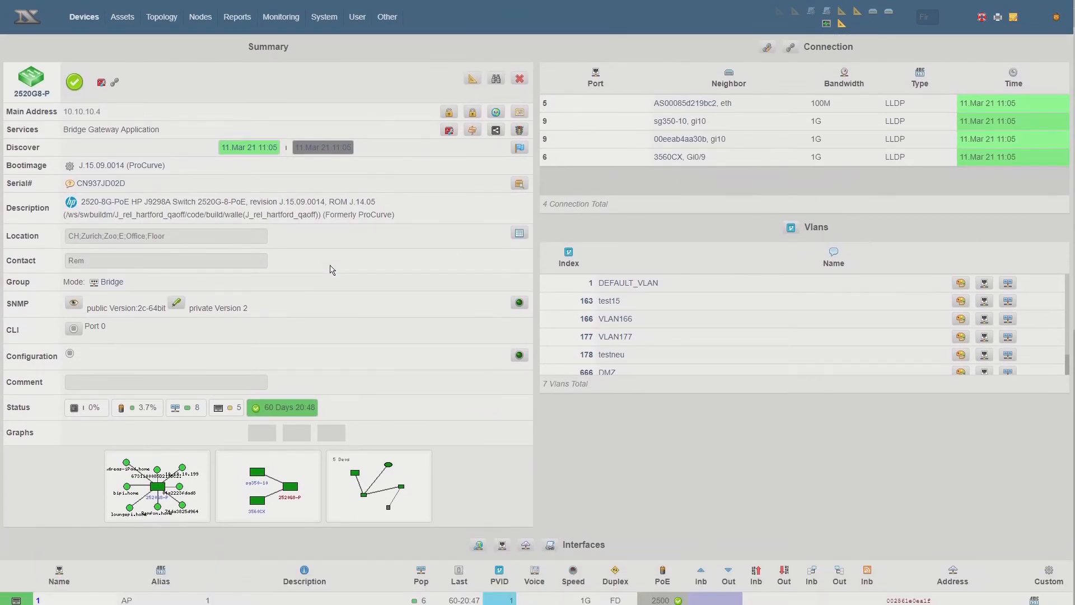
scroll(331, 269, "down", 5)
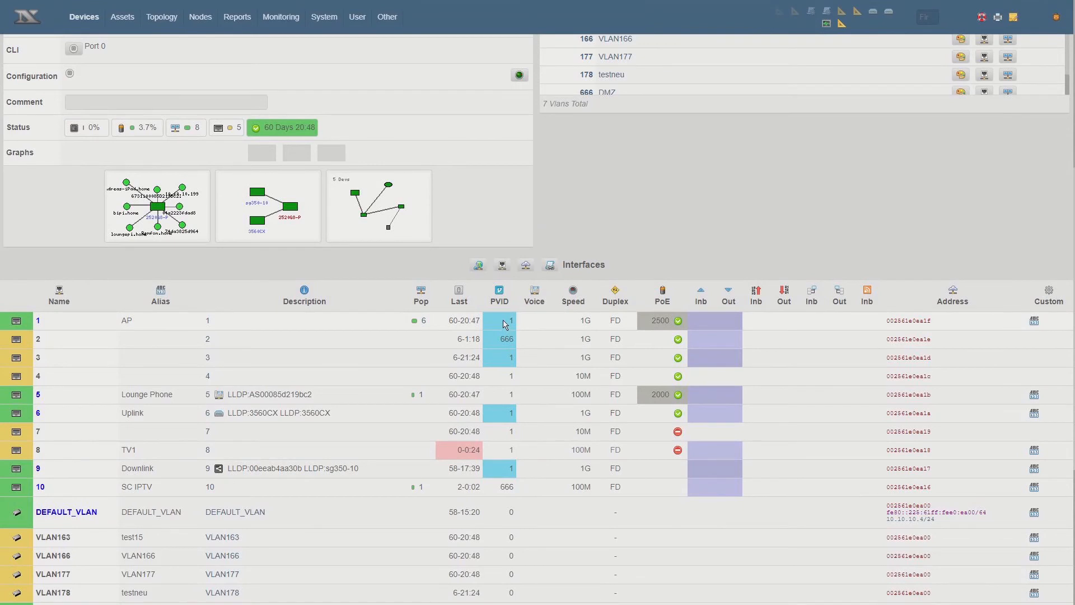
mouse_move(505, 323)
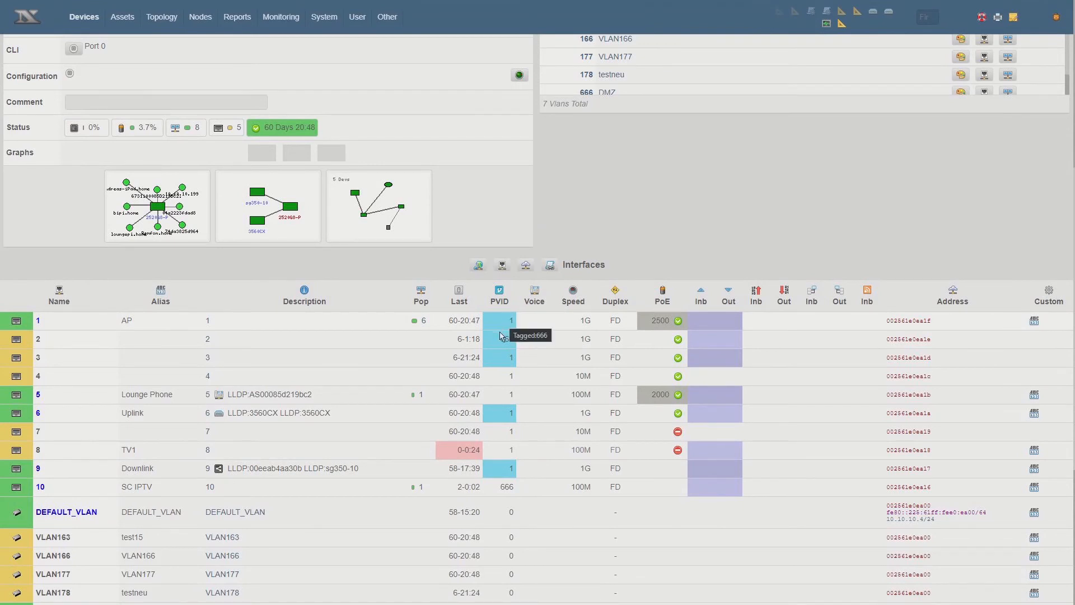
mouse_move(498, 342)
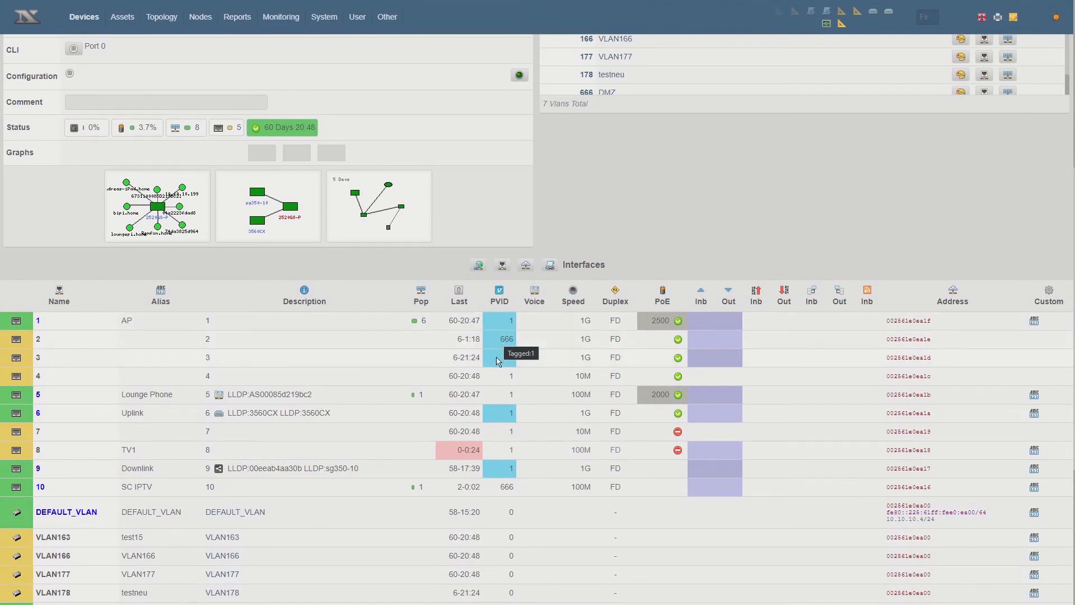
mouse_move(498, 360)
Scroll through the Cisco 1.3.6.1.4.1.9.1.694 definition and its generated def text.
scroll(497, 377, "down", 1)
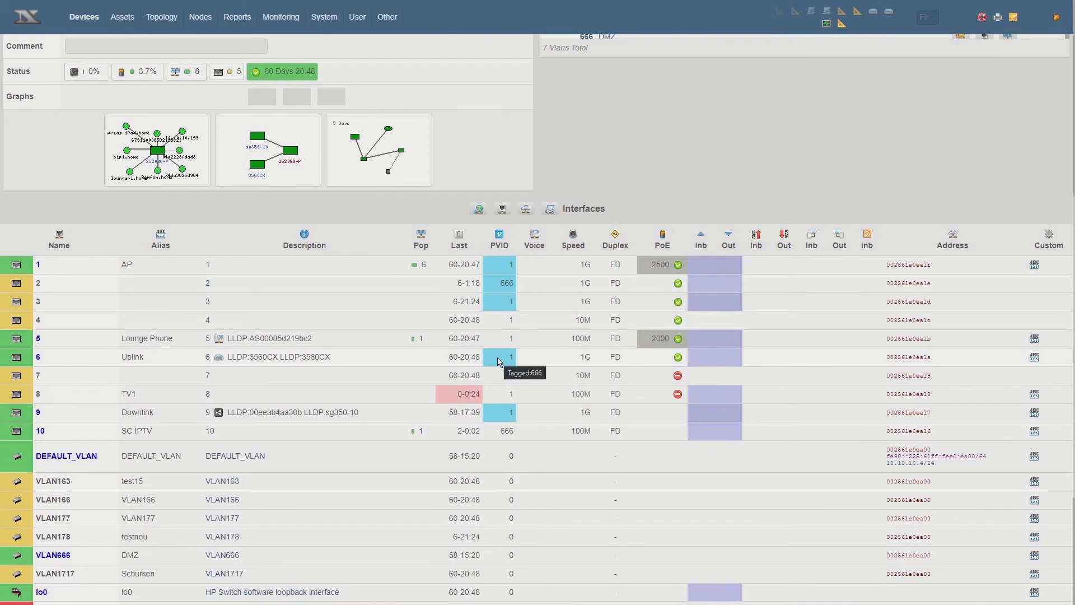
scroll(500, 361, "down", 2)
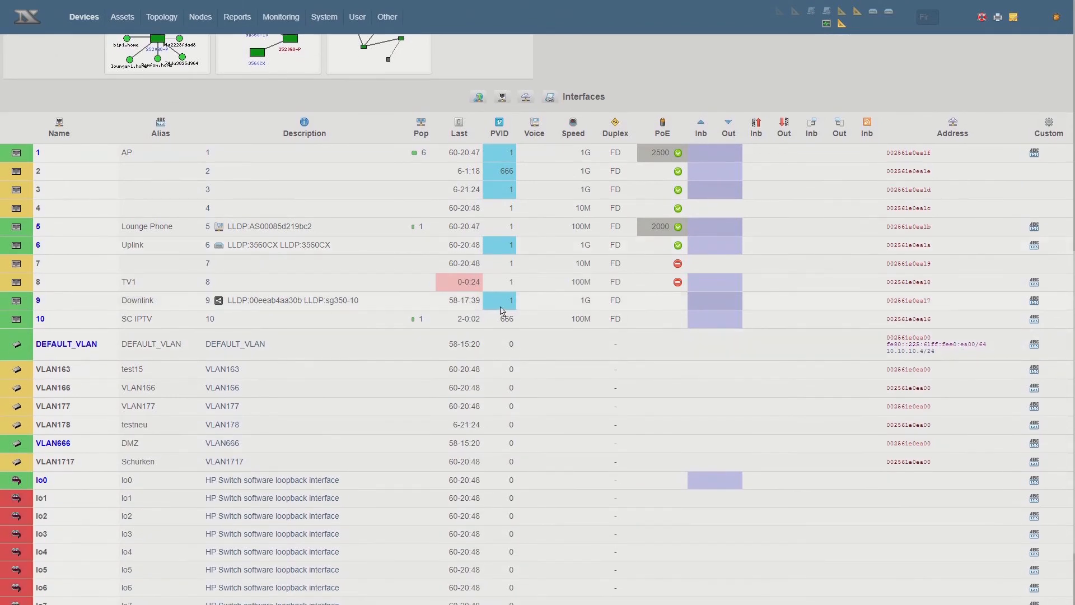
scroll(503, 313, "up", 9)
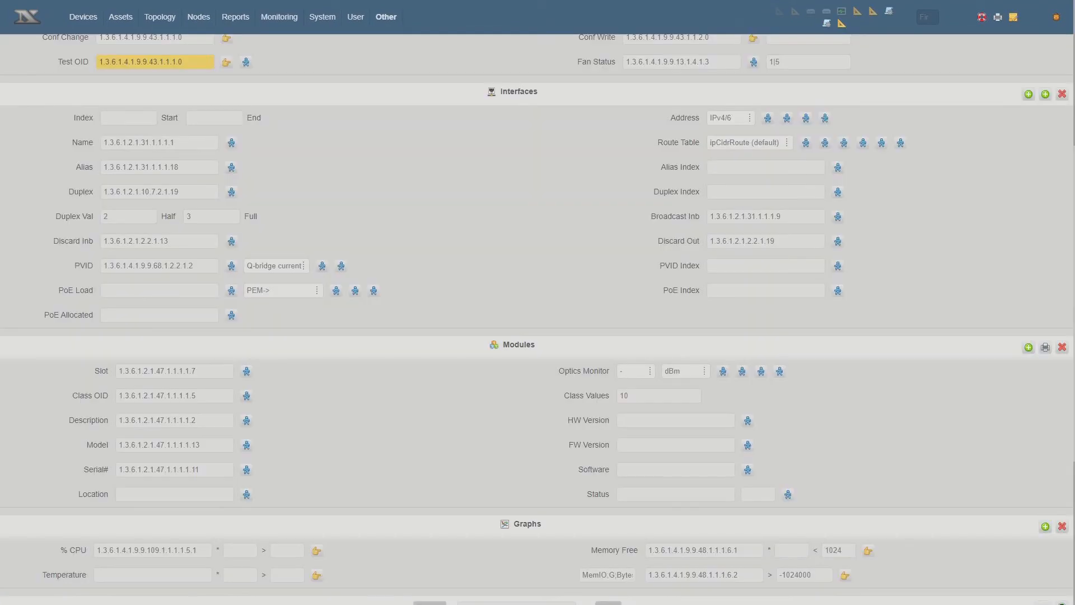
scroll(312, 210, "down", 1)
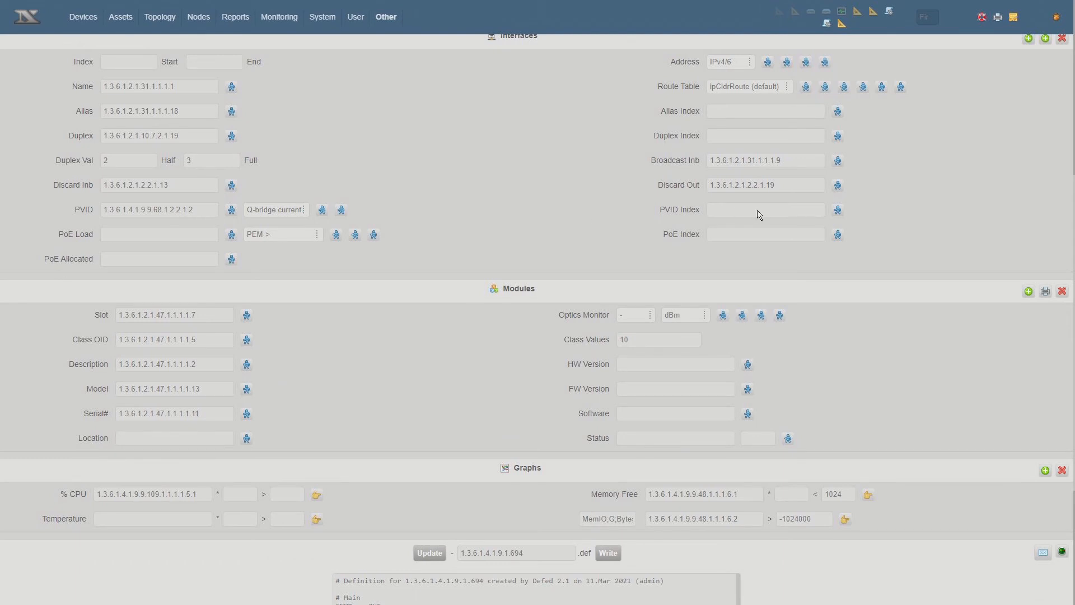
Filter the device list to Cisco and open the 3560CX switch's .def definition.
mouse_move(760, 215)
mouse_move(141, 242)
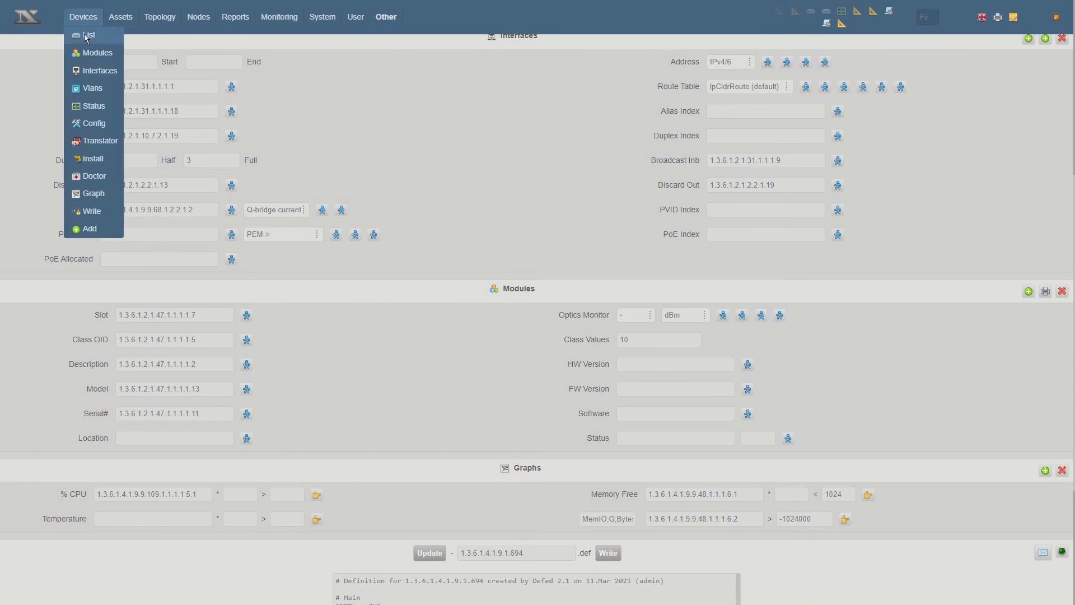
left_click(84, 36)
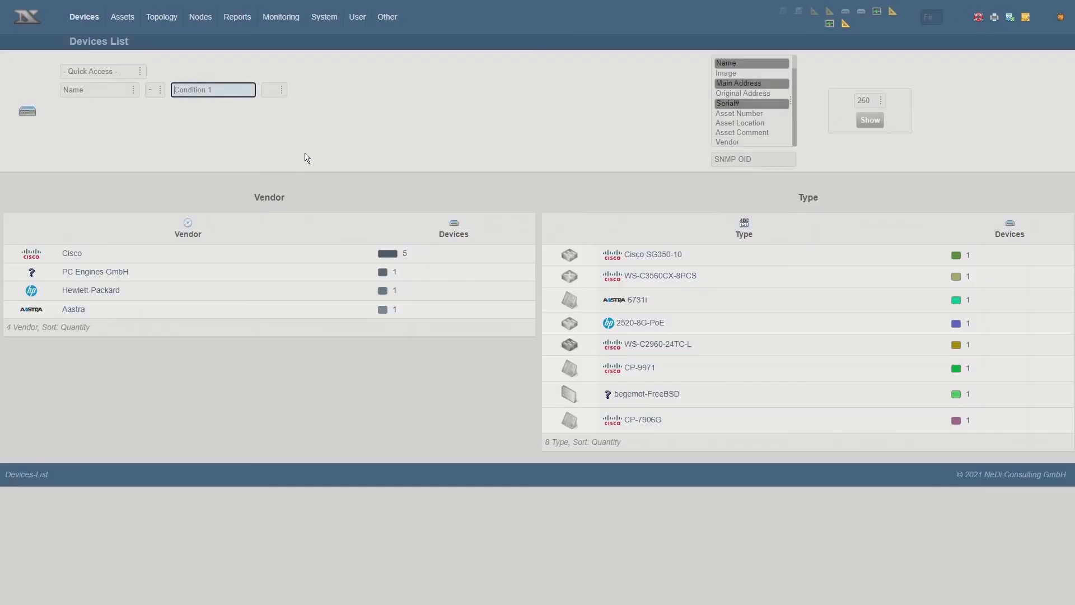
left_click(402, 255)
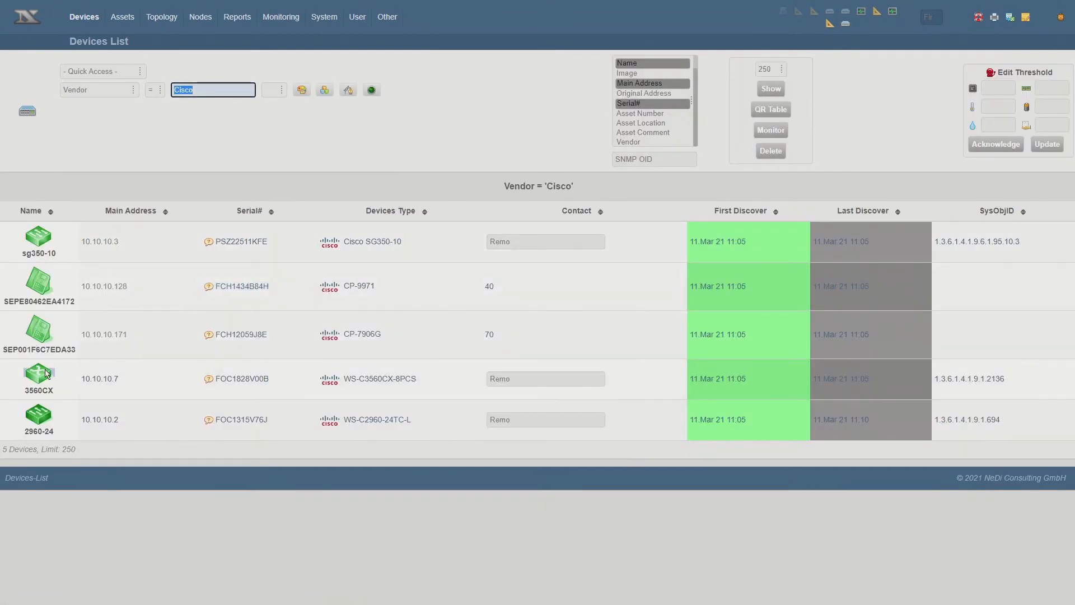
left_click(38, 374)
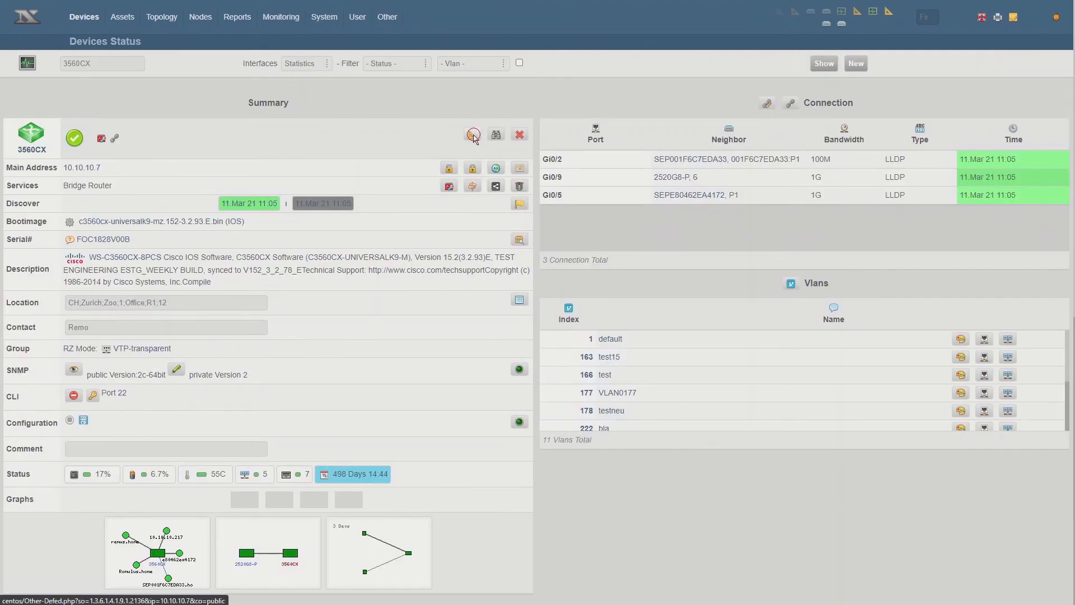
left_click(472, 135)
scroll(372, 381, "down", 5)
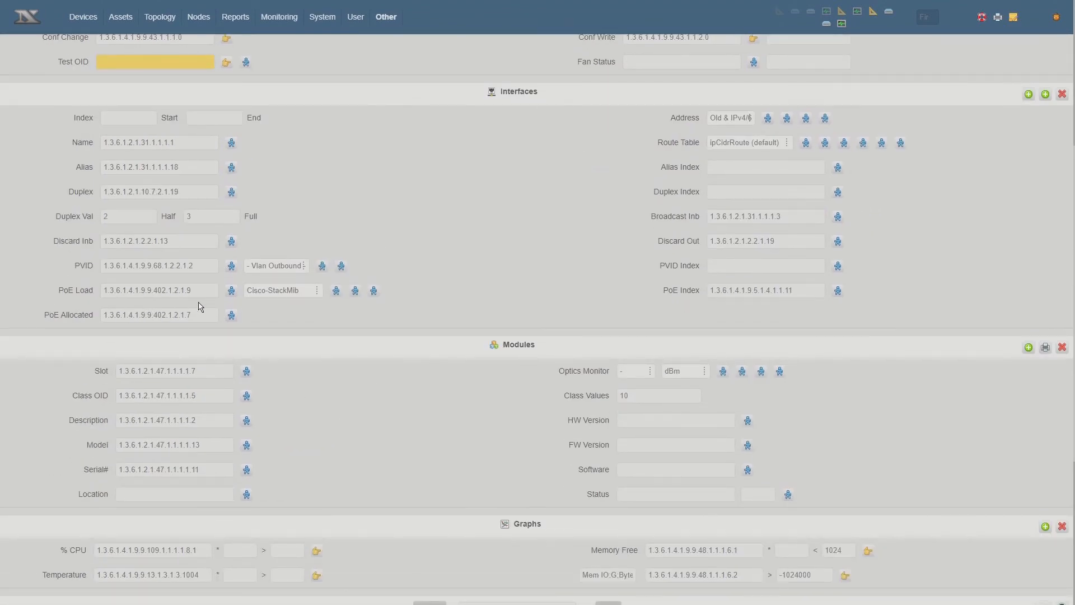
left_click(231, 291)
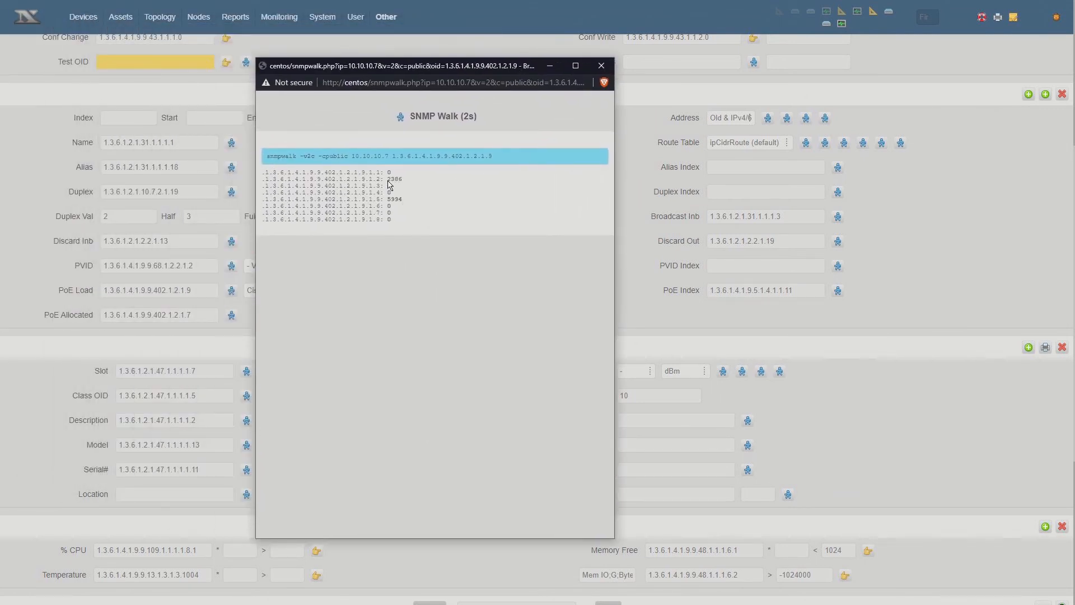
double_click(394, 179)
left_click(602, 67)
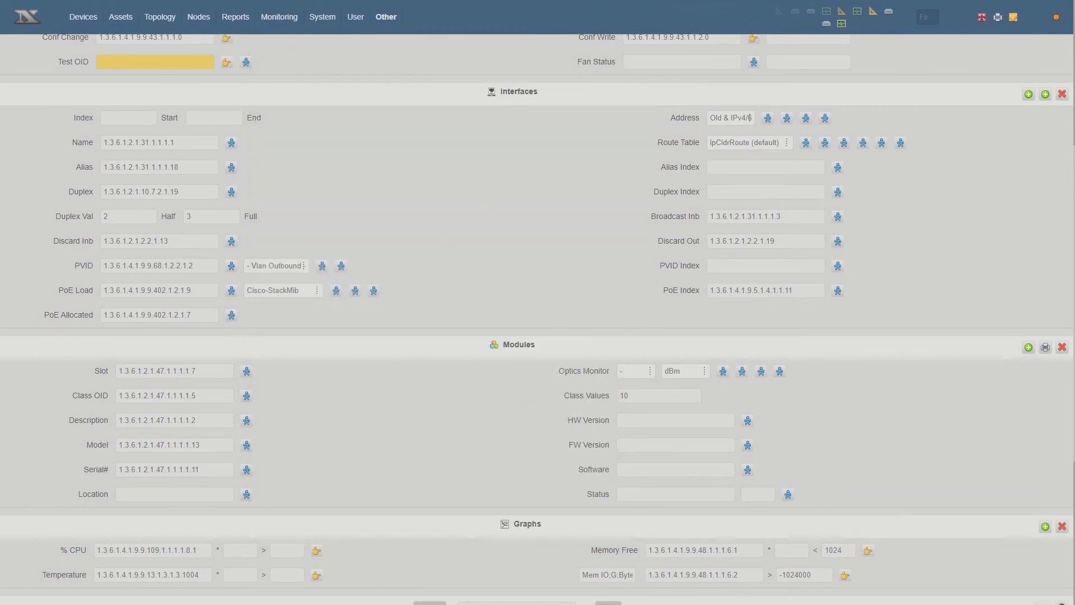
left_click(231, 314)
left_click_drag(427, 105, 540, 147)
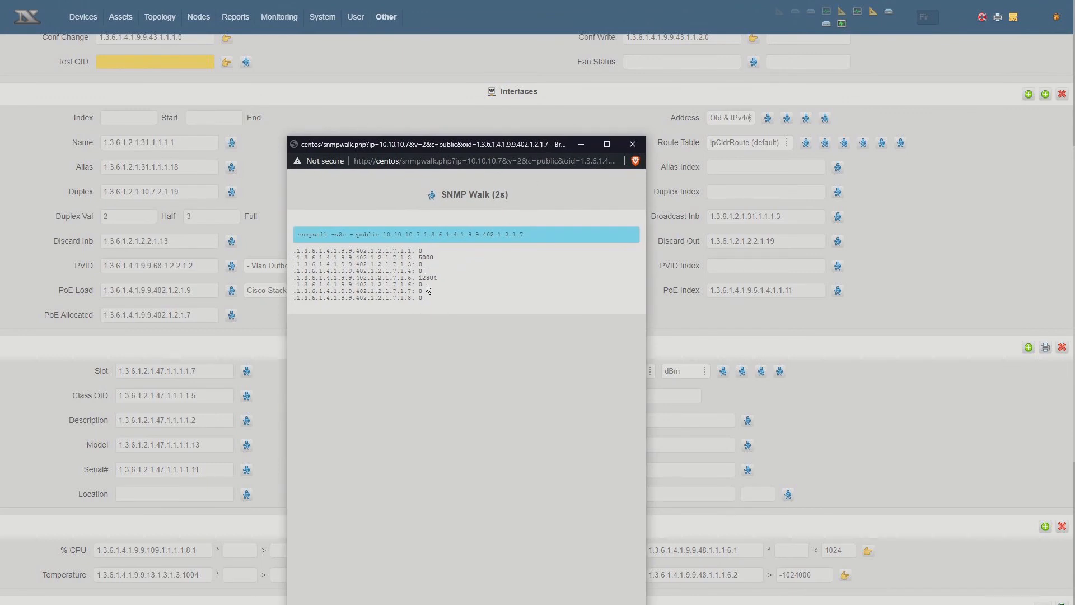
left_click(631, 145)
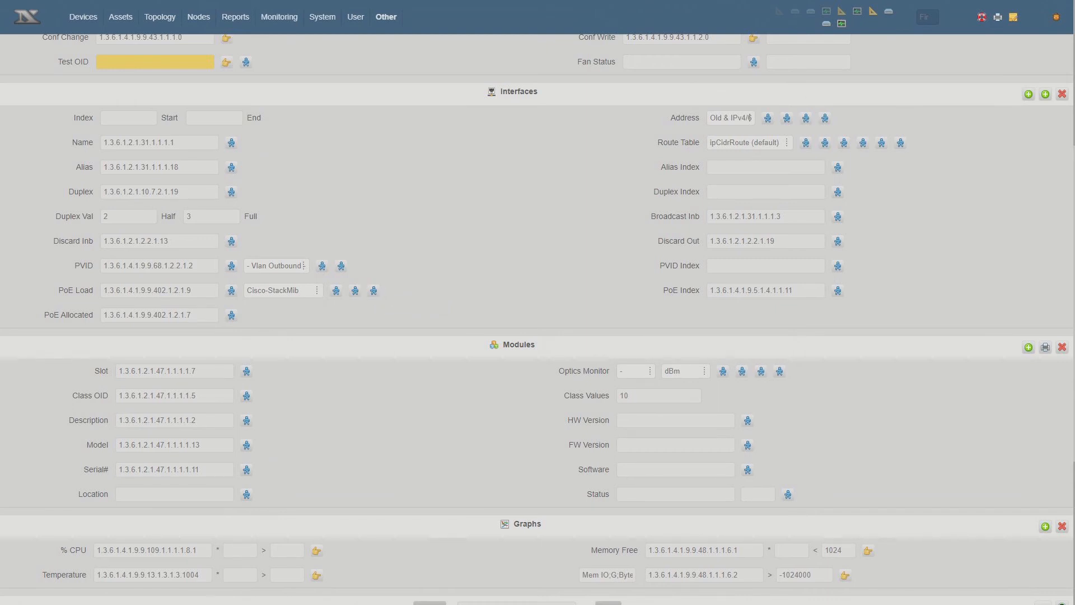
left_click_drag(0, 0, 523, 96)
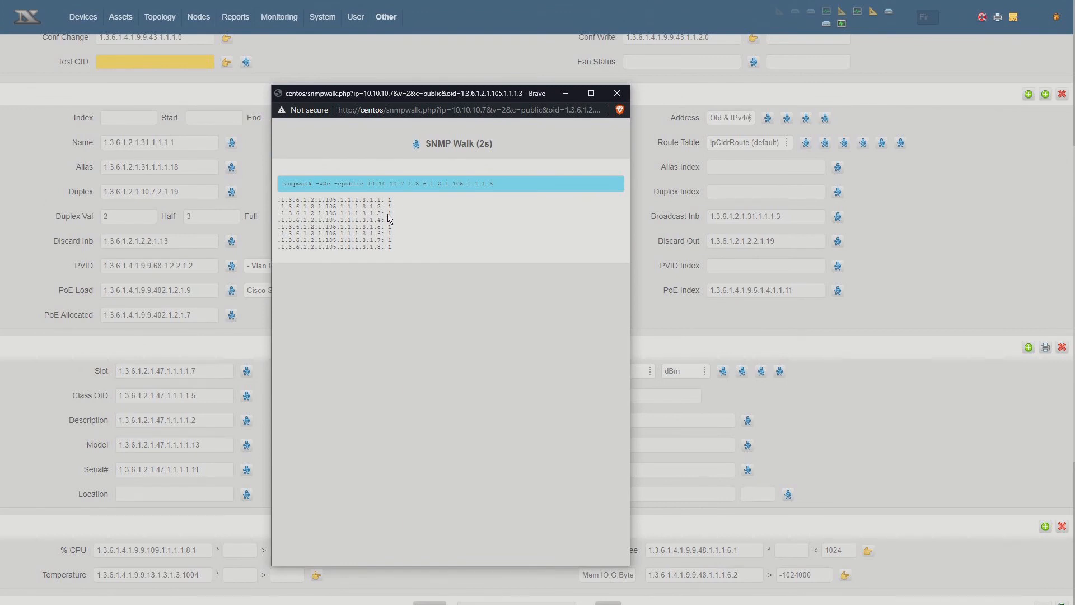
left_click_drag(365, 200, 383, 229)
left_click(616, 93)
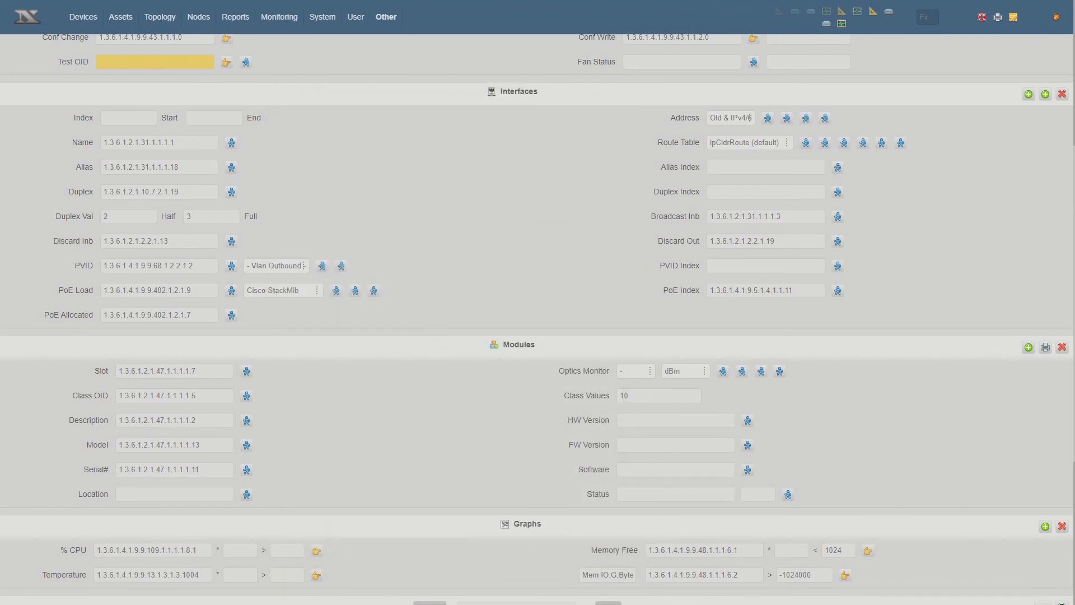
left_click(247, 371)
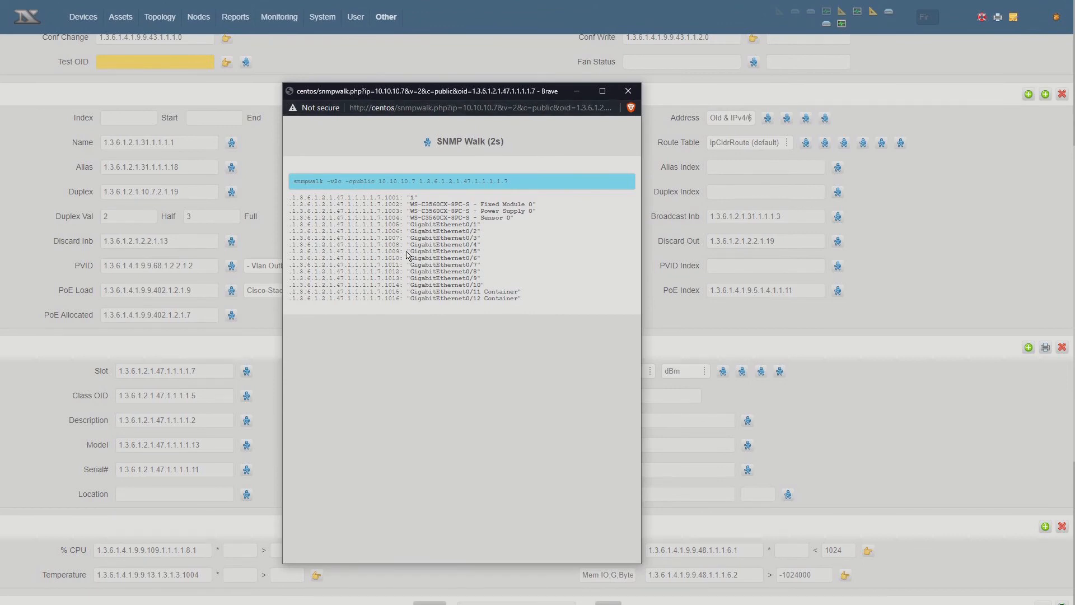
left_click_drag(410, 253, 482, 256)
left_click(628, 91)
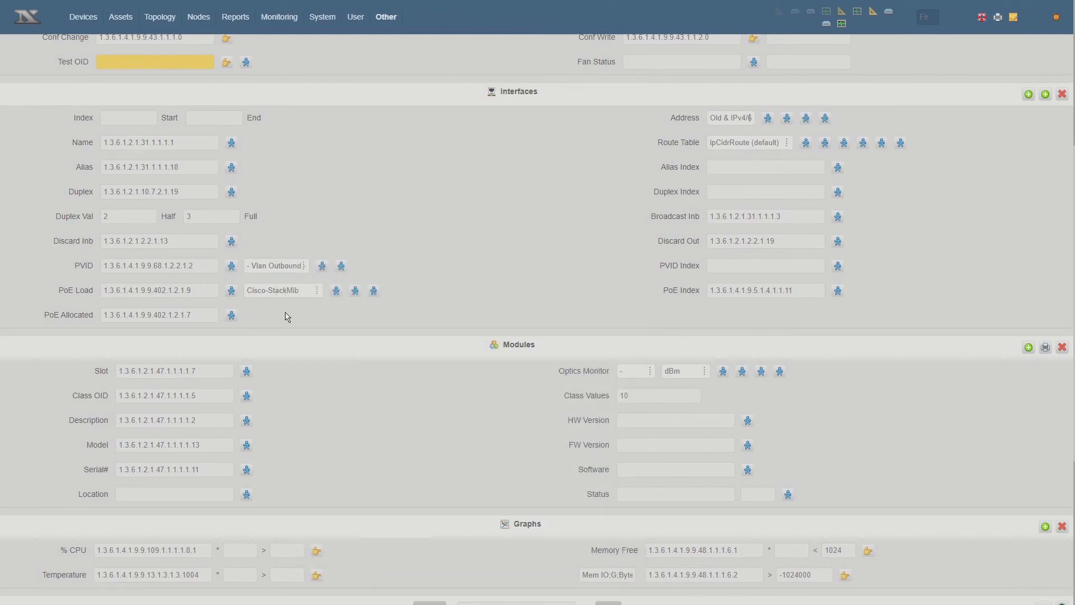
Check the 3560CX's PoE Load index-mapping options without changing them.
left_click(291, 294)
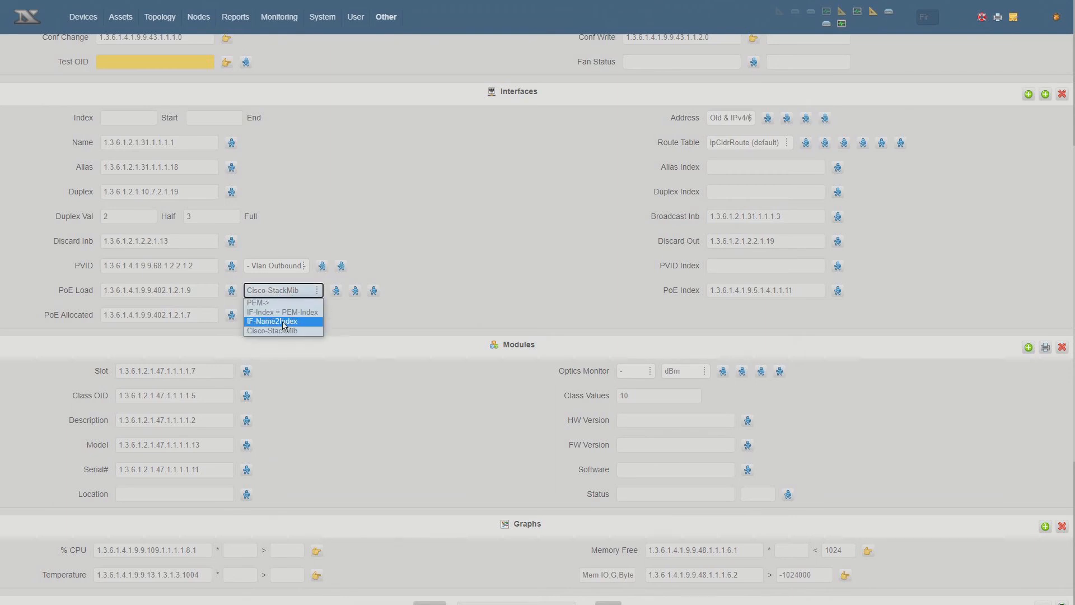
left_click(488, 245)
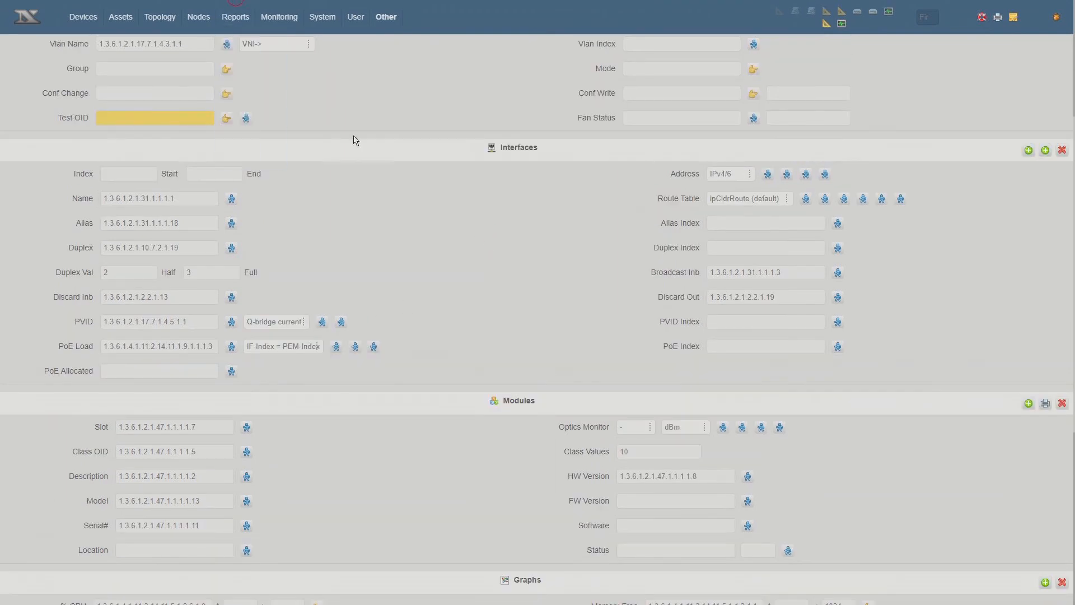
scroll(426, 172, "up", 4)
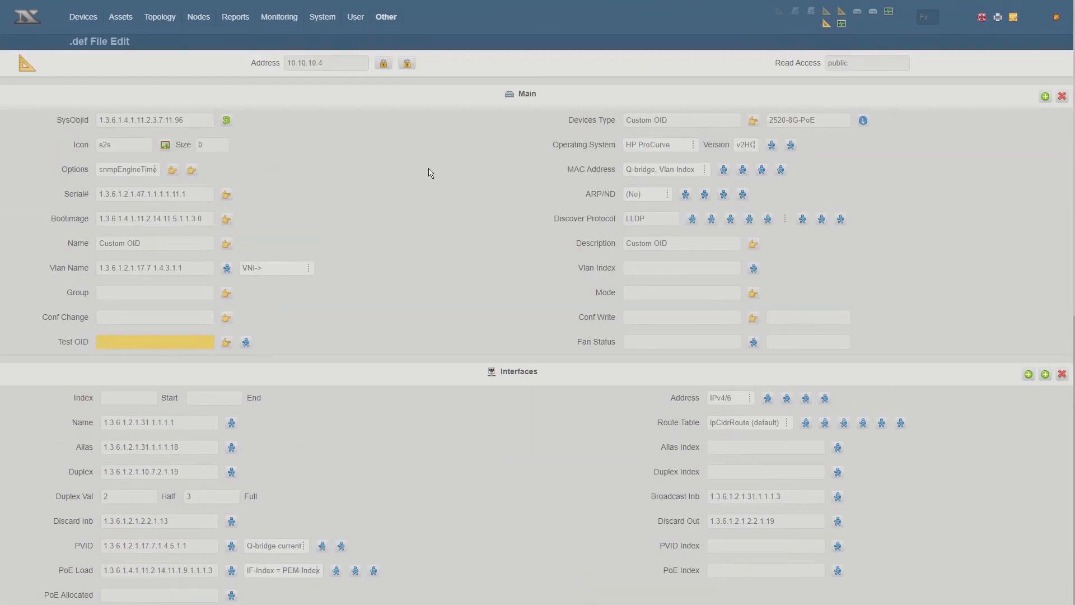
scroll(432, 175, "down", 4)
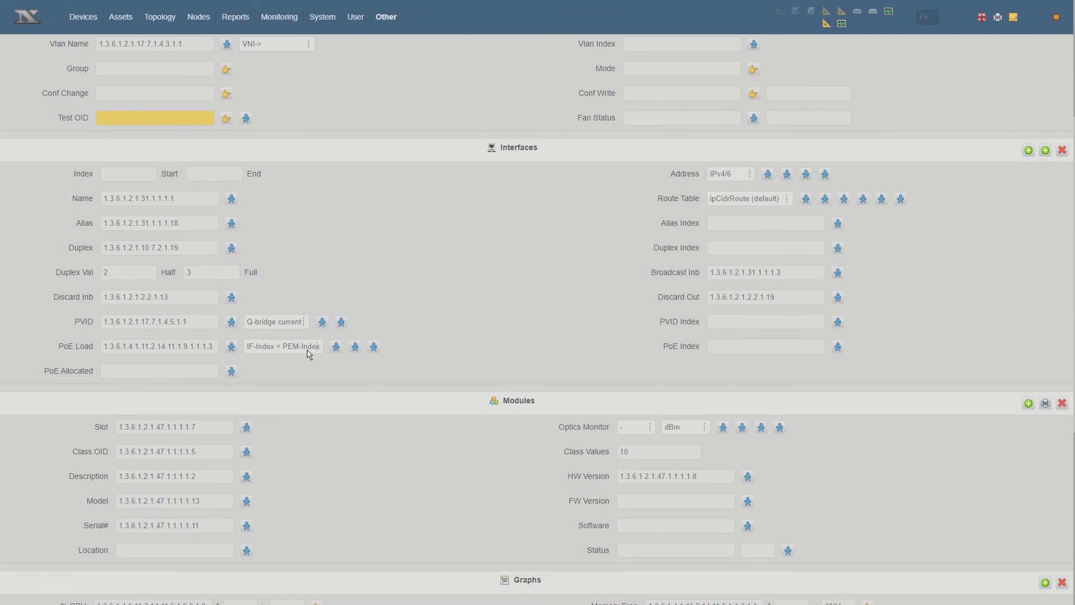
Compare the HP definition's PoE Load mapping and walk its PoE port OID, noting indexes 4 and 6.
left_click(308, 350)
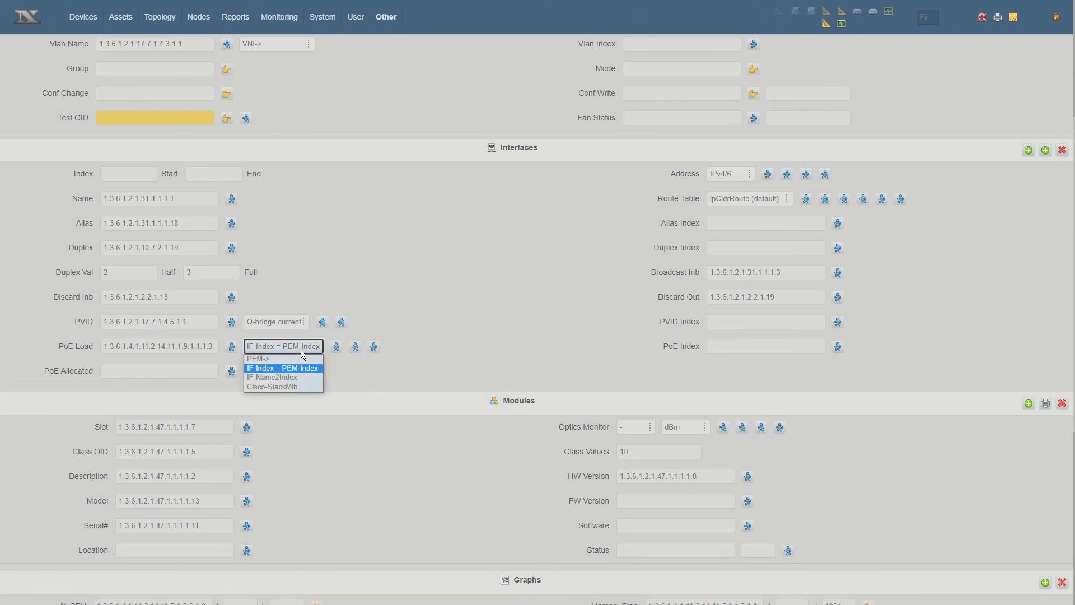
left_click(370, 374)
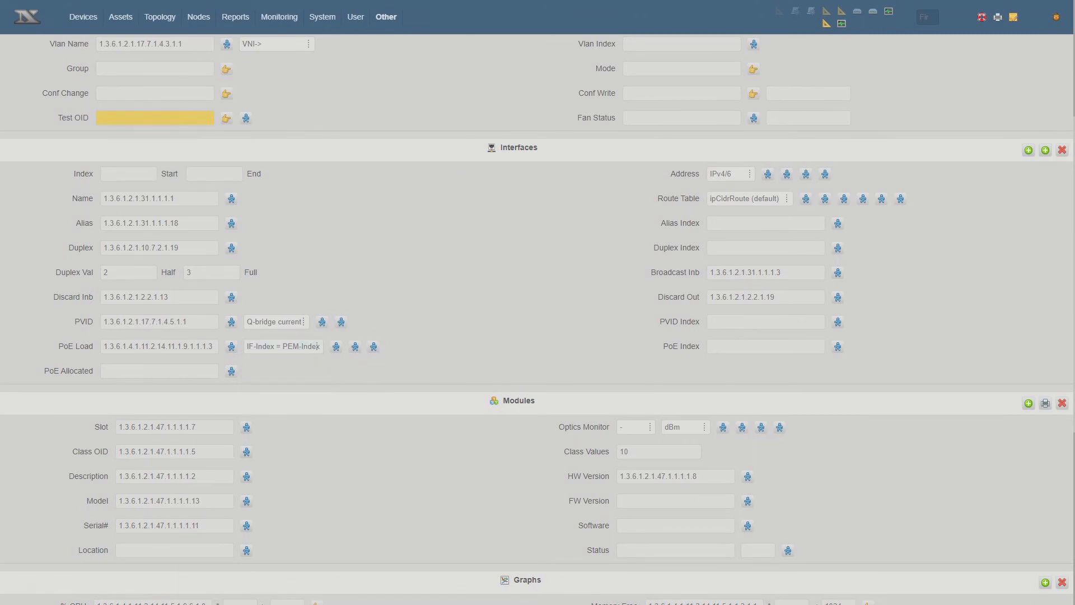
left_click(336, 346)
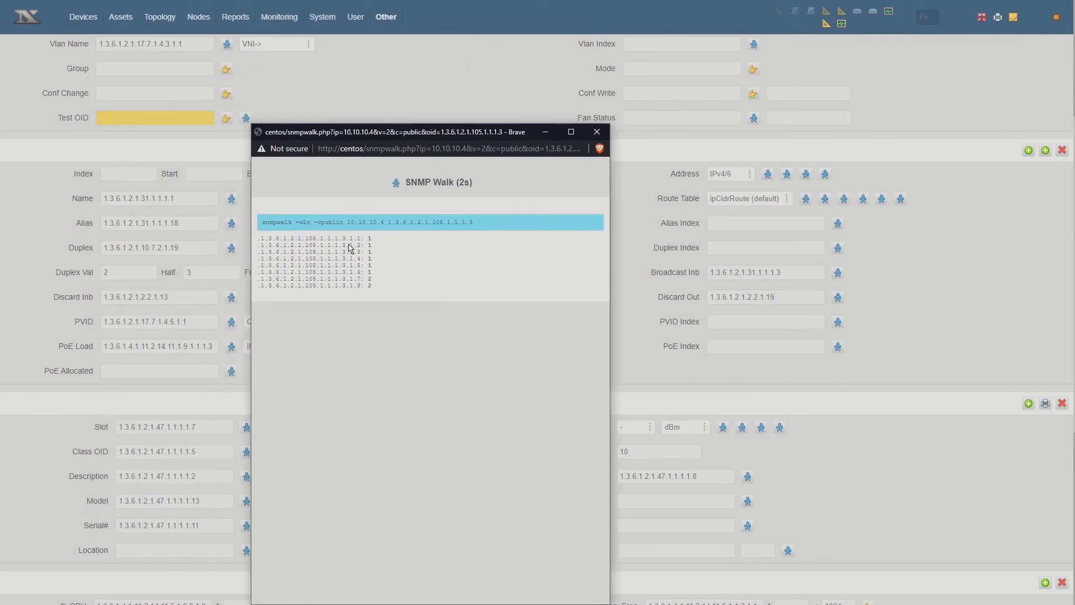
double_click(362, 258)
double_click(361, 272)
left_click(597, 132)
left_click(353, 1)
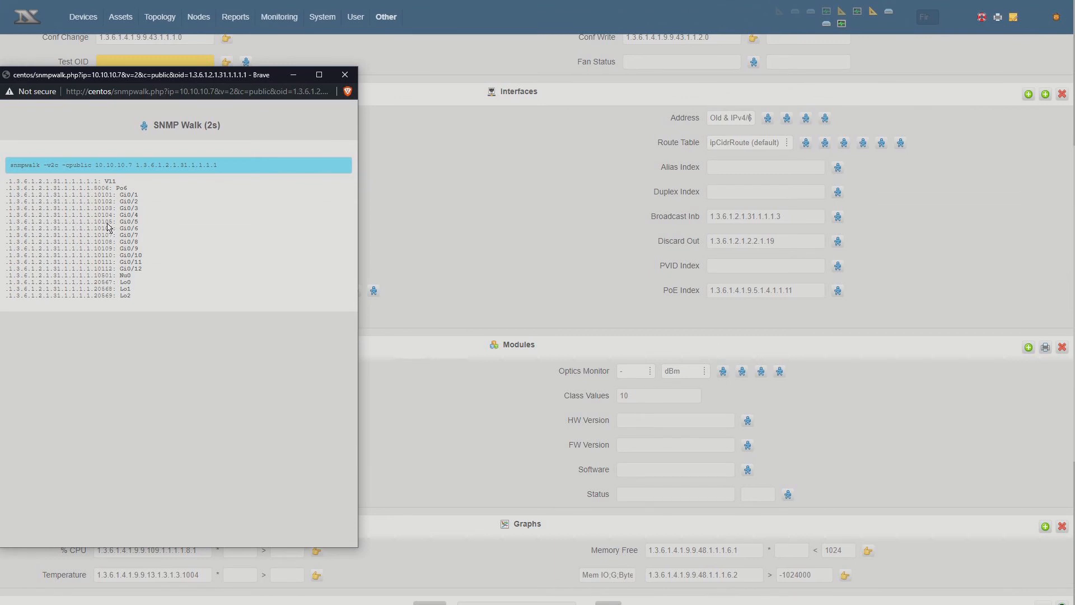
Close the open walk windows and confirm the PoE Load mapping stays Cisco-StackMib.
left_click(343, 75)
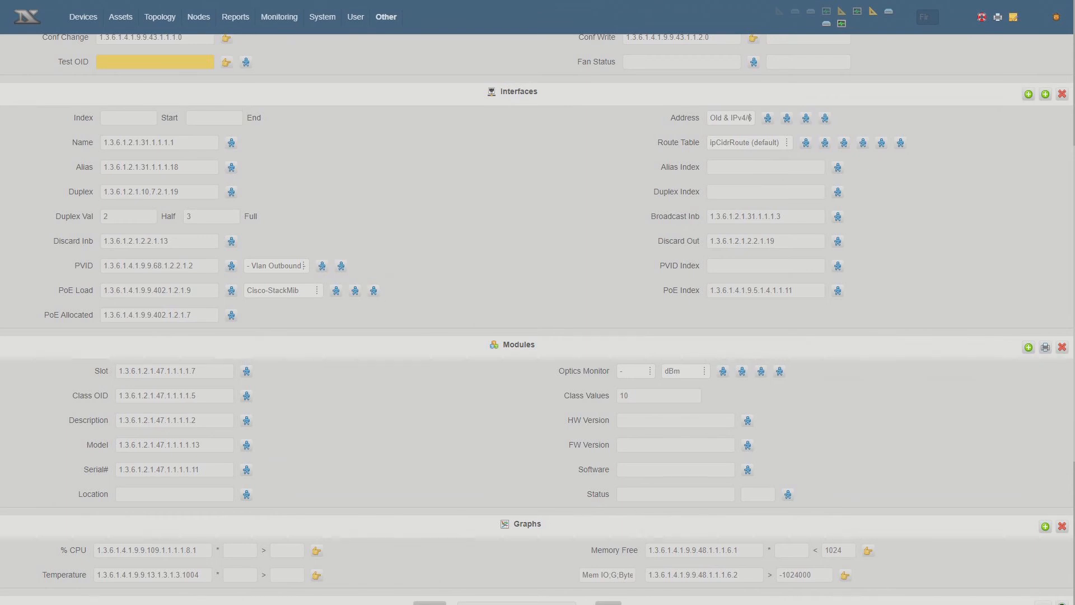
left_click_drag(488, 121, 557, 136)
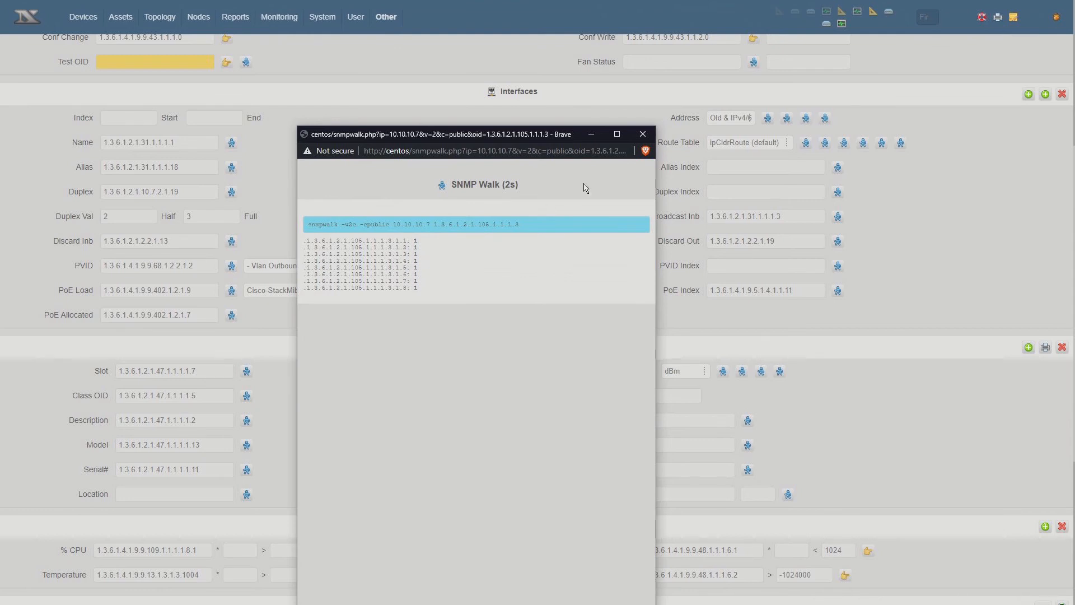
left_click(642, 135)
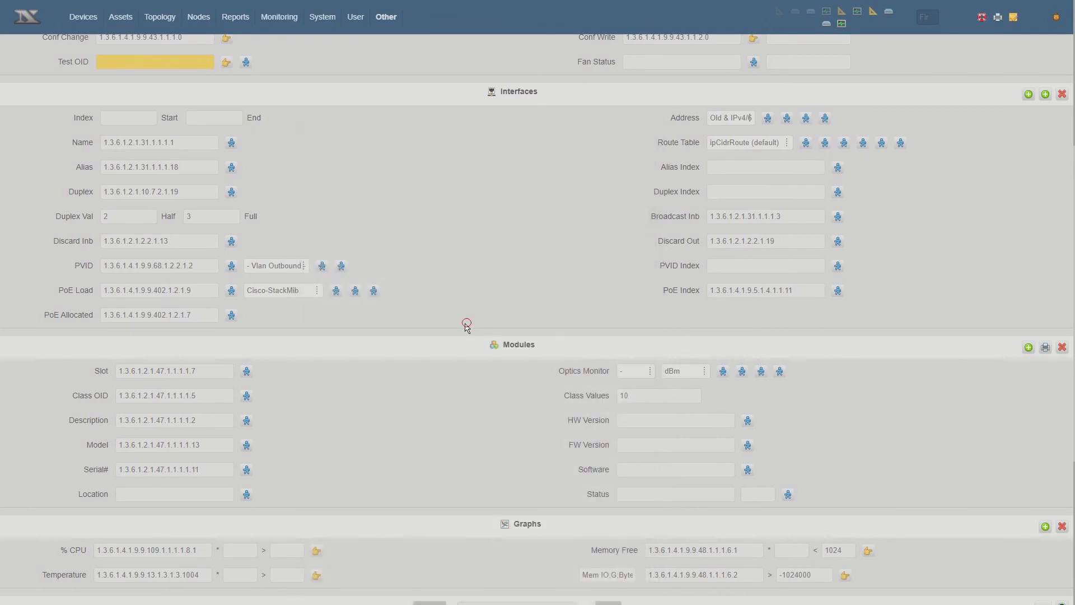
left_click(263, 291)
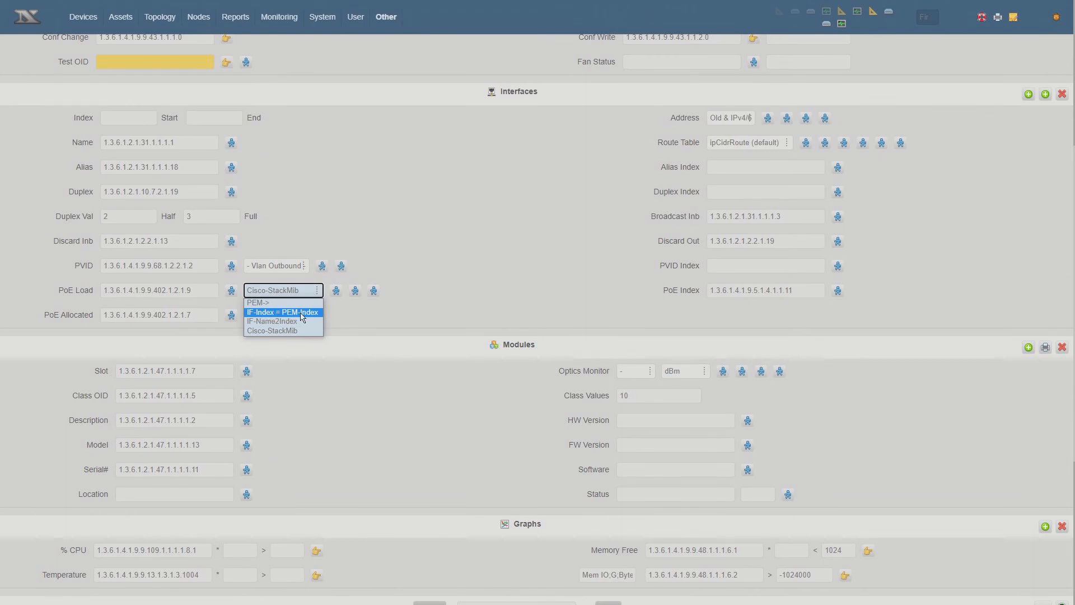
left_click(422, 314)
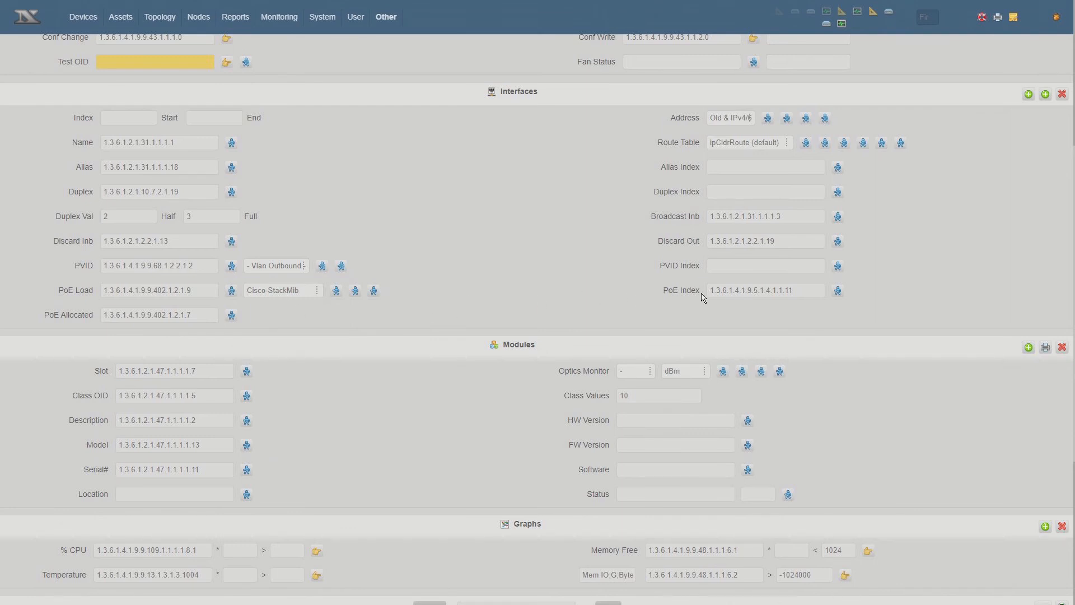
Walk the PoE Index OID on the switch, noting the value 10105, then scroll to Modules.
left_click(838, 290)
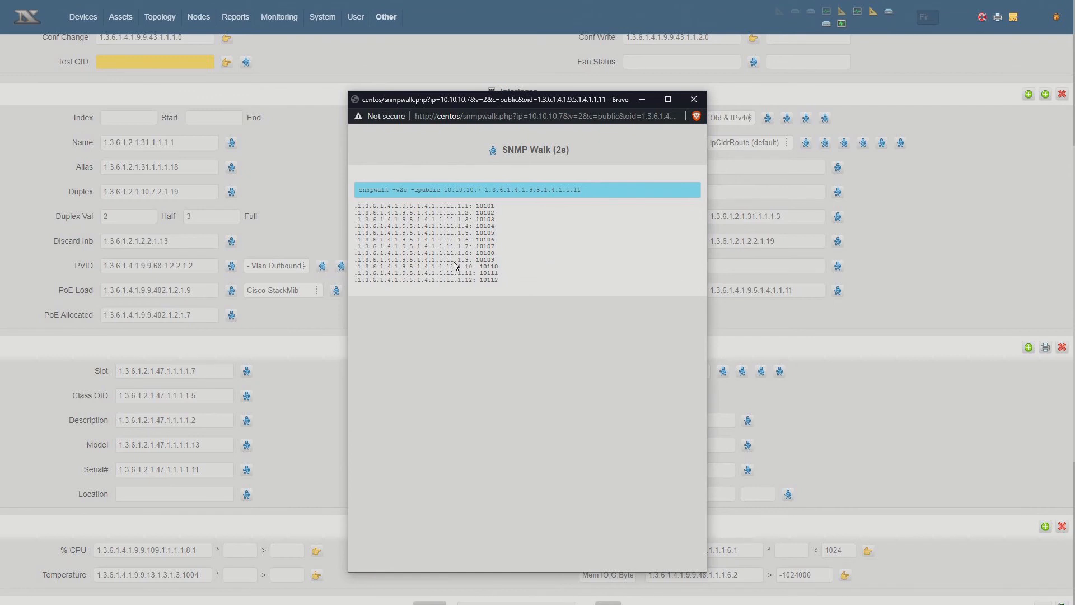
left_click_drag(455, 234, 470, 235)
double_click(483, 233)
left_click(694, 99)
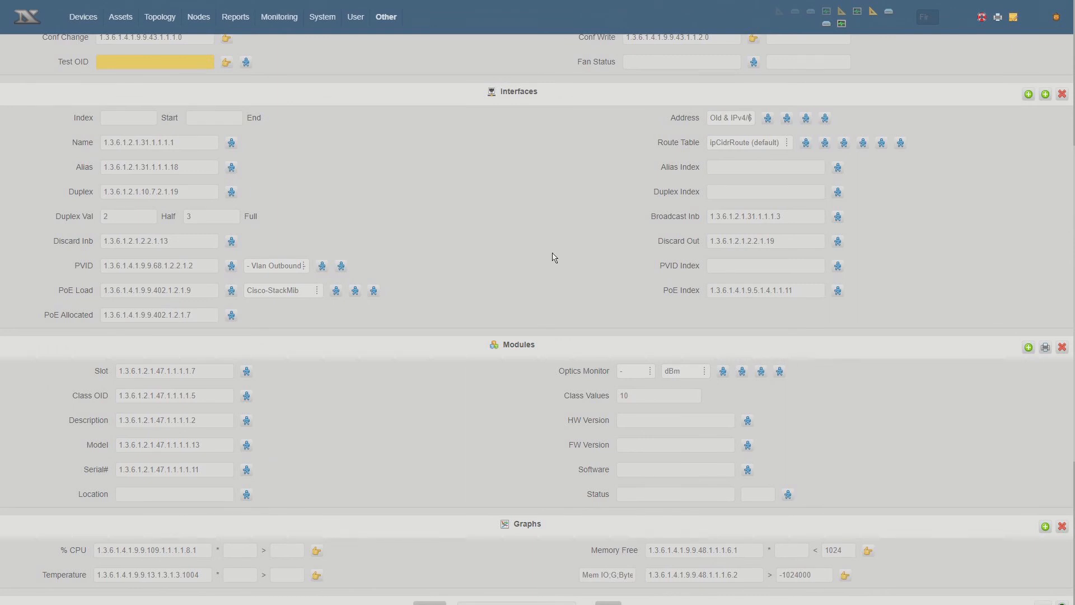
scroll(553, 257, "down", 3)
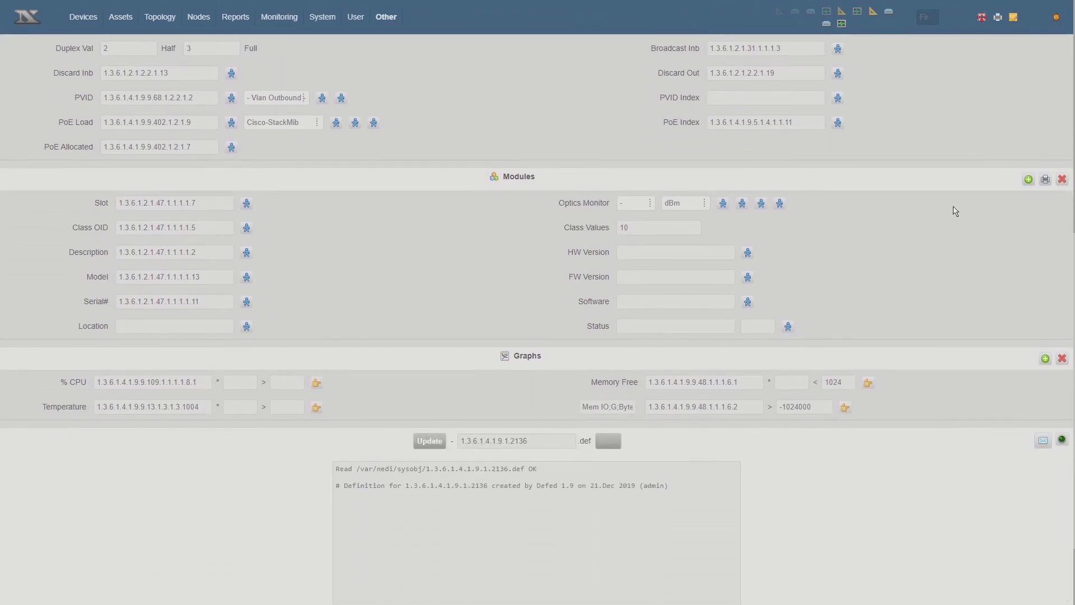
Reset the Modules section to the standard entity OIDs and walk the Class OID.
left_click(1062, 180)
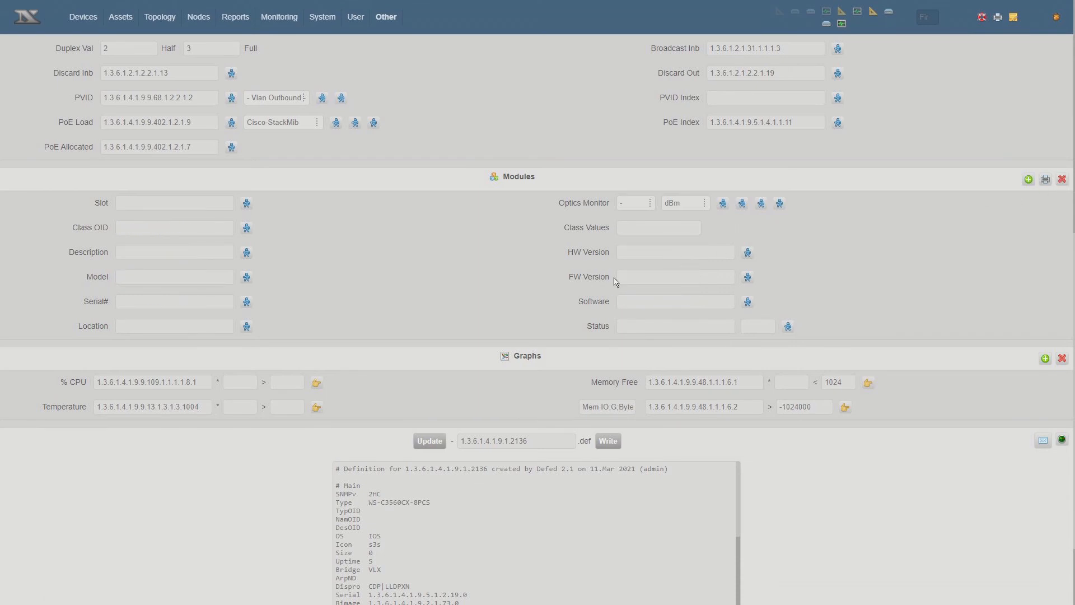
left_click(1028, 179)
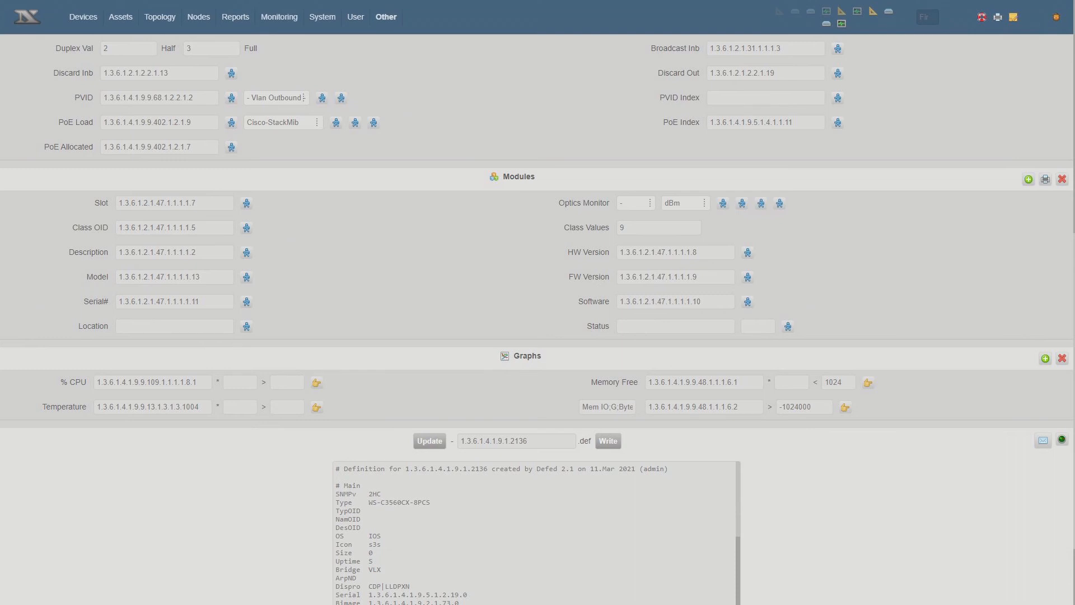
left_click(246, 228)
left_click_drag(321, 115, 503, 120)
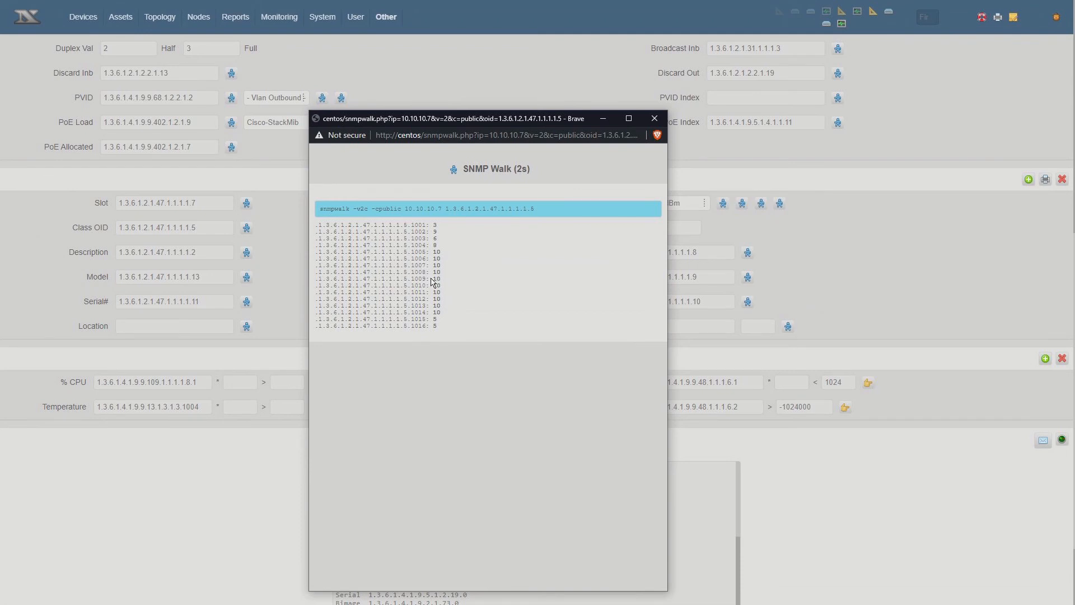
left_click_drag(462, 120, 351, 125)
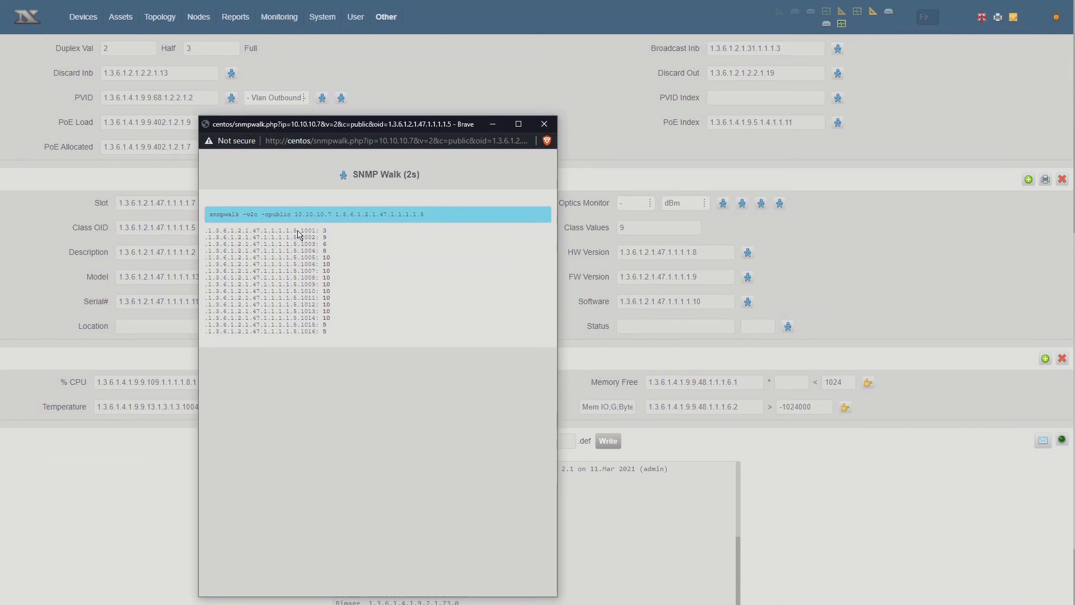
Review the walked class values (.1001=3, .1002=9, .1003=6, .1004=8, .1005=10), then close the walk.
left_click_drag(297, 231, 329, 232)
left_click(310, 236)
left_click_drag(301, 239, 326, 240)
left_click(298, 245)
left_click_drag(299, 247, 340, 248)
left_click(295, 251)
left_click_drag(297, 252, 328, 252)
left_click(302, 258)
left_click_drag(299, 258, 344, 259)
left_click(543, 125)
scroll(616, 168, "up", 8)
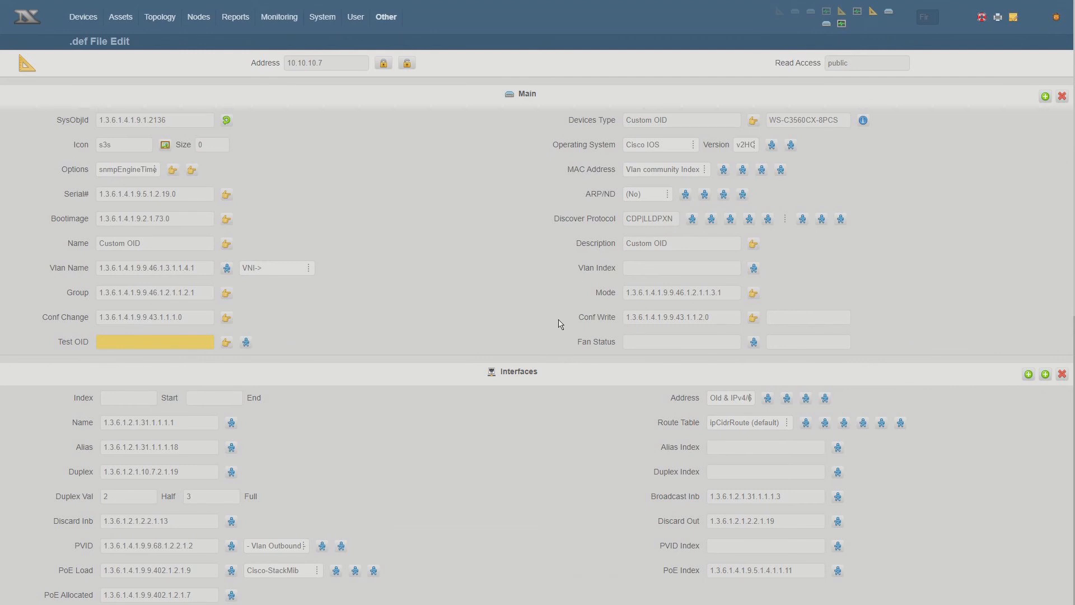
Change the Modules Class Values from 9 to 10, then go to the switch's Devices Status page.
scroll(560, 324, "down", 3)
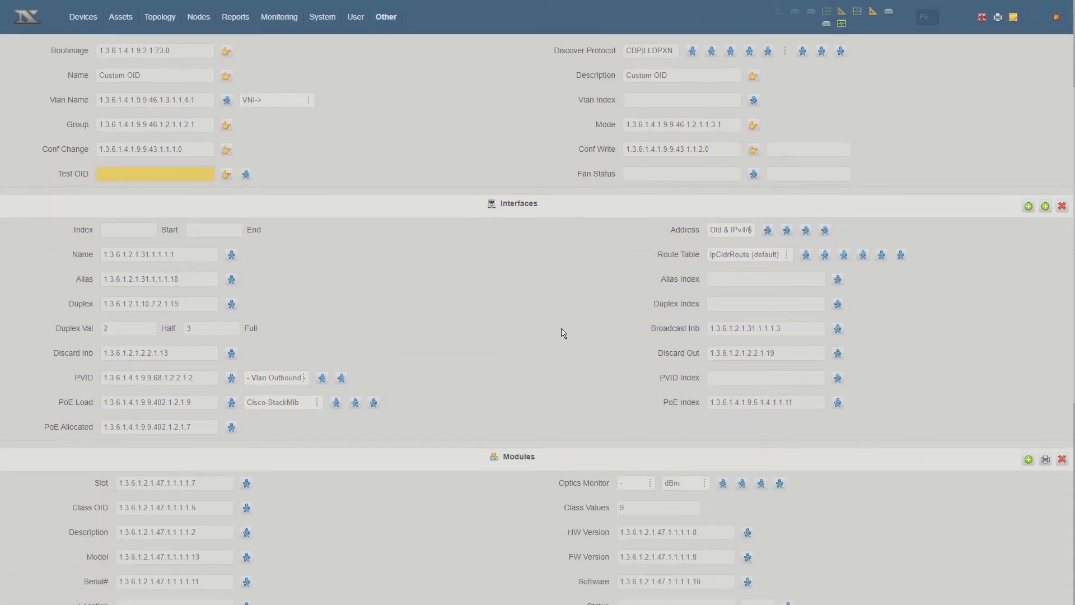
scroll(573, 332, "down", 4)
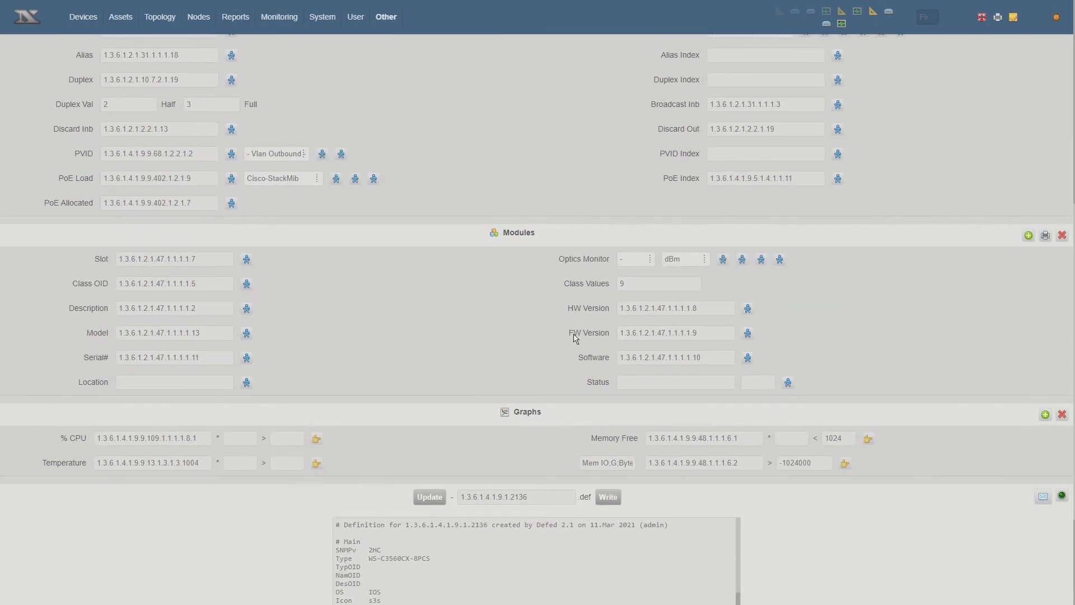
double_click(631, 289)
scroll(600, 308, "up", 2)
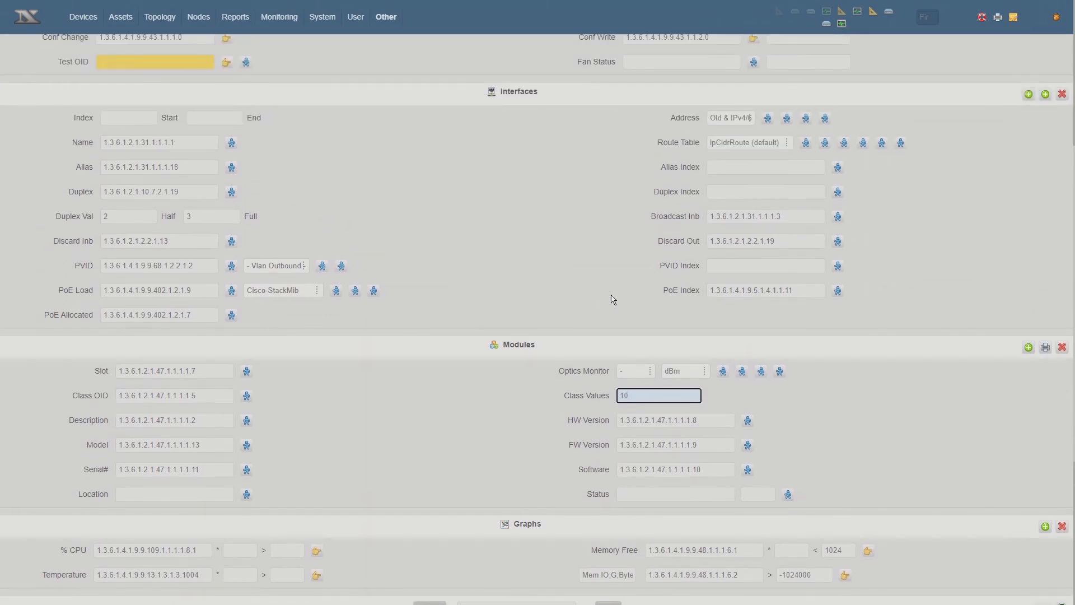
left_click(842, 25)
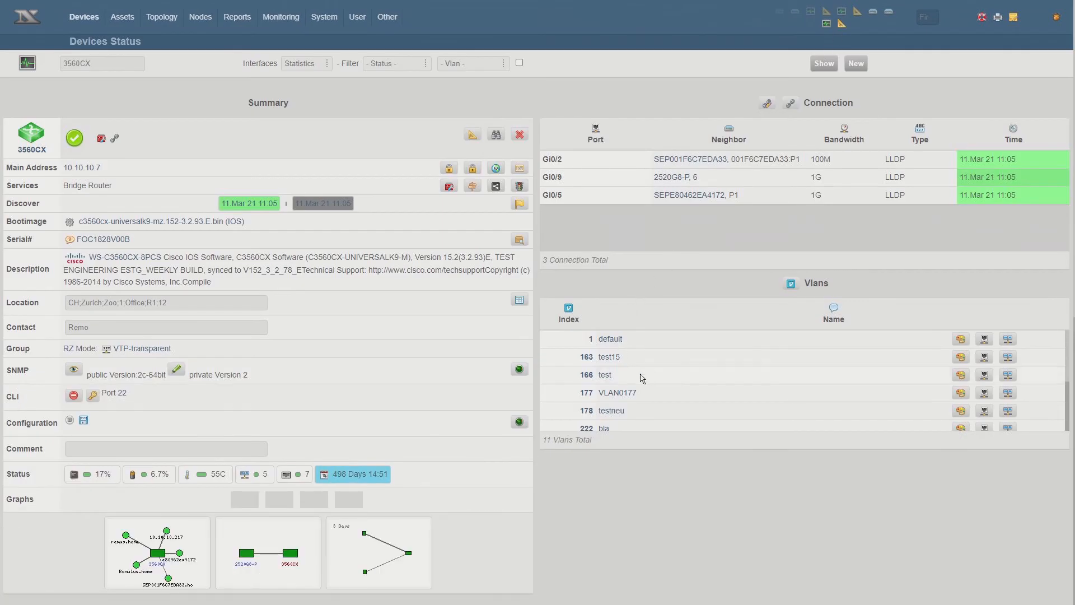
Load the 2960-24 switch's status page and check its module RX/TX readings of -100dBm.
scroll(659, 439, "down", 2)
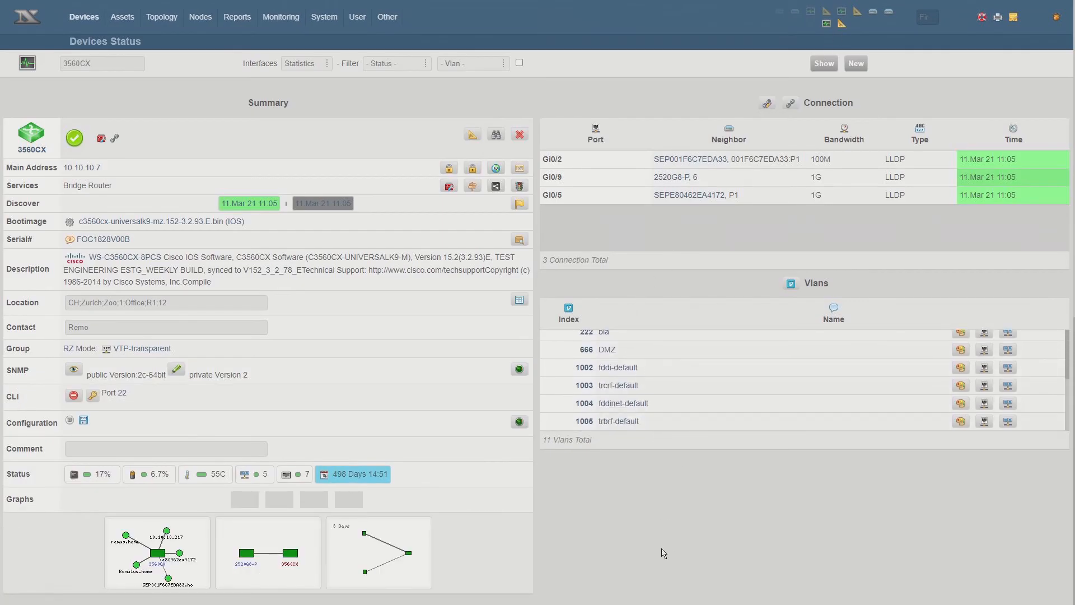
double_click(116, 66)
type("2960")
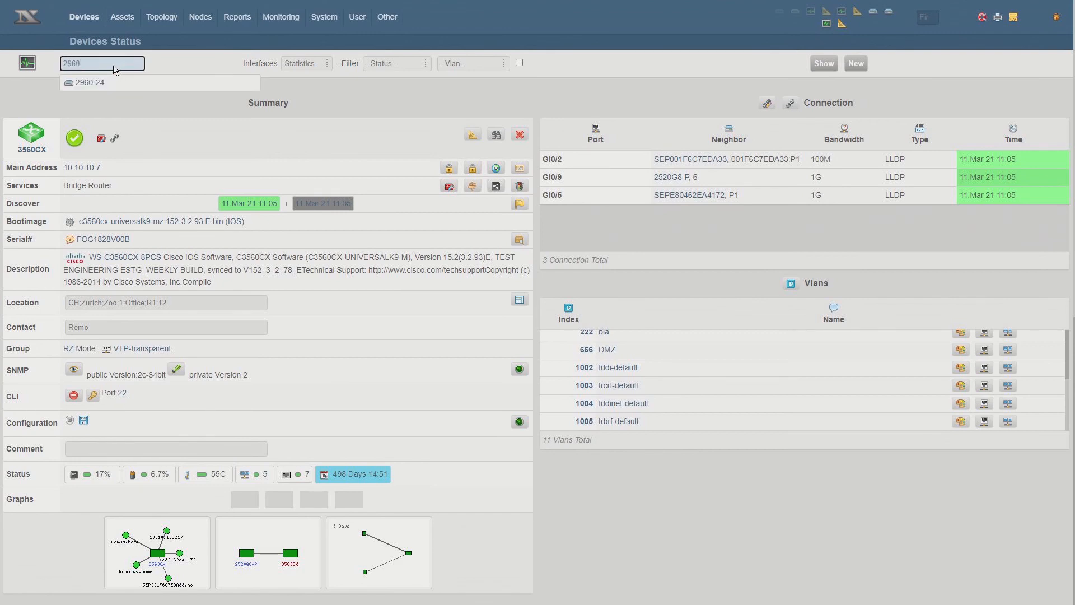
left_click(90, 84)
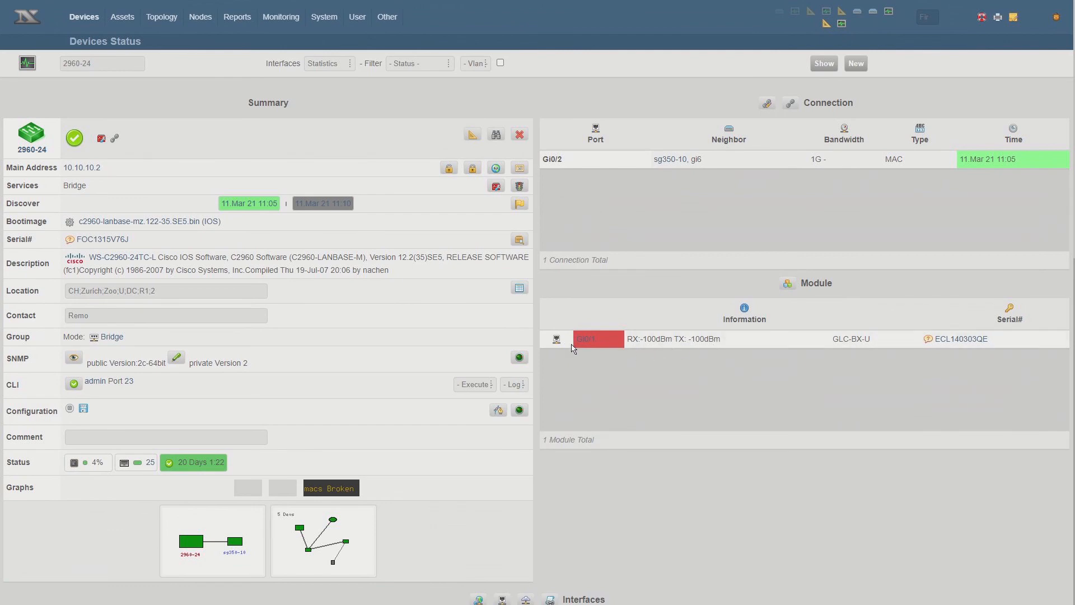
left_click_drag(638, 340, 732, 341)
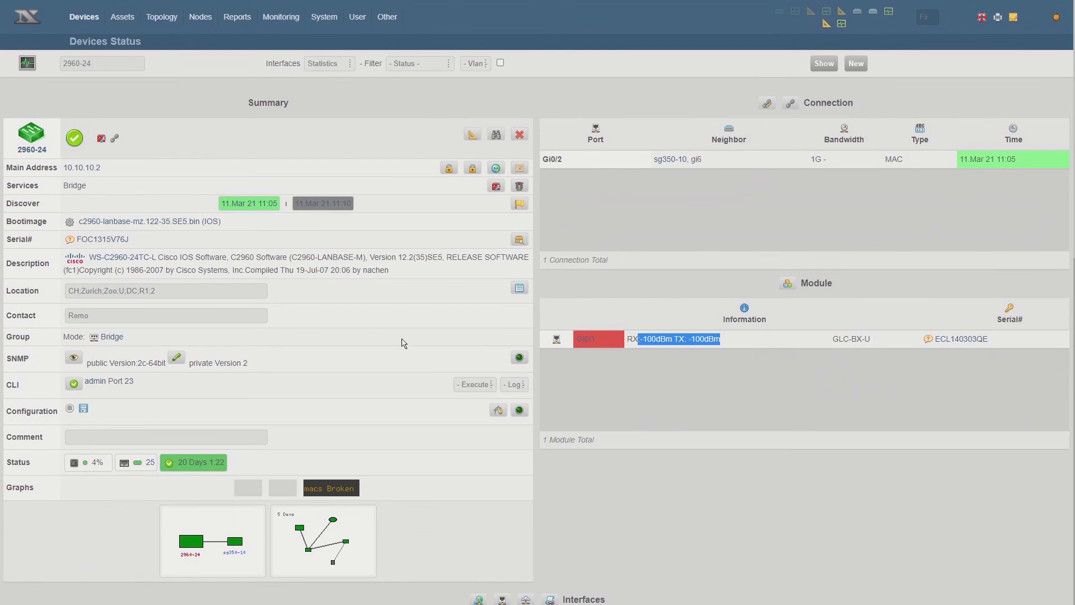
left_click(473, 134)
Walk the module Serial# OID to inspect serials, then walk Optics Monitor OID 1.3.6.1.4.1.9.9.91.1.1.1.1.4.
scroll(457, 326, "down", 5)
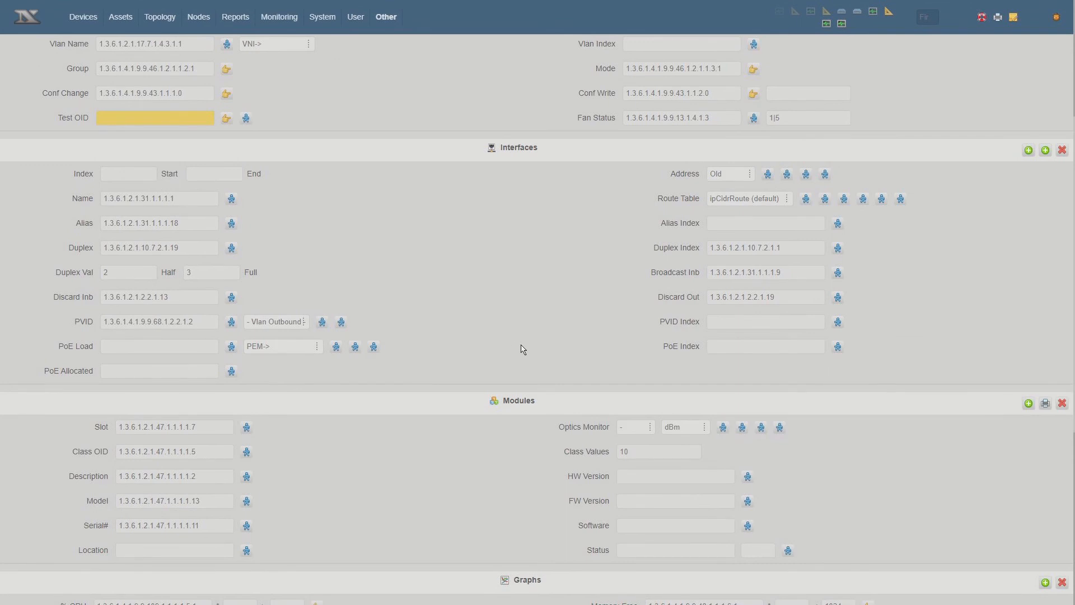
scroll(523, 349, "down", 2)
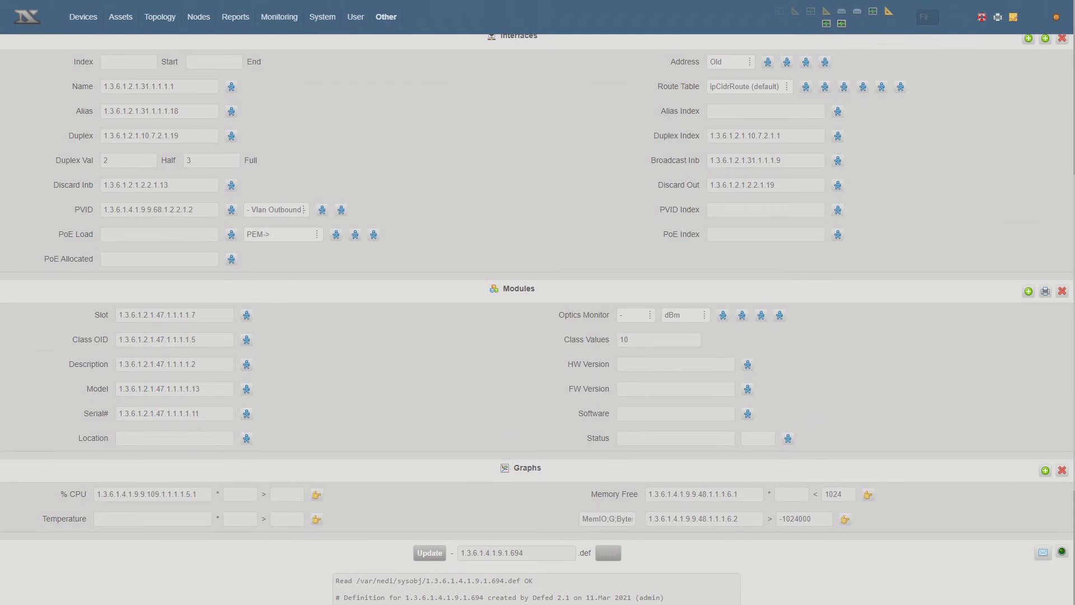
left_click_drag(210, 12, 406, 85)
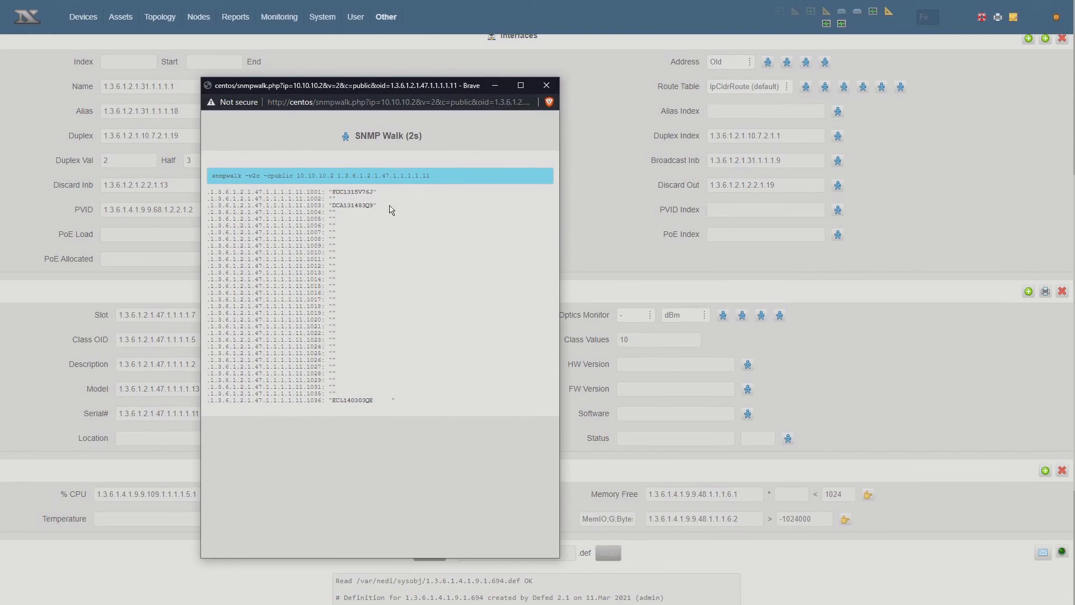
double_click(339, 402)
double_click(348, 192)
double_click(357, 206)
left_click(547, 85)
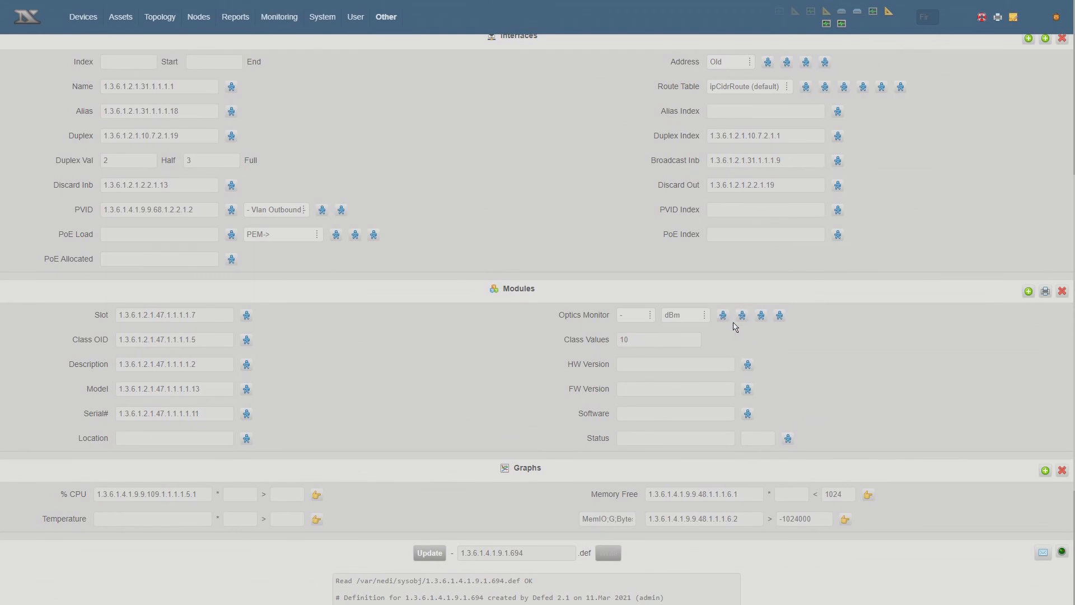
left_click_drag(0, 17, 529, 104)
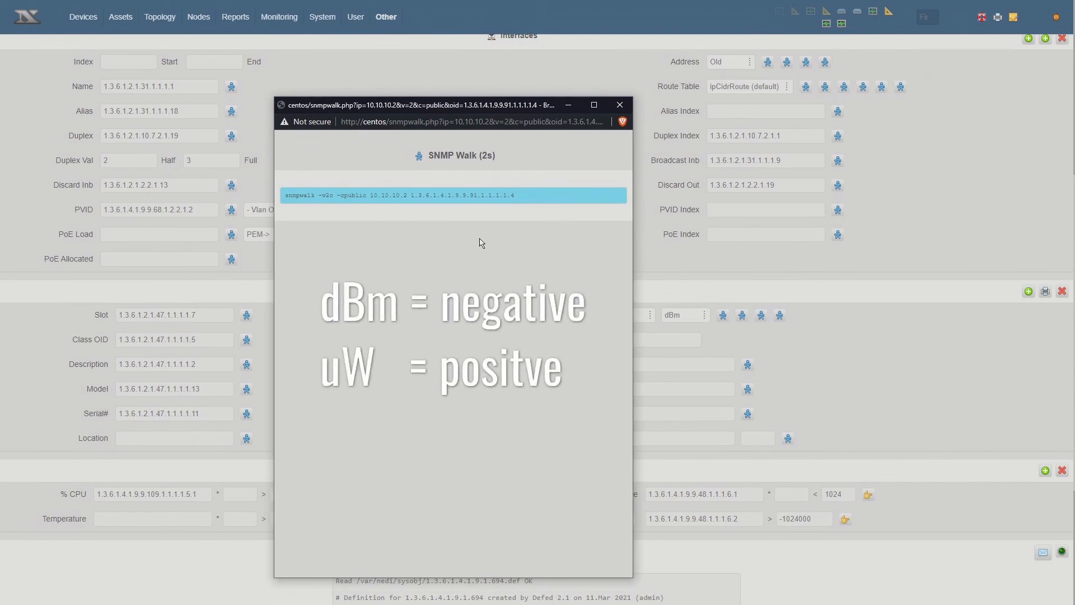
Set the Optics Monitor vendor to Arista, after trying Cisco, with dBm units.
left_click(620, 104)
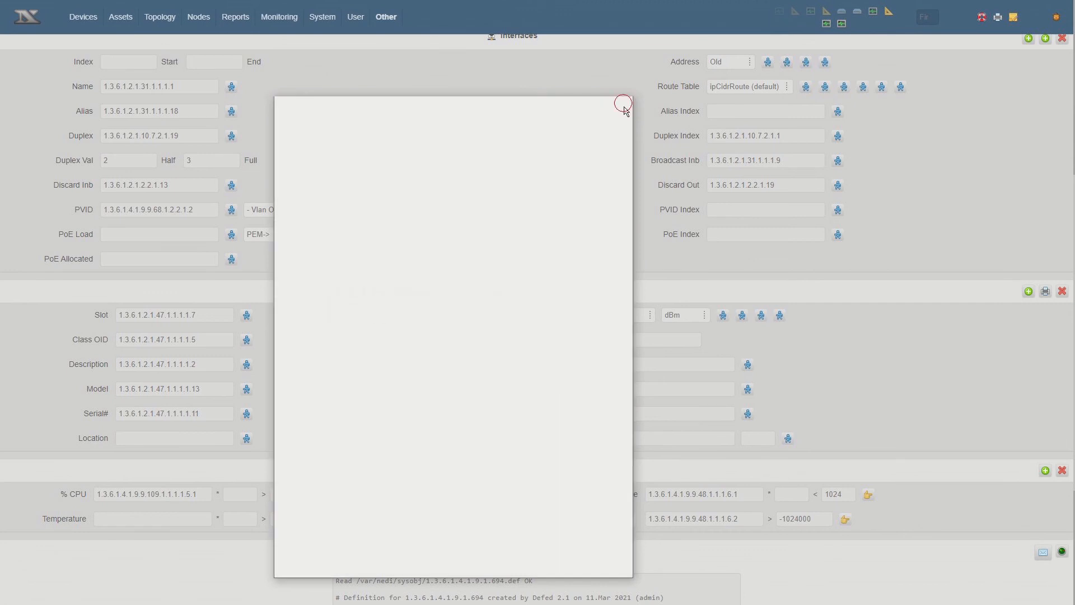
left_click(634, 316)
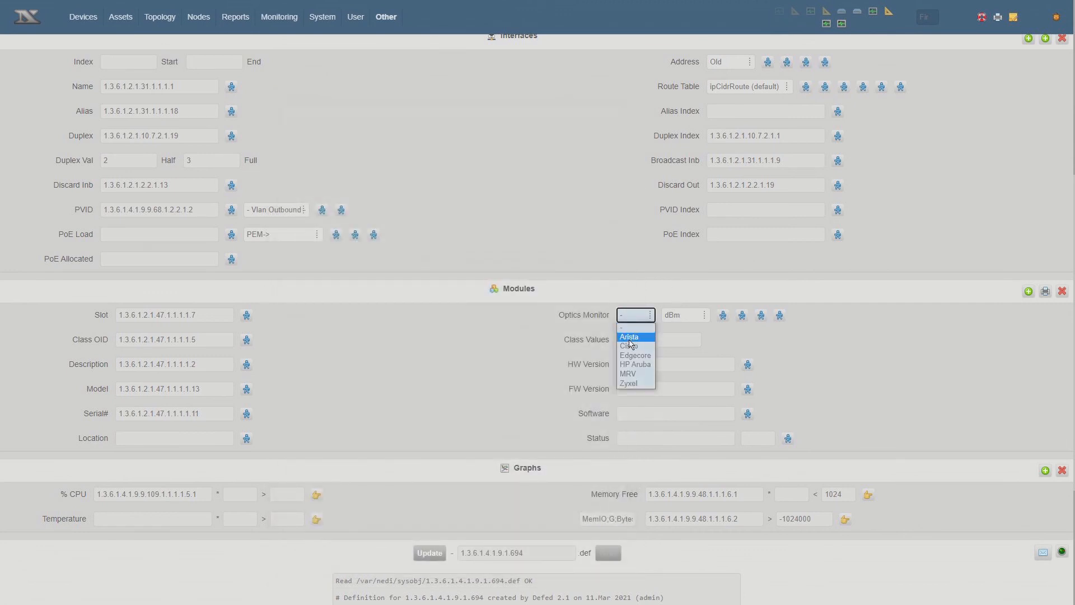
left_click(629, 345)
left_click(693, 317)
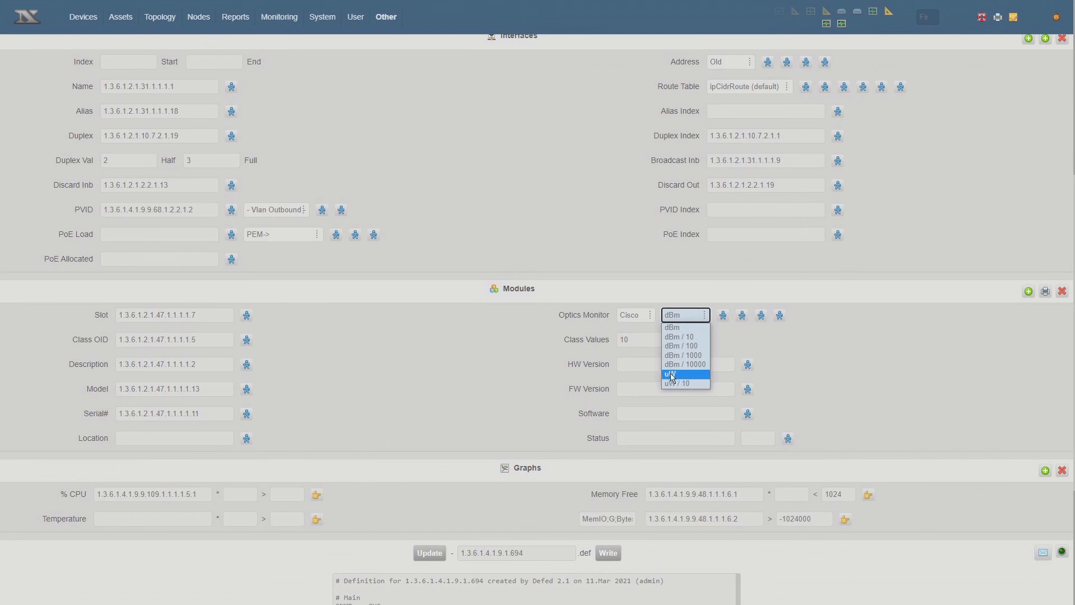
left_click(641, 317)
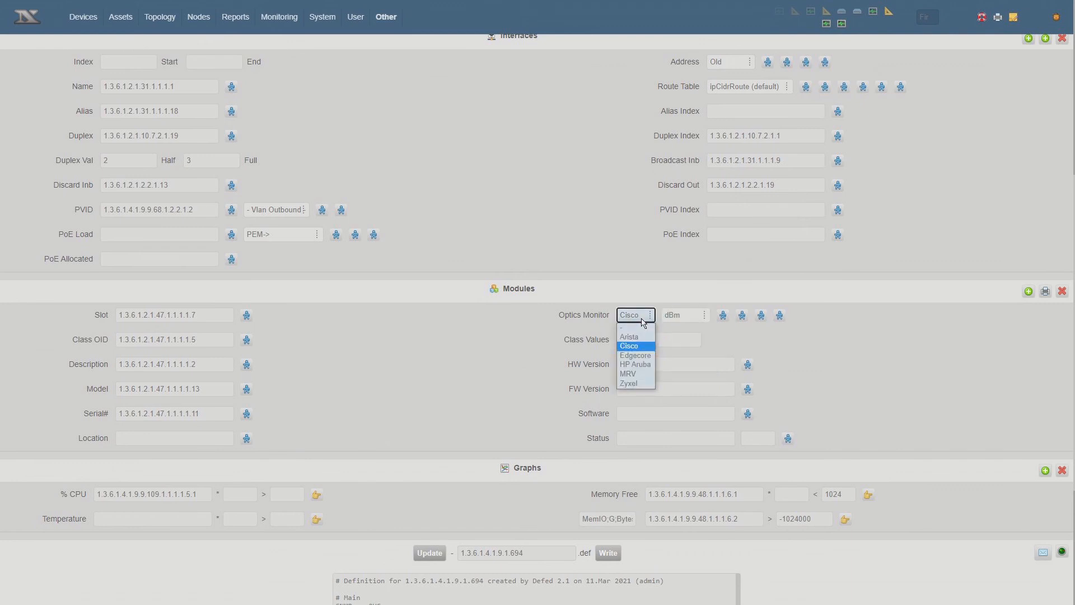
left_click(638, 336)
left_click(686, 317)
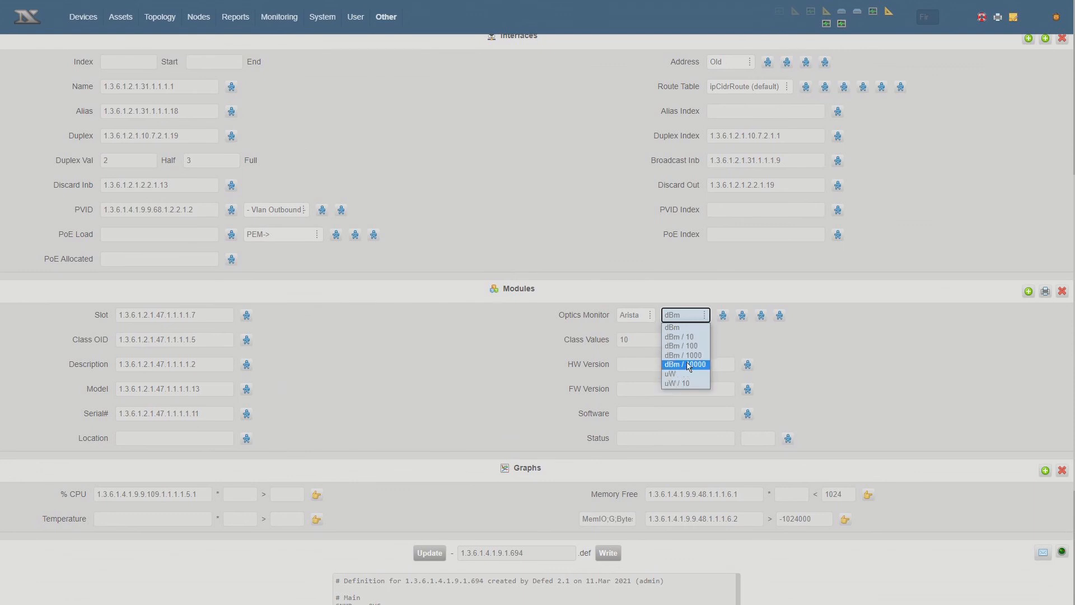
left_click(575, 340)
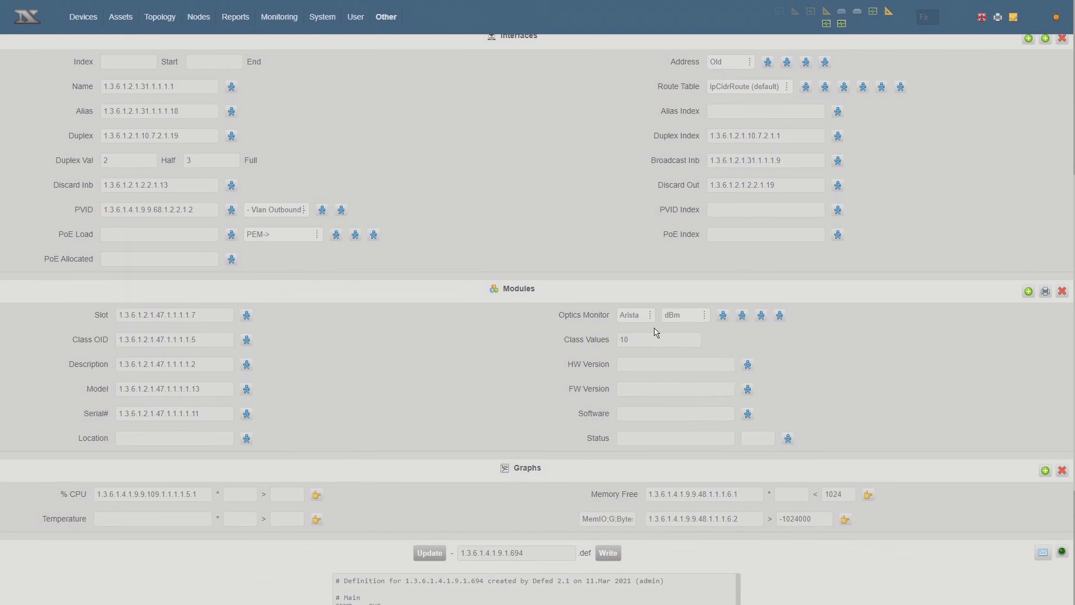
Find WS-C4506-E in the Discover .def List and open its definition in Defed.
left_click(332, 32)
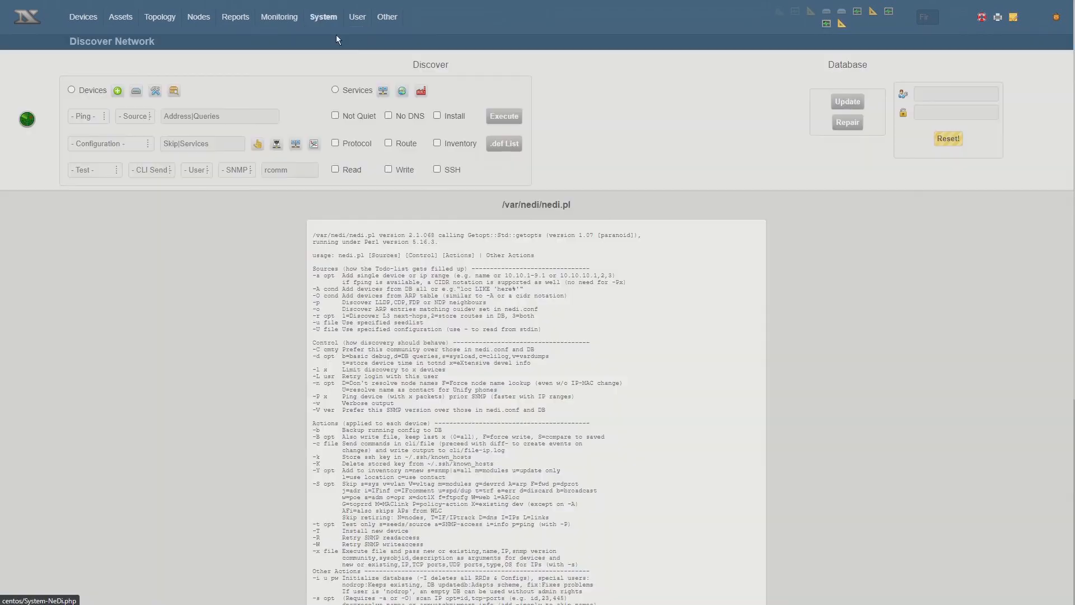
left_click(501, 143)
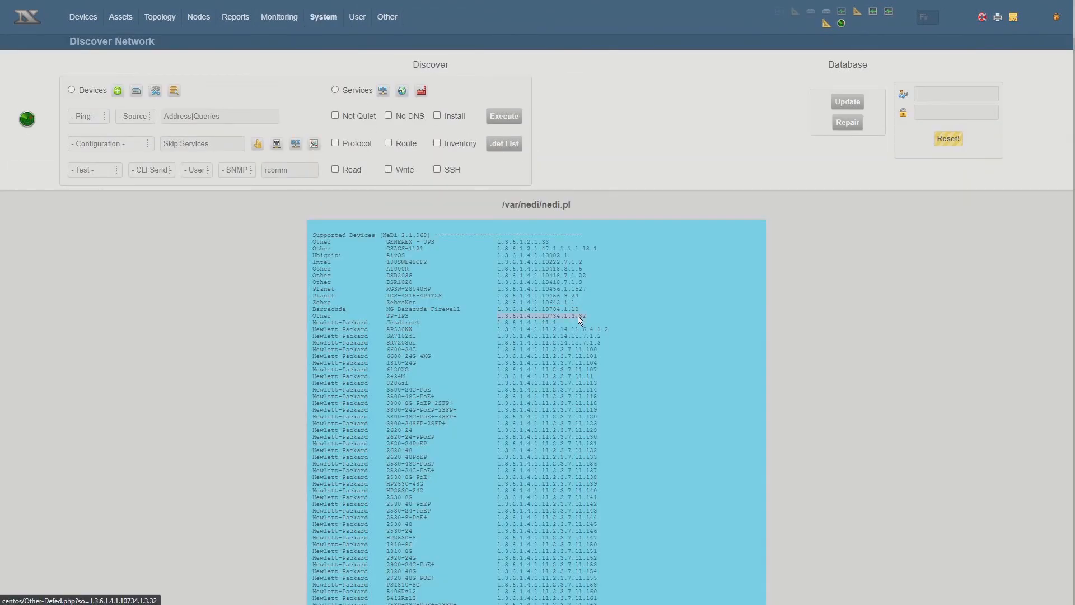
key("ctrl+f")
key("Return")
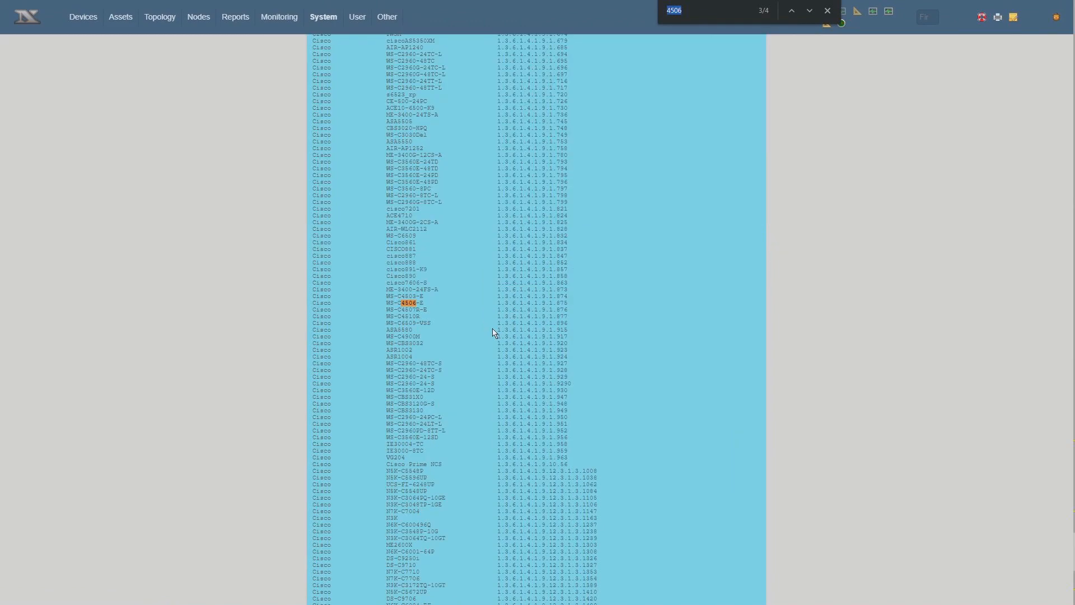
left_click(517, 306)
scroll(533, 377, "down", 3)
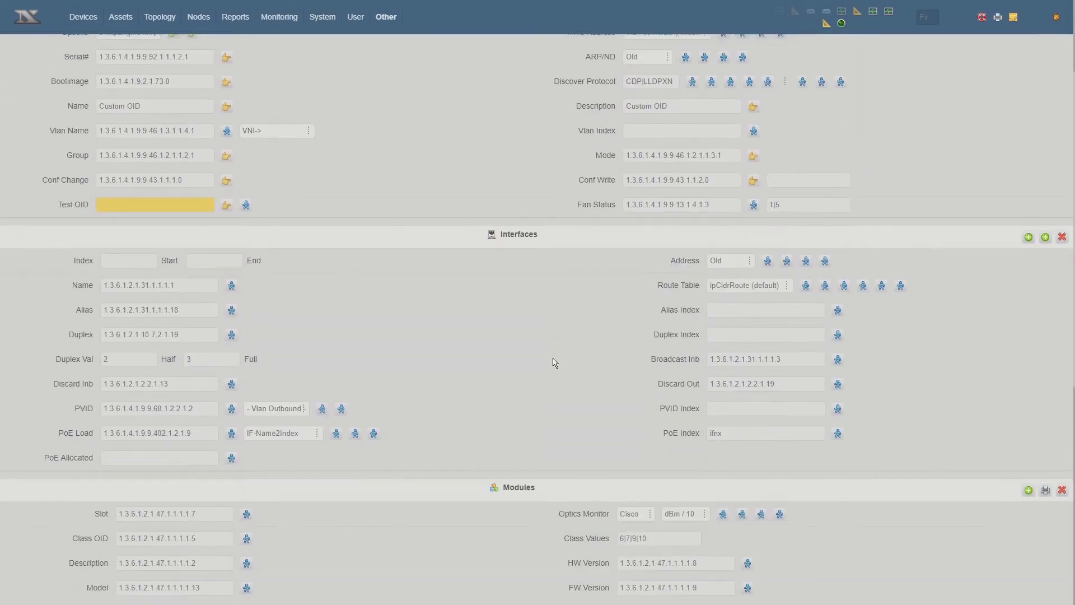
Check the optics power units list, leaving dBm / 10, and scroll through Modules and Graphs.
scroll(603, 421, "down", 3)
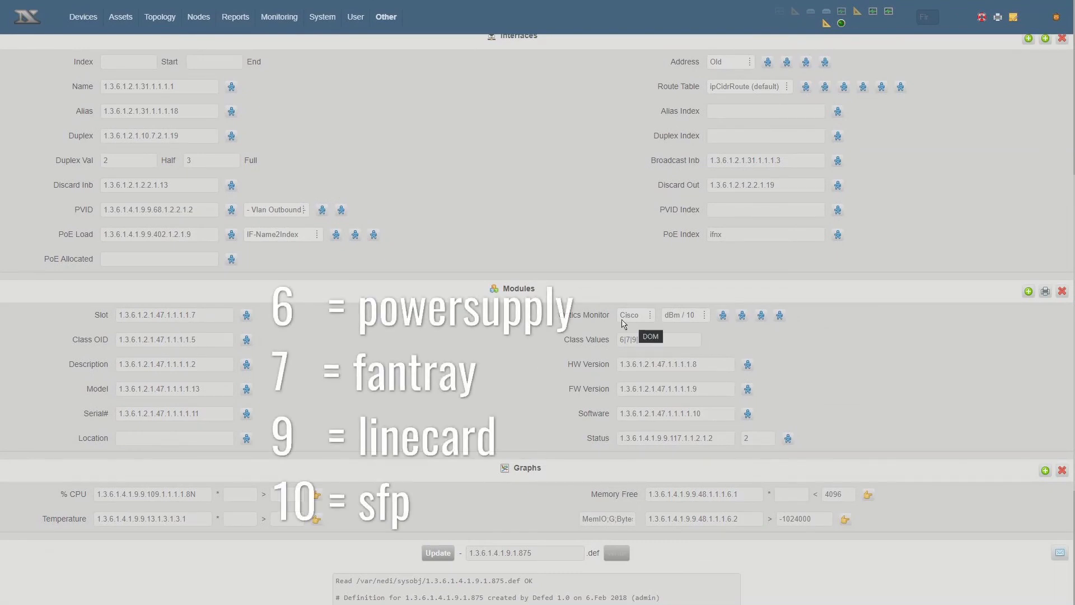
left_click(679, 318)
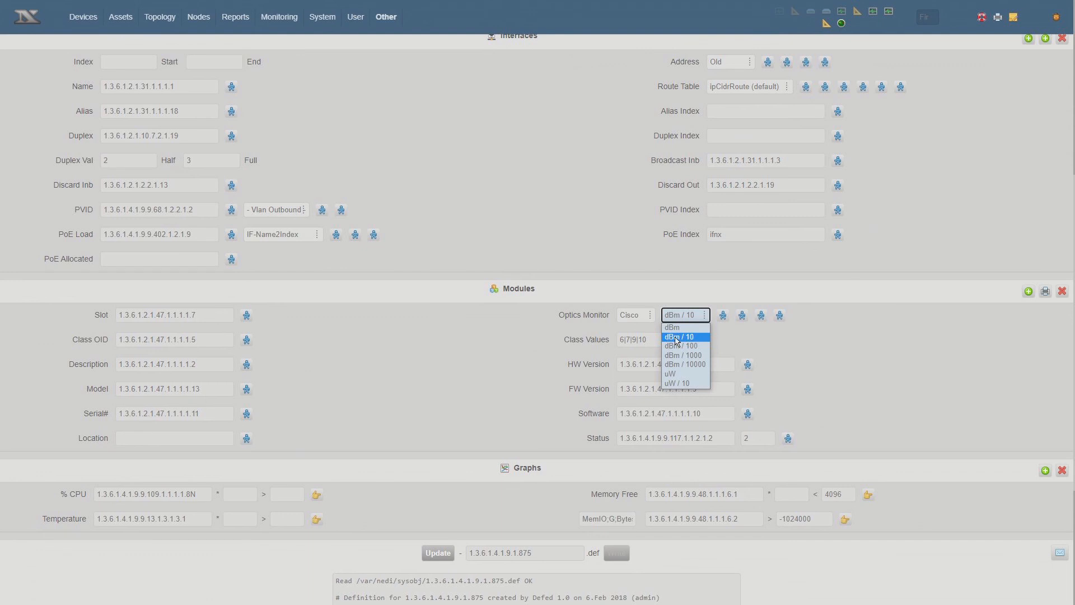
left_click(572, 337)
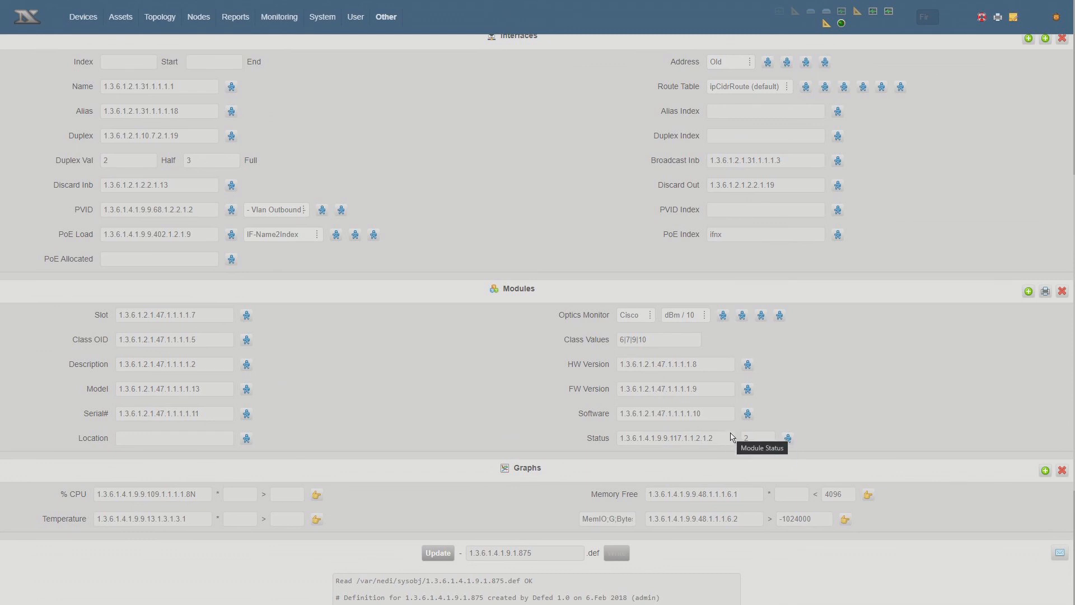
scroll(754, 439, "up", 3)
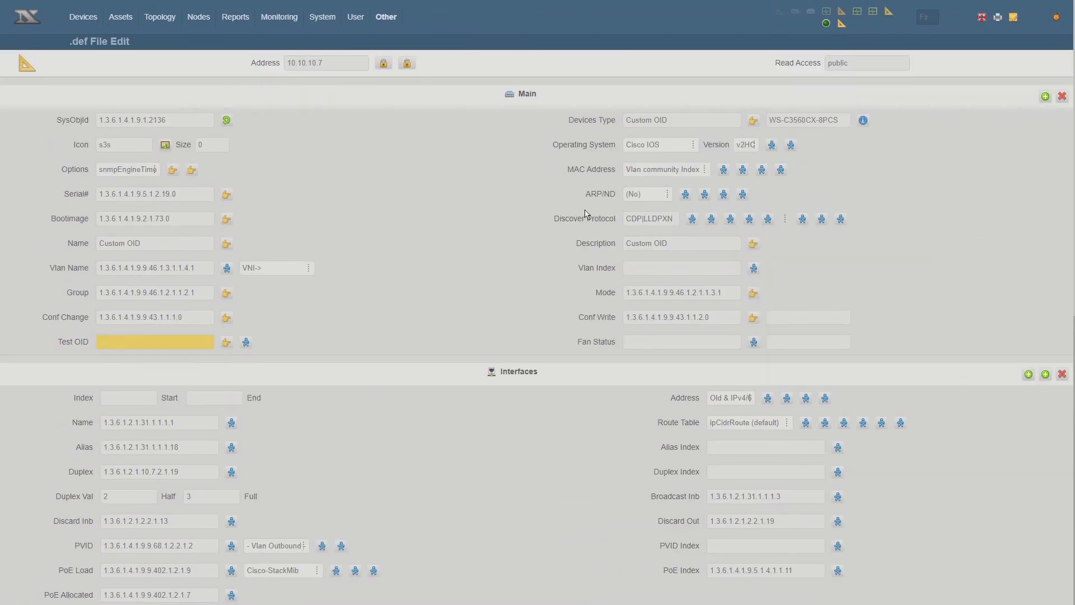
scroll(586, 214, "down", 8)
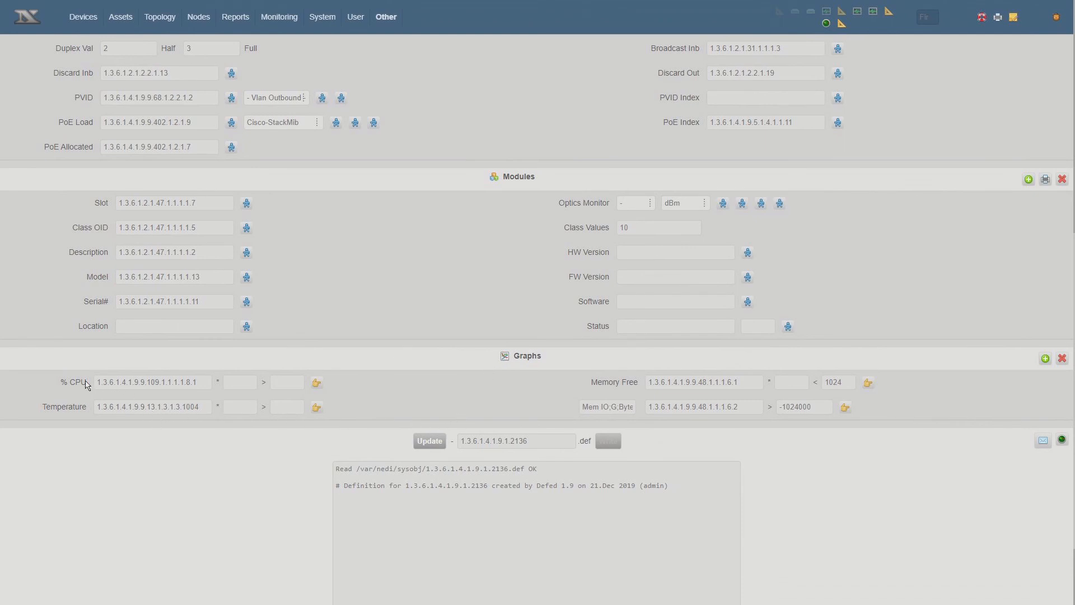
Test the % CPU OID (returns 17), then set the CPU graph multiplier to 10 instead of -%.
left_click(317, 382)
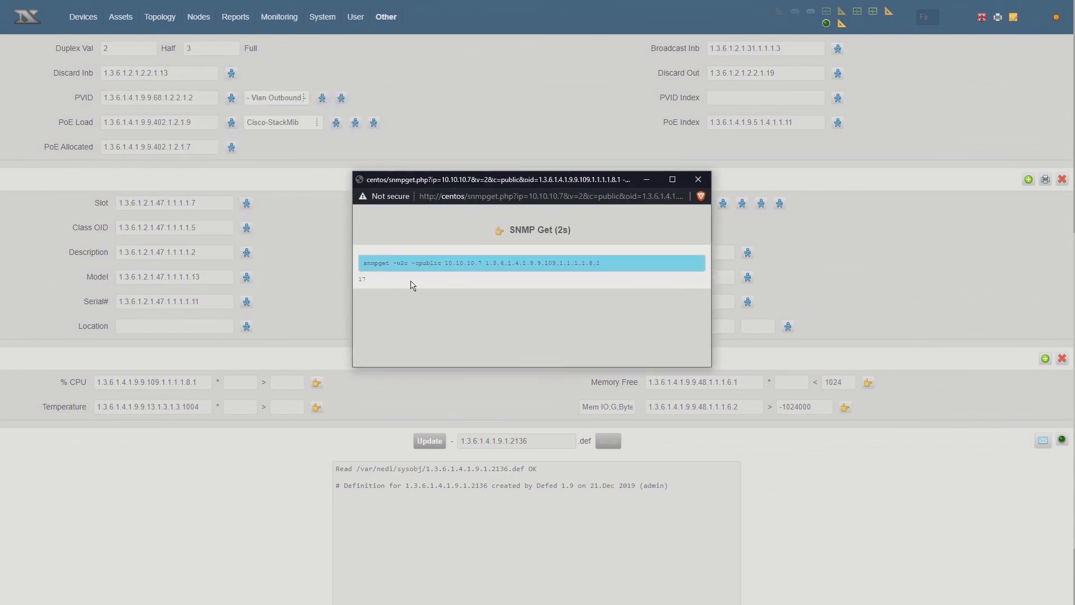
left_click(698, 180)
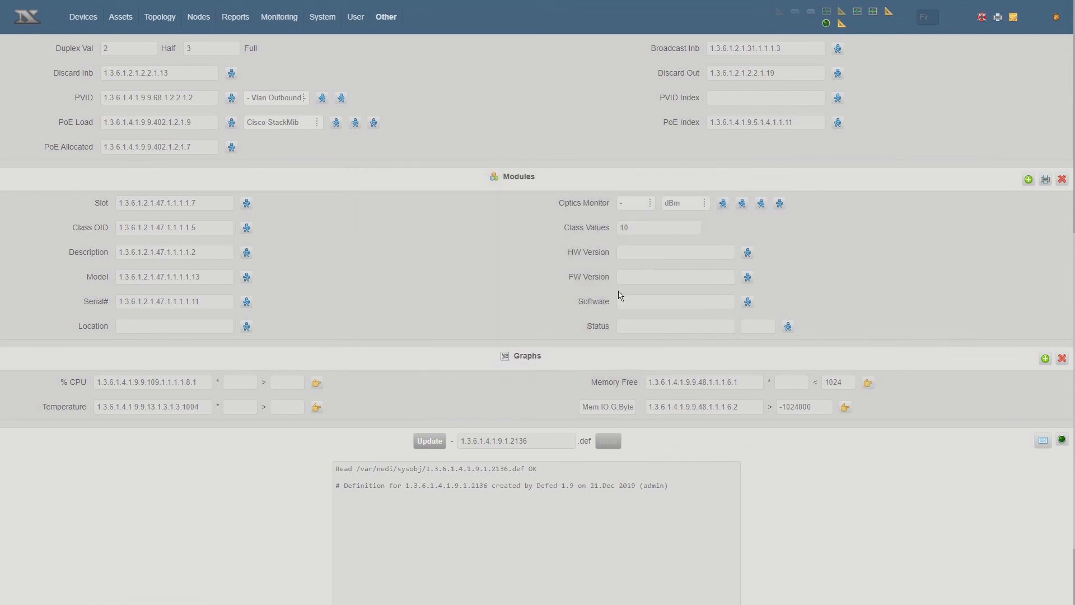
left_click(236, 383)
type("-%")
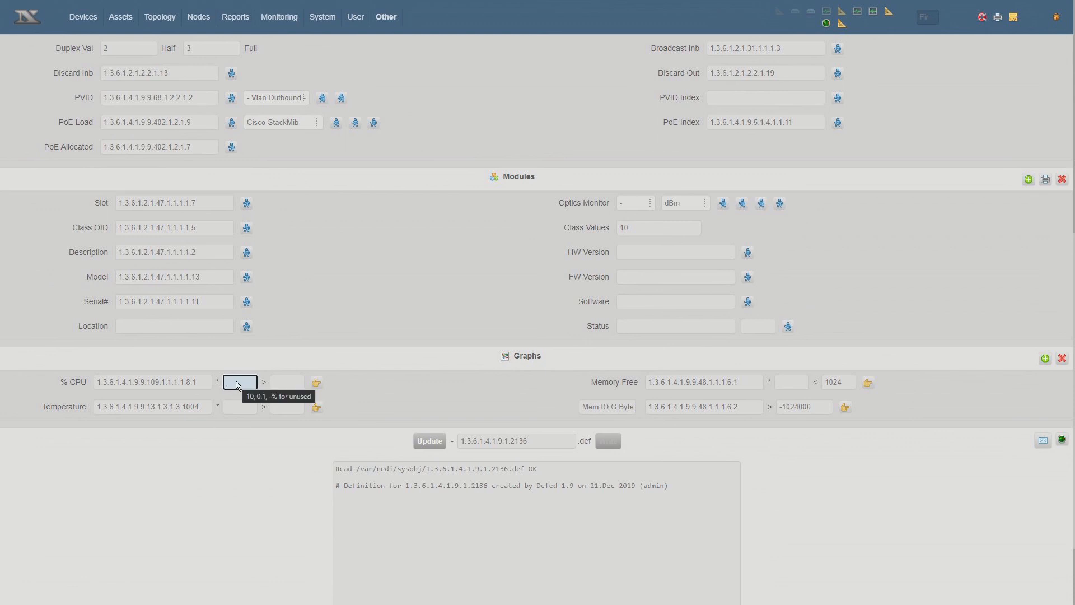
type("10")
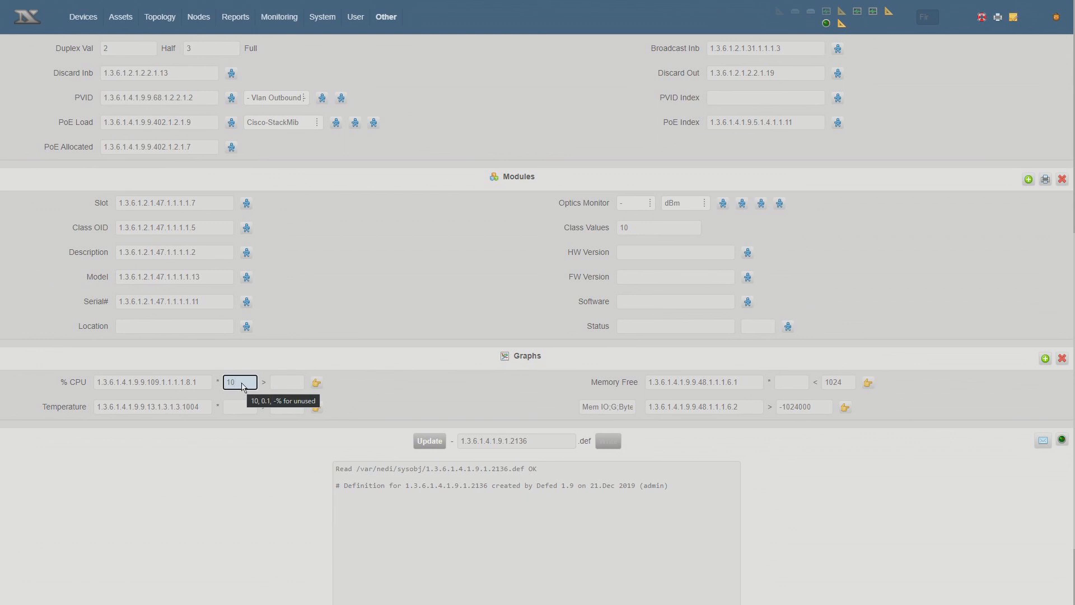
Clear the CPU multiplier trial value and set the Memory Free multiplier to %, refreshing the definition.
key("BackSpace")
key("BackSpace")
left_click(289, 385)
left_click(396, 389)
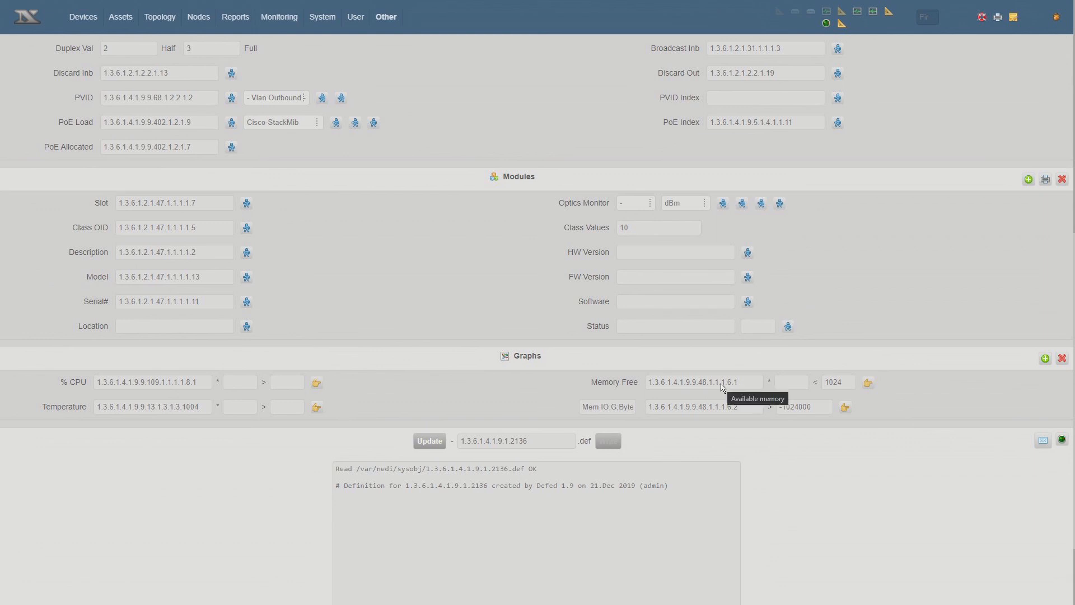
left_click(791, 383)
type("1024")
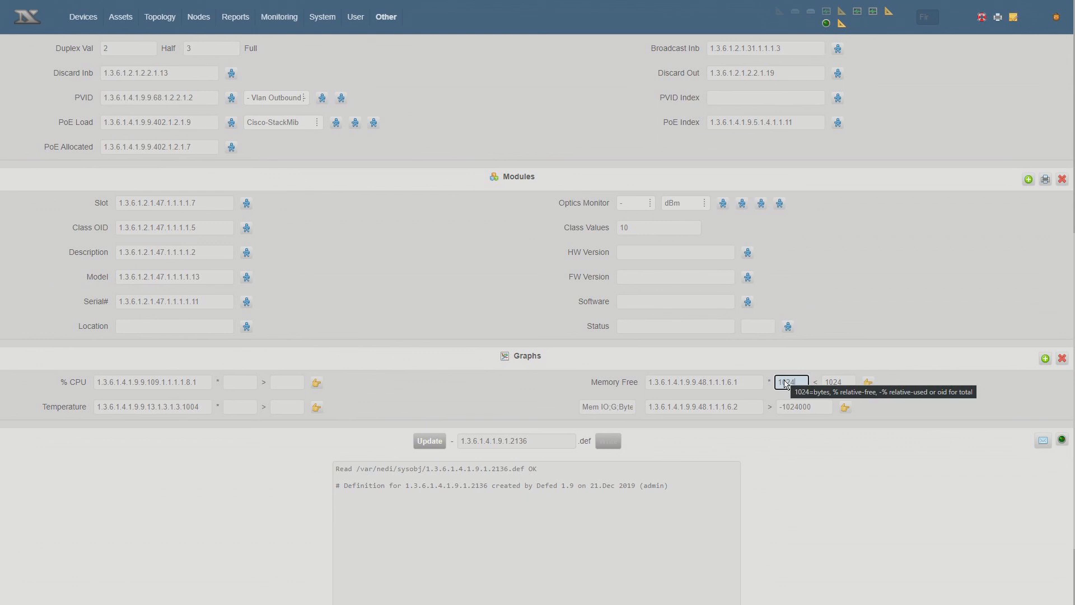
double_click(786, 382)
type("%")
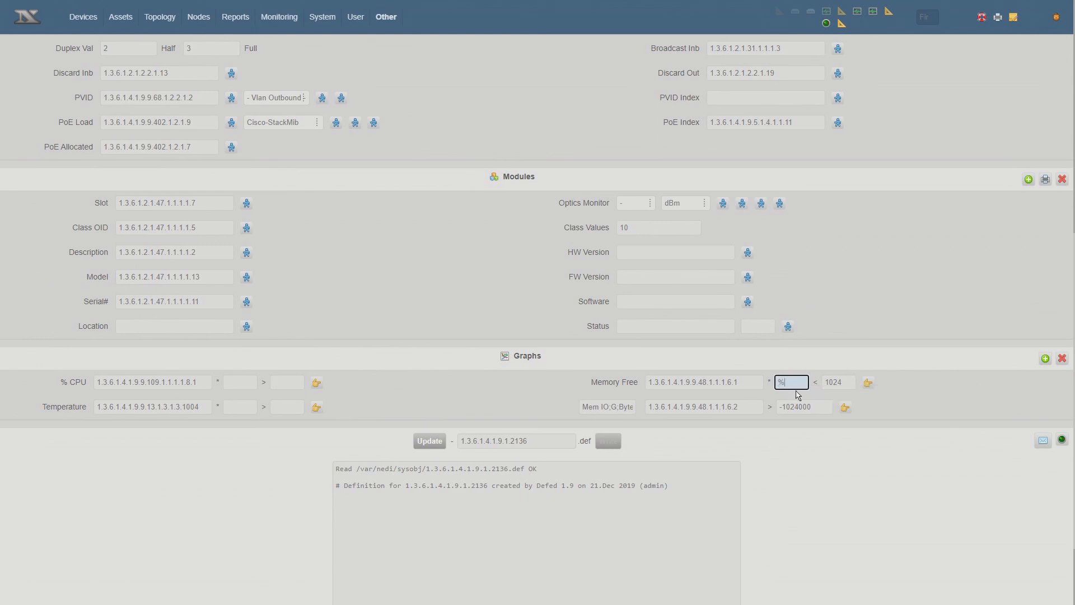
left_click(798, 369)
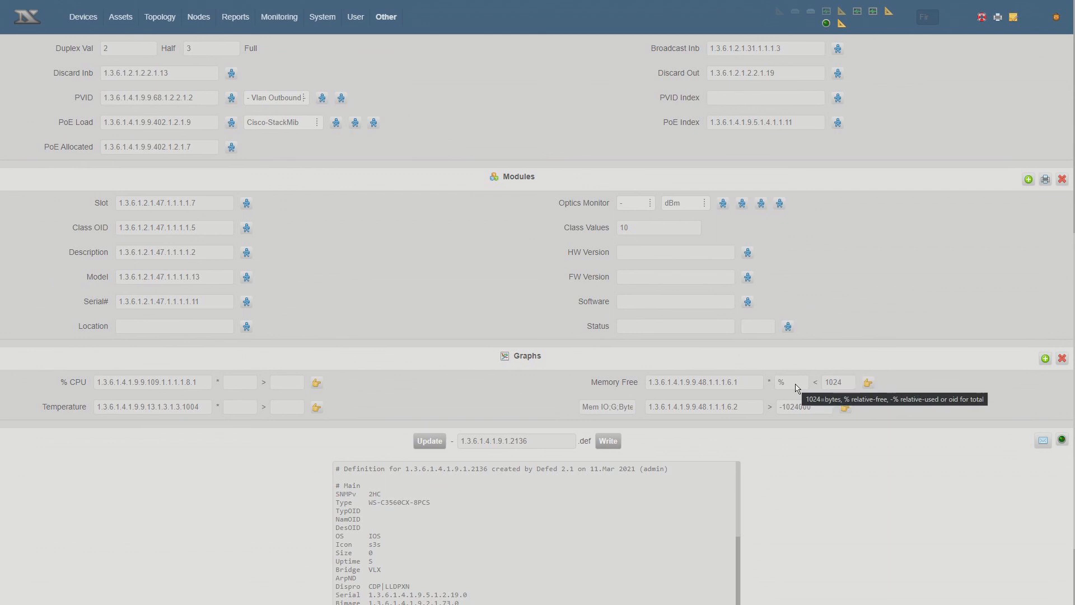
Re-enter % as the Memory Free multiplier and change its threshold from 1024 to 10.
double_click(797, 388)
type("-%")
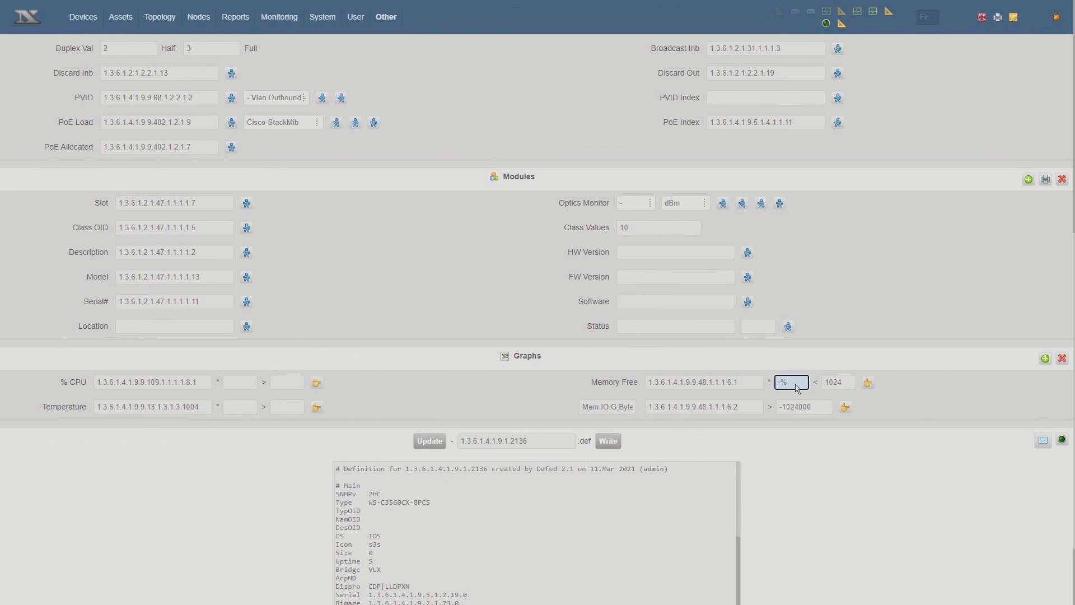
key("BackSpace")
key("BackSpace")
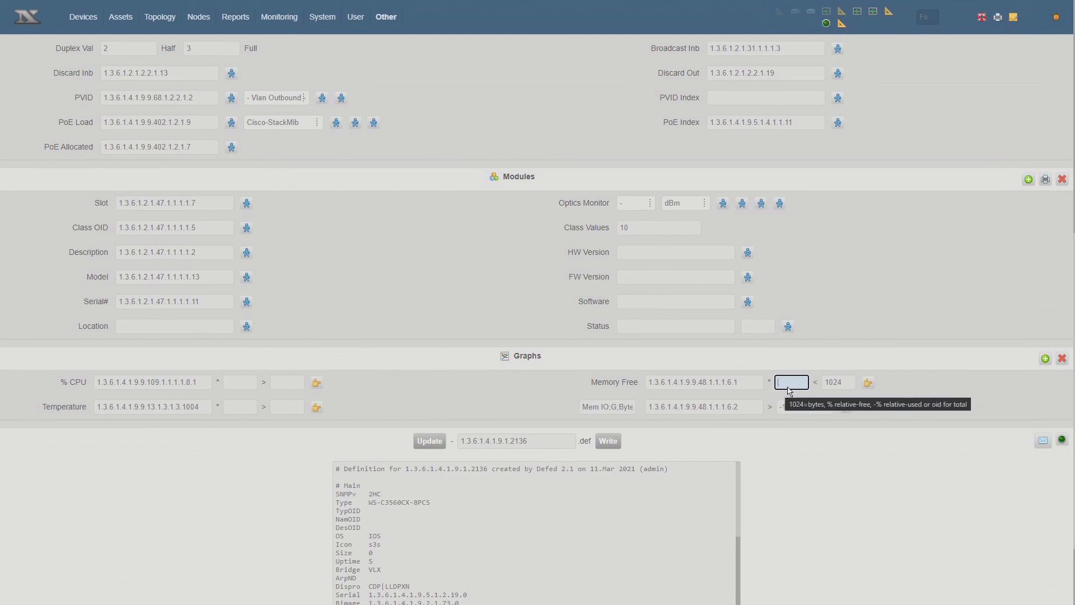
double_click(839, 383)
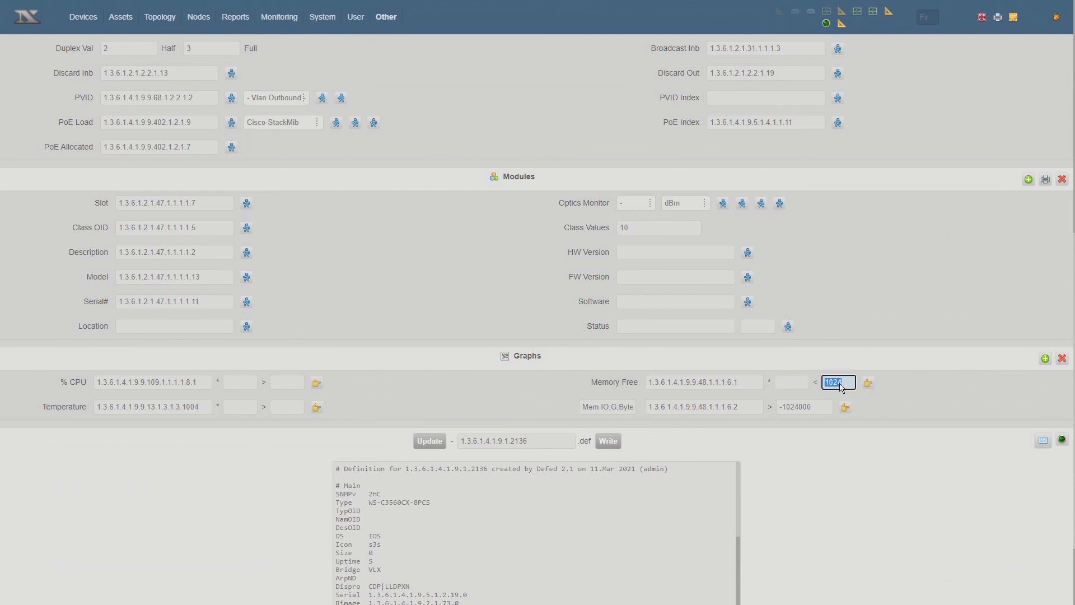
left_click(791, 383)
type("%")
double_click(836, 383)
type("10")
Filter the Devices List to Hewlett-Packard and open the Edit Threshold box for its 2520G8-P switch.
left_click(89, 34)
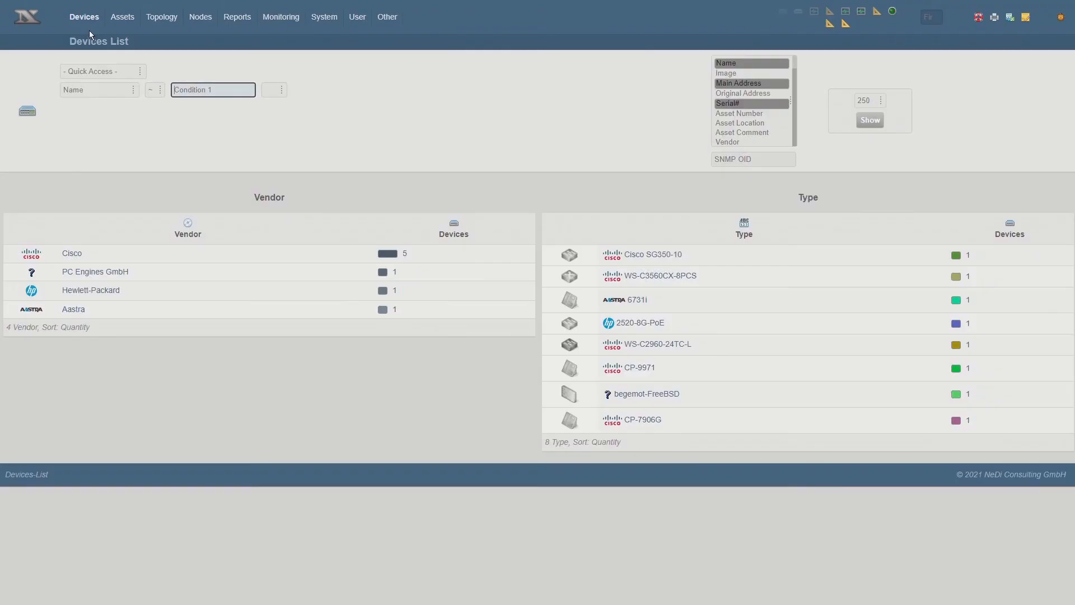
left_click(392, 291)
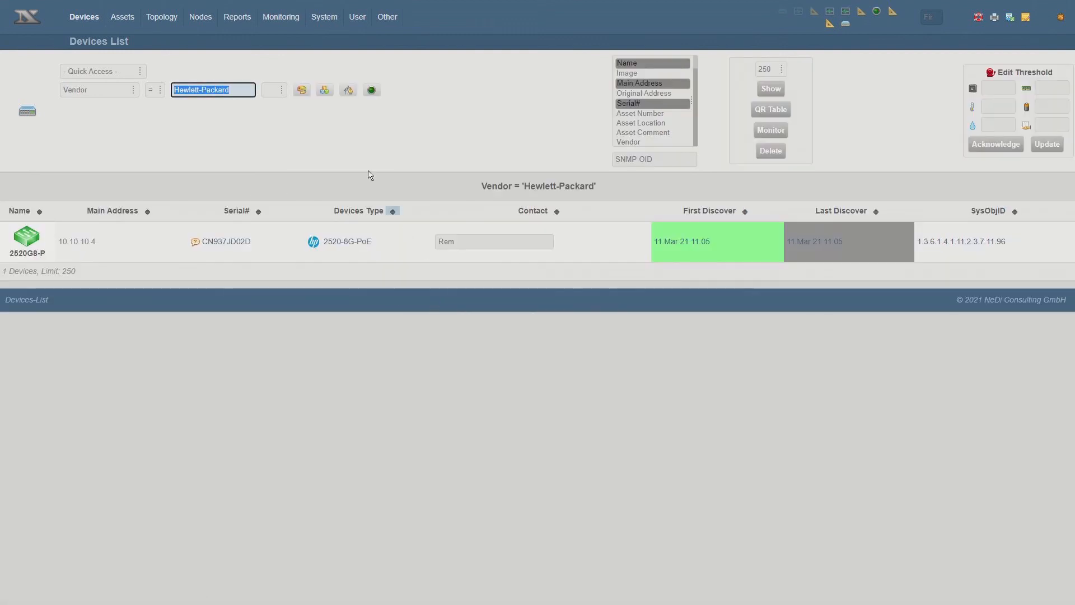
left_click(1048, 92)
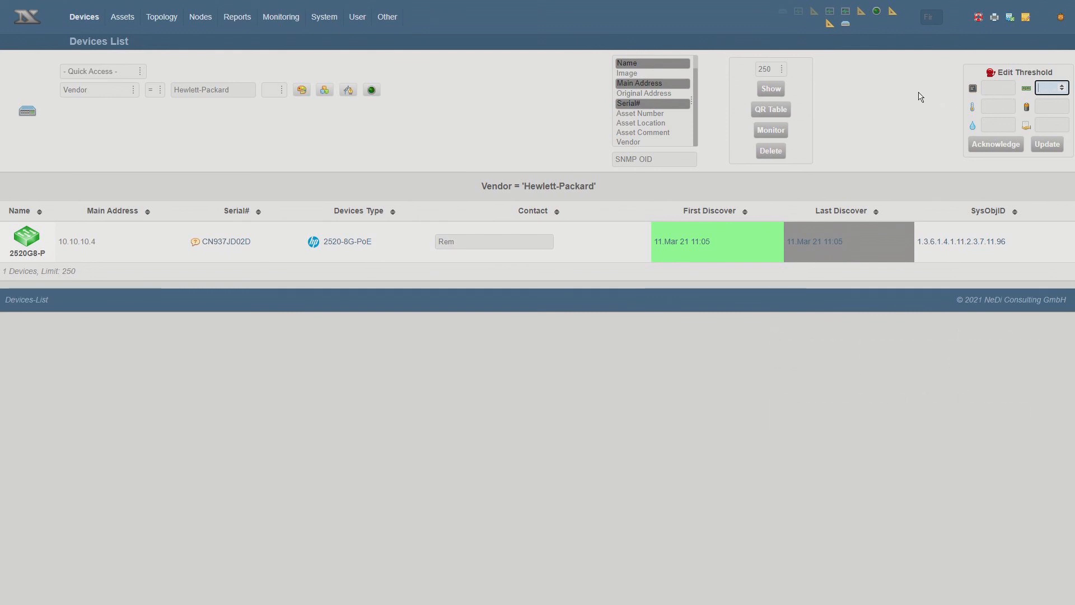
Return to the Defed editor for the 2136 definition and edit the Temperature graph multiplier.
left_click(892, 13)
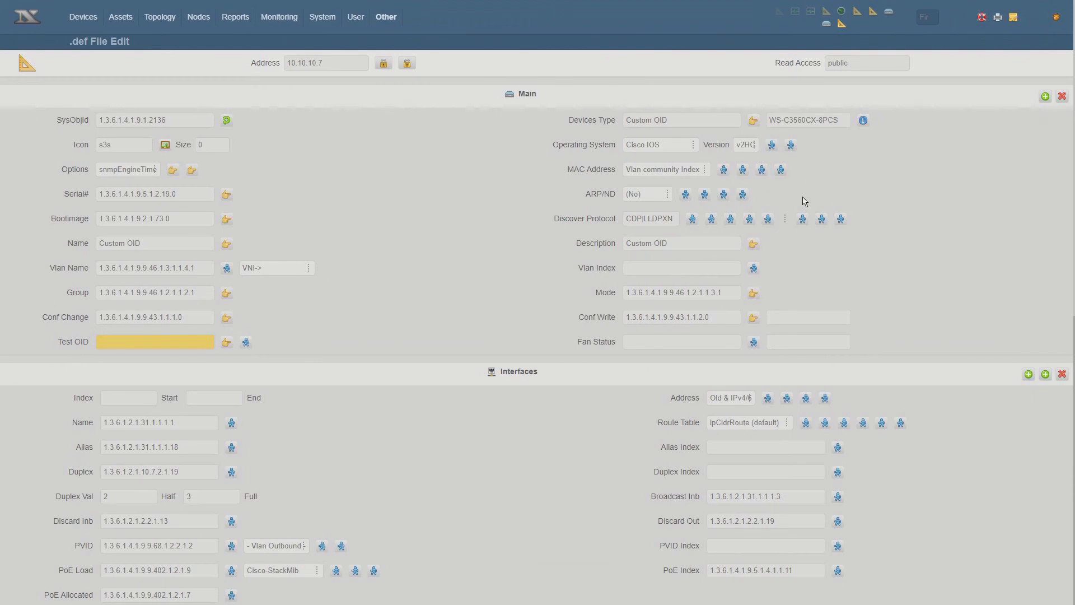
scroll(805, 202, "down", 8)
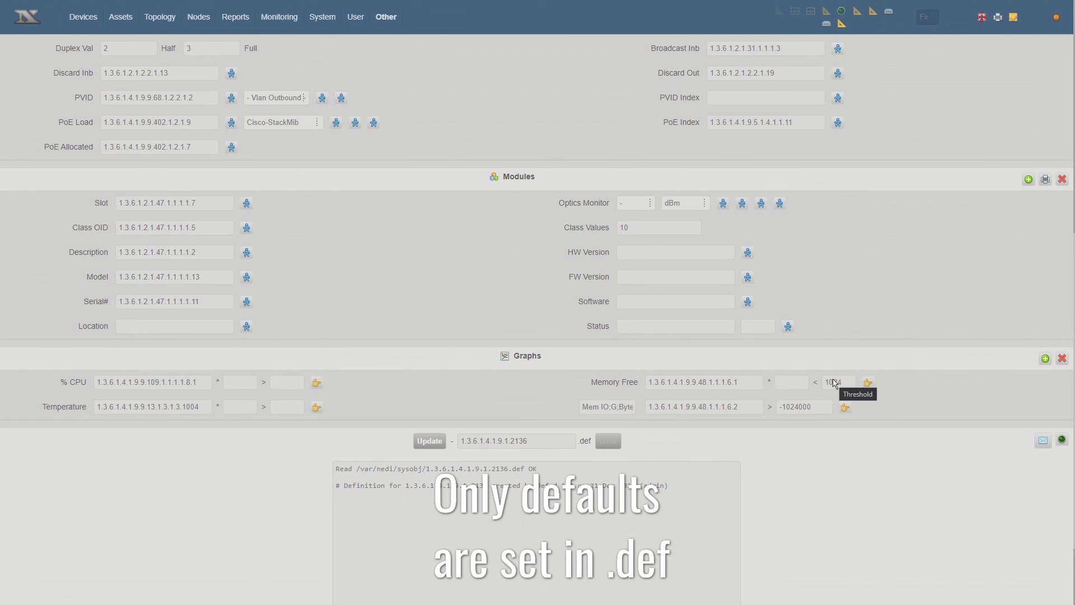
scroll(834, 382, "down", 3)
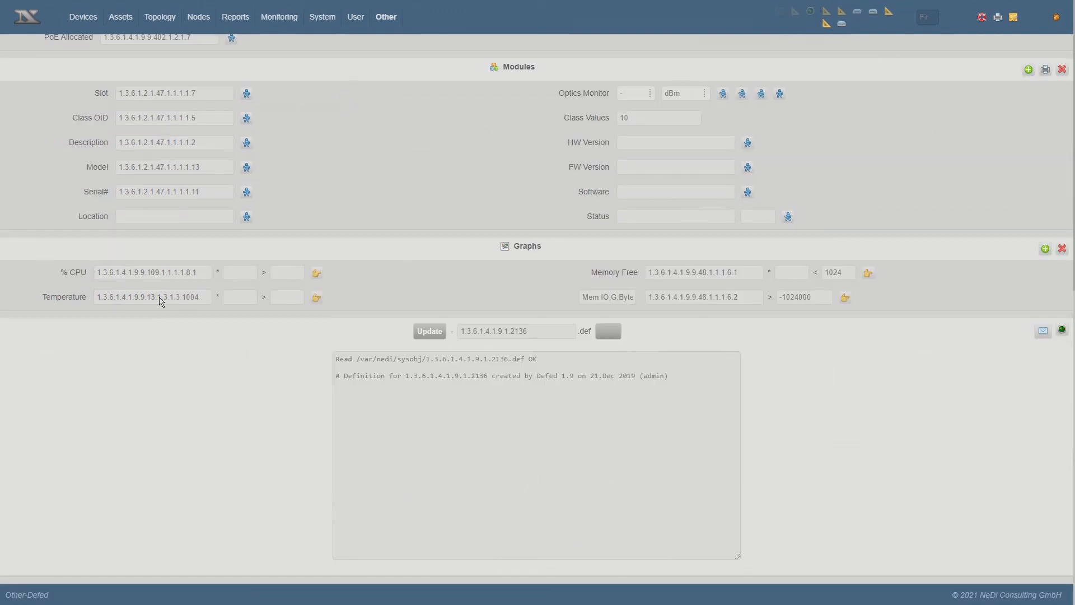
left_click(235, 299)
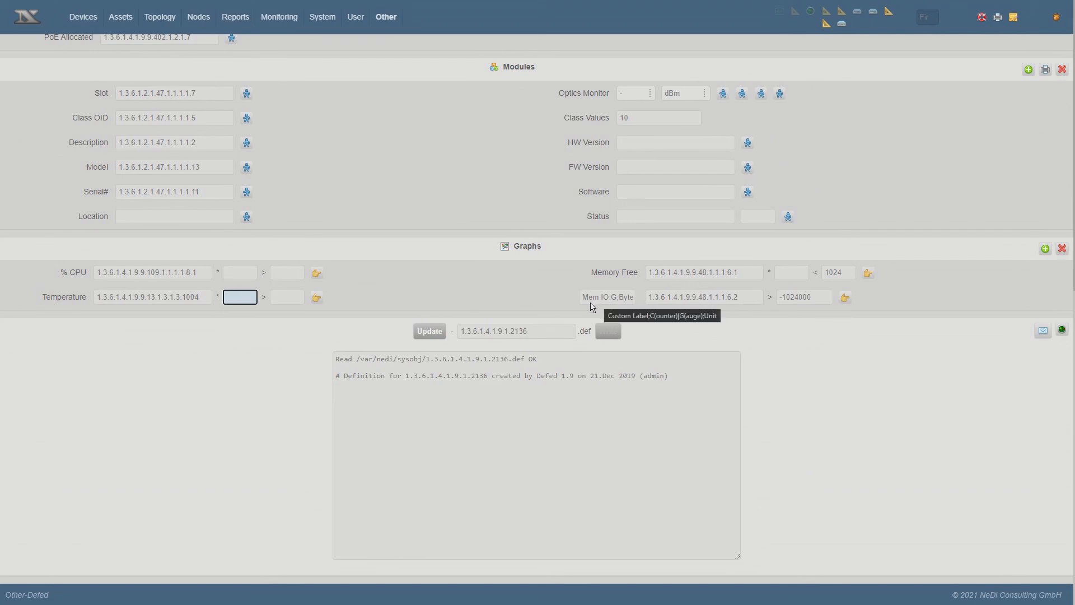
Select the Mem IO graph label and regenerate the definition text from the form.
left_click_drag(583, 298, 632, 298)
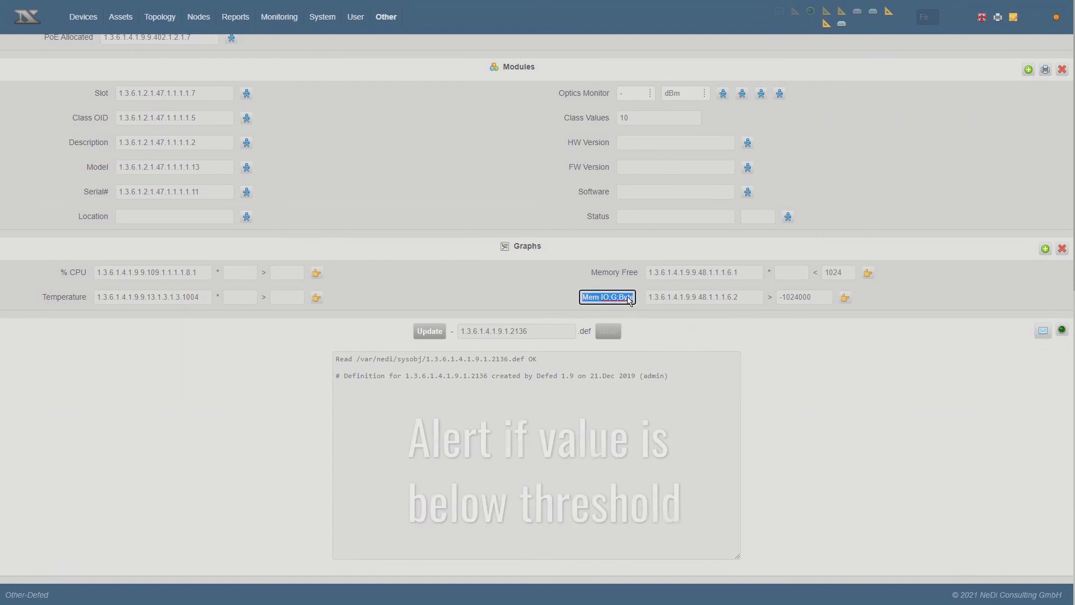
left_click(635, 301)
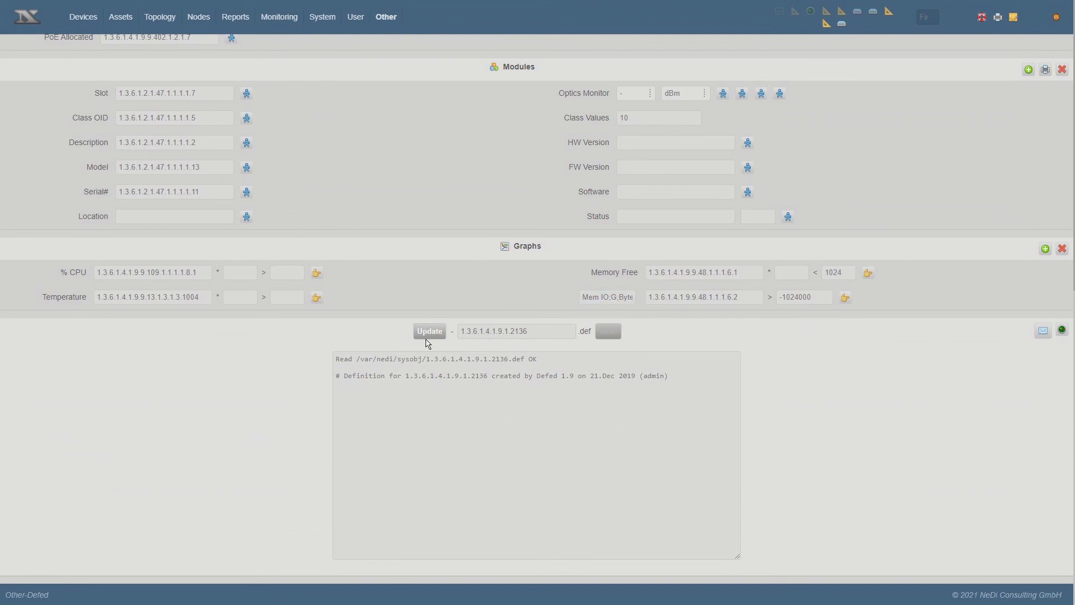
left_click(428, 335)
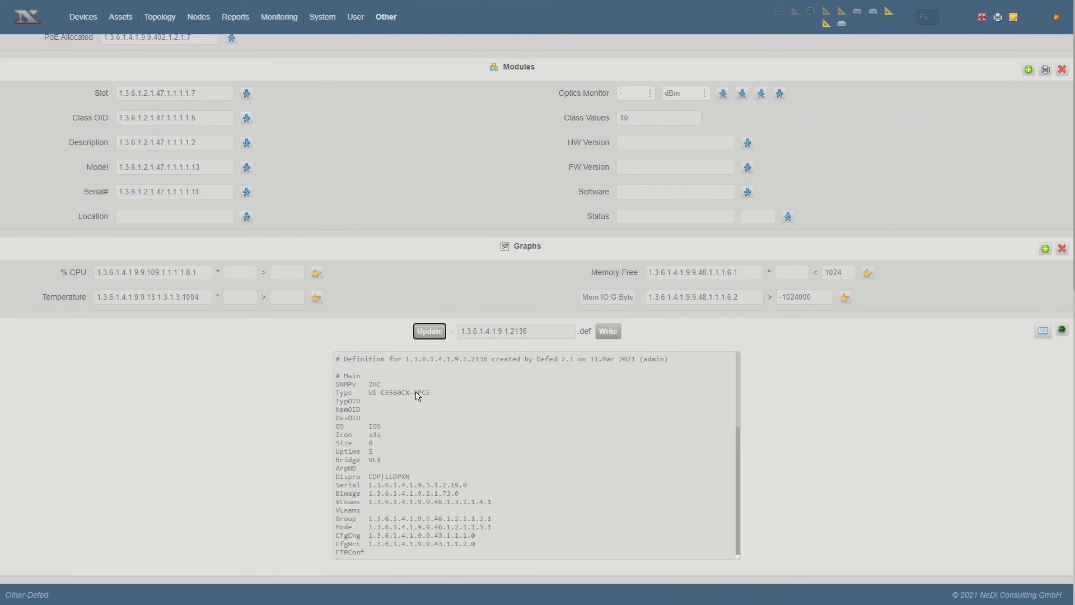
left_click(424, 333)
Review the generated 1.3.6.1.4.1.9.1.2136 definition and start editing its text directly.
scroll(485, 434, "down", 10)
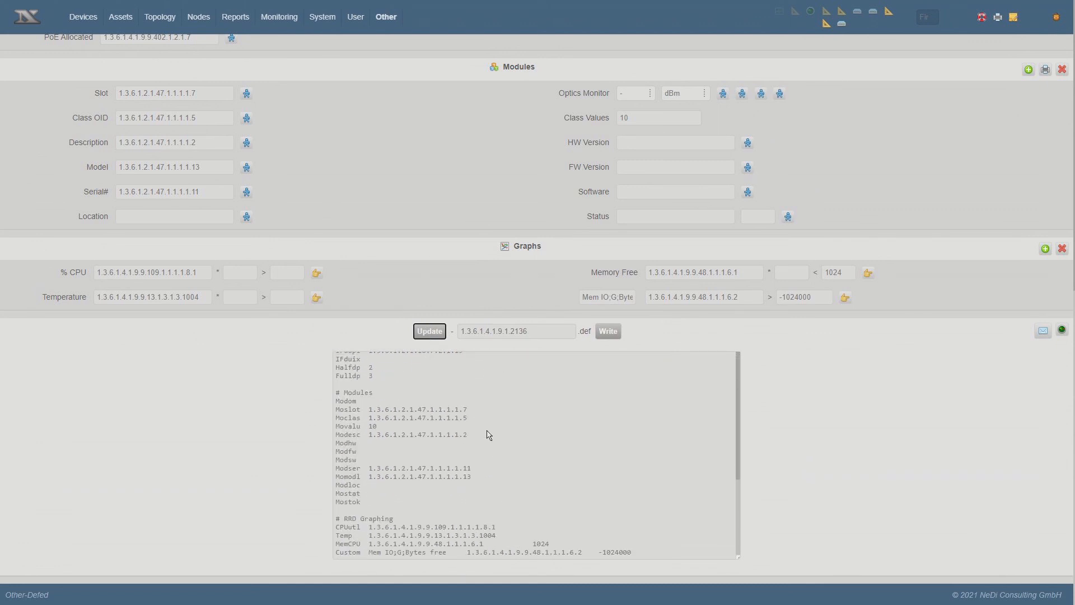
scroll(487, 435, "up", 10)
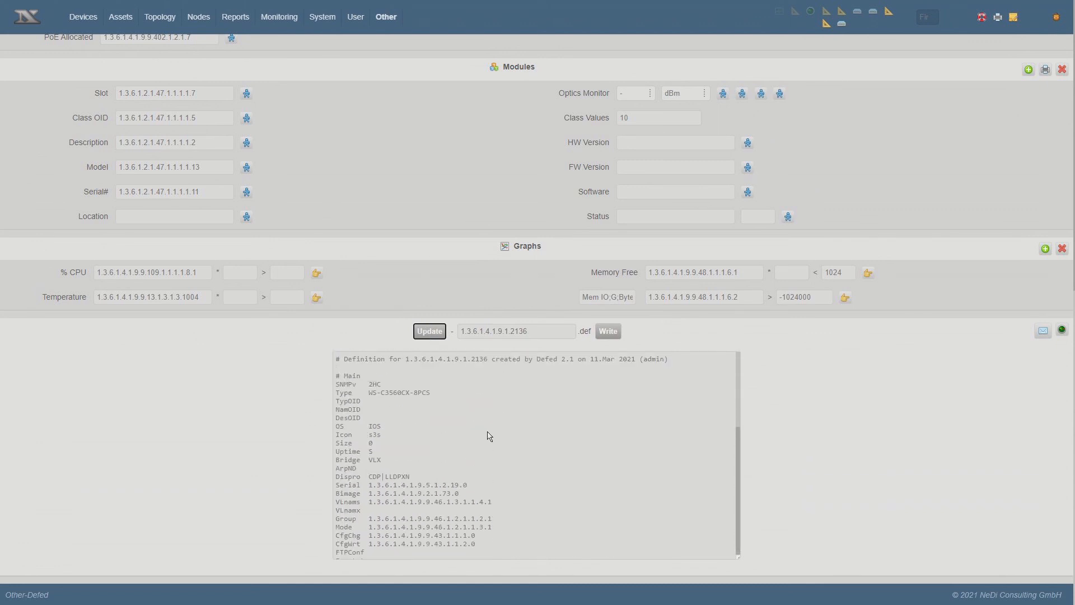
right_click(461, 431)
left_click(459, 401)
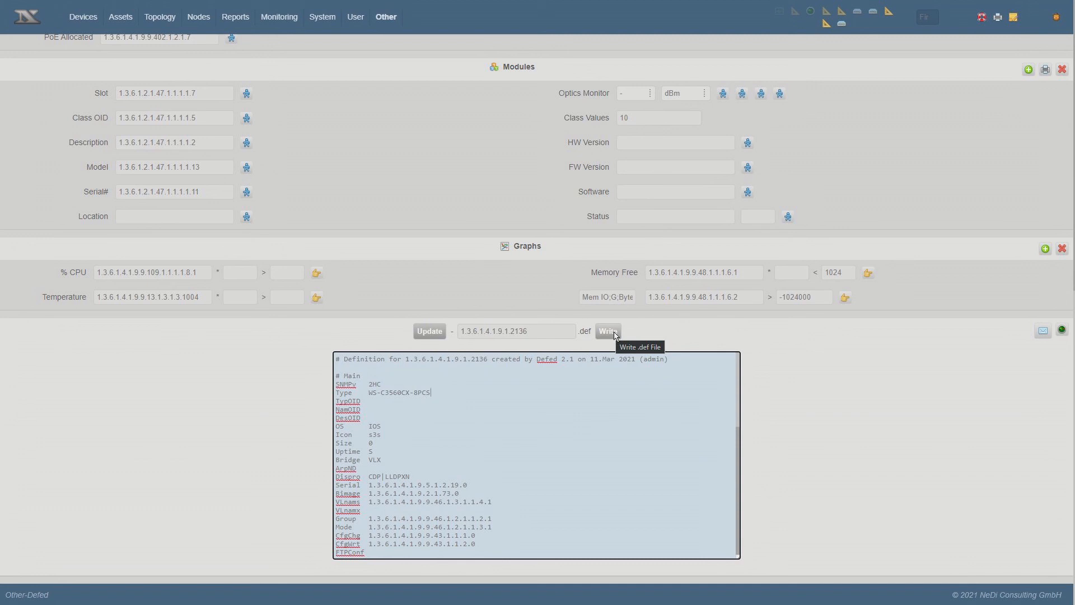
Type 'dhfghf' into the definition text, try changing FW Version, and dismiss the Free Edit alert.
scroll(537, 452, "down", 8)
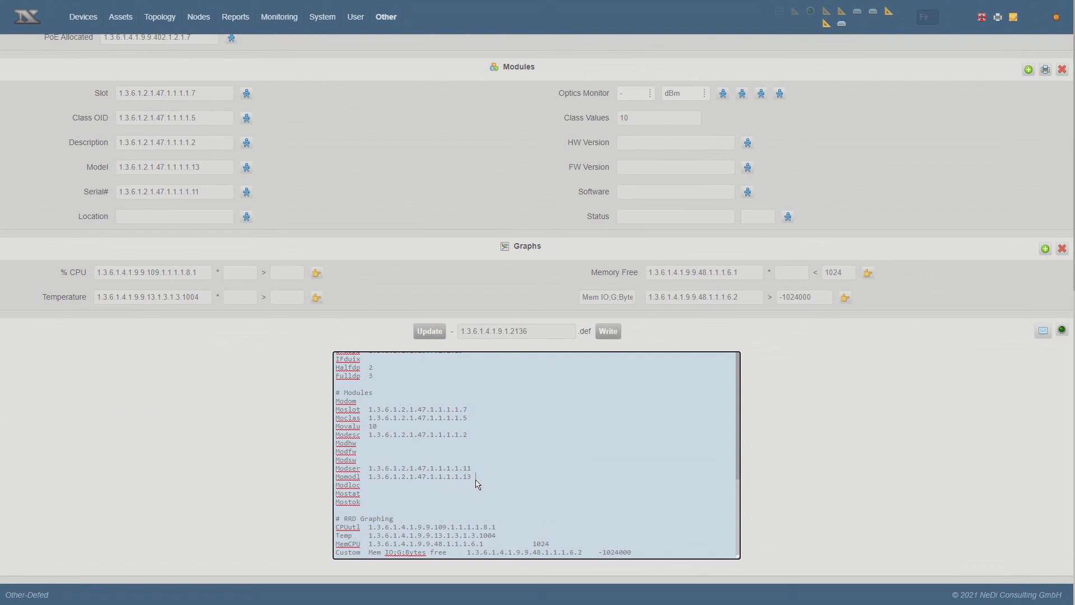
type("dhfghfdgh")
left_click(831, 466)
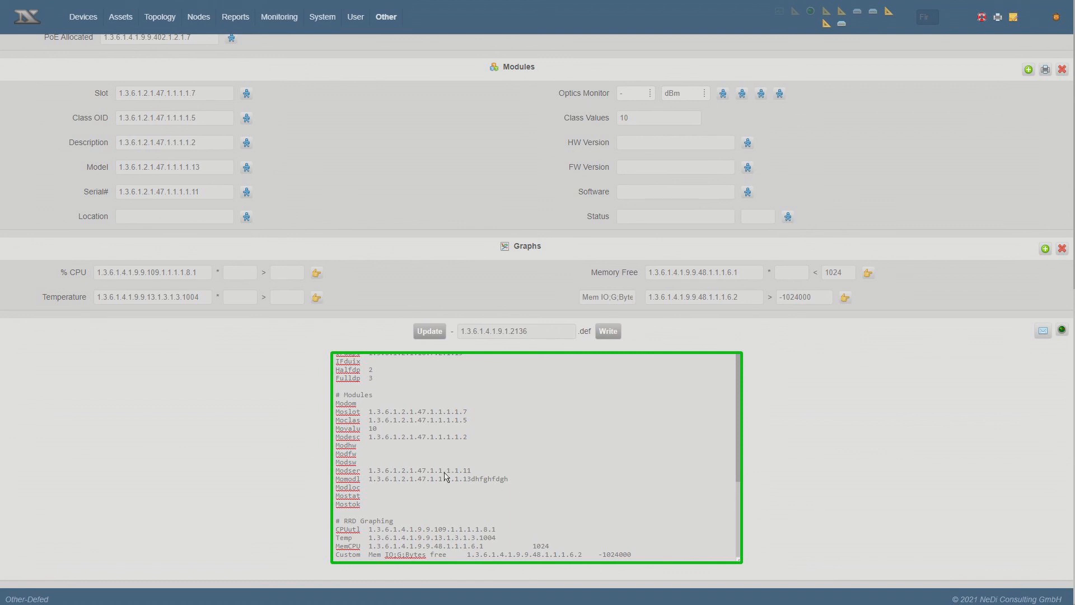
left_click(661, 167)
left_click(799, 162)
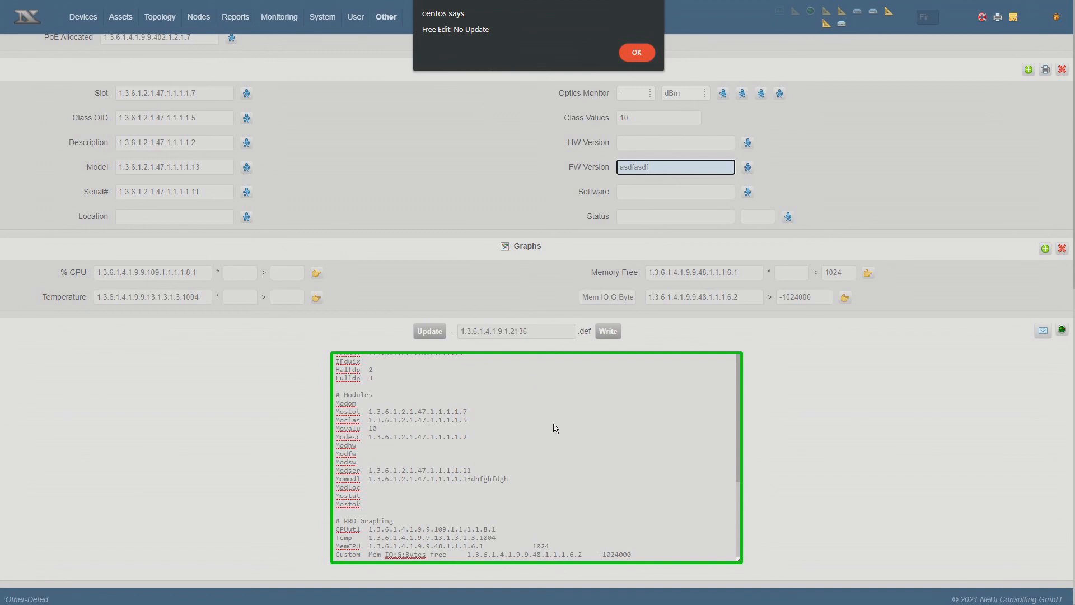
left_click(640, 51)
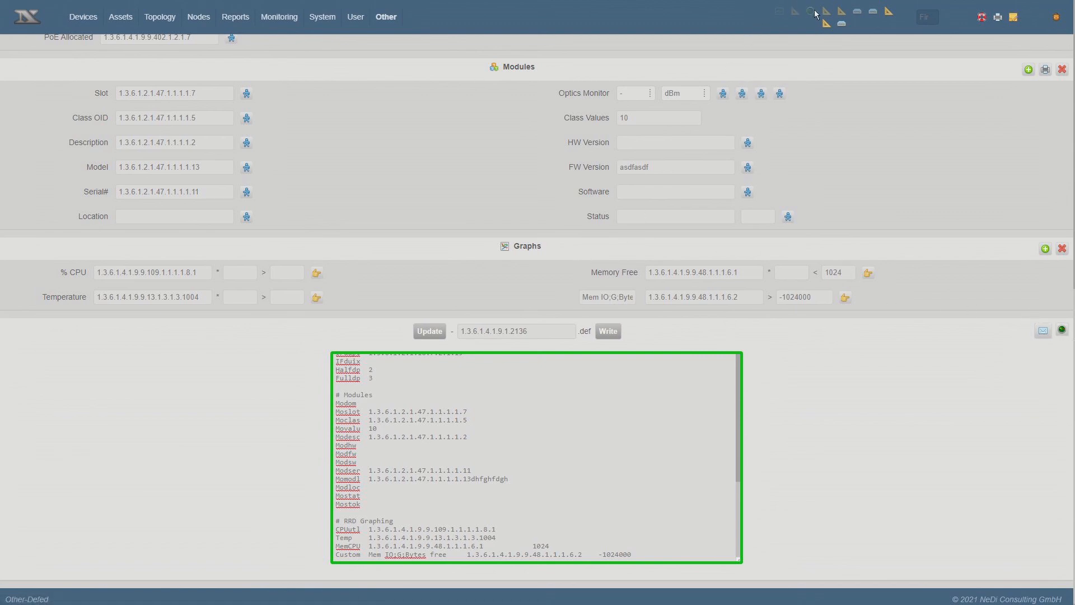
Open the status page of the 2960-24 switch at 10.10.10.2 and view its interfaces.
left_click(842, 22)
double_click(109, 262)
left_click(35, 254)
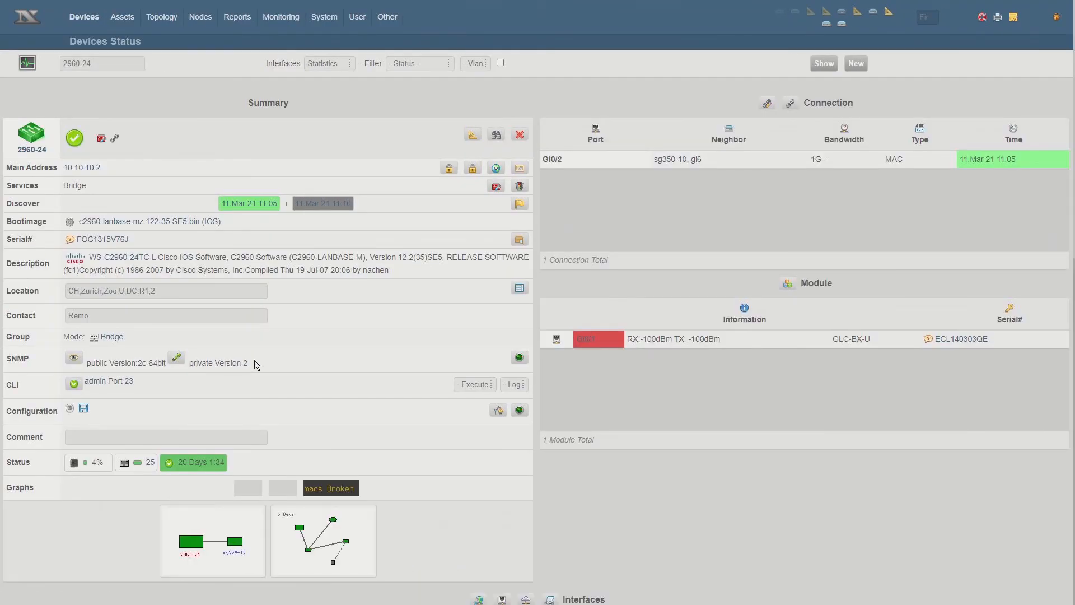
scroll(255, 365, "down", 8)
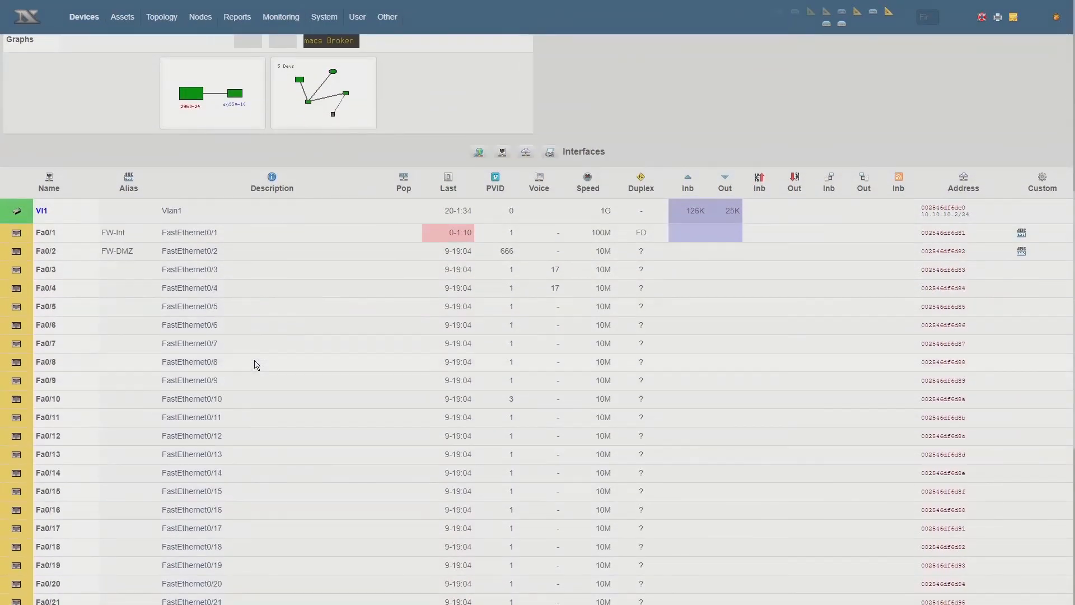